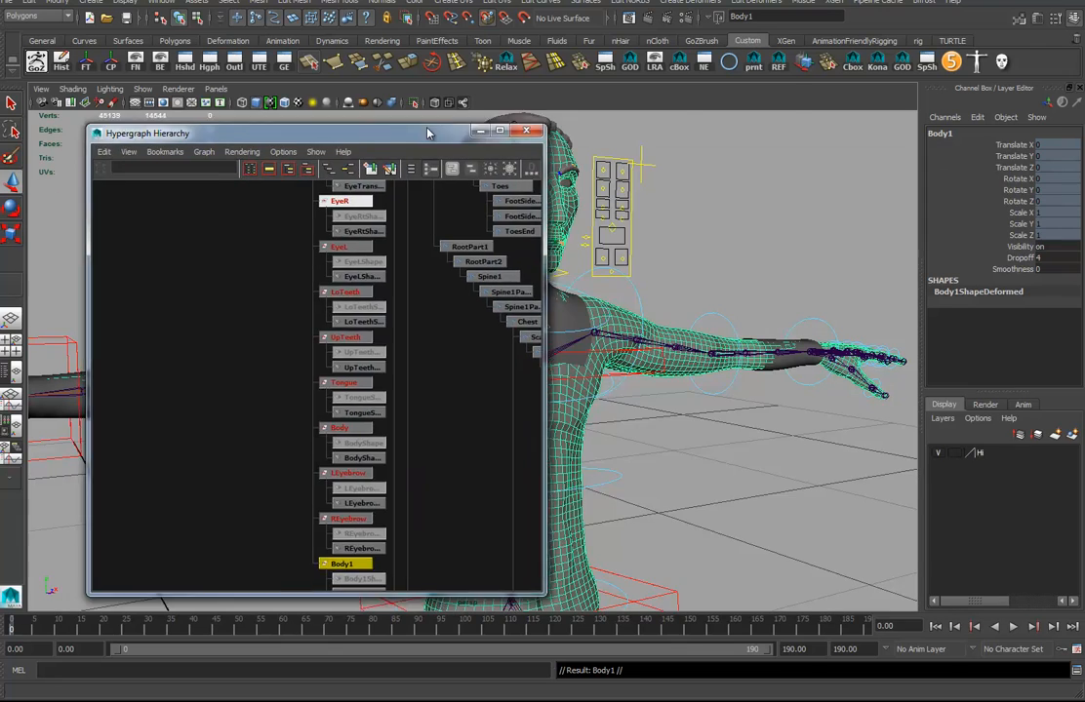
Move the Hypergraph window out of the way and isolate the Body1 mesh in the viewport.
{"action": "right_click_drag", "start_coordinate": [746, 291], "coordinate": [622, 378], "text": "alt"}
{"action": "middle_click_drag", "start_coordinate": [585, 470], "coordinate": [443, 414], "text": "alt"}
{"action": "middle_click_drag", "start_coordinate": [673, 256], "coordinate": [548, 420], "text": "alt"}
{"action": "middle_click_drag", "start_coordinate": [663, 225], "coordinate": [546, 346], "text": "alt"}
{"action": "left_click_drag", "start_coordinate": [588, 84], "coordinate": [1083, 94]}
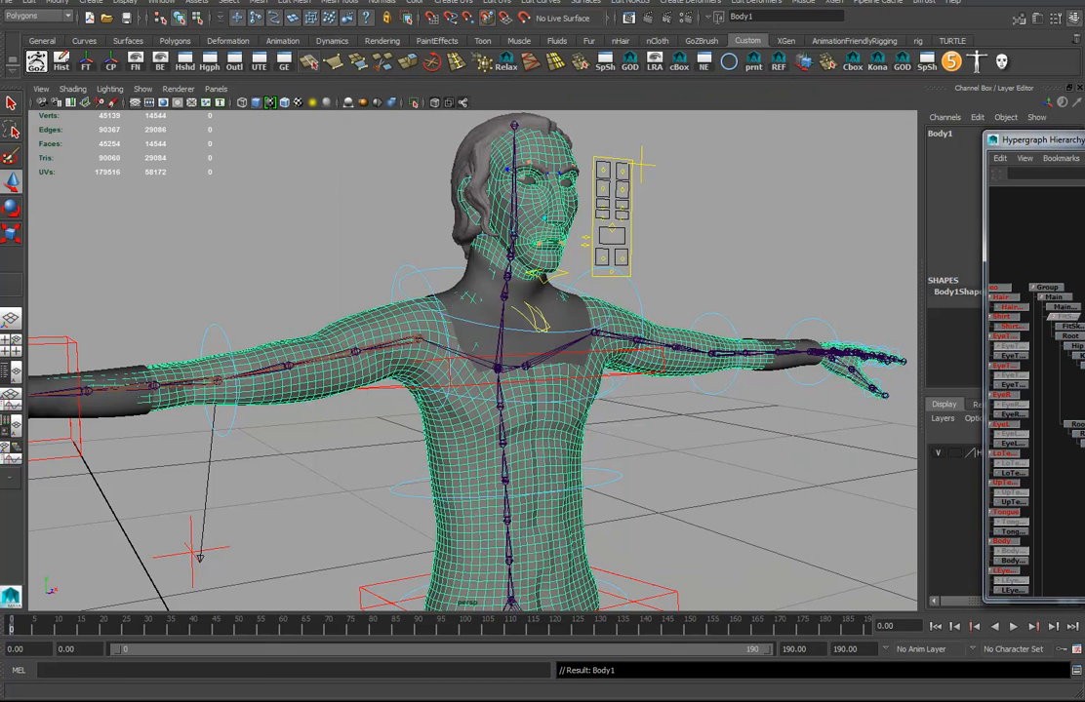
{"action": "left_click", "coordinate": [414, 101]}
Unlock the translate, rotate and scale channels of Body1, clearing the Hypergraph window off the channel list.
{"action": "right_click_drag", "start_coordinate": [717, 500], "coordinate": [489, 422], "text": "alt"}
{"action": "left_click_drag", "start_coordinate": [489, 421], "coordinate": [485, 411], "text": "alt"}
{"action": "left_click_drag", "start_coordinate": [1034, 135], "coordinate": [935, 347]}
{"action": "left_click_drag", "start_coordinate": [1015, 144], "coordinate": [1016, 228]}
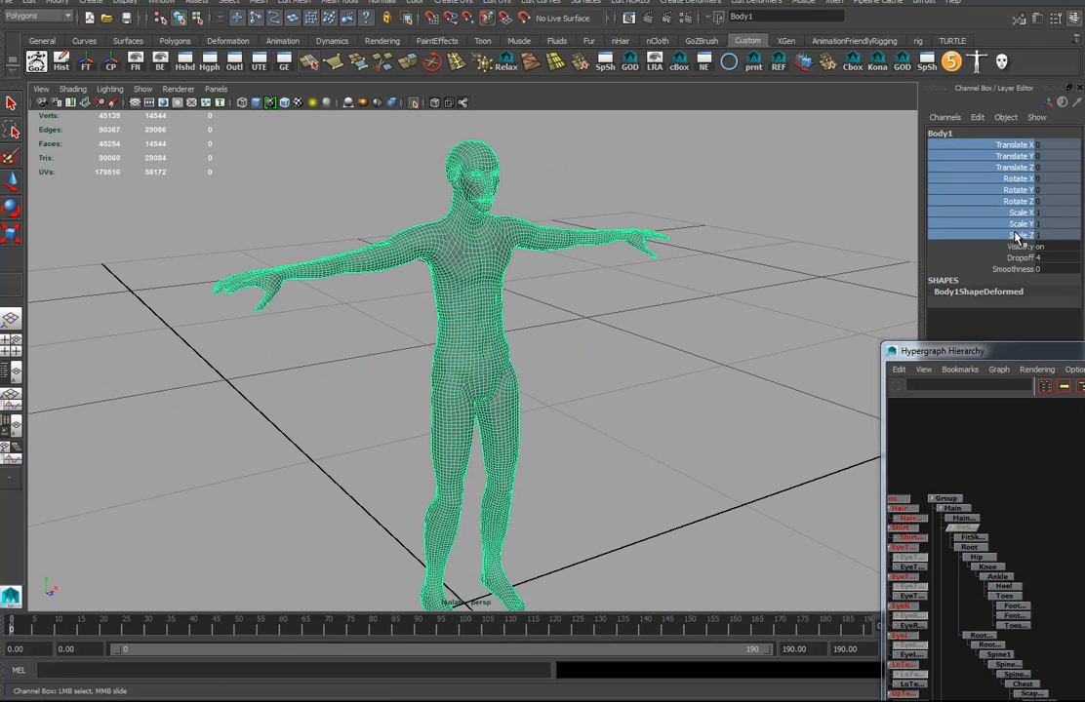
{"action": "right_click", "coordinate": [1017, 232]}
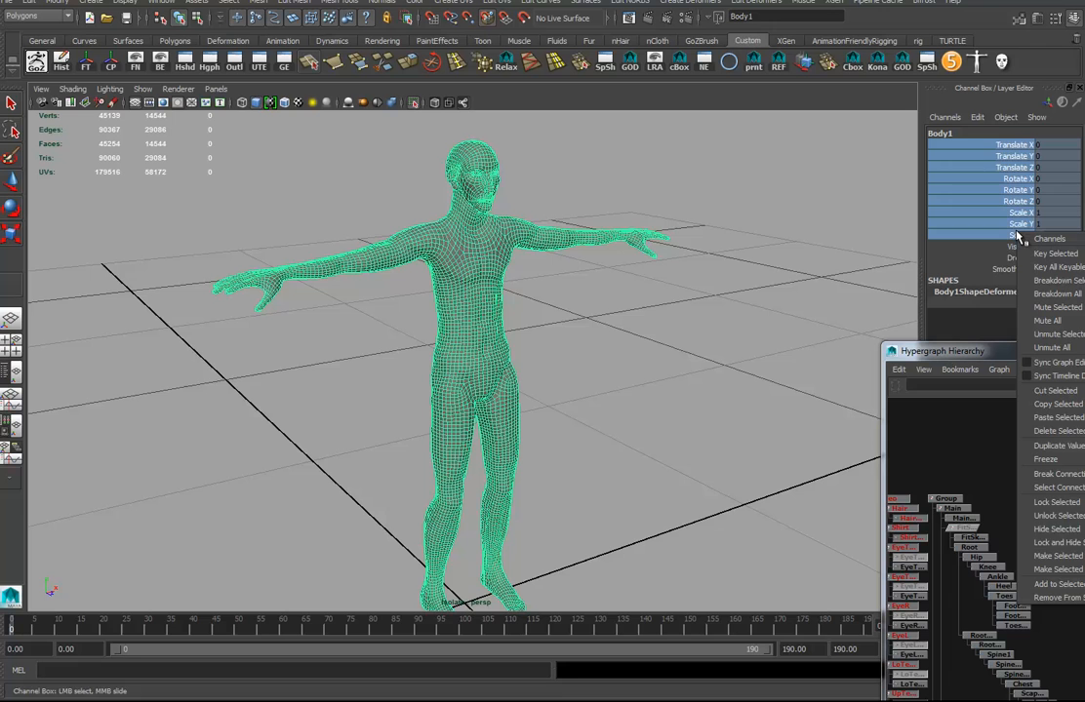
{"action": "left_click", "coordinate": [1044, 520]}
Move Body1 backwards along the Z axis to about -24.2.
{"action": "left_click_drag", "start_coordinate": [679, 507], "coordinate": [681, 501], "text": "alt"}
{"action": "right_click_drag", "start_coordinate": [680, 500], "coordinate": [498, 449], "text": "alt"}
{"action": "left_click", "coordinate": [13, 183]}
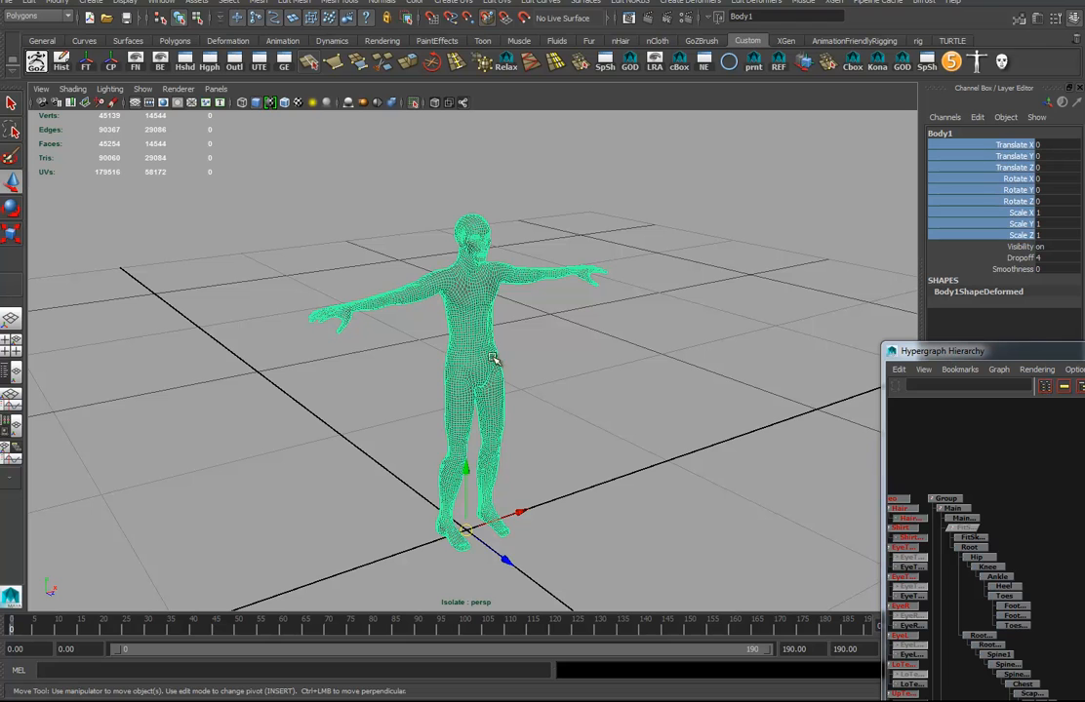
{"action": "left_click_drag", "start_coordinate": [509, 560], "coordinate": [417, 482]}
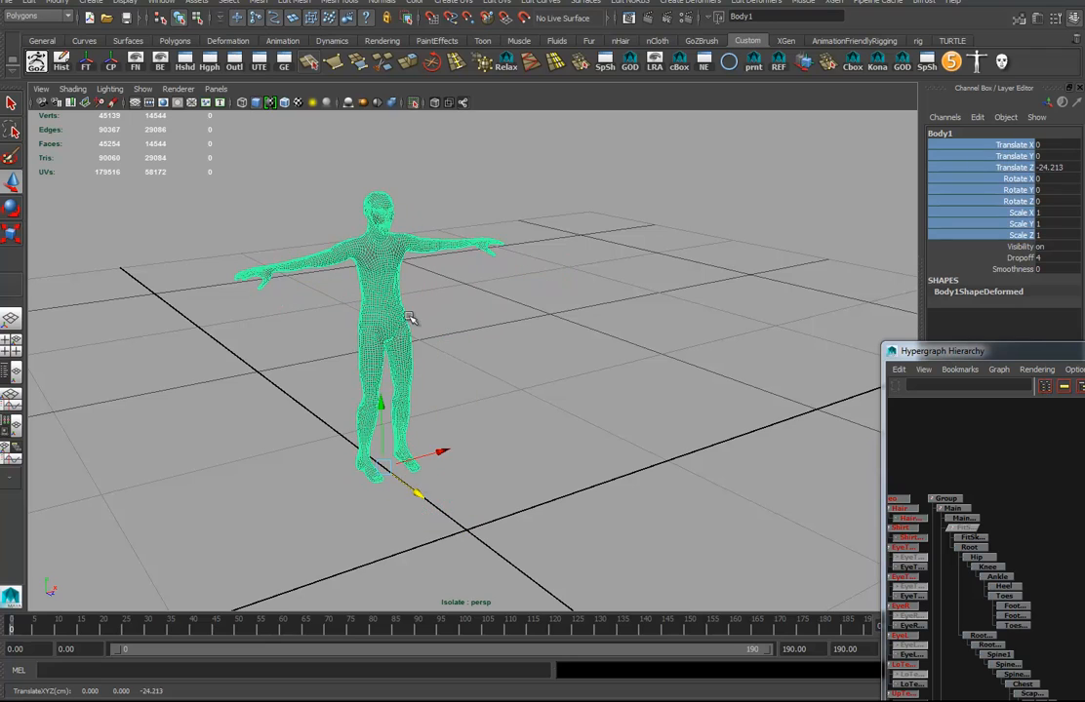
Switch Body1 to vertex mode and select a vertex at the corner of the mouth.
{"action": "left_click_drag", "start_coordinate": [400, 295], "coordinate": [485, 261], "text": "alt"}
{"action": "right_click_drag", "start_coordinate": [484, 262], "coordinate": [568, 353], "text": "alt"}
{"action": "middle_click_drag", "start_coordinate": [567, 354], "coordinate": [573, 459], "text": "alt"}
{"action": "left_click_drag", "start_coordinate": [444, 429], "coordinate": [508, 416], "text": "alt"}
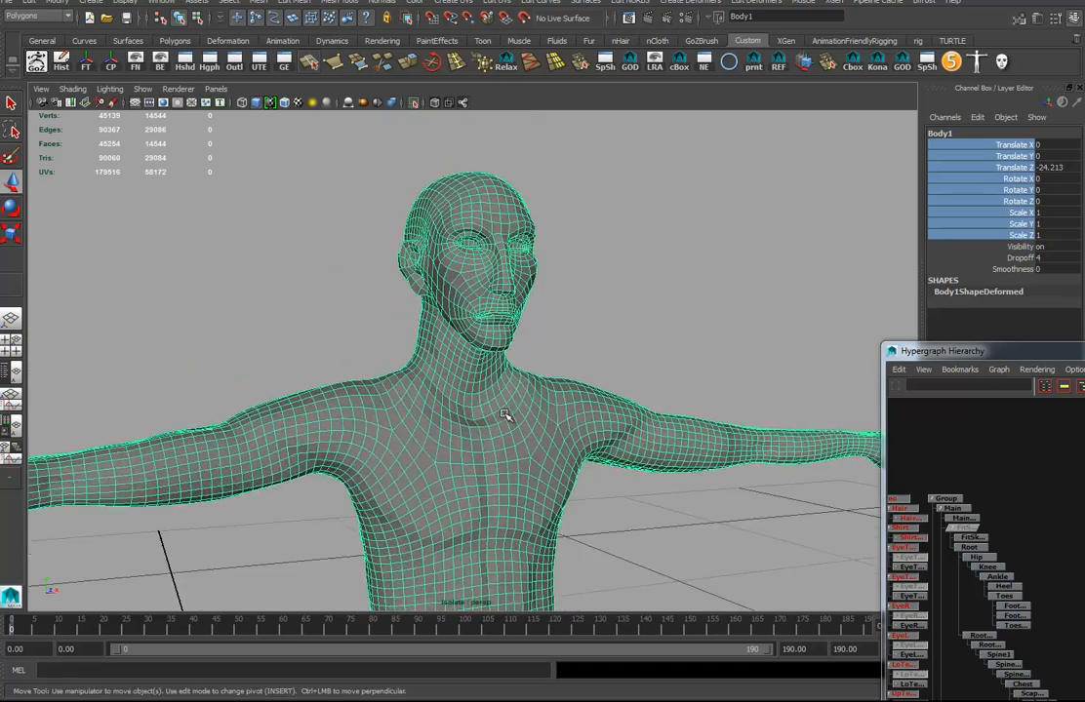
{"action": "right_click_drag", "start_coordinate": [509, 417], "coordinate": [707, 407], "text": "alt"}
{"action": "middle_click_drag", "start_coordinate": [463, 263], "coordinate": [489, 358], "text": "alt"}
{"action": "right_click_drag", "start_coordinate": [489, 358], "coordinate": [548, 377], "text": "alt"}
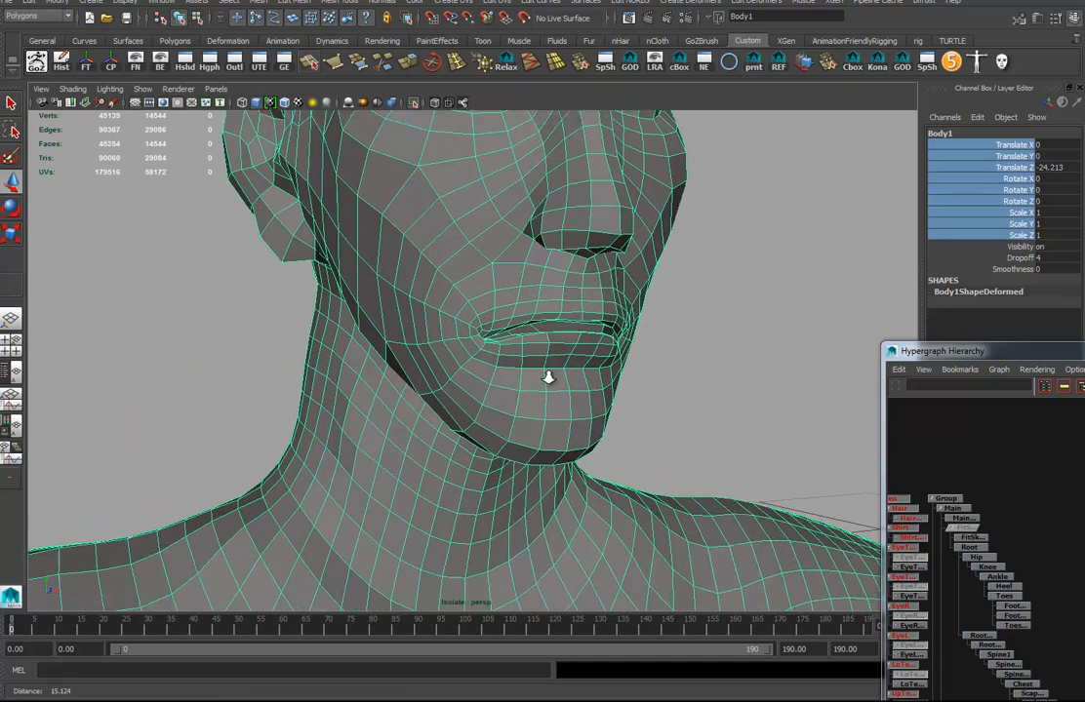
{"action": "left_click_drag", "start_coordinate": [548, 377], "coordinate": [496, 322], "text": "alt"}
{"action": "right_click_drag", "start_coordinate": [497, 322], "coordinate": [447, 312]}
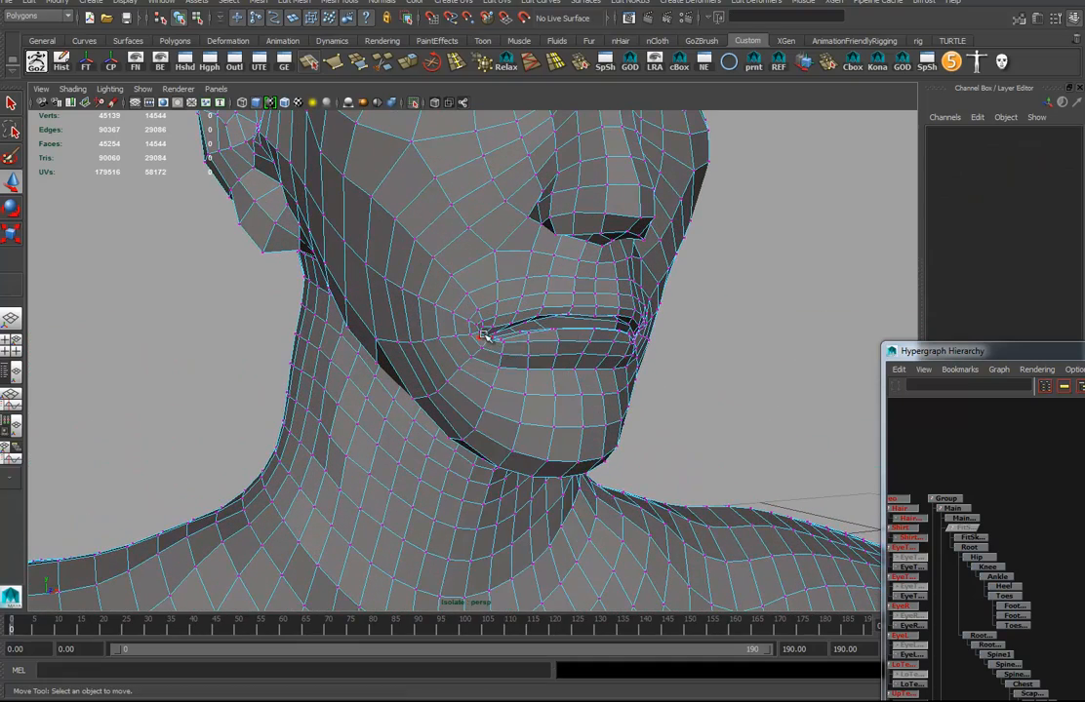
{"action": "left_click", "coordinate": [482, 335]}
{"action": "mouse_move", "coordinate": [482, 332]}
{"action": "left_mouse_down", "text": "alt"}
{"action": "mouse_move", "coordinate": [507, 341]}
{"action": "mouse_move", "coordinate": [463, 333]}
{"action": "left_mouse_up", "text": "alt"}
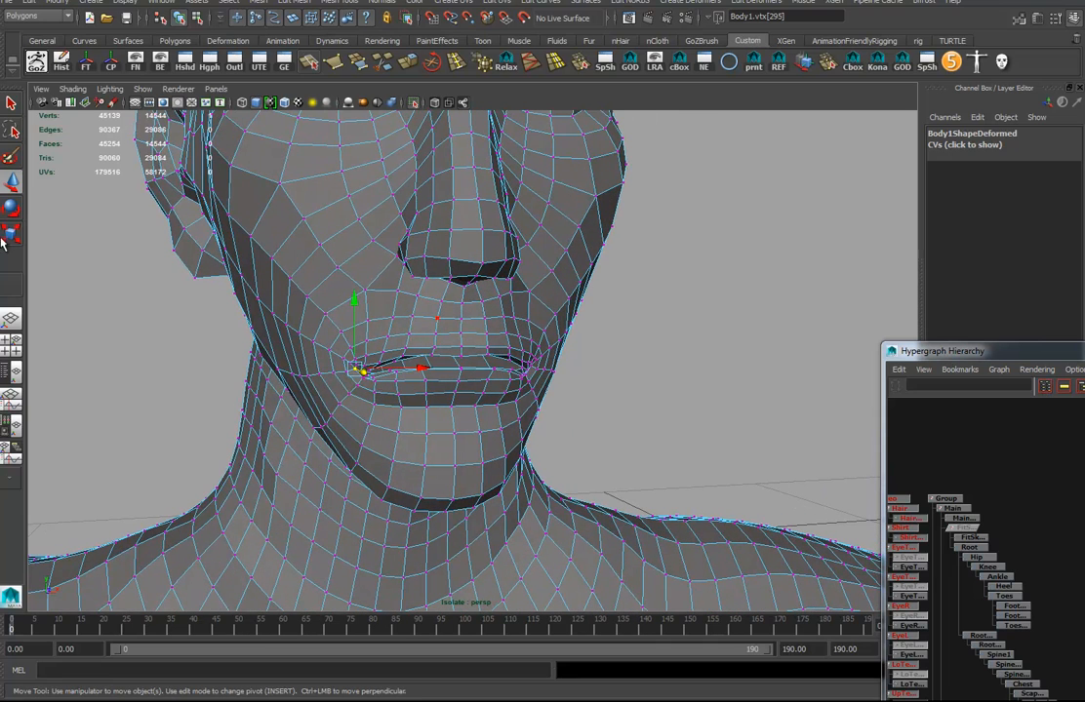
Set the Move tool's symmetry to Object across X and select the mirrored mouth-corner vertices.
{"action": "double_click", "coordinate": [10, 181]}
{"action": "scroll", "coordinate": [195, 363], "scroll_direction": "down", "scroll_amount": 10}
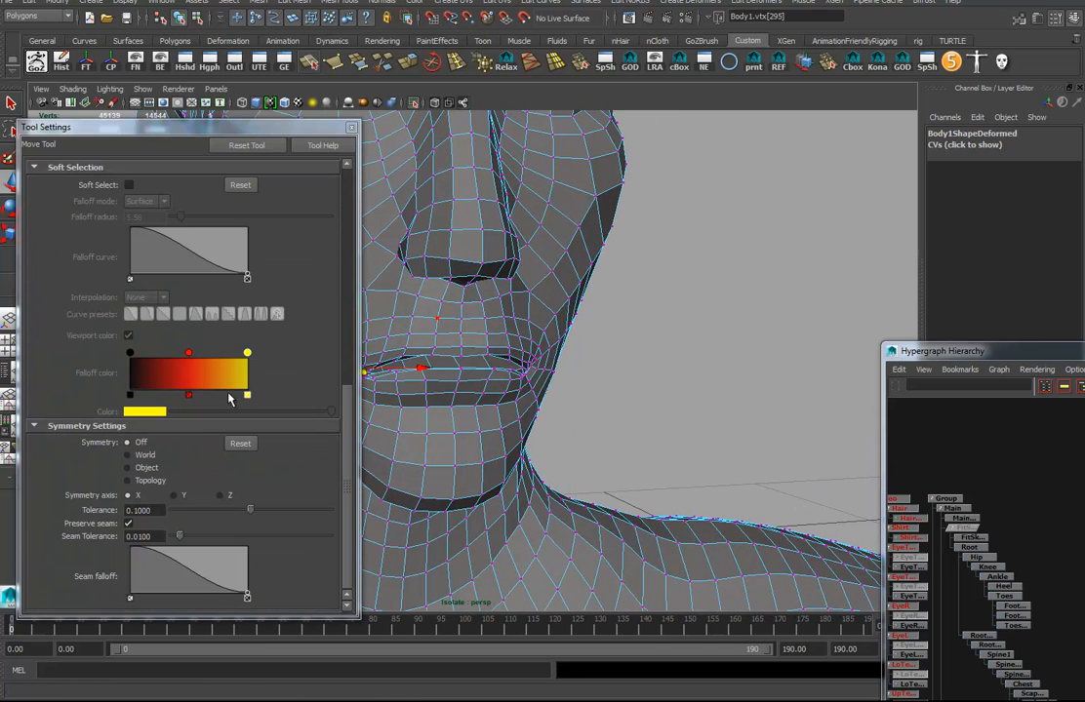
{"action": "left_click", "coordinate": [128, 468]}
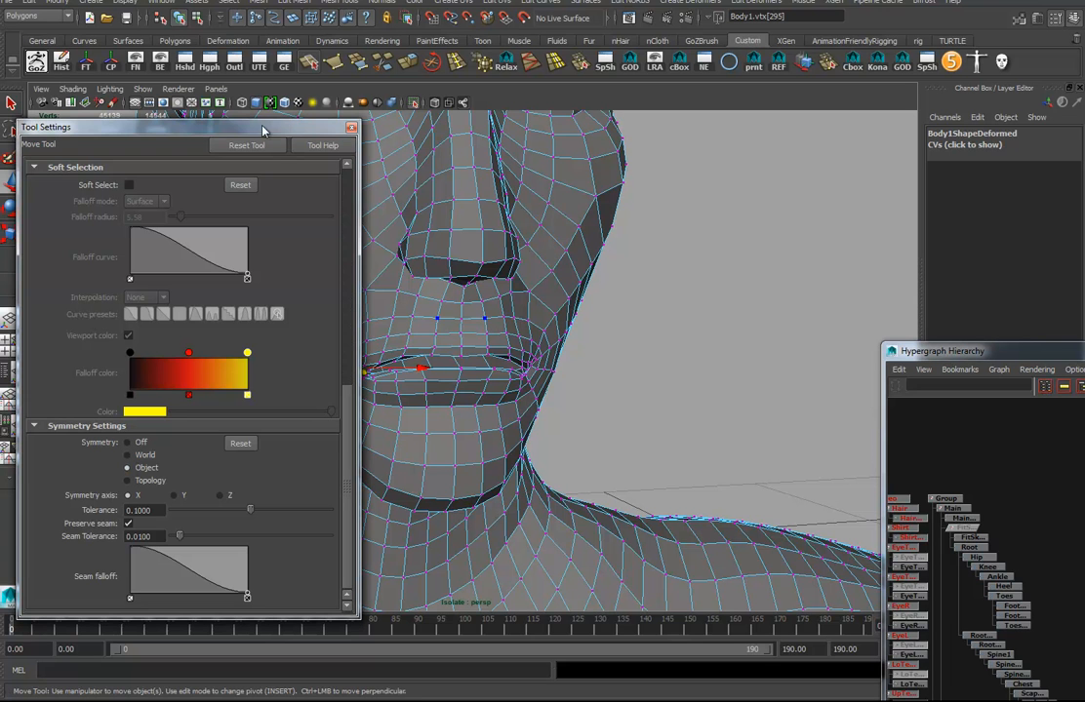
{"action": "left_click_drag", "start_coordinate": [521, 388], "coordinate": [472, 390], "text": "alt"}
{"action": "middle_click_drag", "start_coordinate": [472, 390], "coordinate": [622, 432], "text": "alt"}
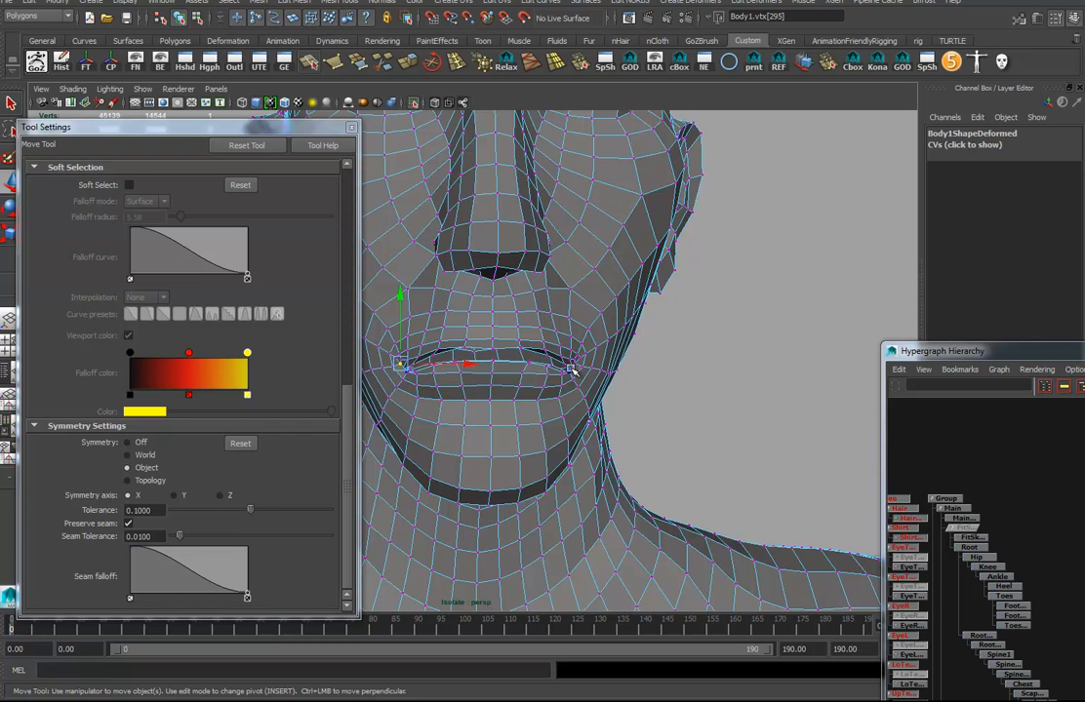
{"action": "left_click", "coordinate": [573, 369]}
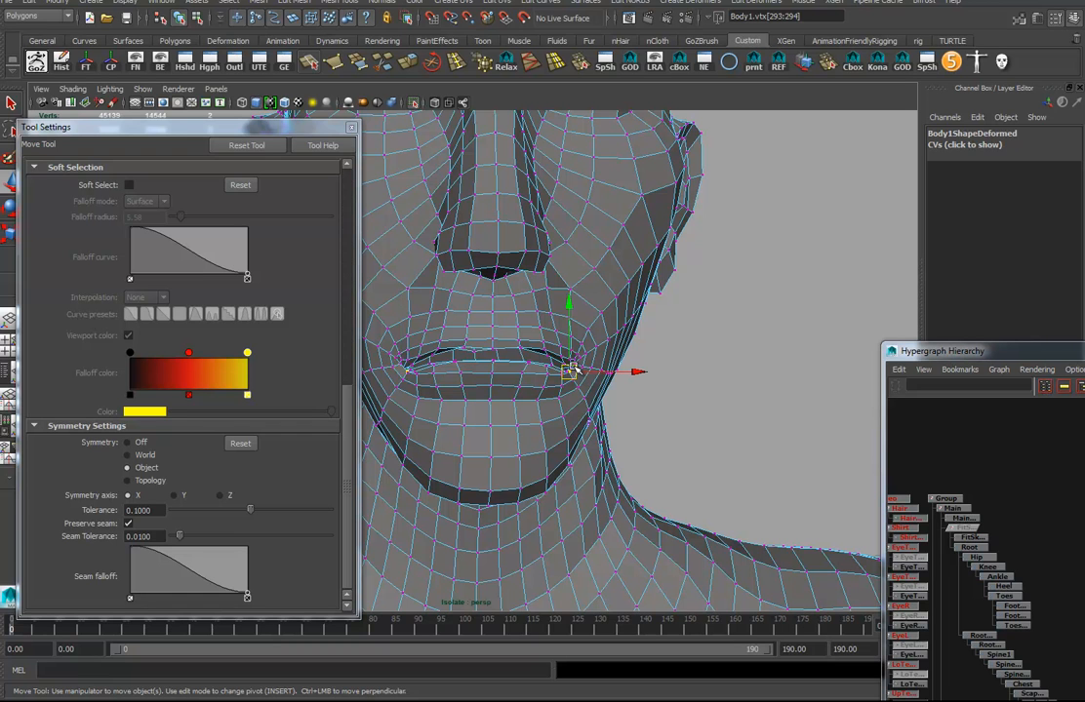
{"action": "left_click", "coordinate": [404, 367]}
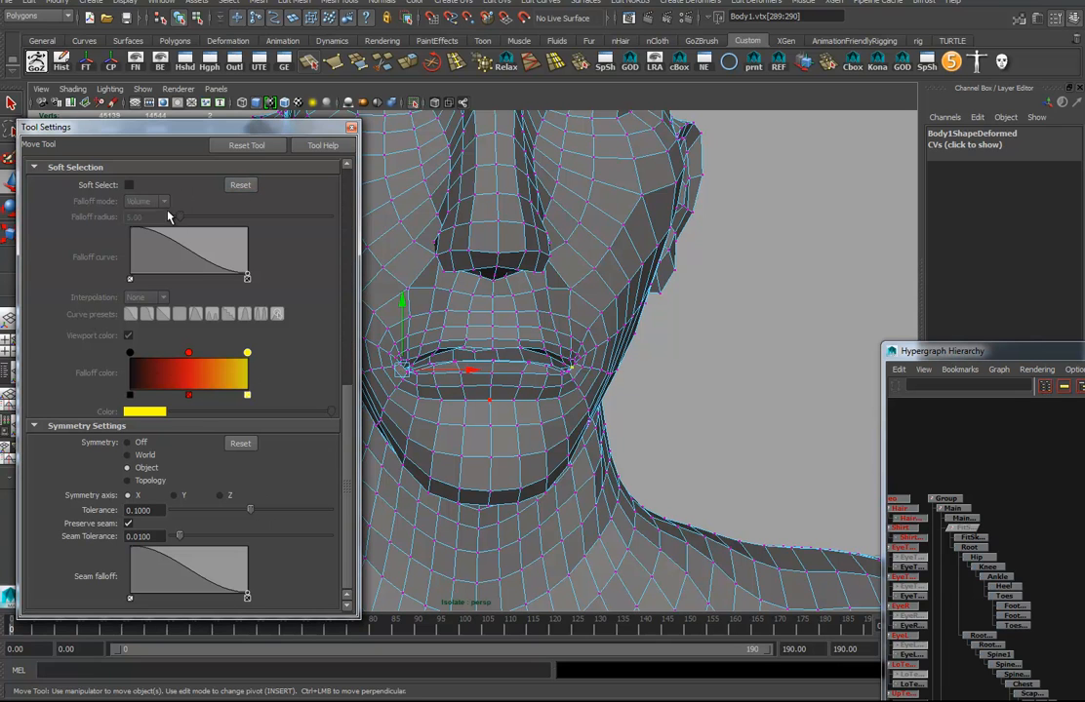
Enable Soft Select with the Surface falloff mode and undo a test move of the mouth corners.
{"action": "left_click", "coordinate": [129, 184]}
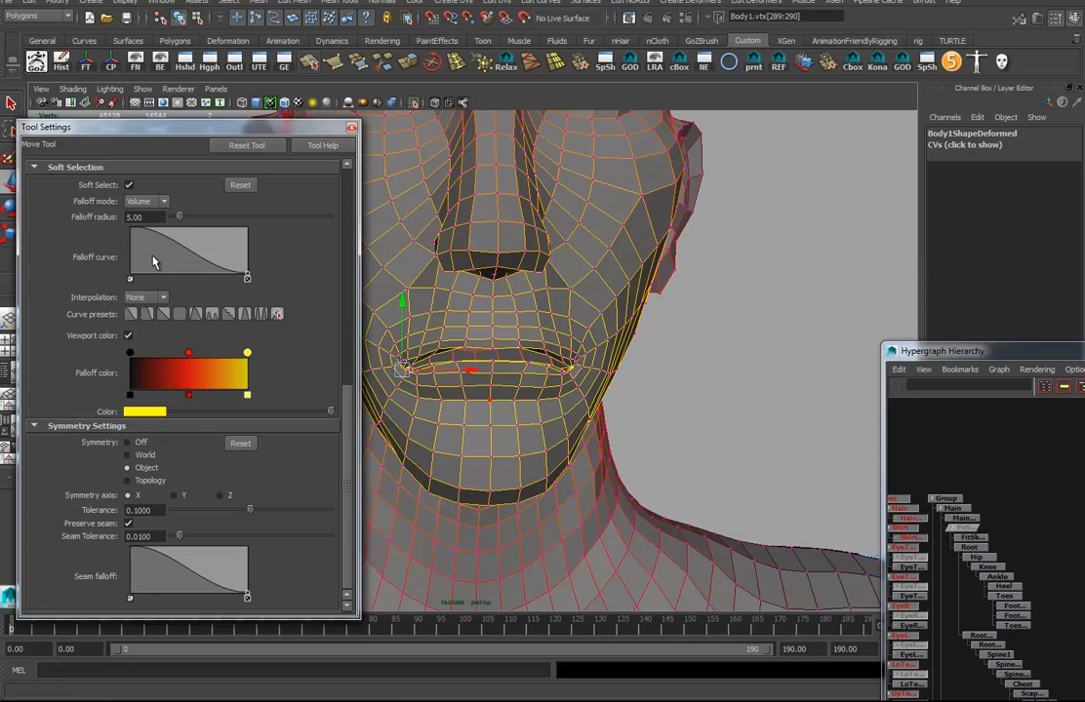
{"action": "left_click", "coordinate": [163, 203]}
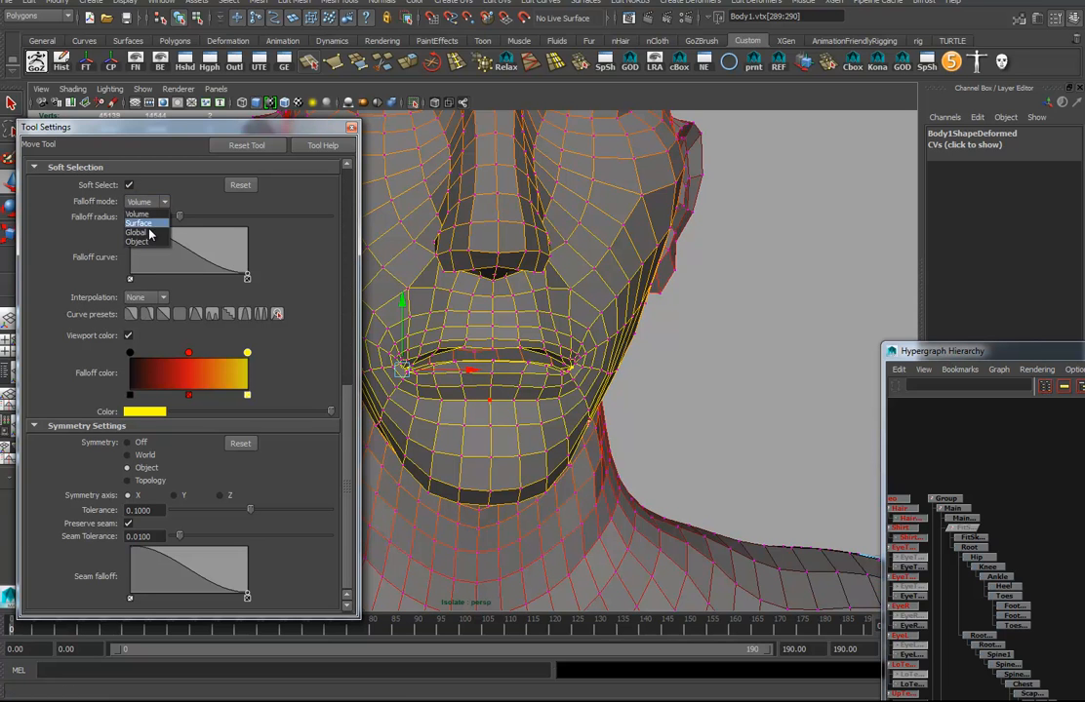
{"action": "left_click", "coordinate": [144, 224]}
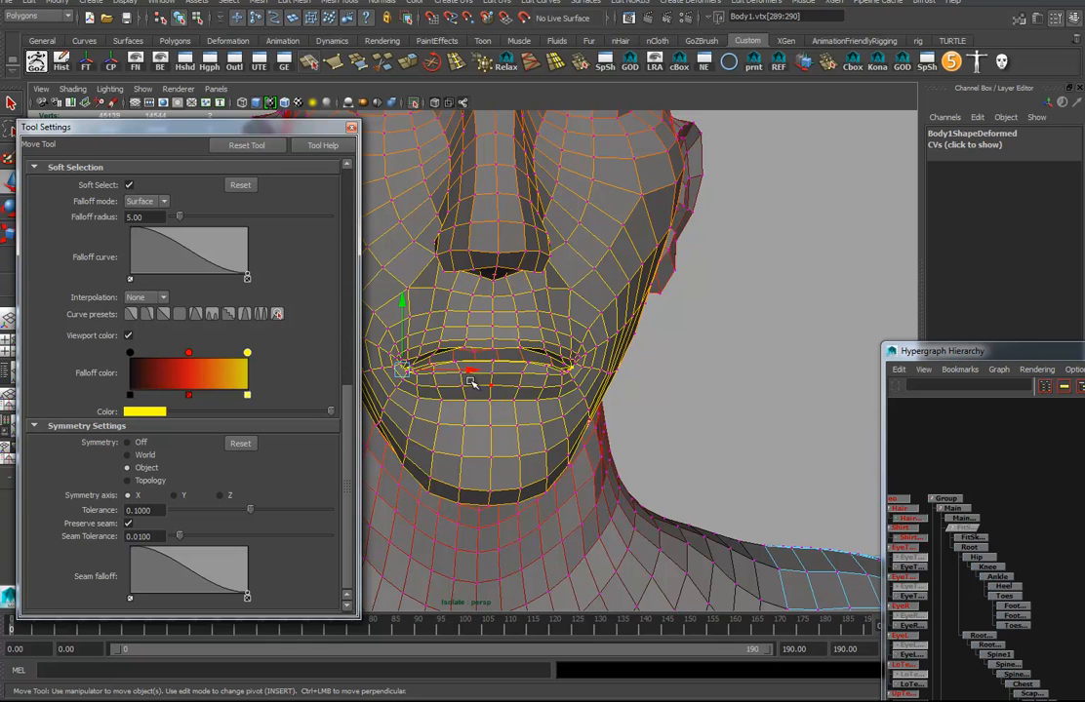
{"action": "middle_click_drag", "start_coordinate": [459, 381], "coordinate": [499, 381]}
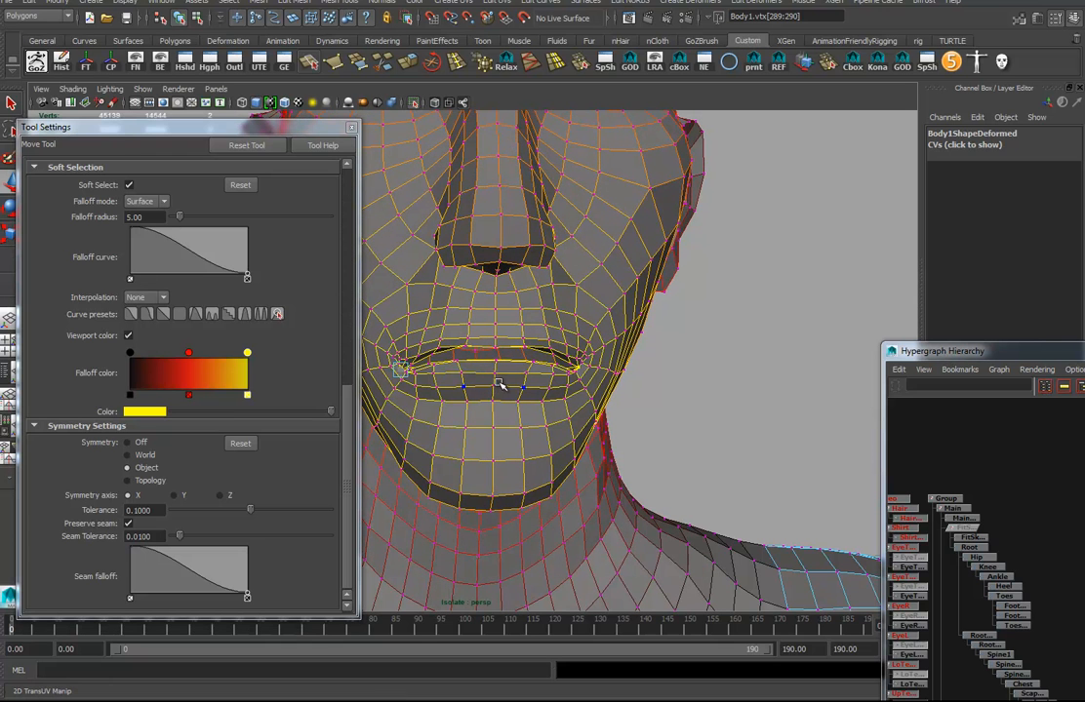
{"action": "key", "text": "ctrl+z"}
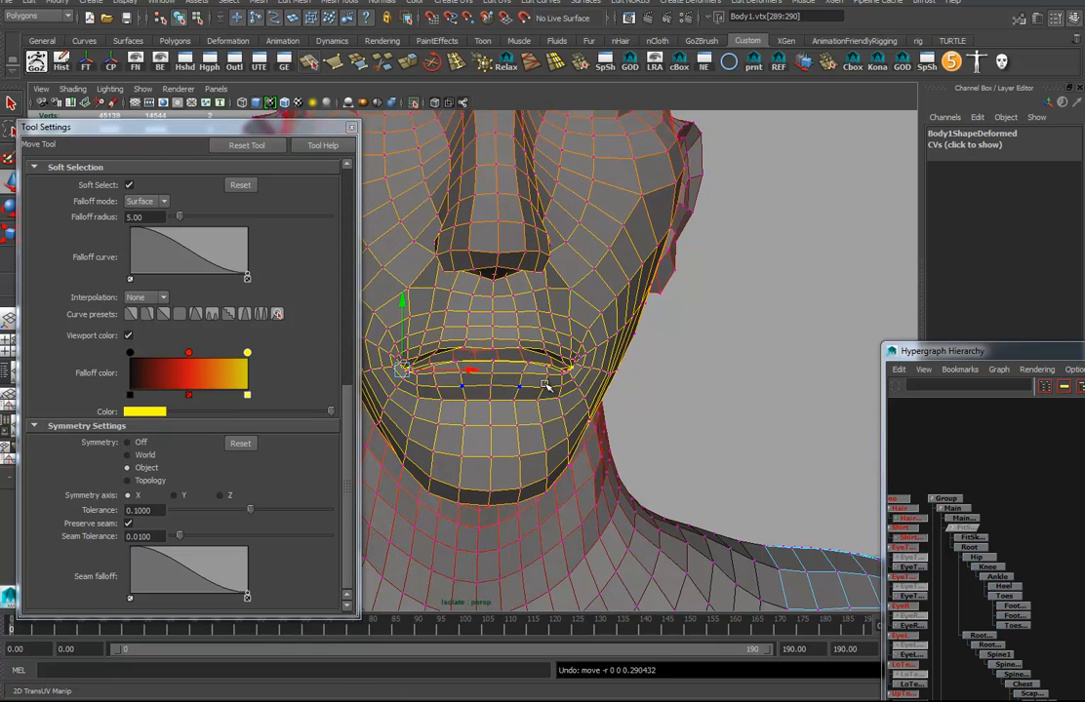
Reduce the soft-selection falloff radius to 1.11 and move and rotate the mouth corners into a smile.
{"action": "left_click_drag", "start_coordinate": [541, 383], "coordinate": [688, 375]}
{"action": "left_click_drag", "start_coordinate": [537, 402], "coordinate": [658, 372], "text": "alt"}
{"action": "key", "text": "e"}
{"action": "left_click_drag", "start_coordinate": [705, 312], "coordinate": [703, 336]}
{"action": "left_click_drag", "start_coordinate": [717, 453], "coordinate": [551, 395], "text": "alt"}
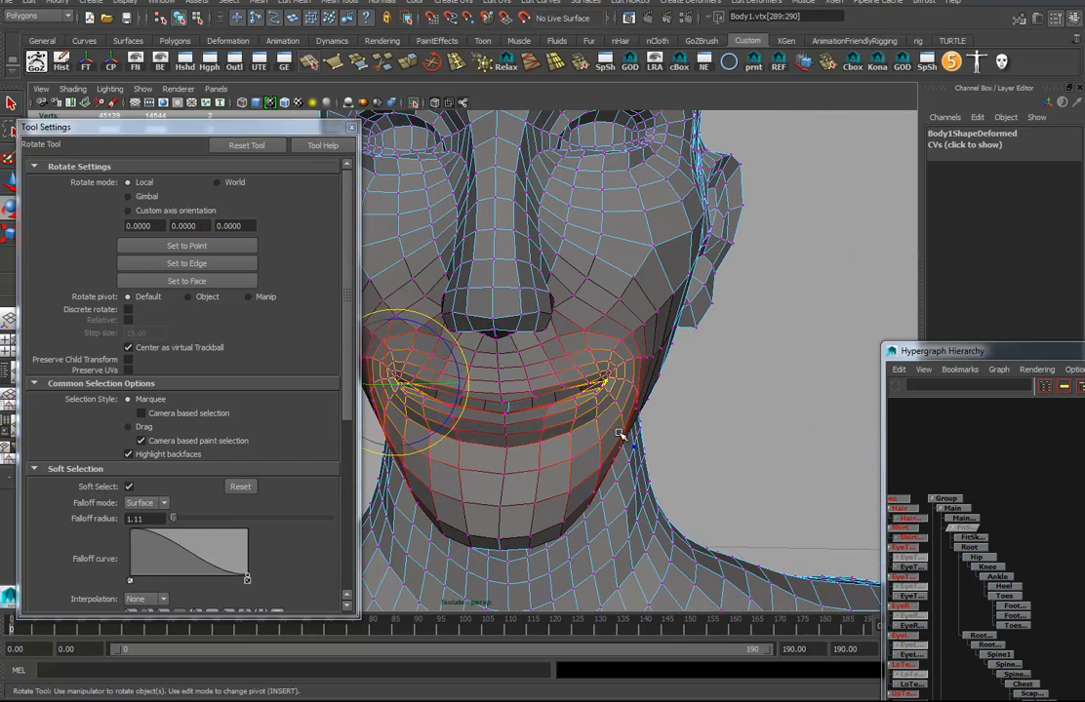
{"action": "key", "text": "w"}
{"action": "left_click_drag", "start_coordinate": [468, 386], "coordinate": [474, 386]}
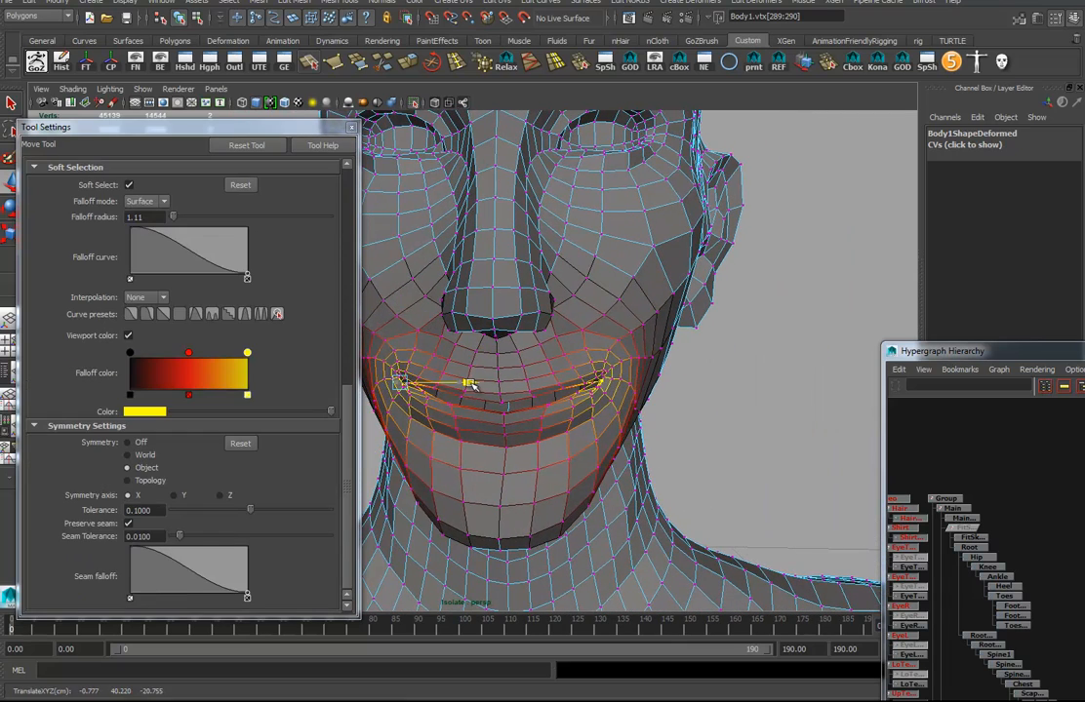
Return Body1 to object mode, close the Move tool settings and turn off isolation to show the whole rig.
{"action": "right_click_drag", "start_coordinate": [634, 283], "coordinate": [649, 276]}
{"action": "left_click", "coordinate": [678, 420]}
{"action": "left_click_drag", "start_coordinate": [663, 397], "coordinate": [678, 348], "text": "alt"}
{"action": "right_click_drag", "start_coordinate": [678, 349], "coordinate": [582, 353], "text": "alt"}
{"action": "left_click_drag", "start_coordinate": [581, 353], "coordinate": [603, 357], "text": "alt"}
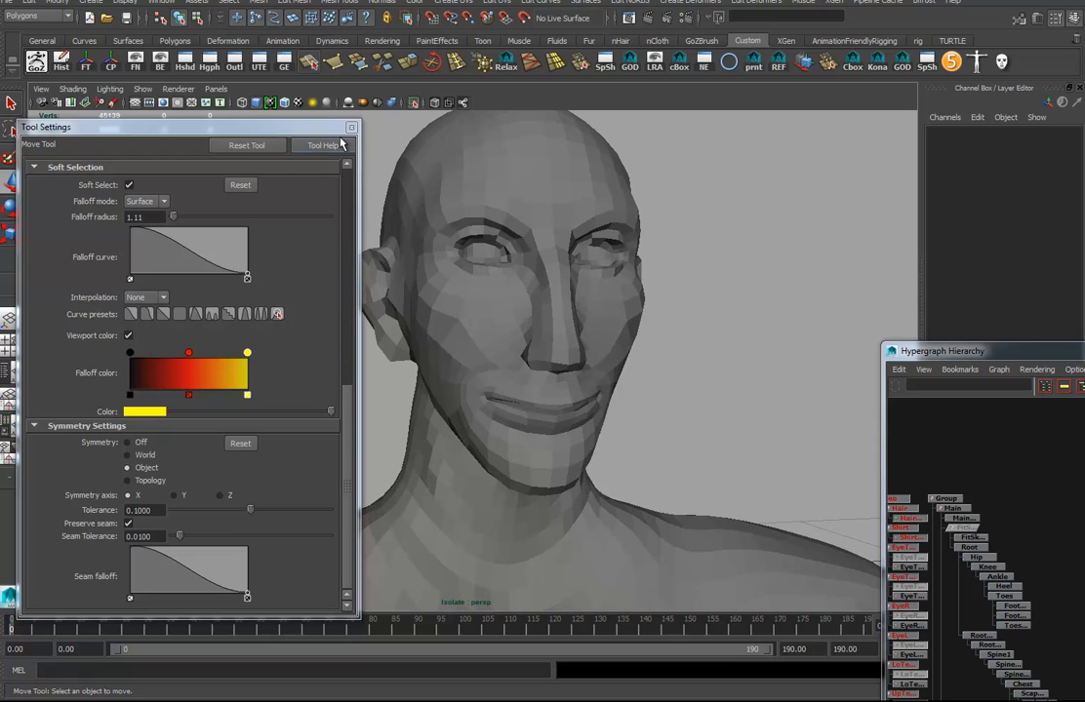
{"action": "left_click", "coordinate": [352, 128]}
{"action": "left_click", "coordinate": [413, 102]}
{"action": "right_click_drag", "start_coordinate": [803, 342], "coordinate": [389, 345], "text": "alt"}
{"action": "middle_click_drag", "start_coordinate": [571, 353], "coordinate": [493, 384], "text": "alt"}
{"action": "left_click_drag", "start_coordinate": [493, 384], "coordinate": [621, 360], "text": "alt"}
Bring the AdvancedSkeleton5 window into view and start the blendShapes wizard.
{"action": "left_click_drag", "start_coordinate": [1082, 77], "coordinate": [899, 69]}
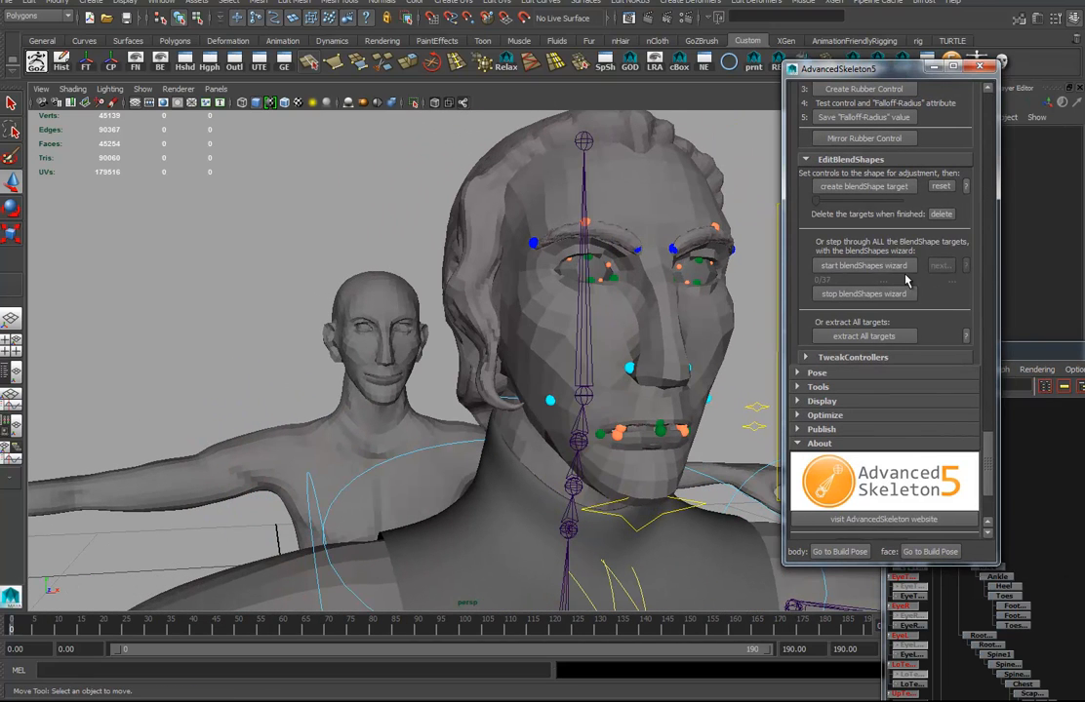
{"action": "left_click_drag", "start_coordinate": [1016, 351], "coordinate": [1028, 126]}
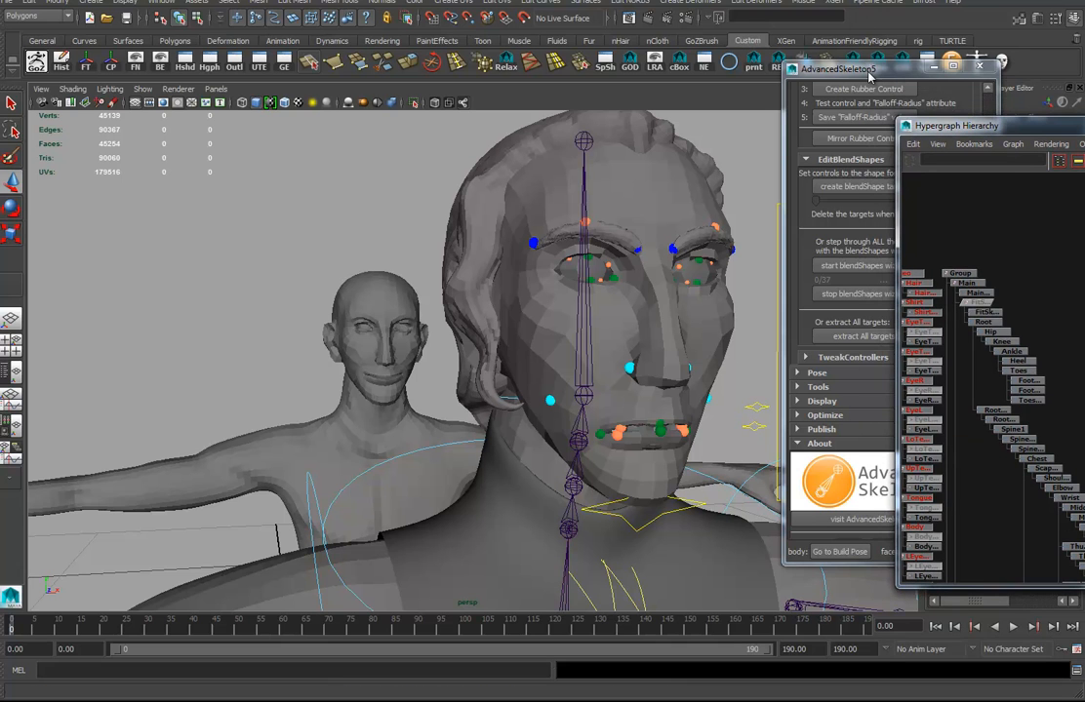
{"action": "left_click_drag", "start_coordinate": [870, 77], "coordinate": [843, 75]}
{"action": "left_click", "coordinate": [838, 263]}
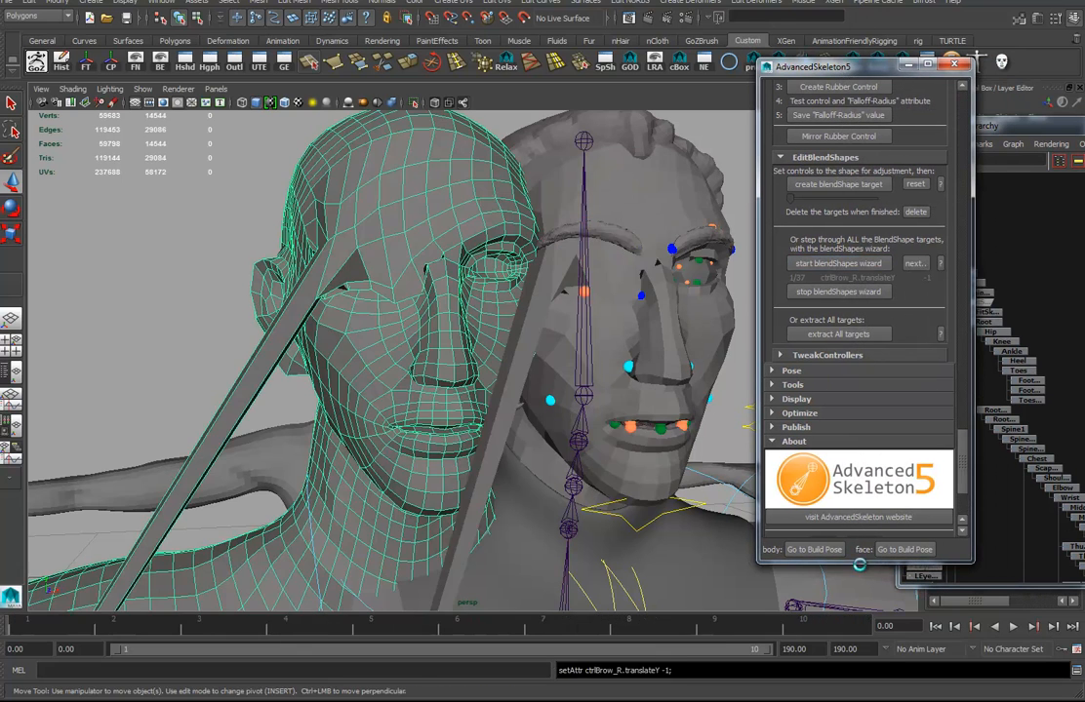
Turn off soft selection and select the stray vertices at the spike's tip on the brow_lowerer_R target.
{"action": "scroll", "coordinate": [524, 347], "scroll_direction": "down", "scroll_amount": 5}
{"action": "left_click_drag", "start_coordinate": [524, 347], "coordinate": [487, 330], "text": "alt"}
{"action": "left_click_drag", "start_coordinate": [599, 359], "coordinate": [509, 393], "text": "alt"}
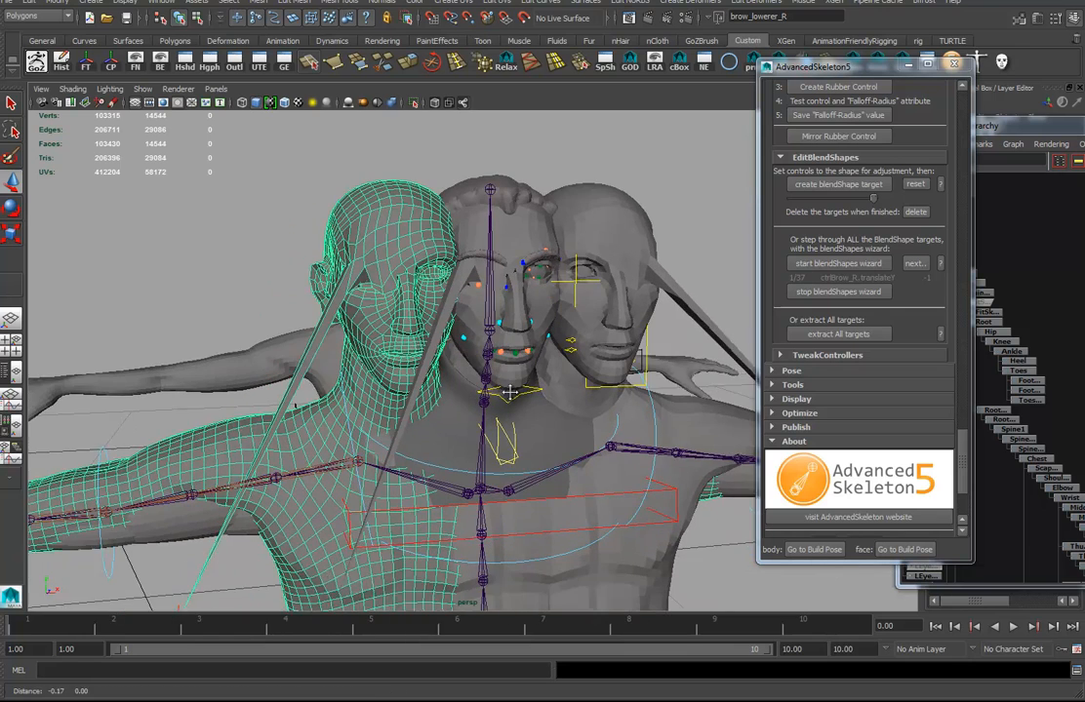
{"action": "middle_click_drag", "start_coordinate": [509, 392], "coordinate": [524, 372], "text": "alt"}
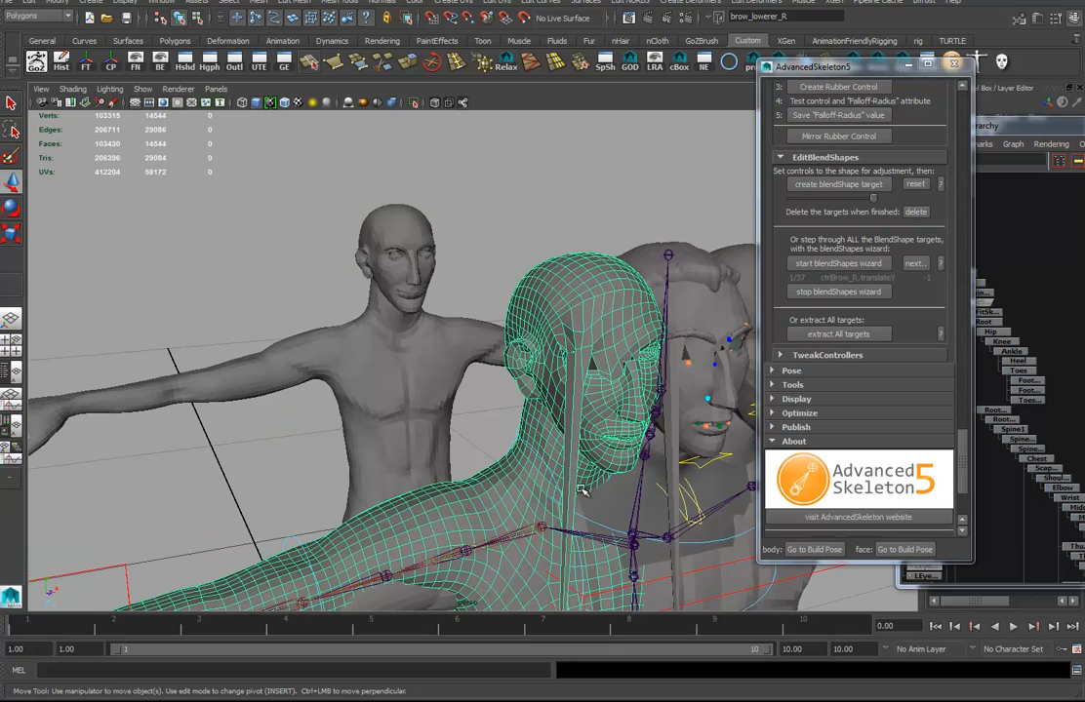
{"action": "left_click_drag", "start_coordinate": [582, 491], "coordinate": [434, 478], "text": "alt"}
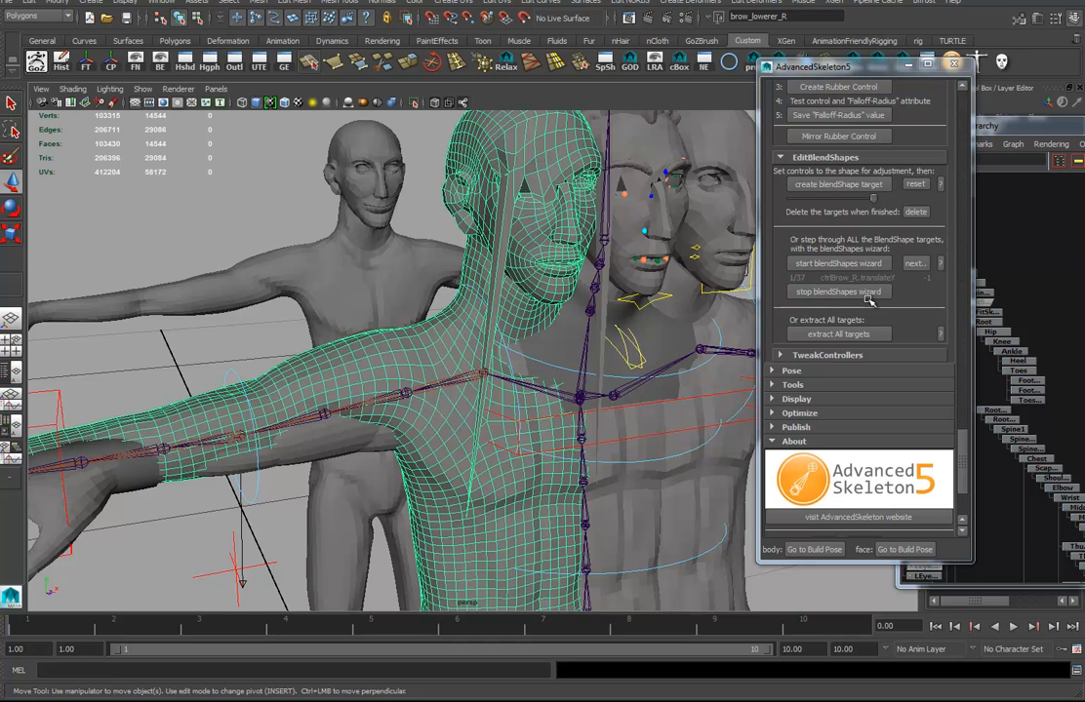
{"action": "left_click", "coordinate": [824, 266]}
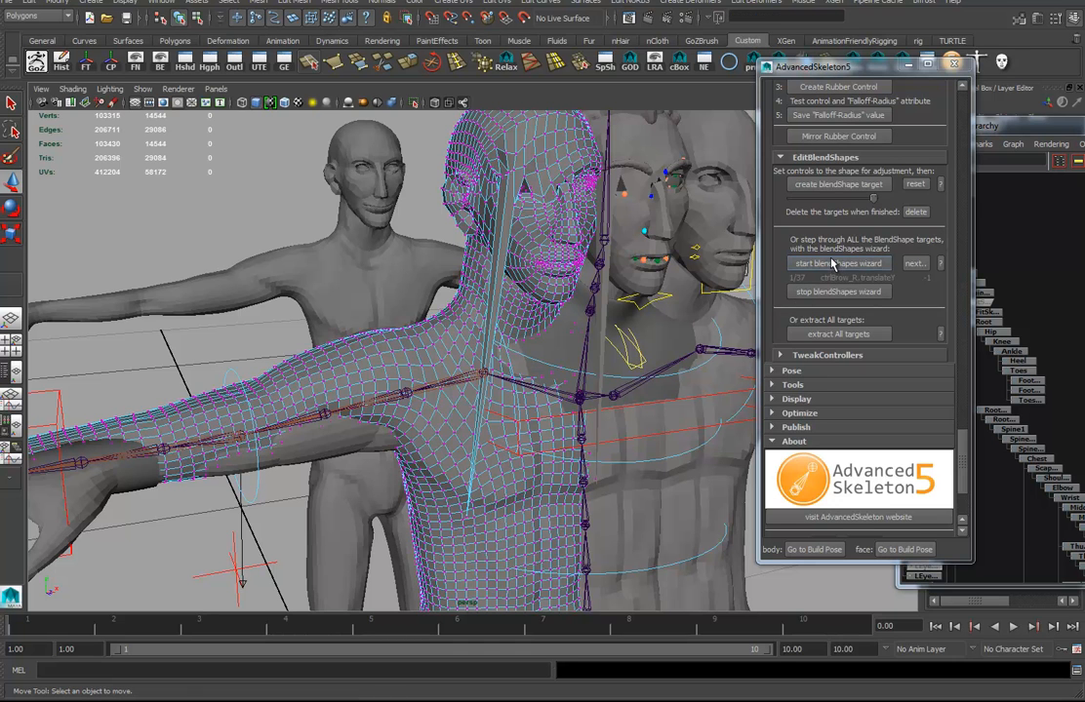
{"action": "left_click", "coordinate": [467, 516]}
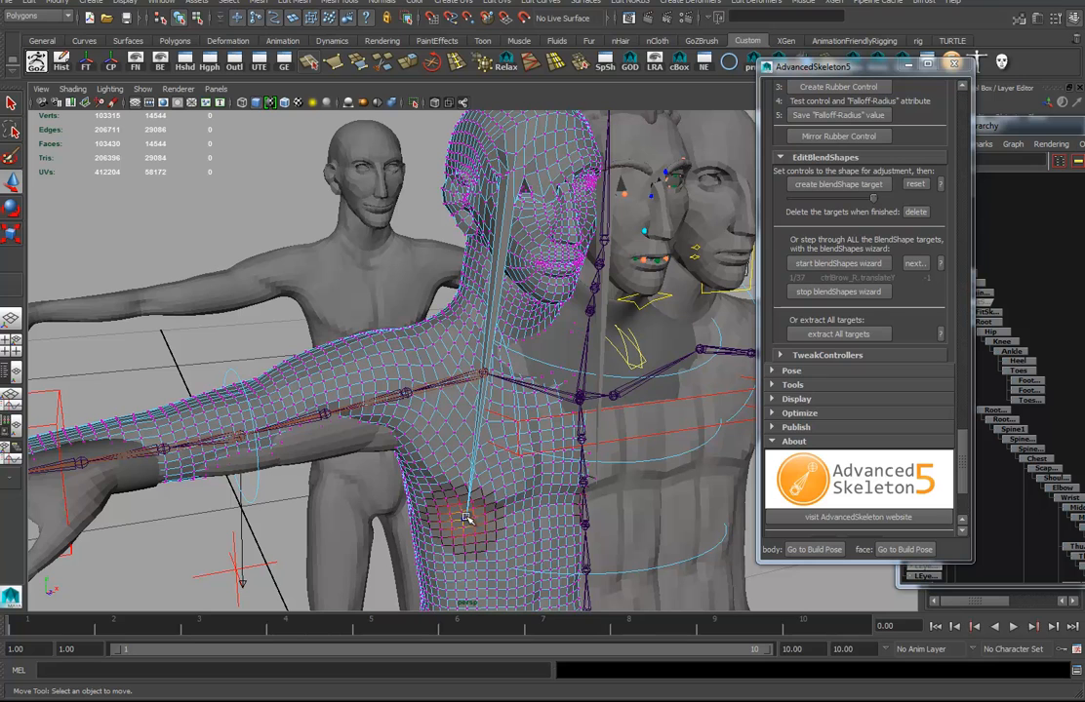
{"action": "key", "text": "b"}
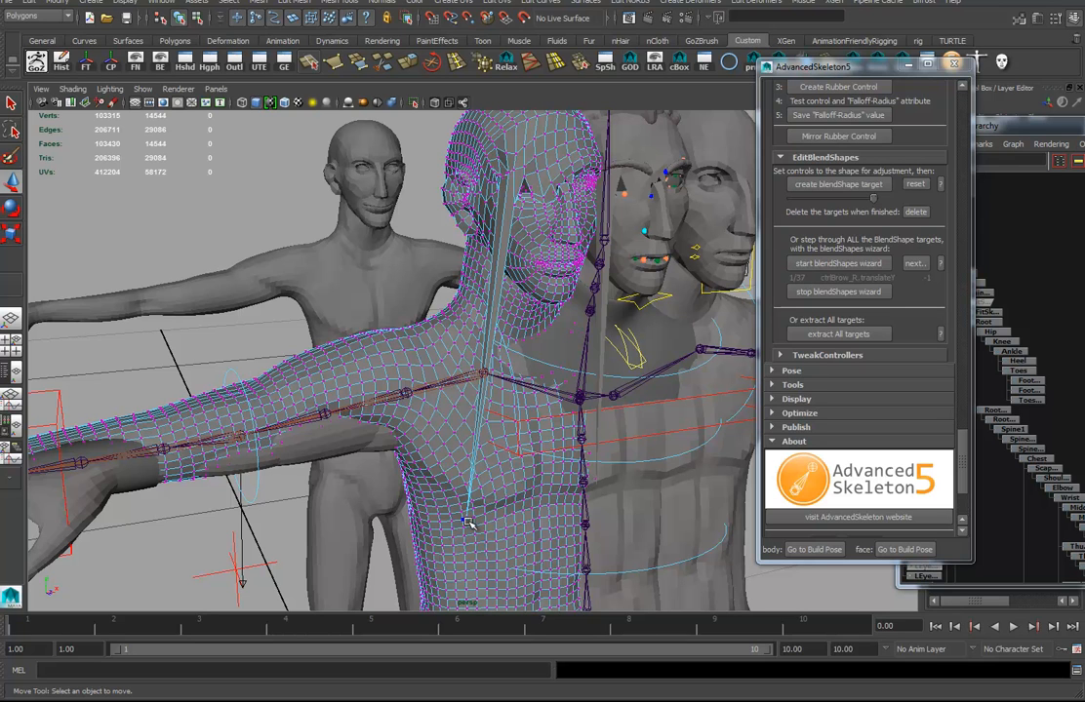
{"action": "left_click", "coordinate": [466, 518]}
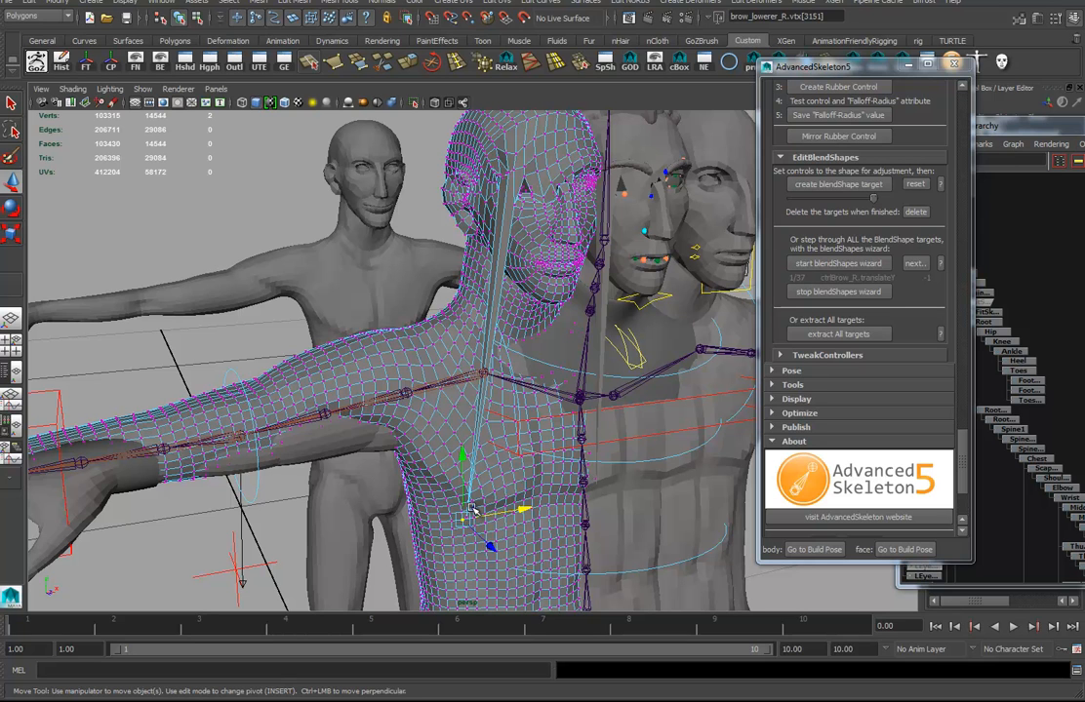
{"action": "left_click_drag", "start_coordinate": [509, 506], "coordinate": [311, 439], "text": "alt"}
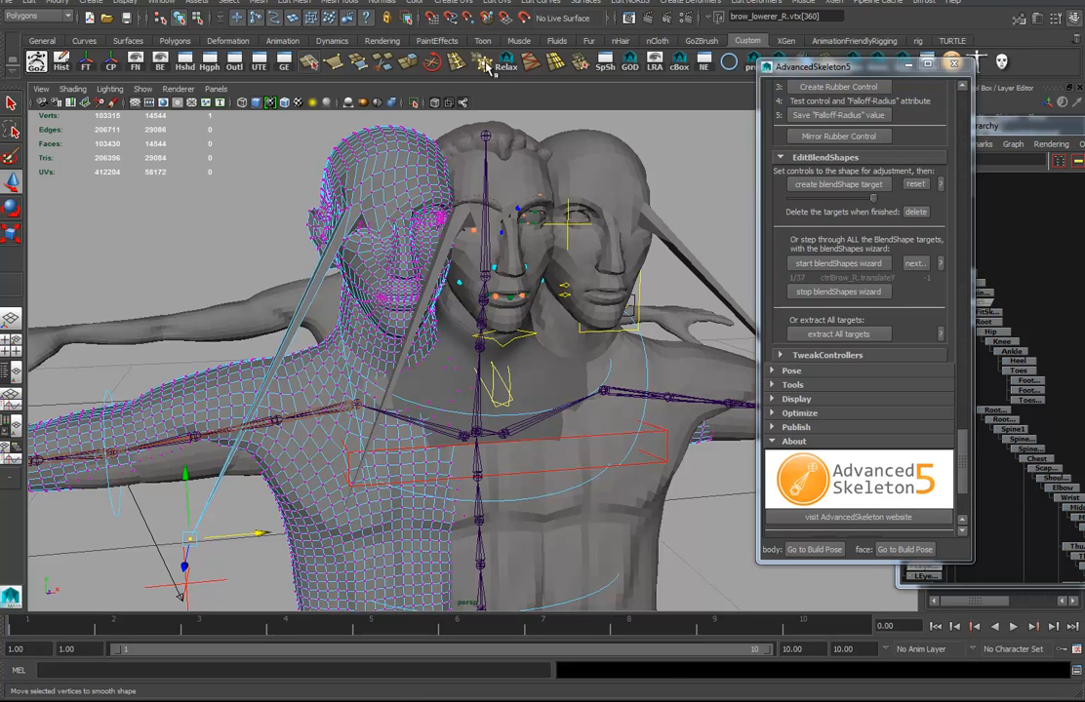
Flatten the spike on the brow_lowerer_R target by averaging its vertices, growing the selection and averaging the surrounding vertices.
{"action": "left_click", "coordinate": [484, 63]}
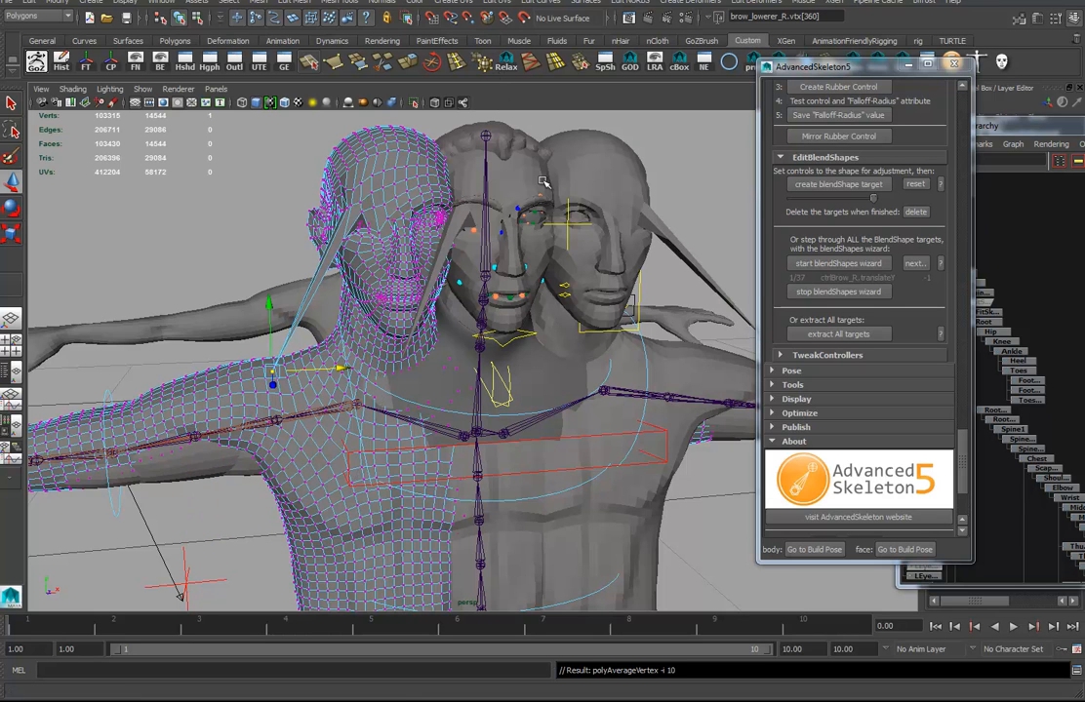
{"action": "left_click", "coordinate": [484, 63]}
{"action": "left_click", "coordinate": [484, 64]}
{"action": "key", "text": "w"}
{"action": "right_click", "coordinate": [363, 156], "text": "ctrl"}
{"action": "right_click_drag", "start_coordinate": [363, 156], "coordinate": [408, 138], "text": "ctrl"}
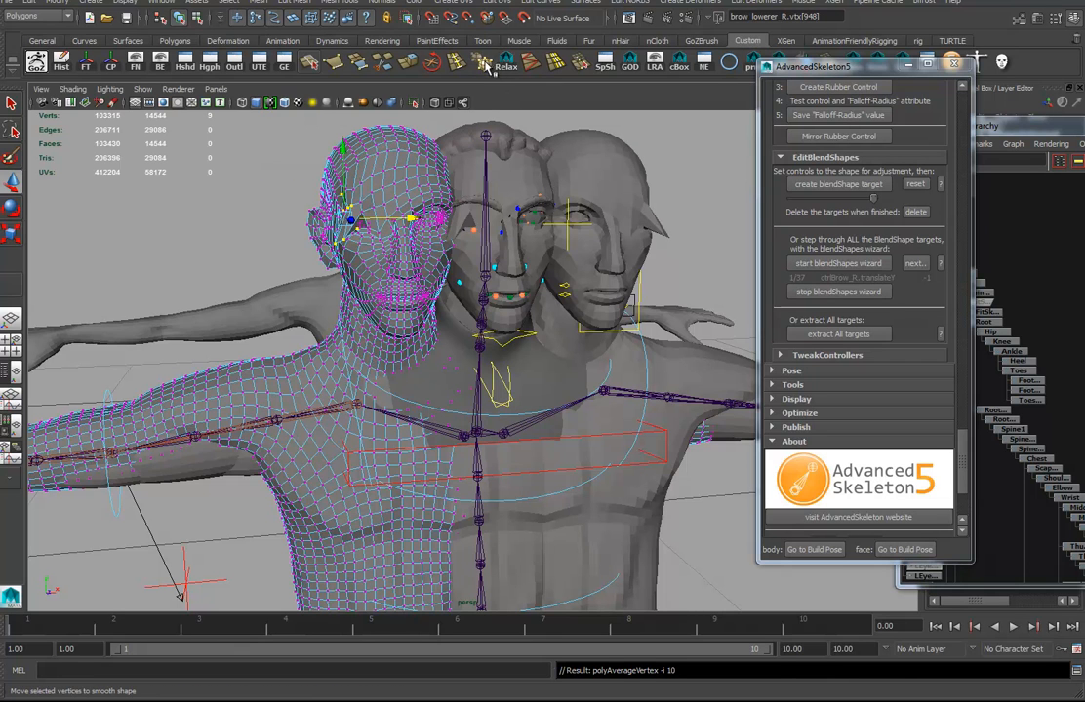
{"action": "left_click", "coordinate": [506, 66]}
{"action": "left_click", "coordinate": [485, 63]}
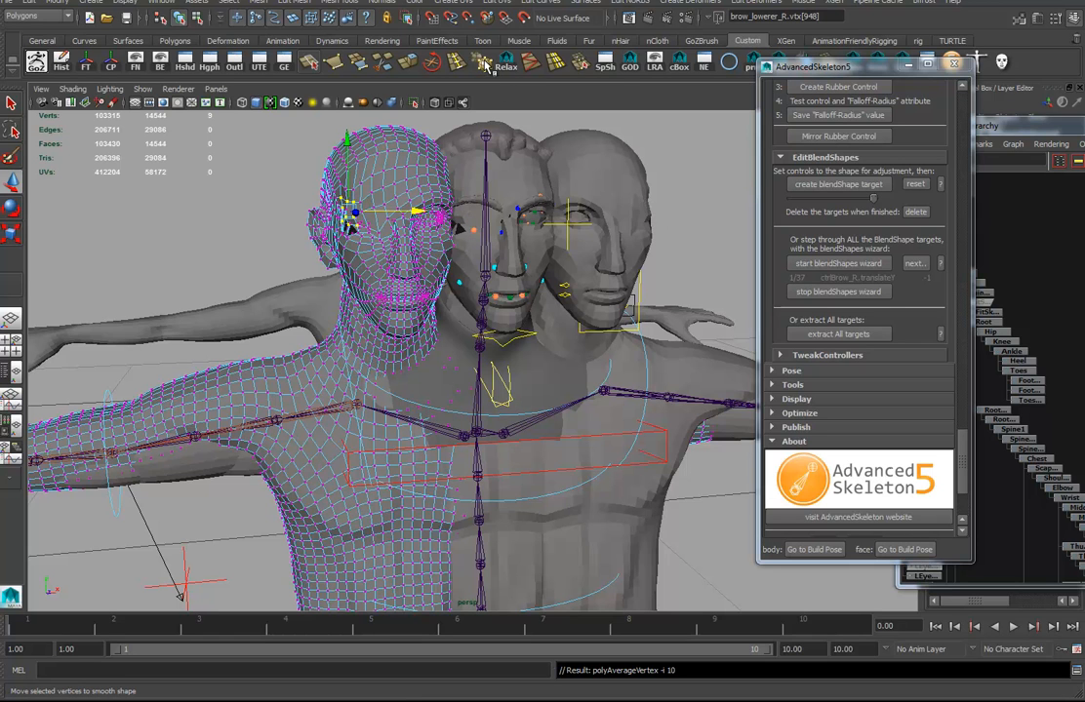
{"action": "left_click_drag", "start_coordinate": [457, 282], "coordinate": [581, 207], "text": "alt"}
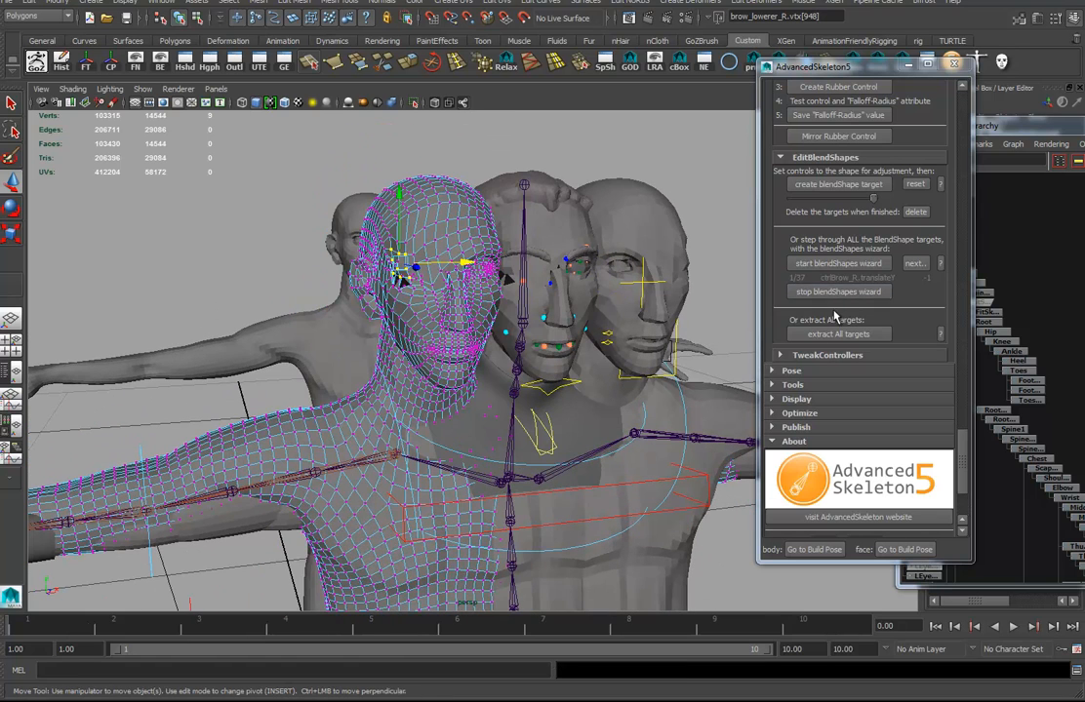
Advance the blendShapes wizard through the brow, cheek and nose targets to the mouth_wide_C target.
{"action": "left_click", "coordinate": [914, 266]}
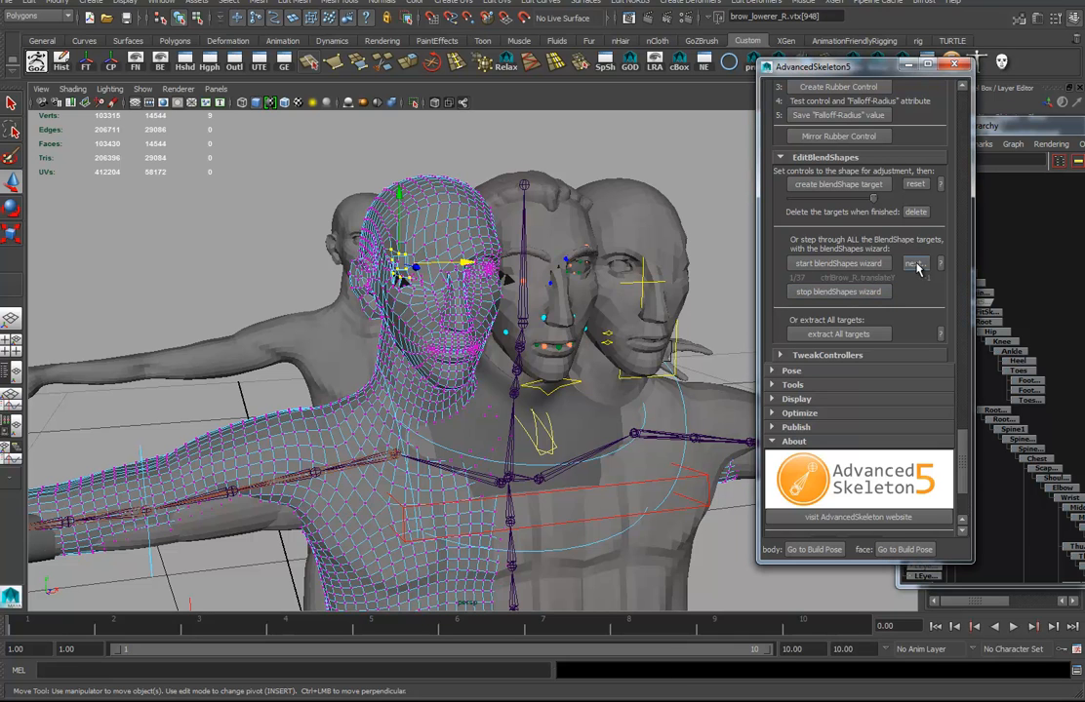
{"action": "left_click", "coordinate": [915, 265]}
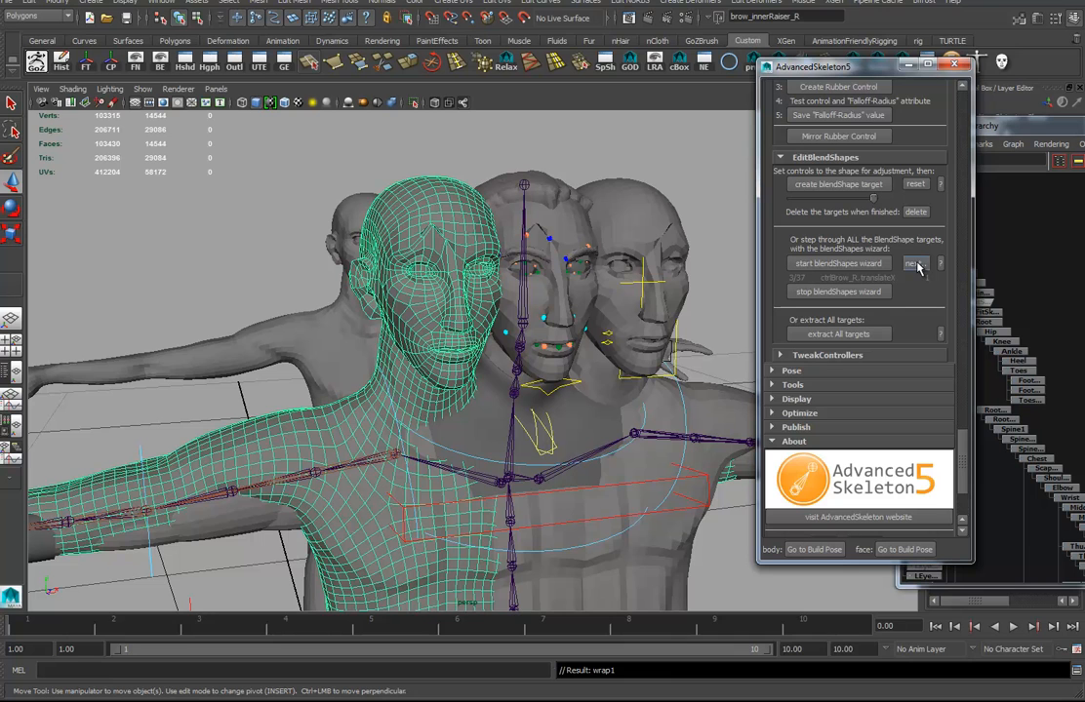
{"action": "left_click", "coordinate": [915, 265]}
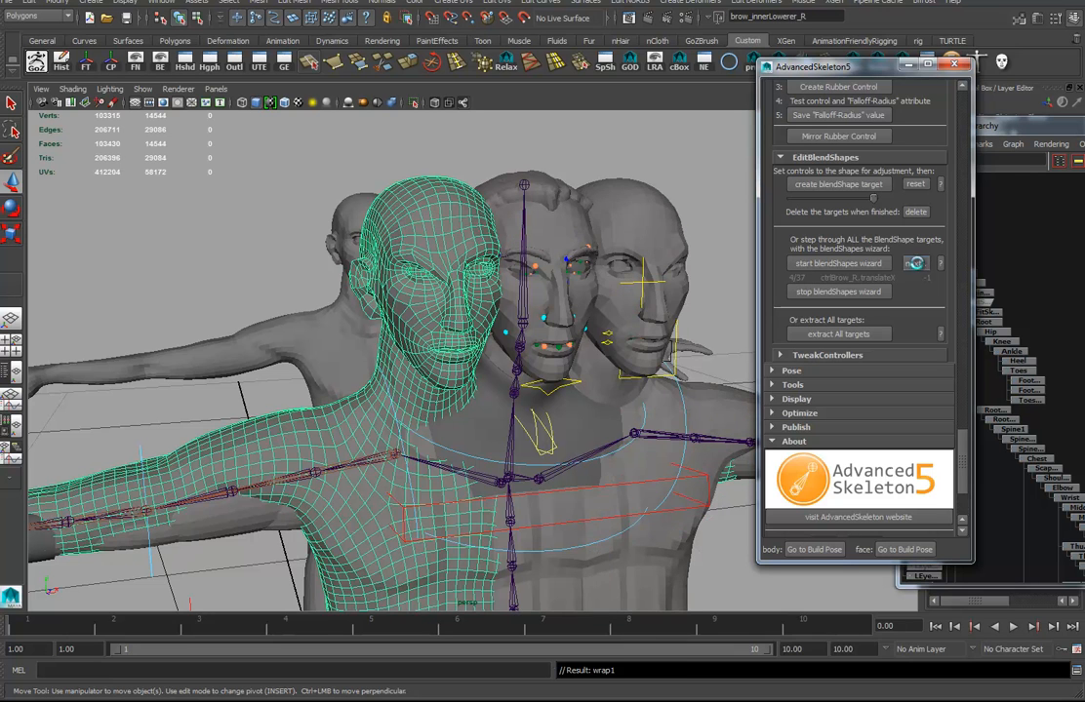
{"action": "left_click", "coordinate": [915, 264]}
{"action": "left_click", "coordinate": [915, 264]}
{"action": "double_click", "coordinate": [915, 265]}
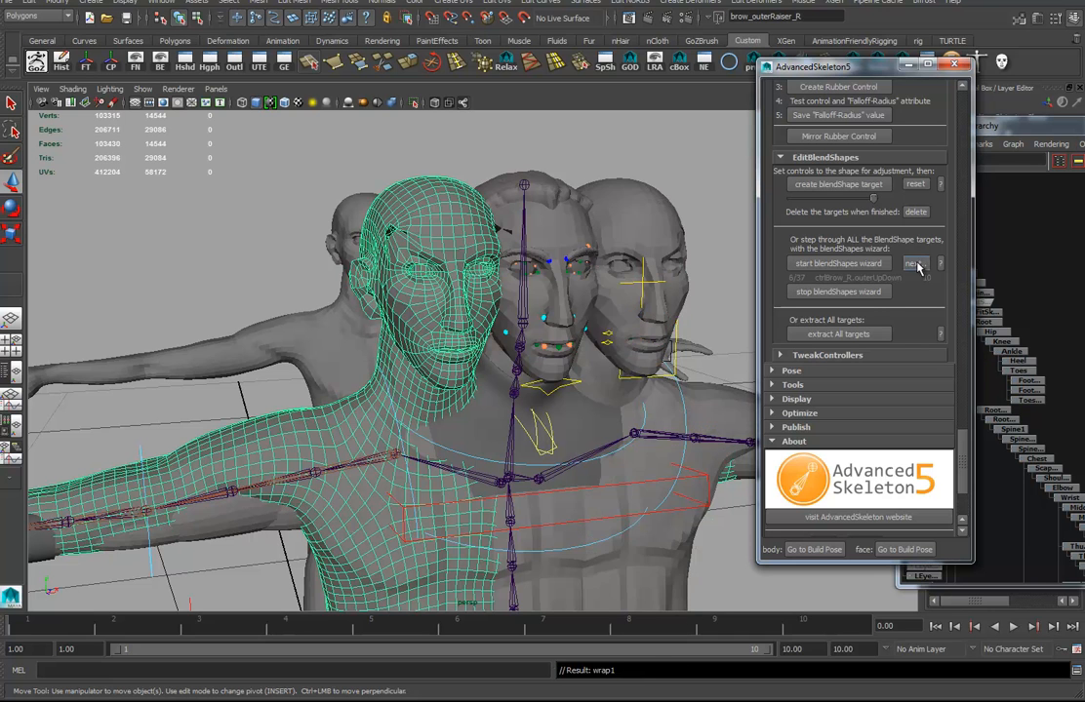
{"action": "left_click", "coordinate": [915, 264]}
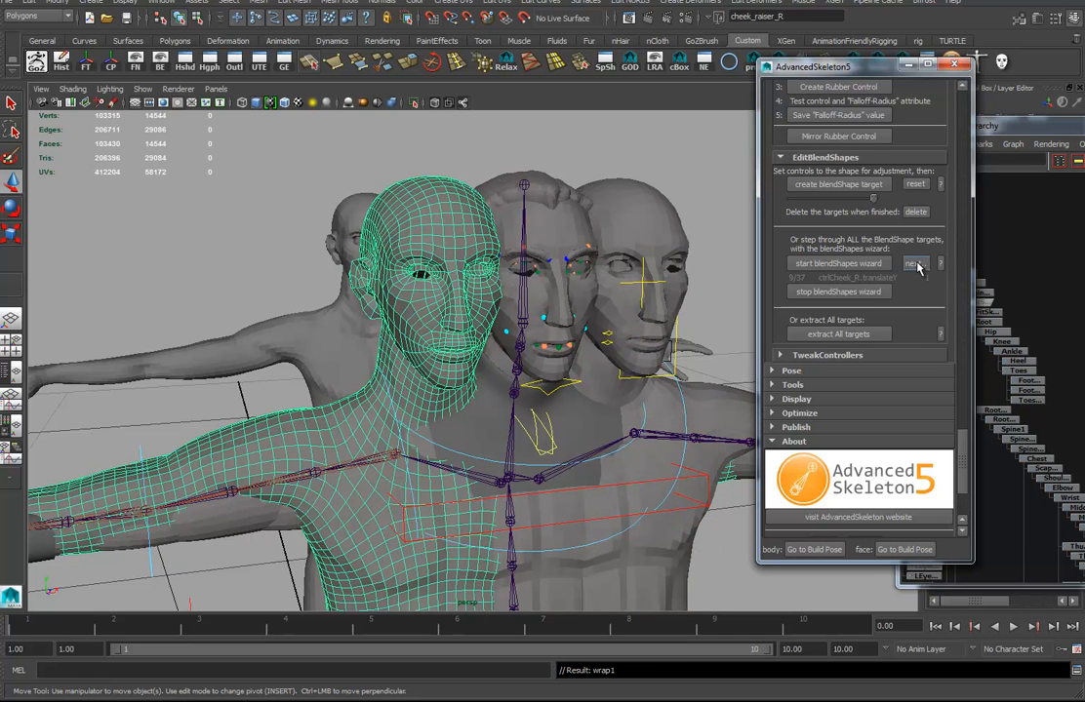
{"action": "left_click", "coordinate": [915, 265]}
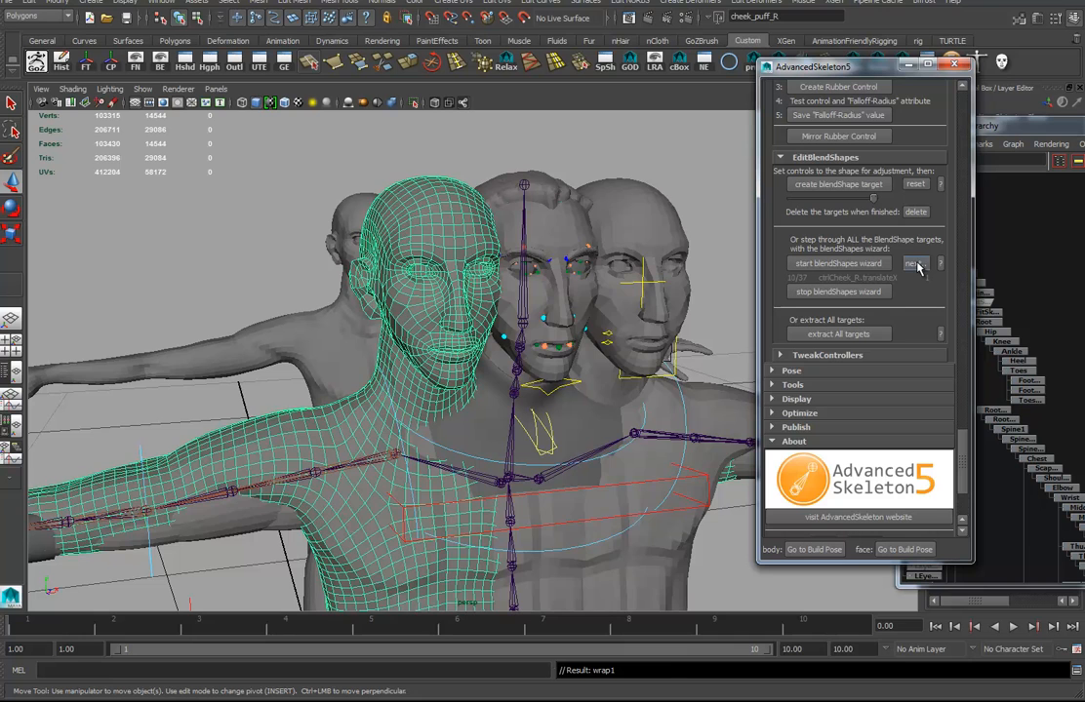
{"action": "left_click", "coordinate": [915, 264]}
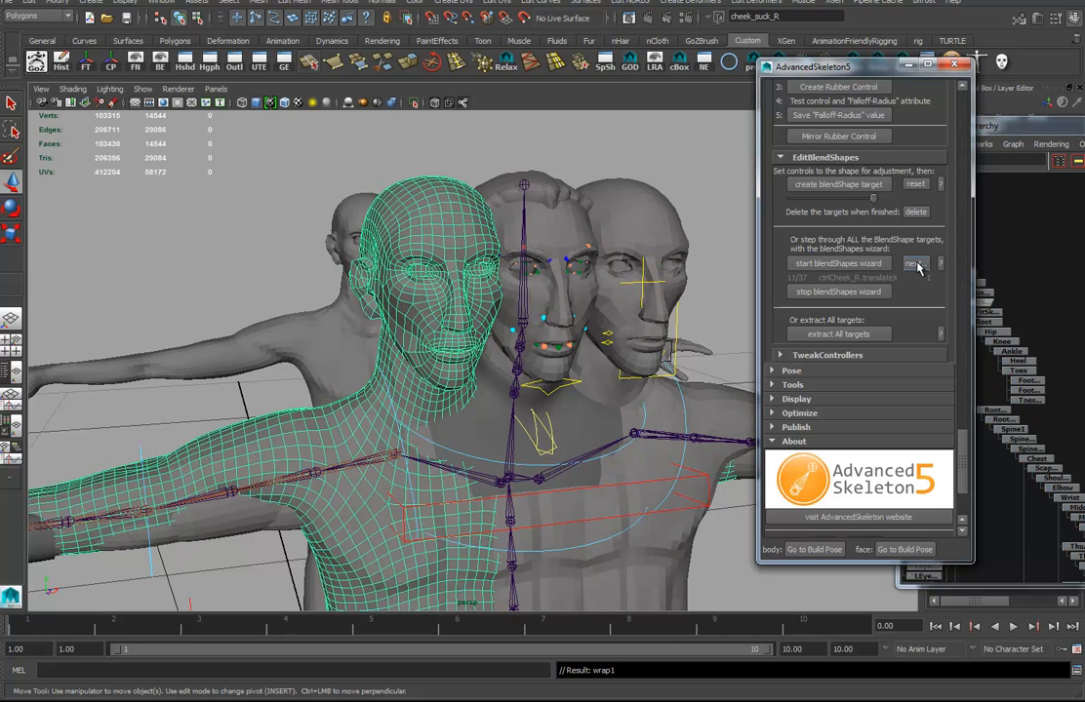
{"action": "left_click", "coordinate": [915, 265]}
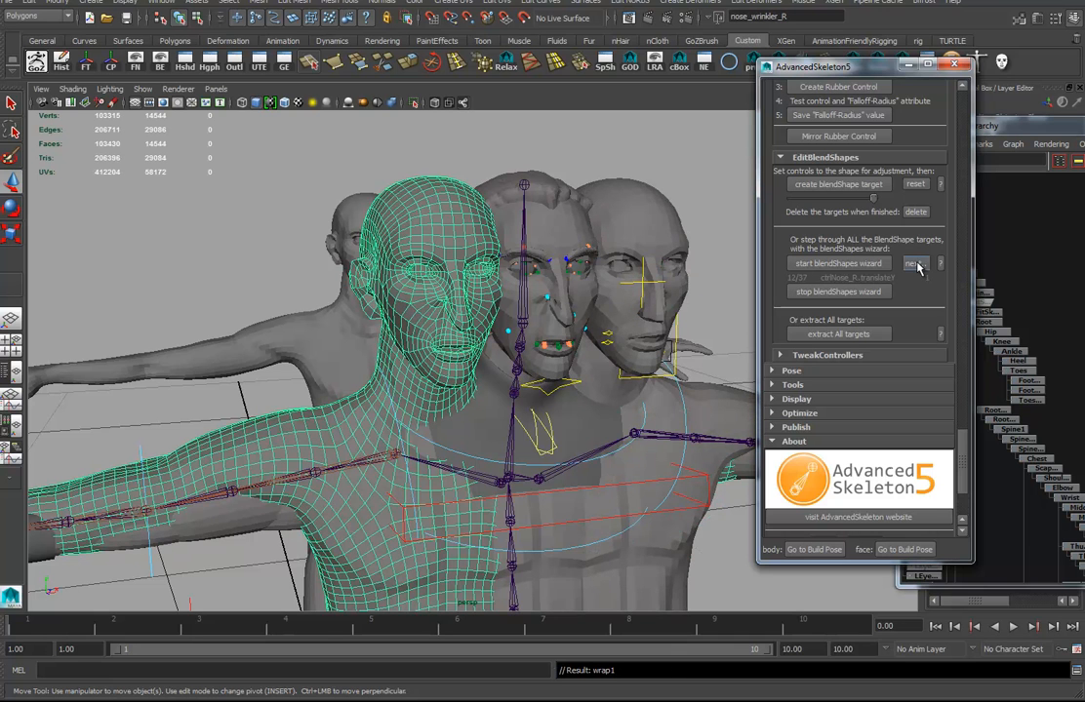
{"action": "left_click", "coordinate": [915, 265]}
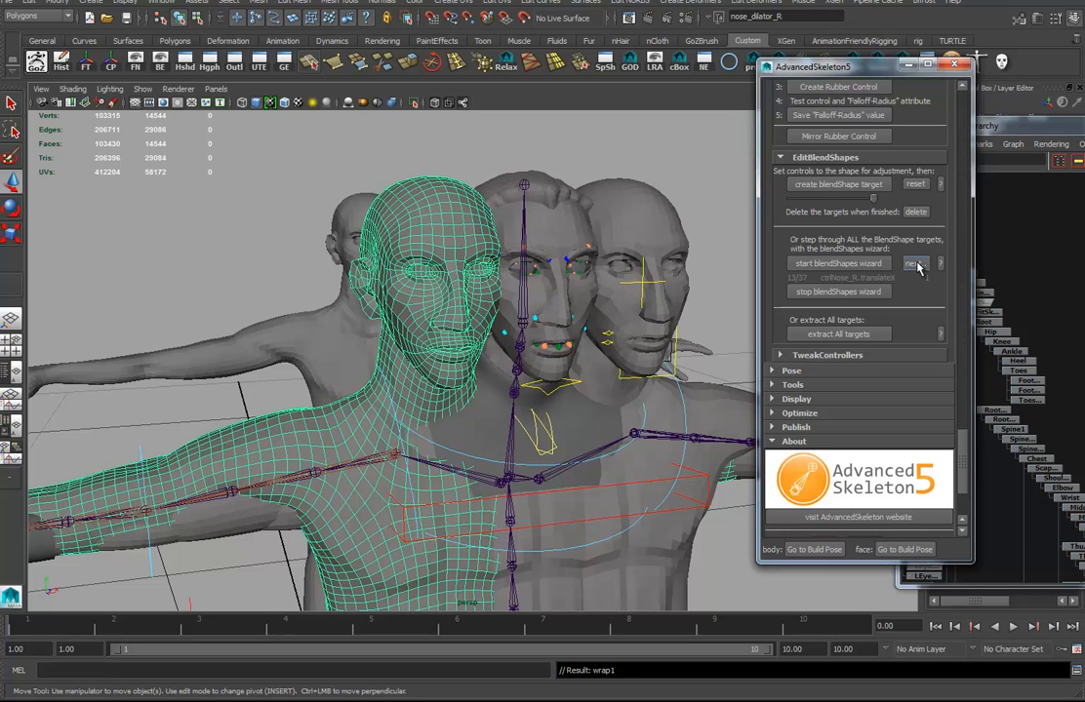
{"action": "left_click", "coordinate": [915, 264]}
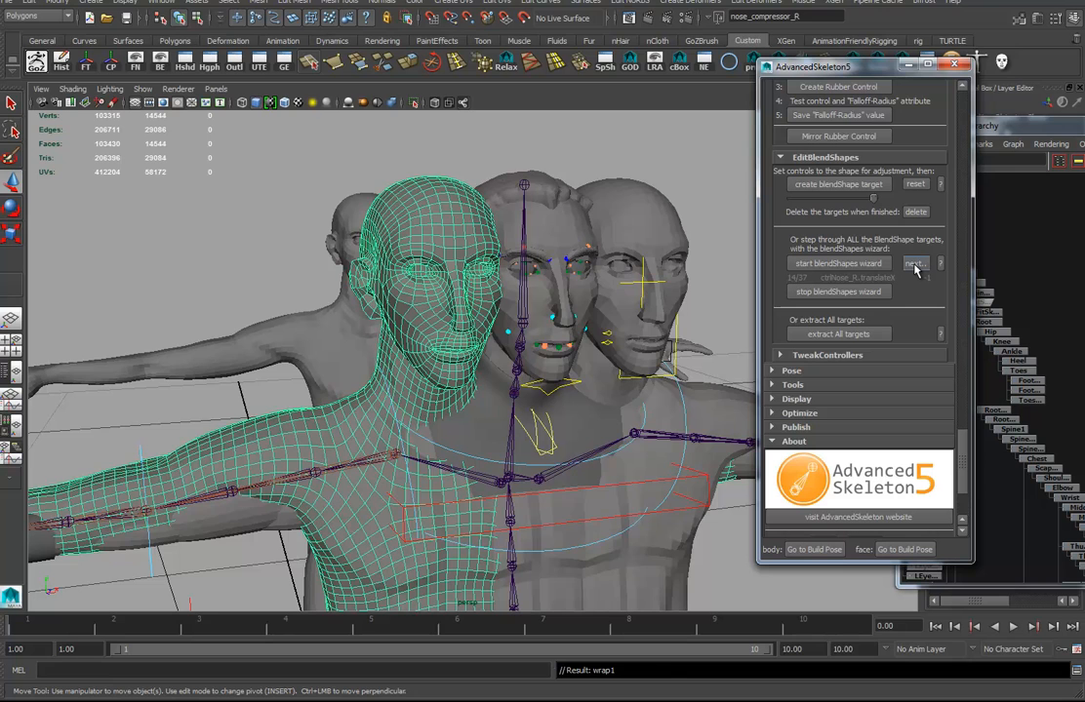
{"action": "left_click", "coordinate": [915, 264]}
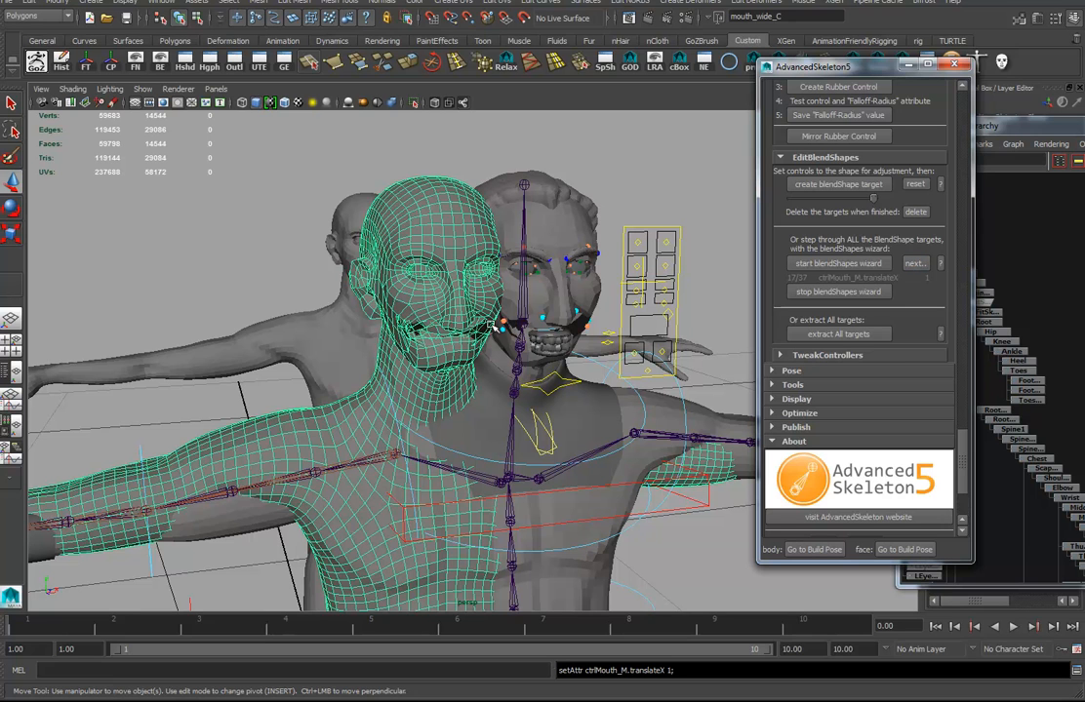
Bring the Hypergraph Hierarchy window into view and select the sculpted body copy Body1 in it.
{"action": "left_click_drag", "start_coordinate": [310, 319], "coordinate": [349, 371], "text": "alt"}
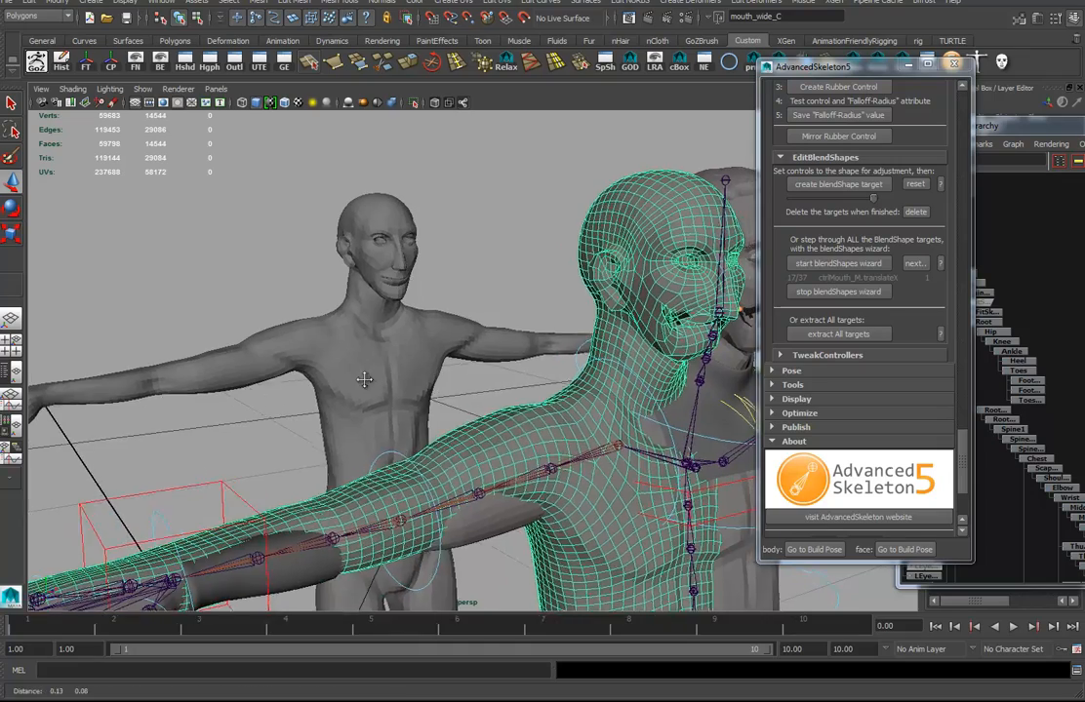
{"action": "middle_click_drag", "start_coordinate": [380, 374], "coordinate": [312, 392], "text": "alt"}
{"action": "left_click_drag", "start_coordinate": [559, 377], "coordinate": [514, 380], "text": "alt"}
{"action": "right_click_drag", "start_coordinate": [515, 381], "coordinate": [500, 381], "text": "alt"}
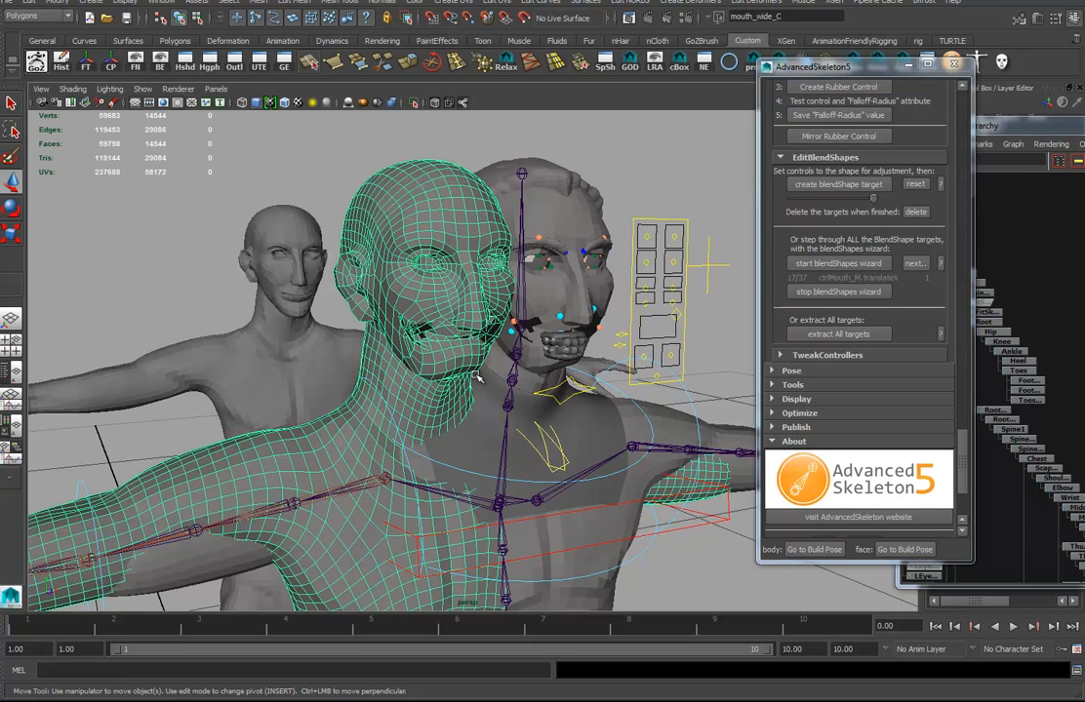
{"action": "left_click_drag", "start_coordinate": [1034, 125], "coordinate": [715, 103]}
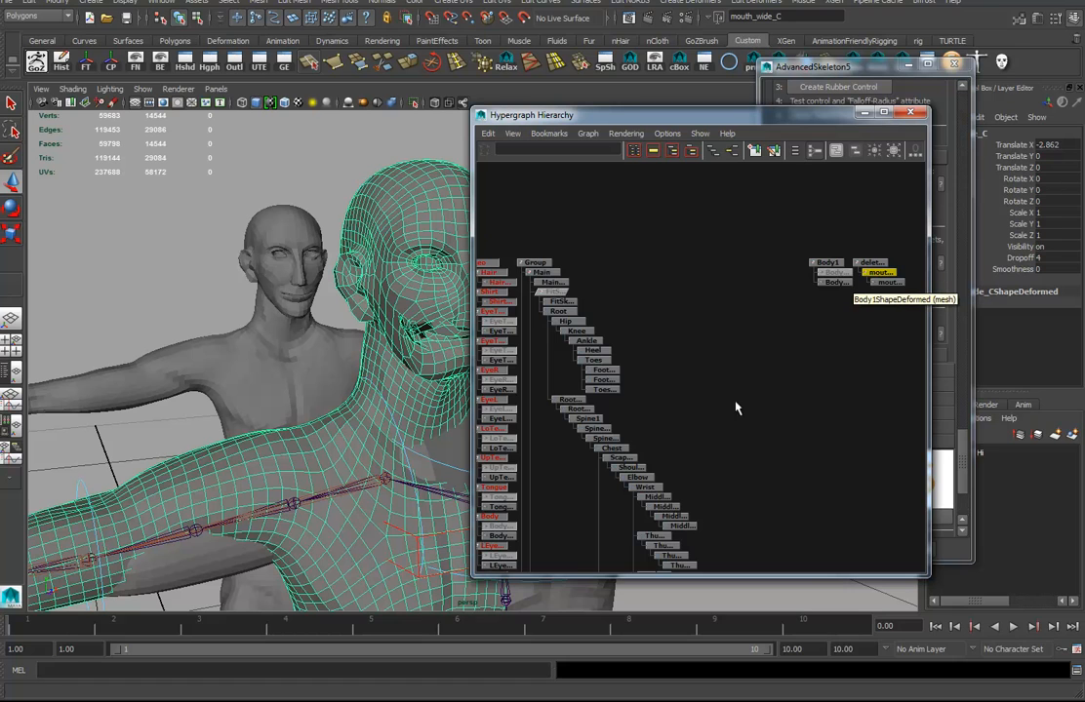
{"action": "middle_click_drag", "start_coordinate": [703, 417], "coordinate": [792, 343], "text": "alt"}
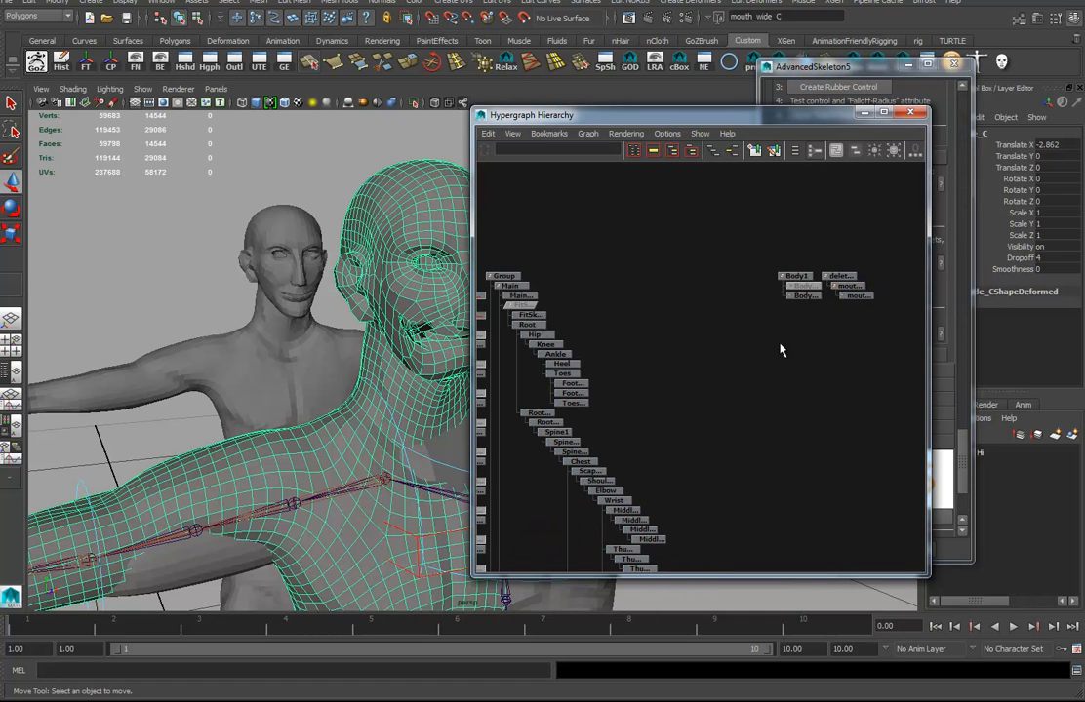
{"action": "left_click", "coordinate": [770, 361]}
{"action": "left_click", "coordinate": [797, 276]}
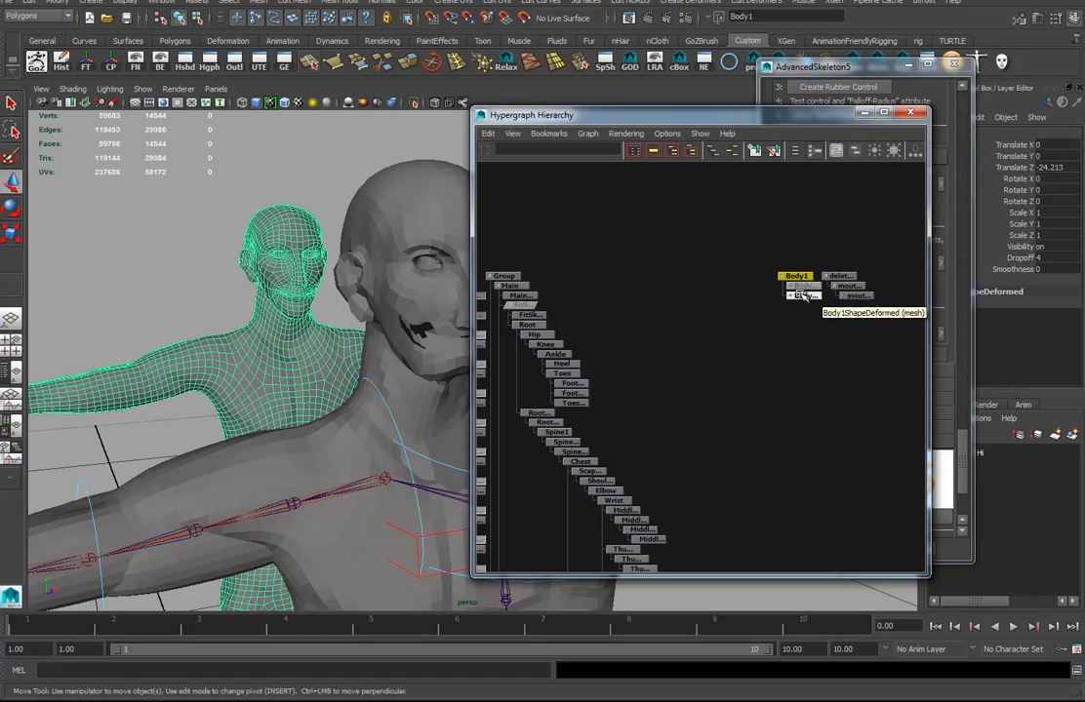
Run Optimize Scene Size and accept the confirmation to clean up unused nodes.
{"action": "left_click", "coordinate": [7, 3]}
{"action": "left_click", "coordinate": [73, 129]}
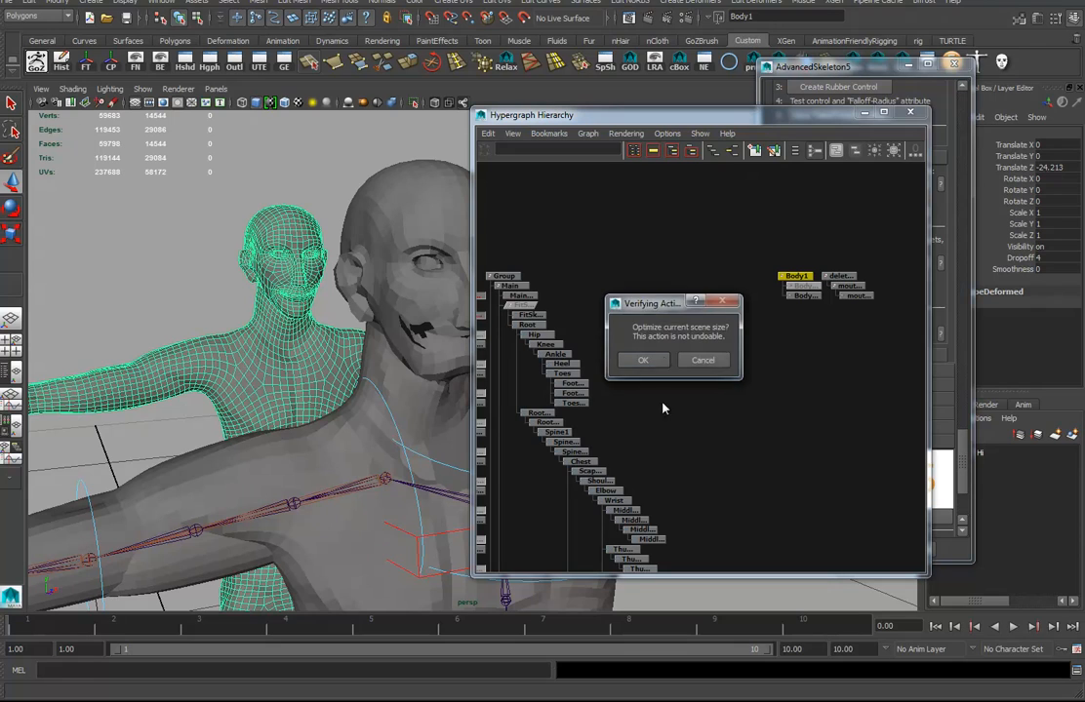
{"action": "left_click", "coordinate": [644, 360]}
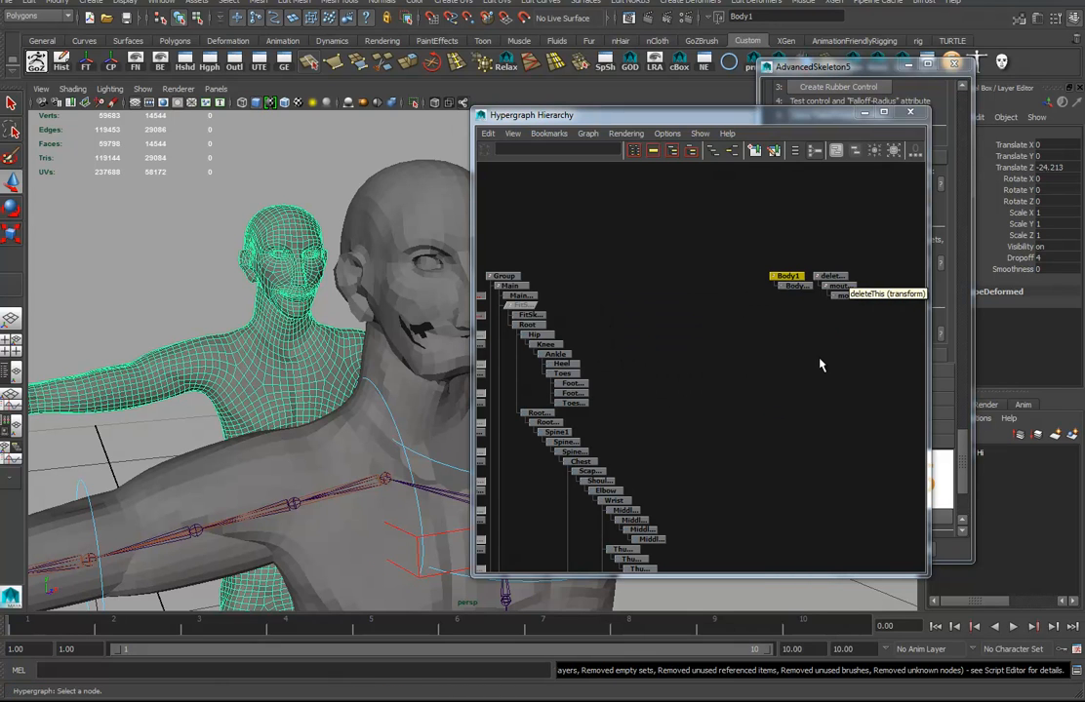
Add mouth_wide_C to the Body1 selection, switch to the Animation menu set and create a Blend Shape deformer.
{"action": "right_click_drag", "start_coordinate": [774, 370], "coordinate": [823, 375], "text": "alt"}
{"action": "middle_click_drag", "start_coordinate": [820, 374], "coordinate": [680, 438], "text": "alt"}
{"action": "right_click_drag", "start_coordinate": [680, 438], "coordinate": [766, 438], "text": "alt"}
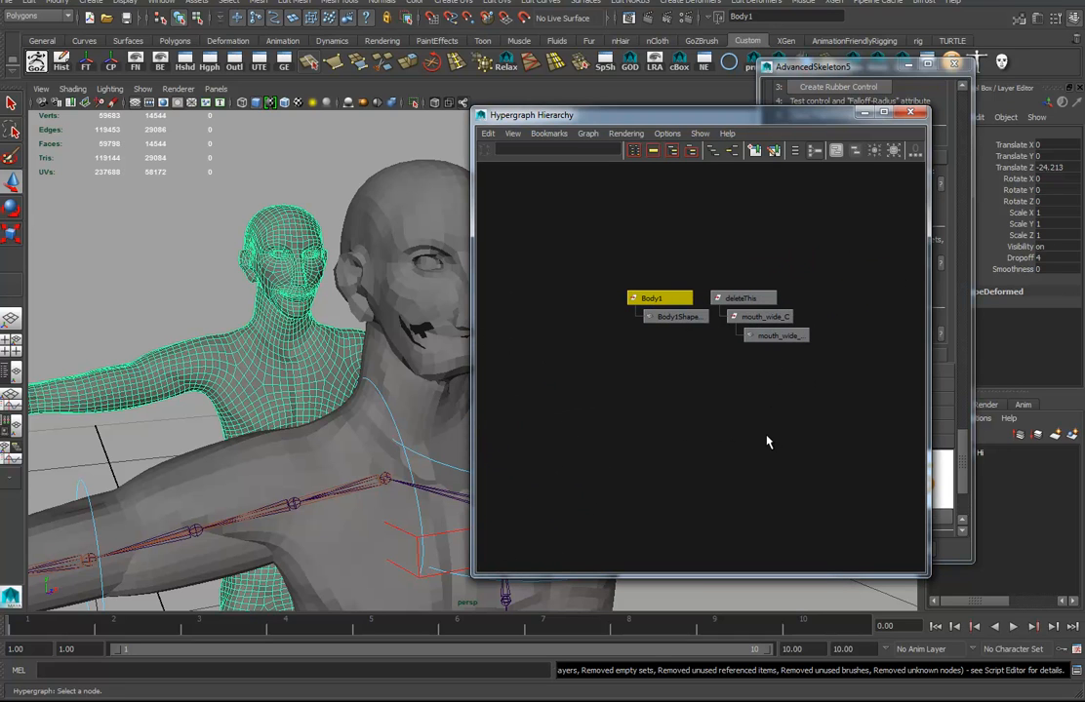
{"action": "left_click", "coordinate": [763, 317]}
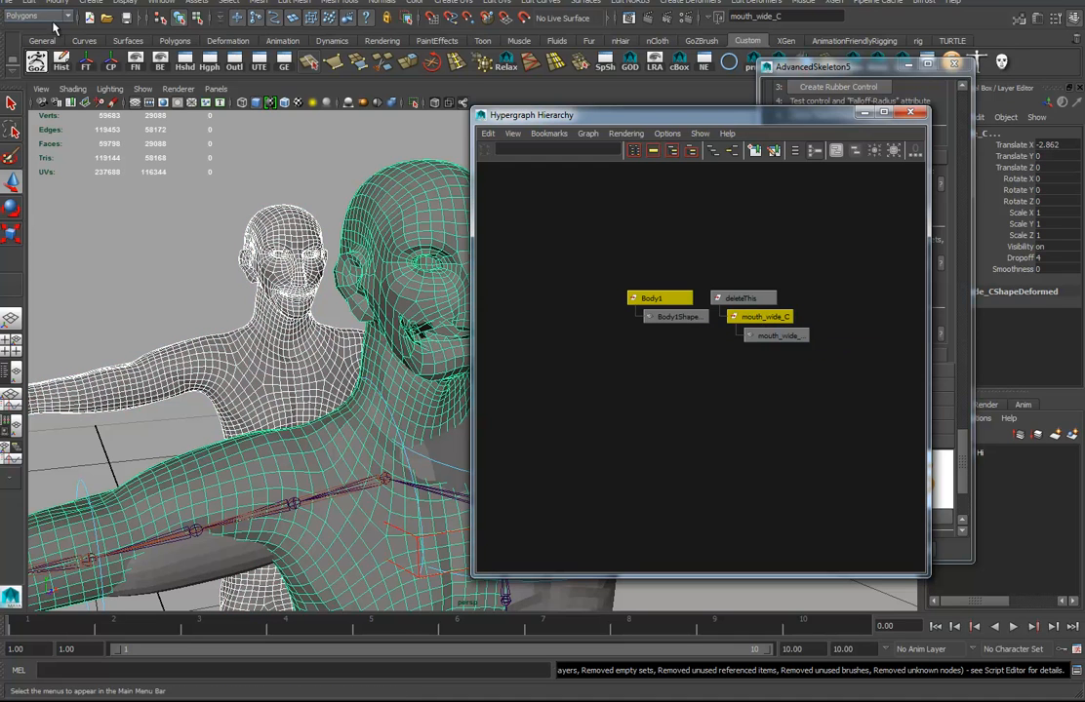
{"action": "left_click", "coordinate": [39, 16]}
{"action": "left_click", "coordinate": [29, 32]}
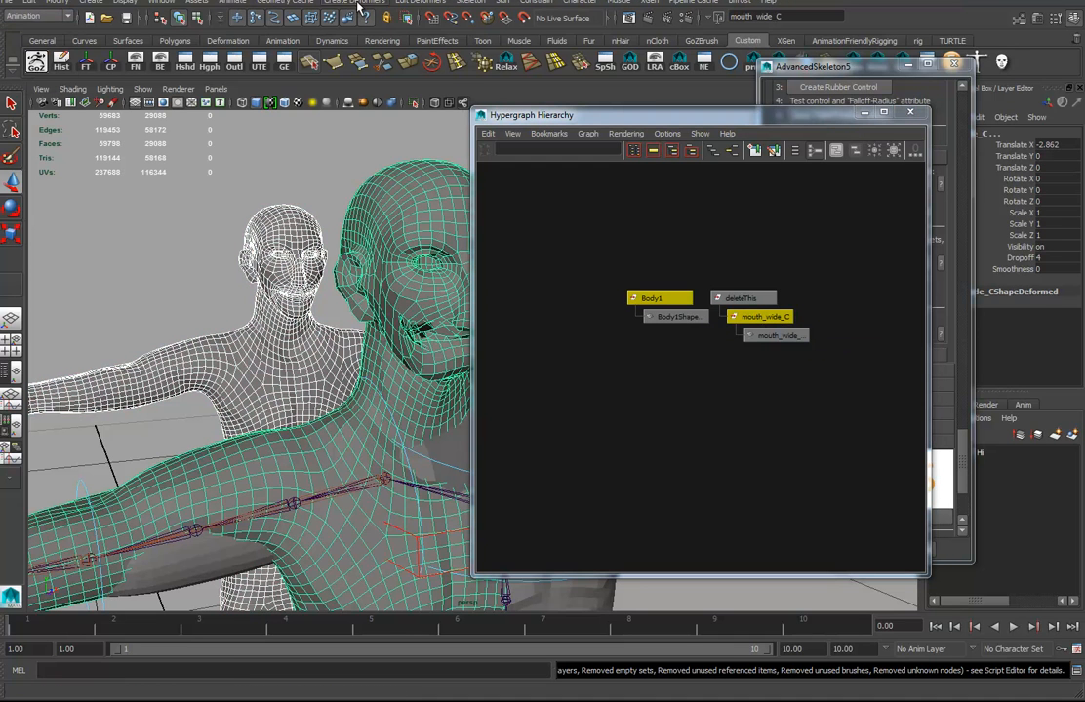
{"action": "left_click", "coordinate": [356, 2]}
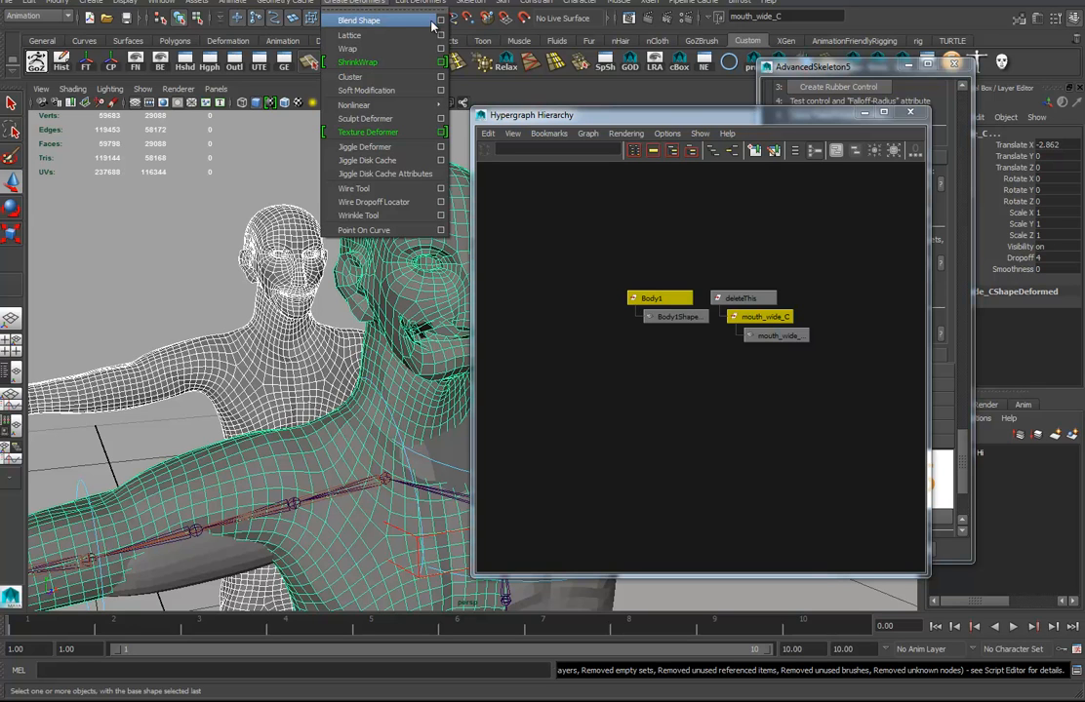
{"action": "left_click", "coordinate": [386, 21]}
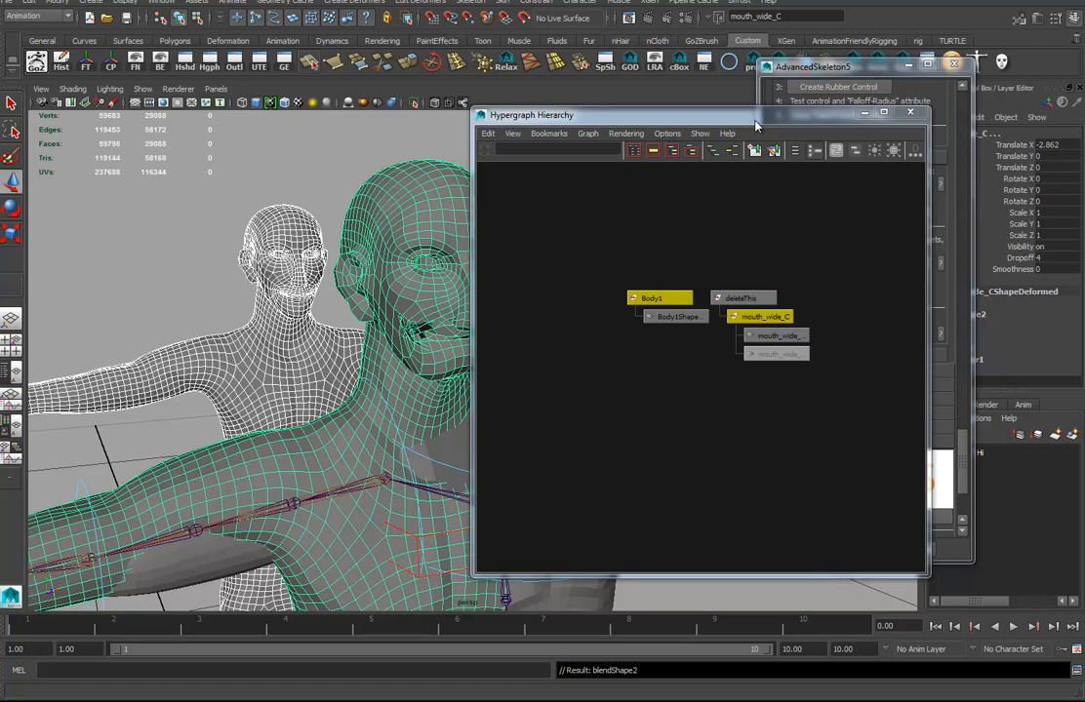
Move the AdvancedSkeleton5 window aside and reposition the Hypergraph so the channel box and the heads are unobstructed.
{"action": "left_click_drag", "start_coordinate": [867, 73], "coordinate": [1084, 107]}
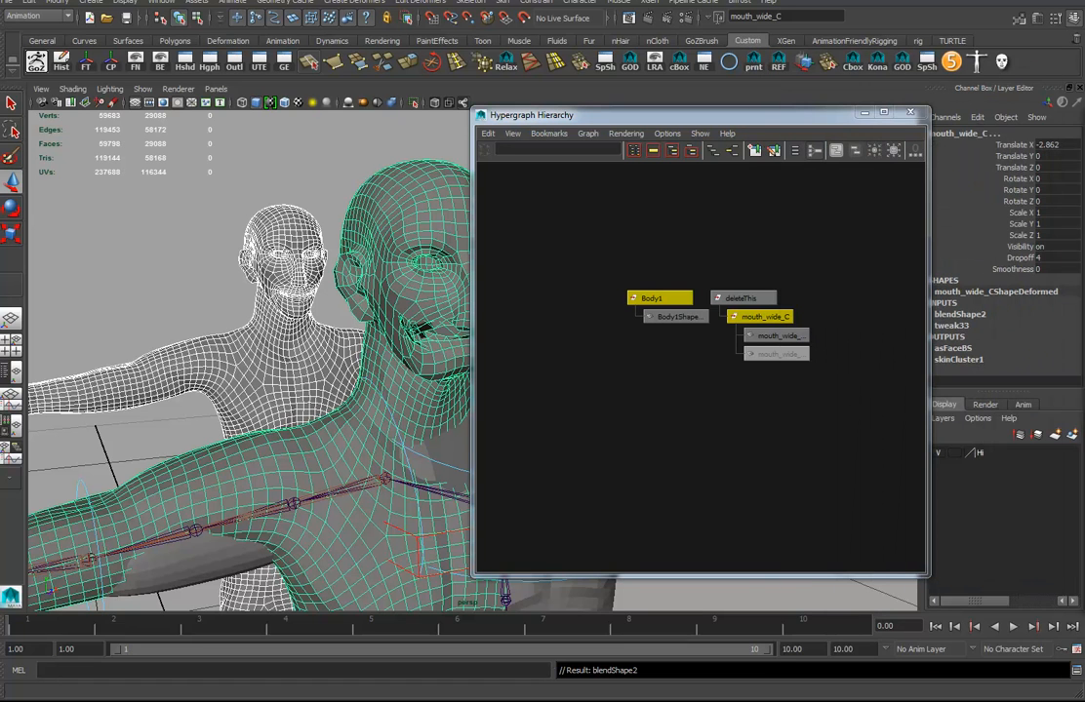
{"action": "left_click_drag", "start_coordinate": [817, 118], "coordinate": [822, 116]}
{"action": "left_click_drag", "start_coordinate": [332, 391], "coordinate": [215, 389], "text": "alt"}
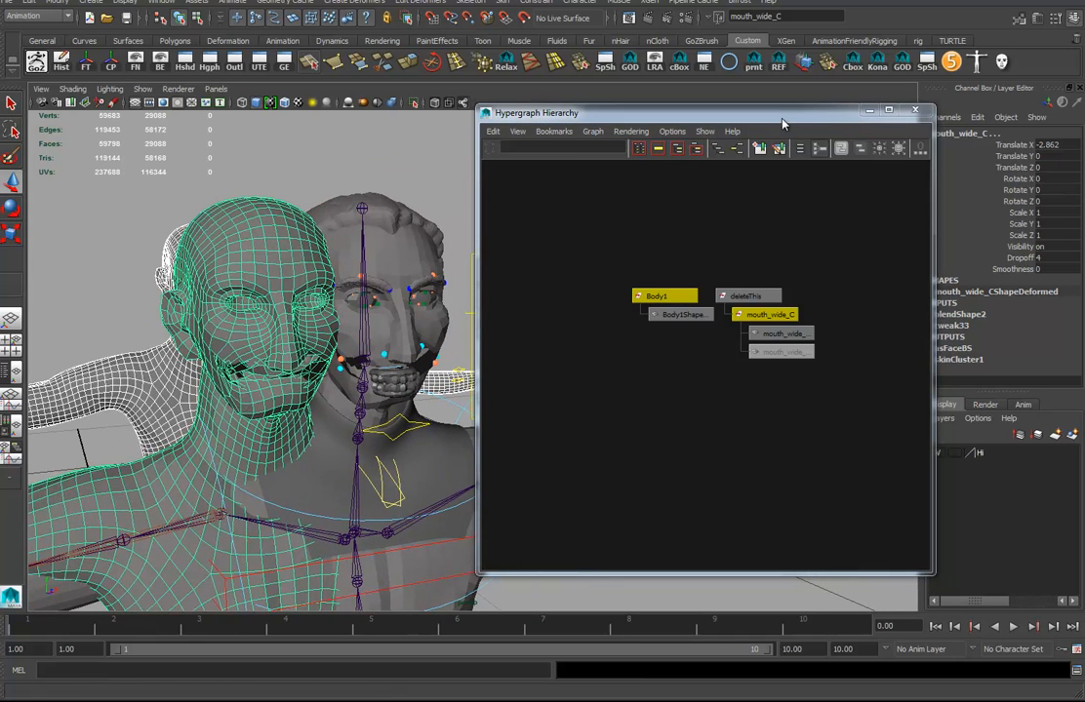
{"action": "left_click_drag", "start_coordinate": [785, 116], "coordinate": [758, 116]}
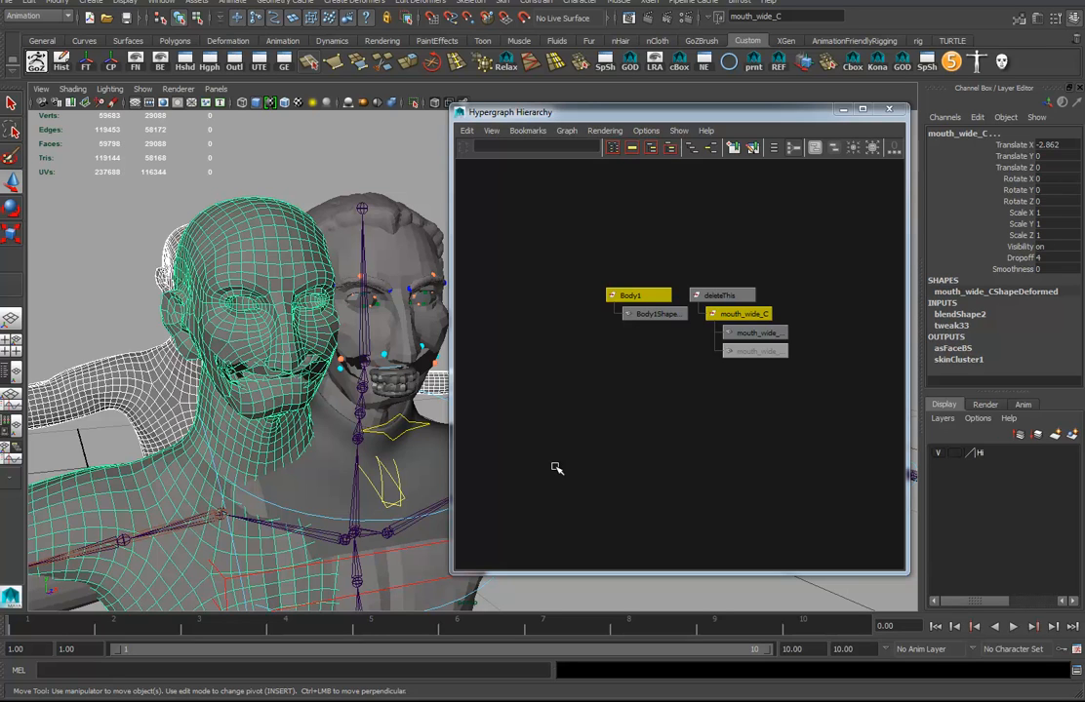
With only mouth_wide_C selected, set the Body1 weight of blendShape2 to 1 and delete the mesh's construction history.
{"action": "key", "text": "ctrl+z"}
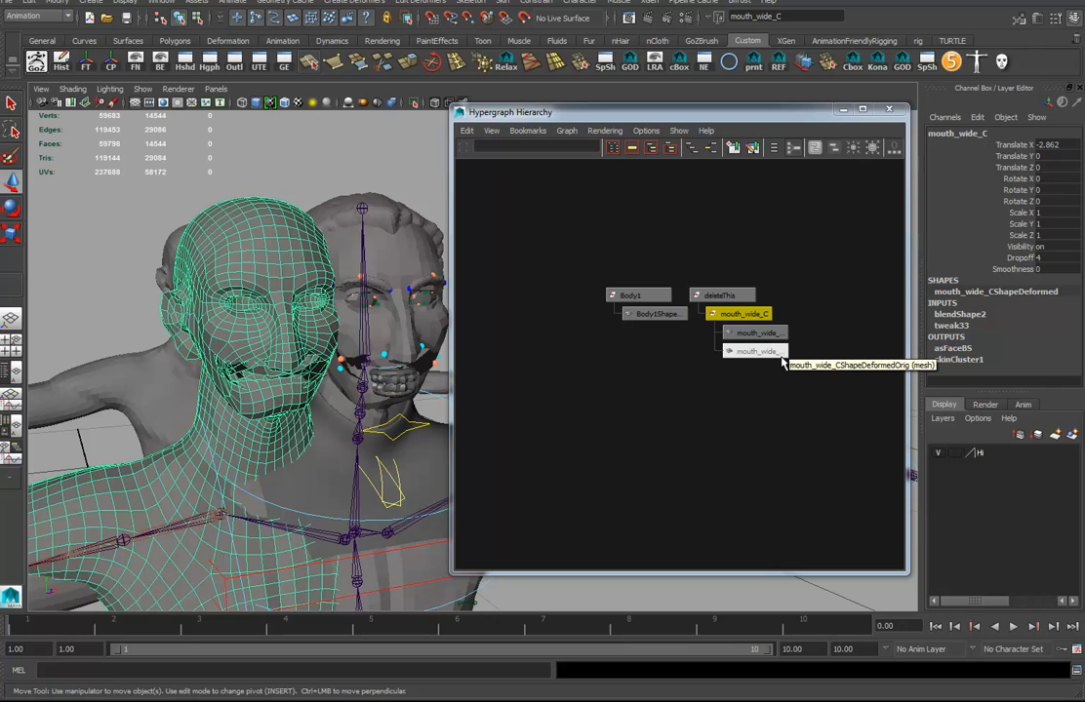
{"action": "left_click", "coordinate": [960, 315]}
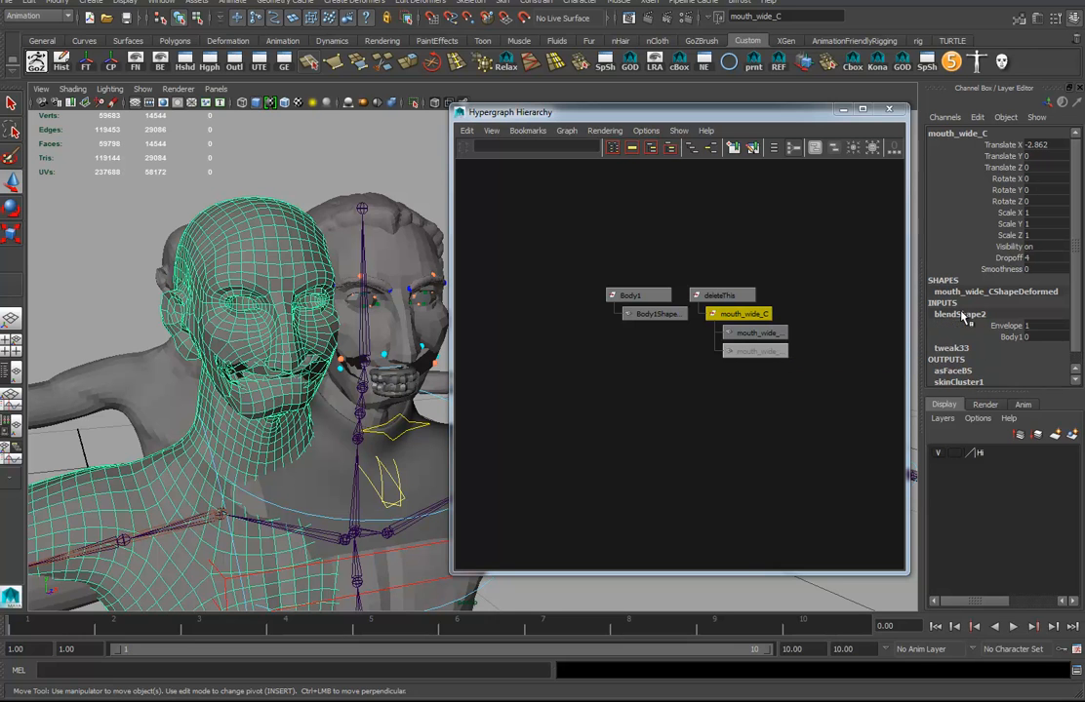
{"action": "left_click", "coordinate": [1012, 336]}
{"action": "middle_click_drag", "start_coordinate": [38, 378], "coordinate": [104, 368]}
{"action": "left_click_drag", "start_coordinate": [224, 428], "coordinate": [191, 320], "text": "alt"}
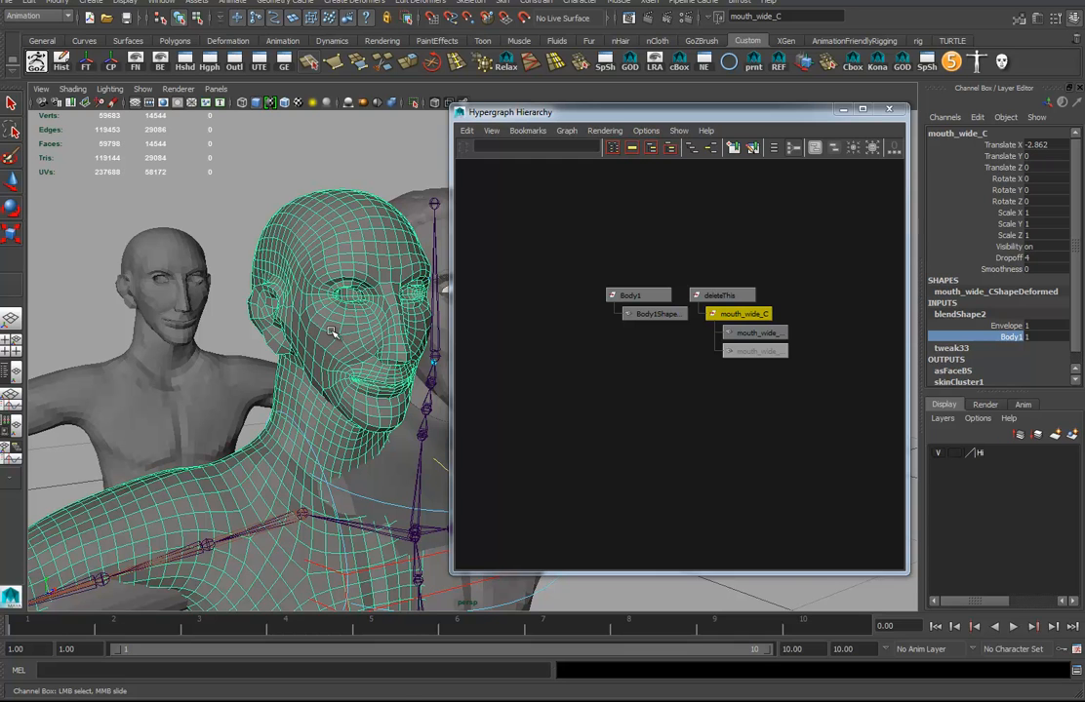
{"action": "key", "text": "alt+shift+d"}
{"action": "left_click_drag", "start_coordinate": [180, 300], "coordinate": [159, 265], "text": "alt"}
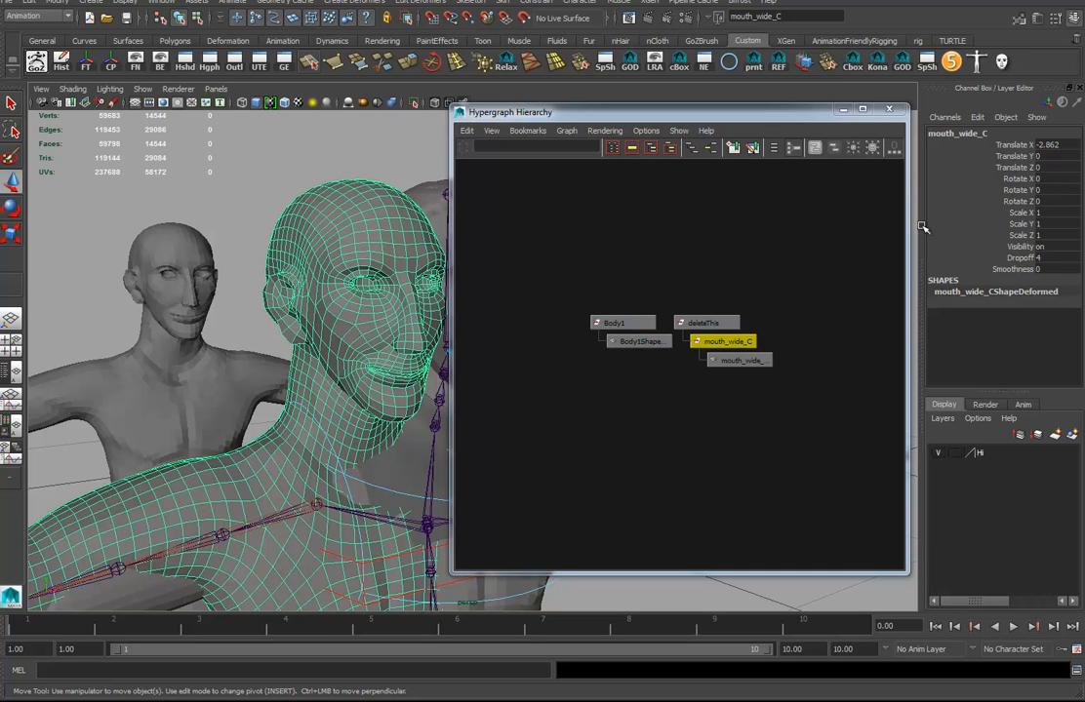
Delete the Body1 mesh, then move the Hypergraph aside and bring the AdvancedSkeleton5 window back beside the heads.
{"action": "left_click", "coordinate": [624, 323]}
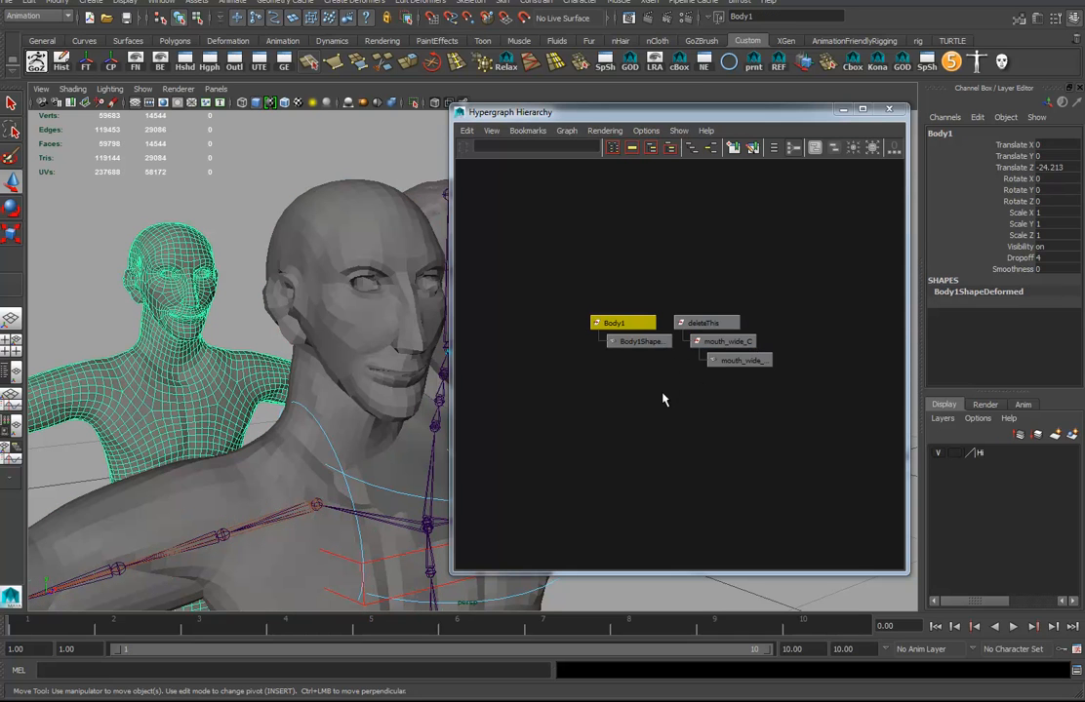
{"action": "key", "text": "Delete"}
{"action": "left_click_drag", "start_coordinate": [641, 110], "coordinate": [183, 441]}
{"action": "left_click_drag", "start_coordinate": [1081, 142], "coordinate": [830, 120]}
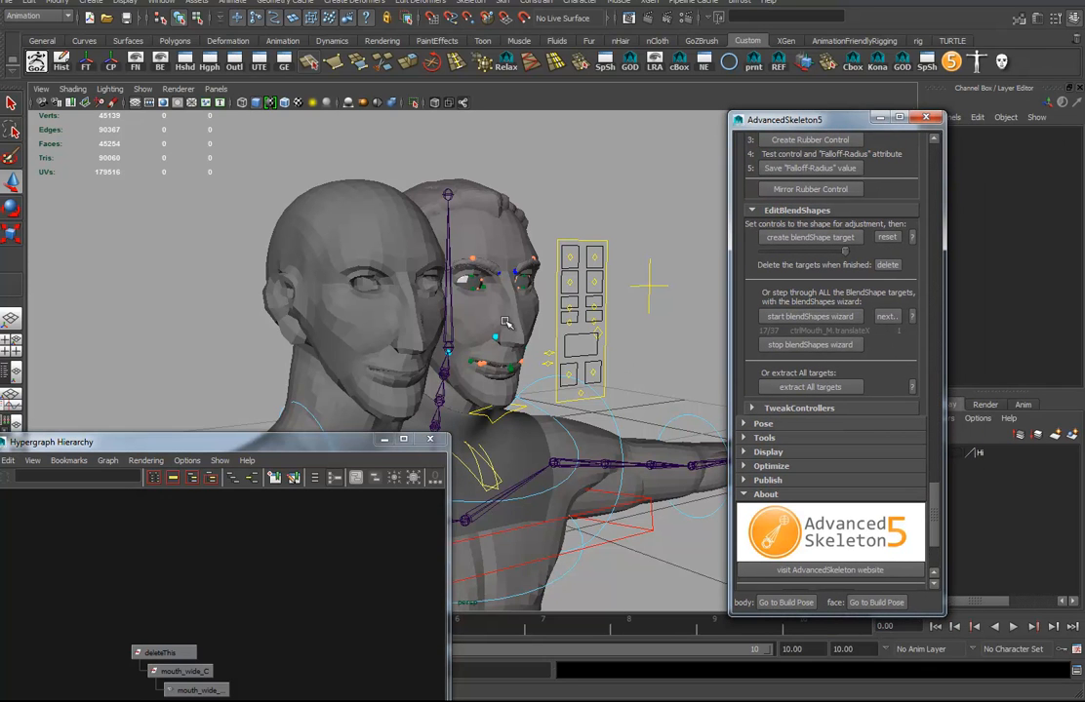
Advance the blendShapes wizard through the remaining mouth targets and stop the wizard.
{"action": "left_click", "coordinate": [885, 318]}
{"action": "left_click", "coordinate": [885, 318]}
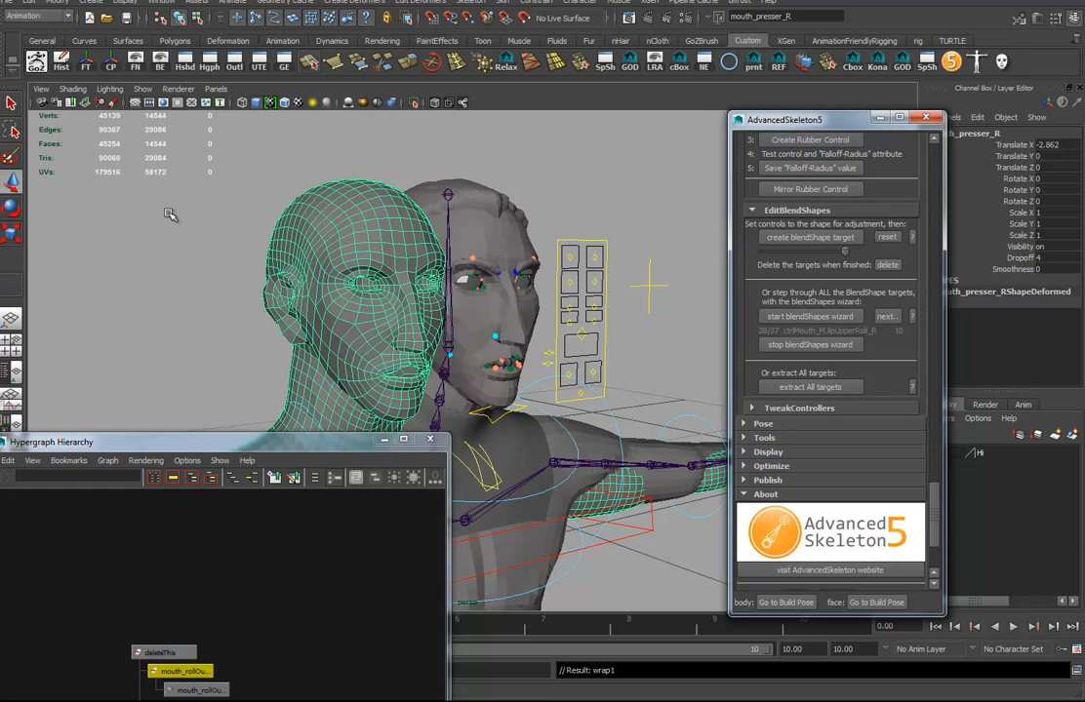
{"action": "left_click_drag", "start_coordinate": [331, 446], "coordinate": [437, 388]}
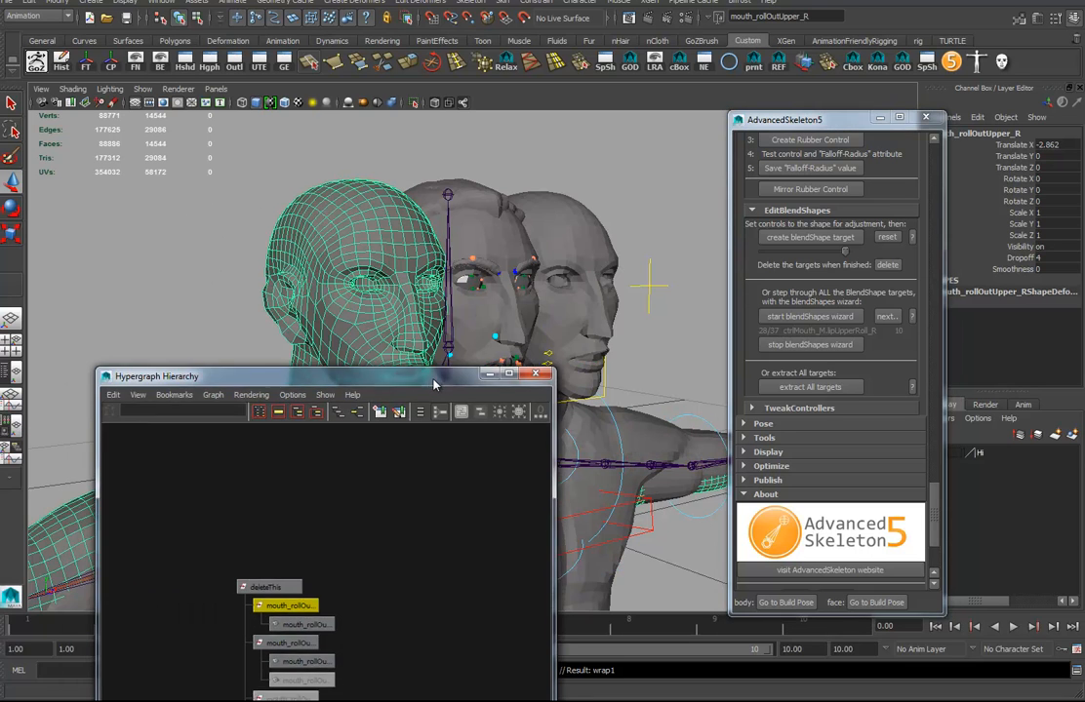
{"action": "left_click", "coordinate": [795, 345]}
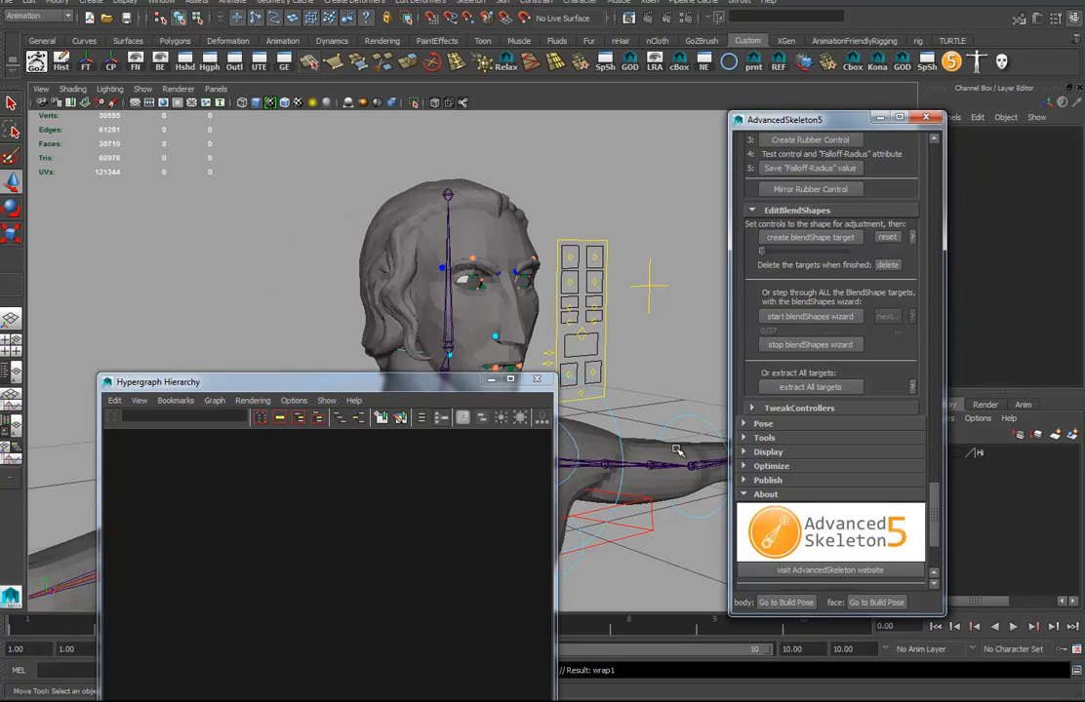
Examine the rigged head, face controls and full body from several angles, and close the AdvancedSkeleton5 window.
{"action": "left_click_drag", "start_coordinate": [592, 473], "coordinate": [517, 429], "text": "alt"}
{"action": "middle_click_drag", "start_coordinate": [547, 383], "coordinate": [602, 383], "text": "alt"}
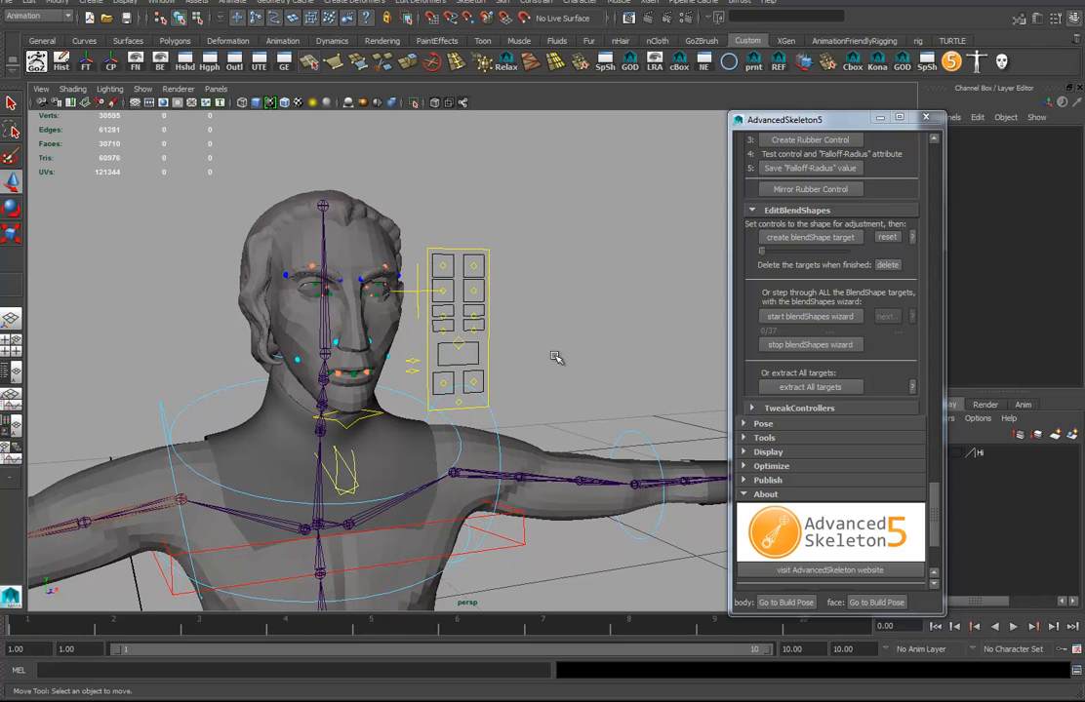
{"action": "middle_click_drag", "start_coordinate": [428, 474], "coordinate": [490, 459], "text": "alt"}
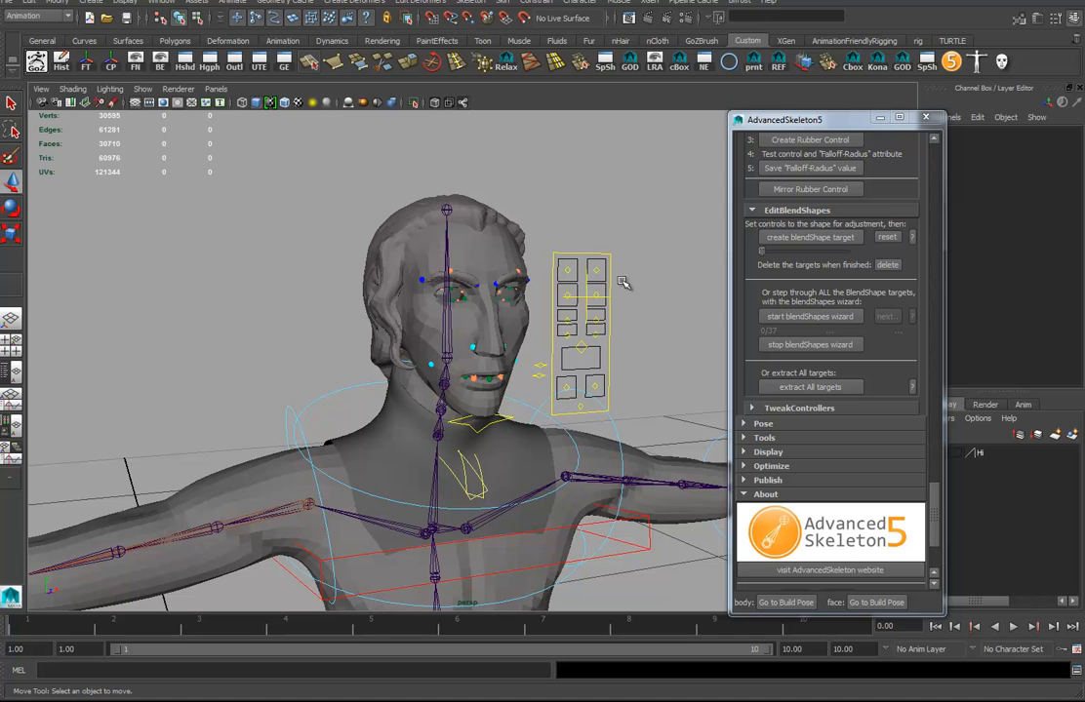
{"action": "middle_click_drag", "start_coordinate": [571, 412], "coordinate": [539, 425], "text": "alt"}
{"action": "right_click_drag", "start_coordinate": [544, 419], "coordinate": [588, 426], "text": "alt"}
{"action": "middle_click_drag", "start_coordinate": [588, 426], "coordinate": [584, 410], "text": "alt"}
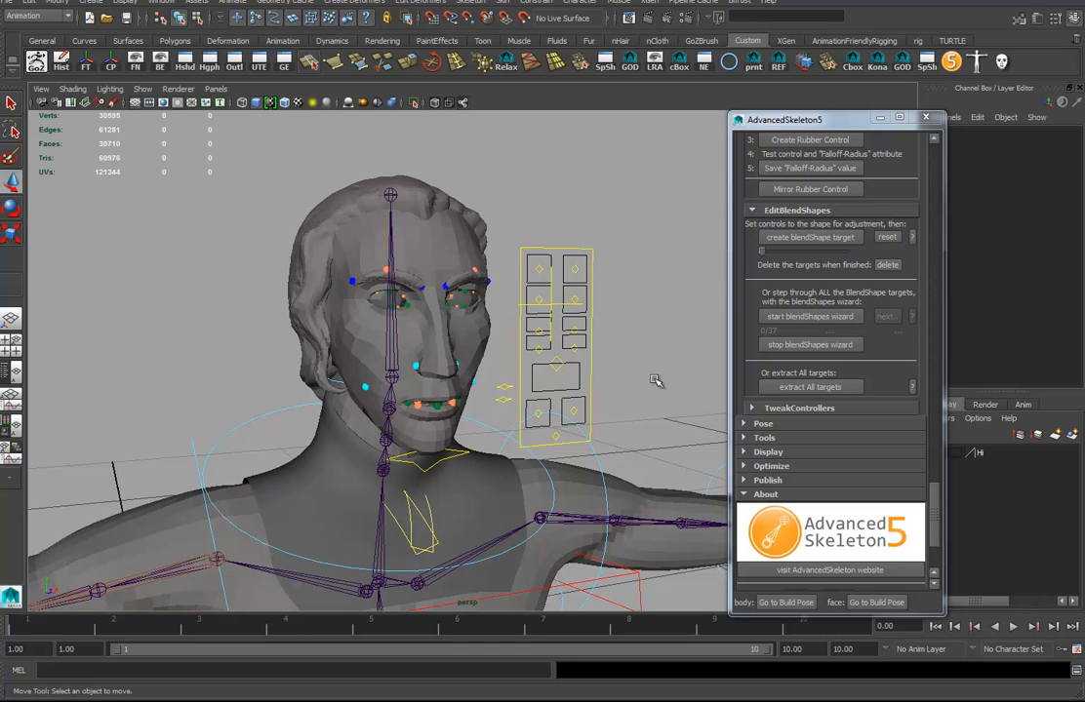
{"action": "right_click_drag", "start_coordinate": [647, 423], "coordinate": [453, 456], "text": "alt"}
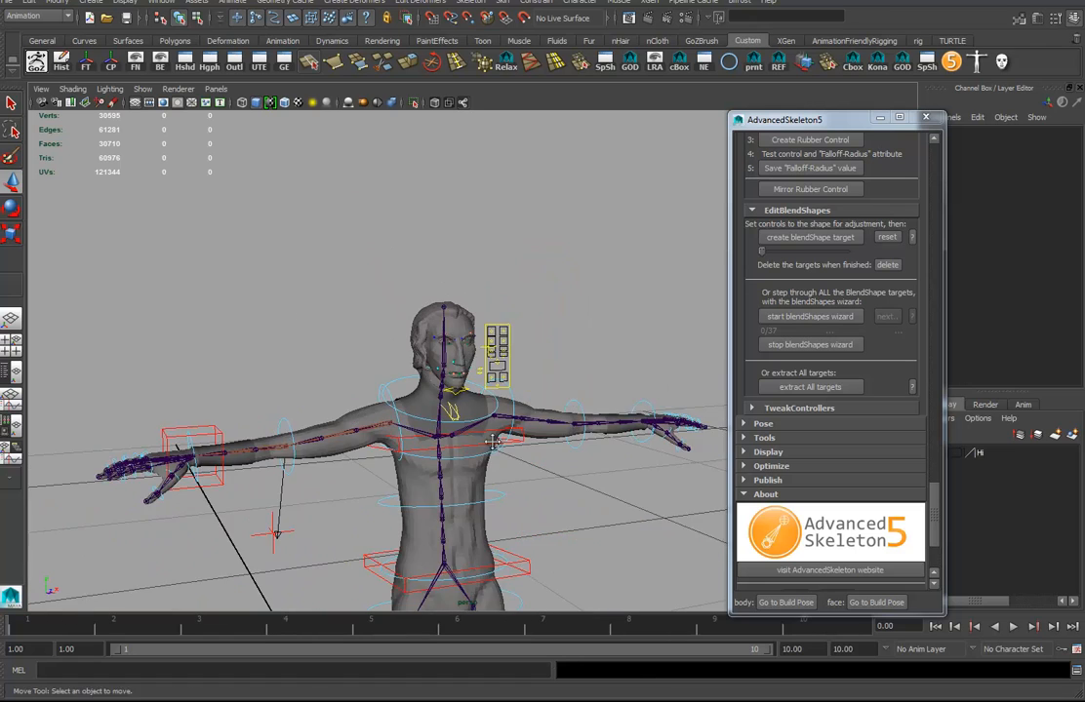
{"action": "middle_click_drag", "start_coordinate": [453, 456], "coordinate": [499, 308], "text": "alt"}
{"action": "left_click_drag", "start_coordinate": [499, 309], "coordinate": [616, 372], "text": "alt"}
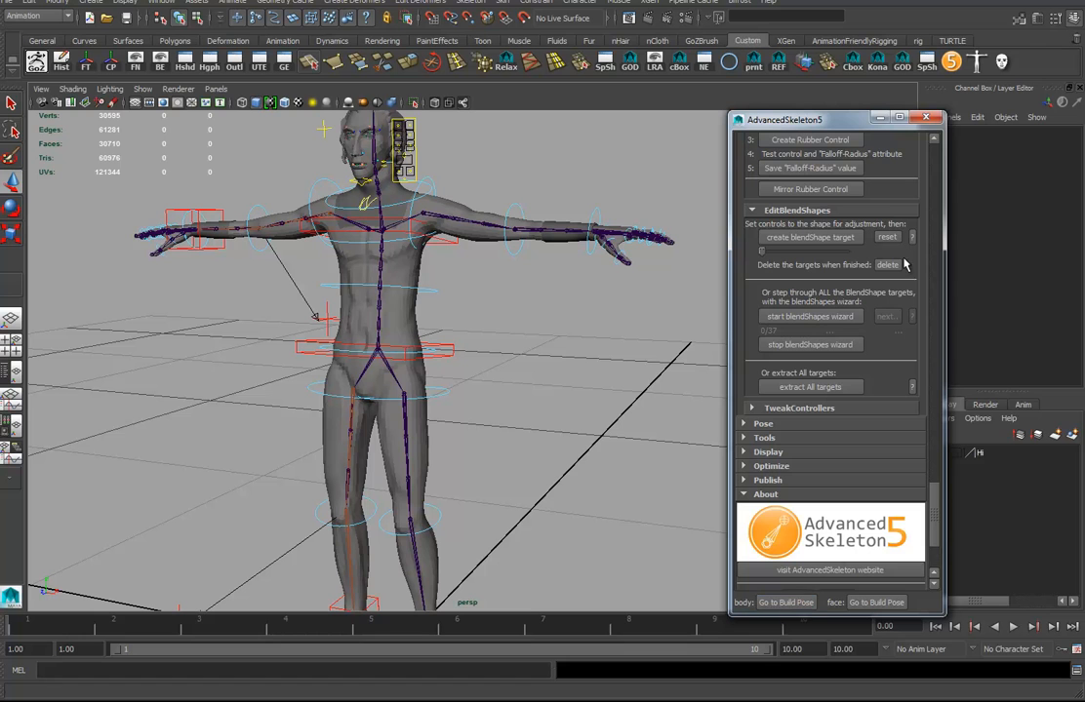
{"action": "left_click", "coordinate": [925, 118]}
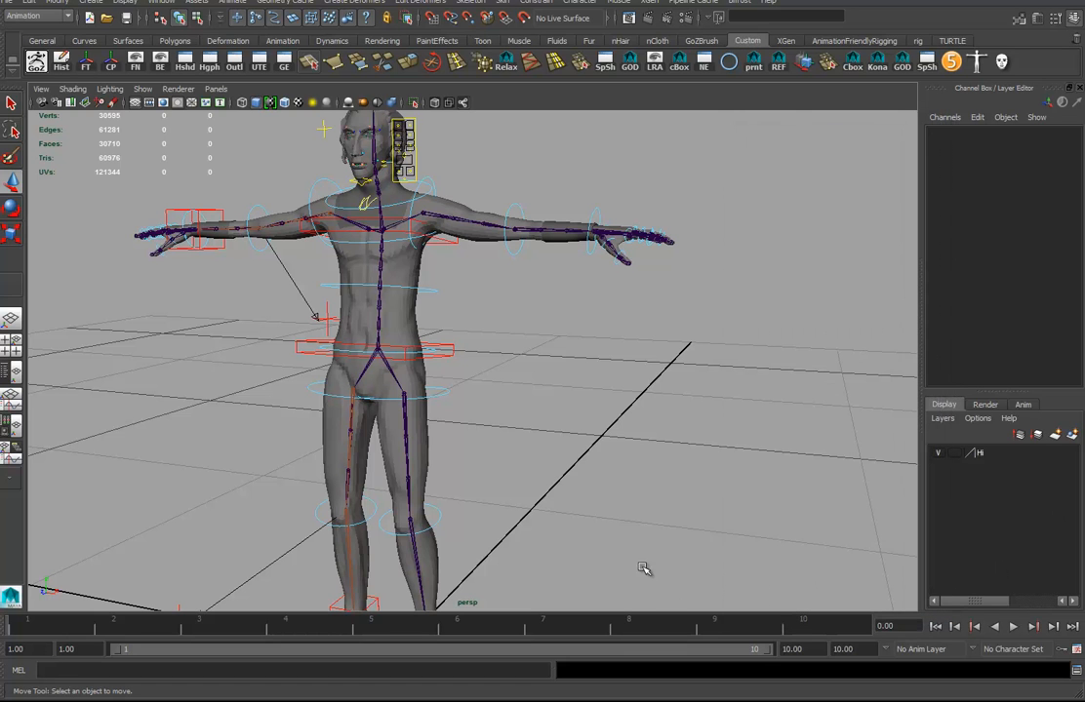
Open the Hypergraph, frame the head closely and select the Hair mesh together with the Head_M joint.
{"action": "middle_click_drag", "start_coordinate": [612, 406], "coordinate": [653, 418], "text": "alt"}
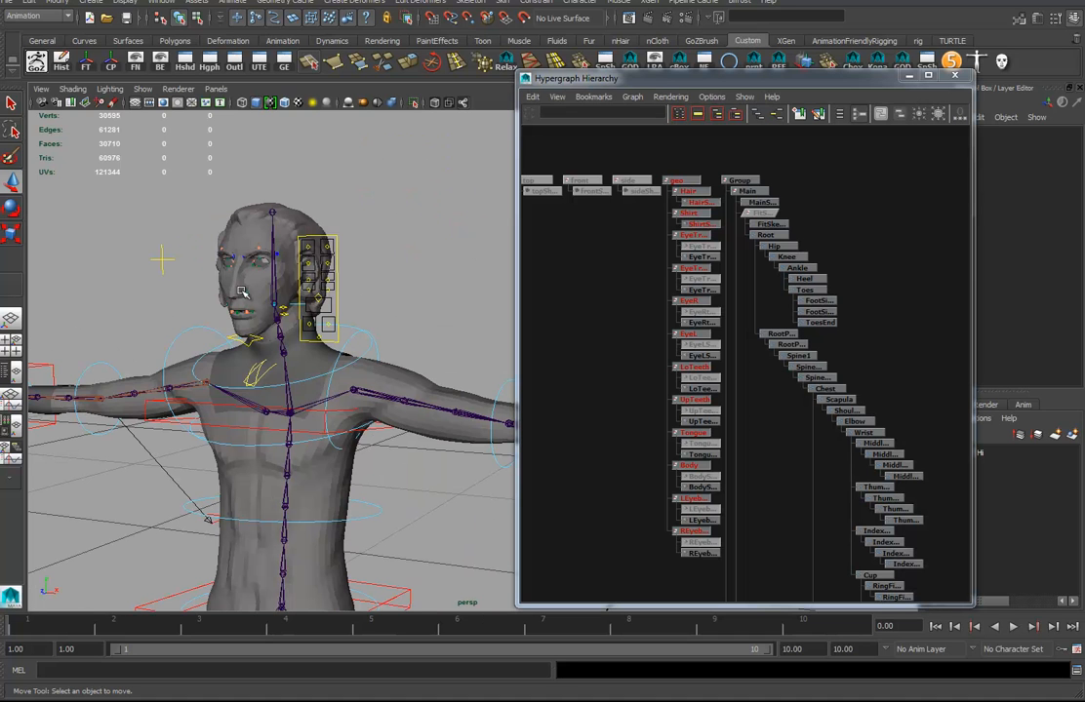
{"action": "middle_click_drag", "start_coordinate": [255, 293], "coordinate": [284, 362], "text": "alt"}
{"action": "right_click_drag", "start_coordinate": [147, 327], "coordinate": [229, 305], "text": "alt"}
{"action": "middle_click_drag", "start_coordinate": [217, 300], "coordinate": [252, 288], "text": "alt"}
{"action": "right_click_drag", "start_coordinate": [183, 340], "coordinate": [274, 357], "text": "alt"}
{"action": "middle_click_drag", "start_coordinate": [184, 426], "coordinate": [315, 293], "text": "alt"}
{"action": "middle_click_drag", "start_coordinate": [271, 202], "coordinate": [291, 388], "text": "alt"}
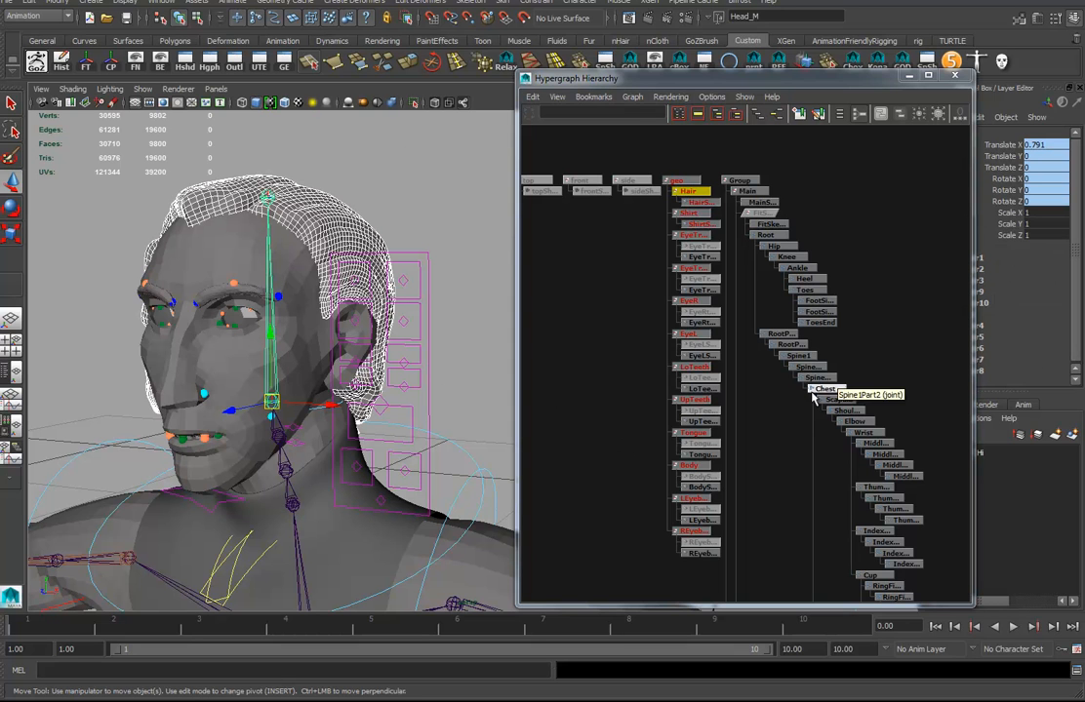
Locate the selected Head_M joint below the neck joints in the Hypergraph hierarchy.
{"action": "right_click_drag", "start_coordinate": [821, 398], "coordinate": [614, 377], "text": "alt"}
{"action": "middle_click_drag", "start_coordinate": [790, 489], "coordinate": [746, 293], "text": "alt"}
{"action": "middle_click_drag", "start_coordinate": [744, 483], "coordinate": [701, 340], "text": "alt"}
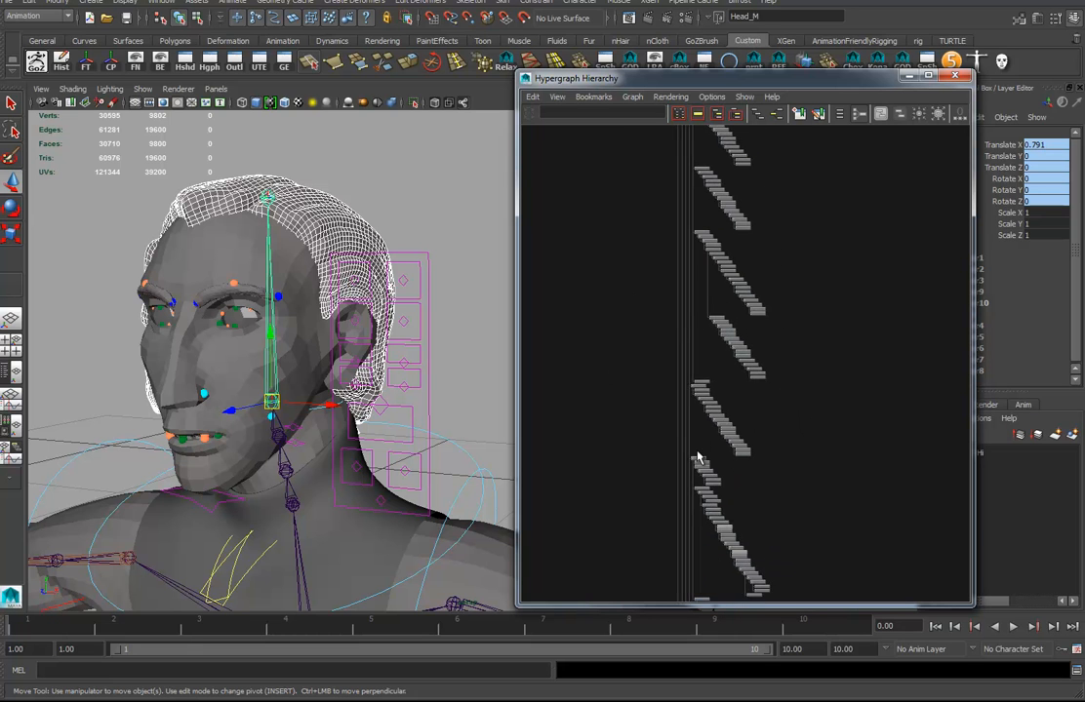
{"action": "middle_click_drag", "start_coordinate": [717, 494], "coordinate": [728, 300], "text": "alt"}
{"action": "middle_click_drag", "start_coordinate": [792, 532], "coordinate": [799, 341], "text": "alt"}
{"action": "right_click_drag", "start_coordinate": [799, 342], "coordinate": [720, 458], "text": "alt"}
{"action": "middle_click_drag", "start_coordinate": [719, 459], "coordinate": [737, 274], "text": "alt"}
{"action": "middle_click_drag", "start_coordinate": [775, 531], "coordinate": [776, 342], "text": "alt"}
{"action": "middle_click_drag", "start_coordinate": [770, 472], "coordinate": [777, 157], "text": "alt"}
{"action": "middle_click_drag", "start_coordinate": [822, 478], "coordinate": [774, 518], "text": "alt"}
{"action": "middle_click_drag", "start_coordinate": [765, 420], "coordinate": [774, 582], "text": "alt"}
{"action": "middle_click_drag", "start_coordinate": [688, 371], "coordinate": [697, 438], "text": "alt"}
{"action": "right_click_drag", "start_coordinate": [678, 438], "coordinate": [892, 454], "text": "alt"}
{"action": "middle_click_drag", "start_coordinate": [776, 478], "coordinate": [817, 451], "text": "alt"}
{"action": "right_click_drag", "start_coordinate": [717, 446], "coordinate": [956, 449], "text": "alt"}
{"action": "middle_click_drag", "start_coordinate": [657, 472], "coordinate": [805, 473], "text": "alt"}
{"action": "right_click_drag", "start_coordinate": [678, 448], "coordinate": [827, 452], "text": "alt"}
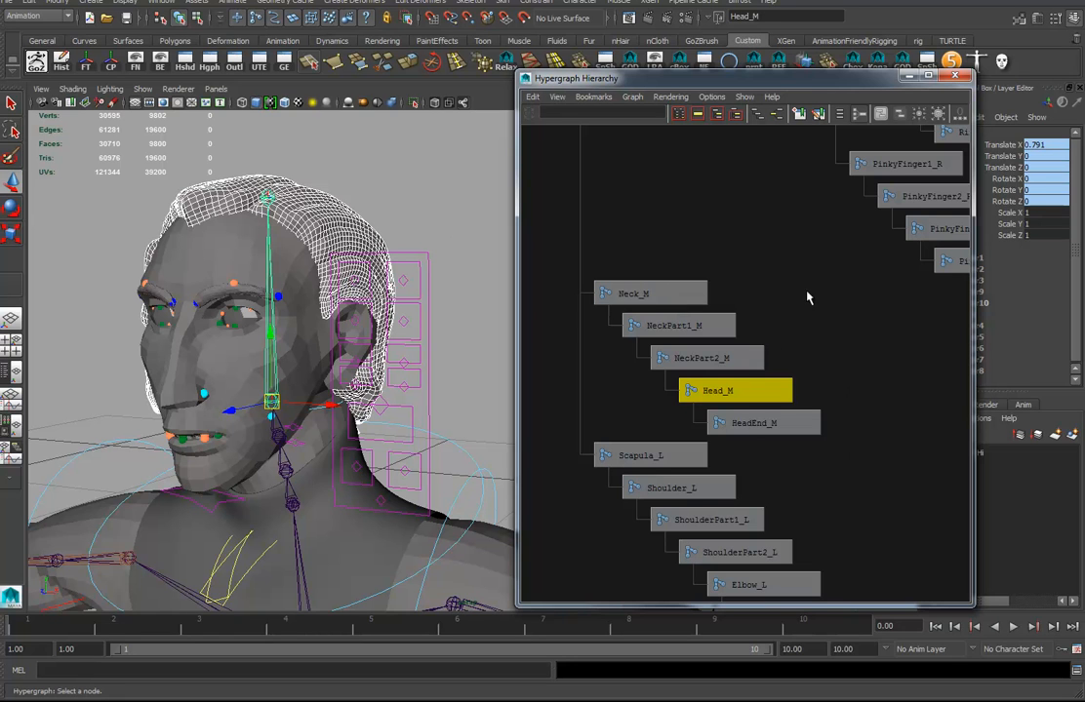
{"action": "middle_click_drag", "start_coordinate": [810, 300], "coordinate": [808, 371], "text": "alt"}
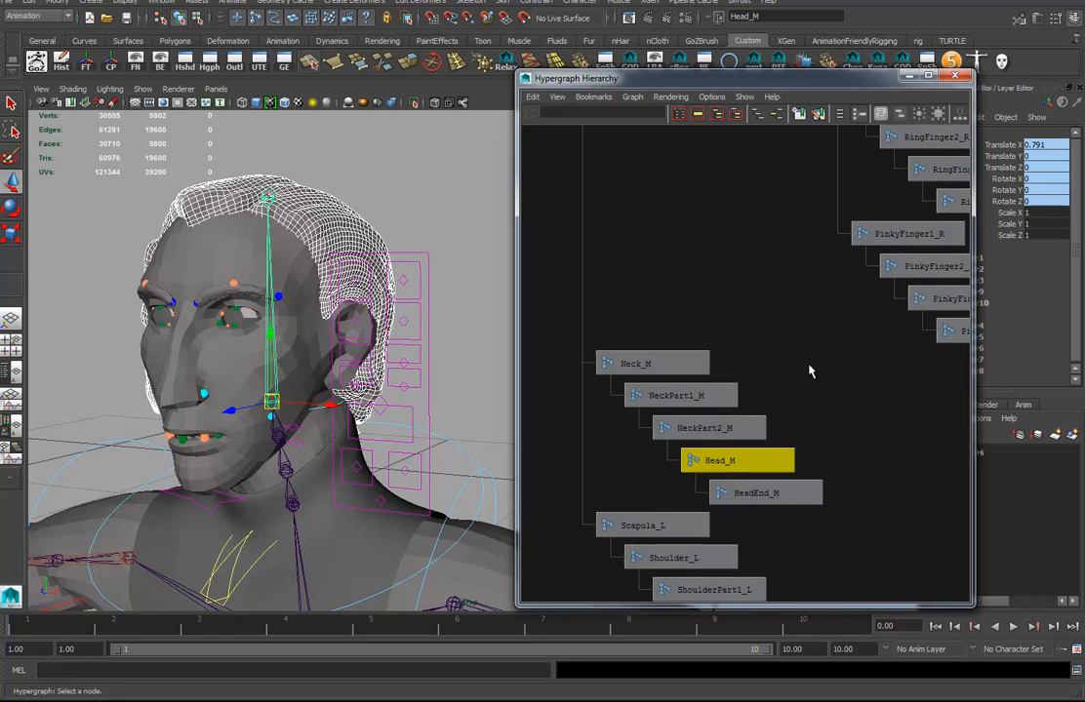
Smooth bind the Hair mesh to the Head_M joint with Bind to set to Selected joints and Max influences 3.
{"action": "left_click", "coordinate": [503, 3]}
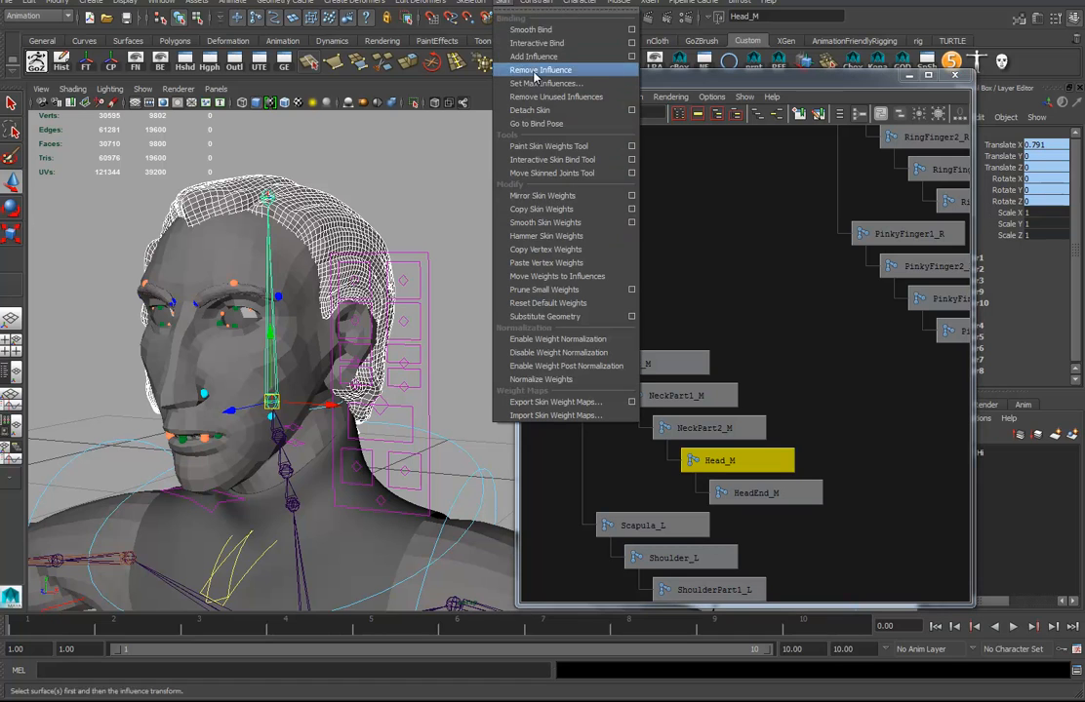
{"action": "left_click", "coordinate": [632, 30]}
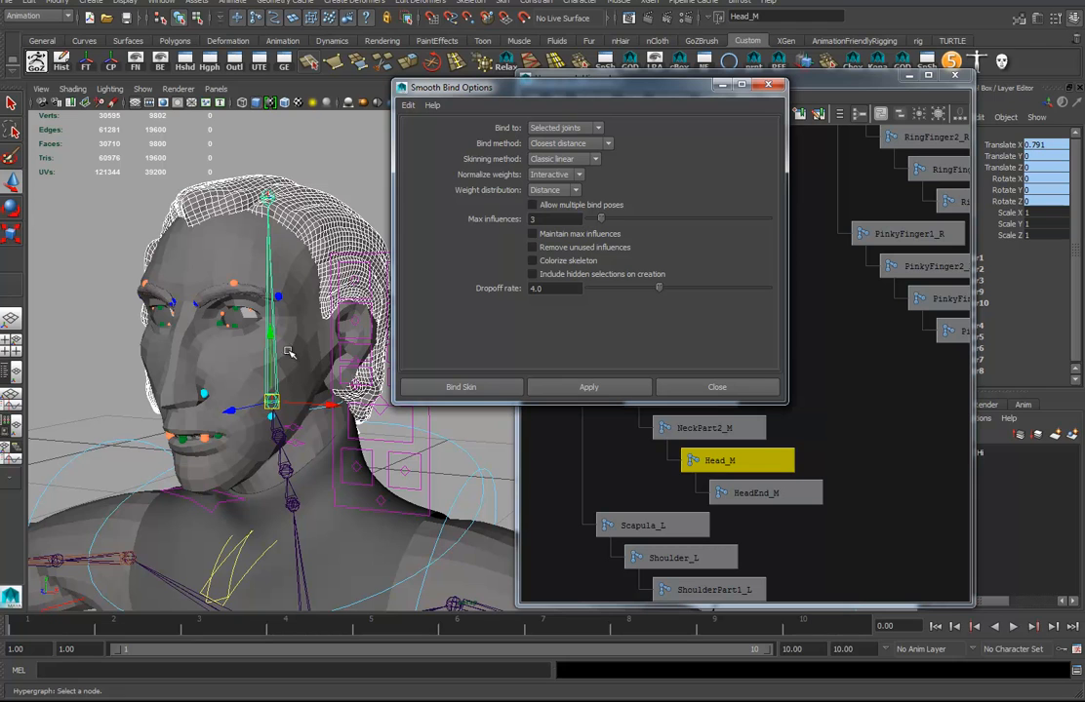
{"action": "left_click", "coordinate": [472, 388]}
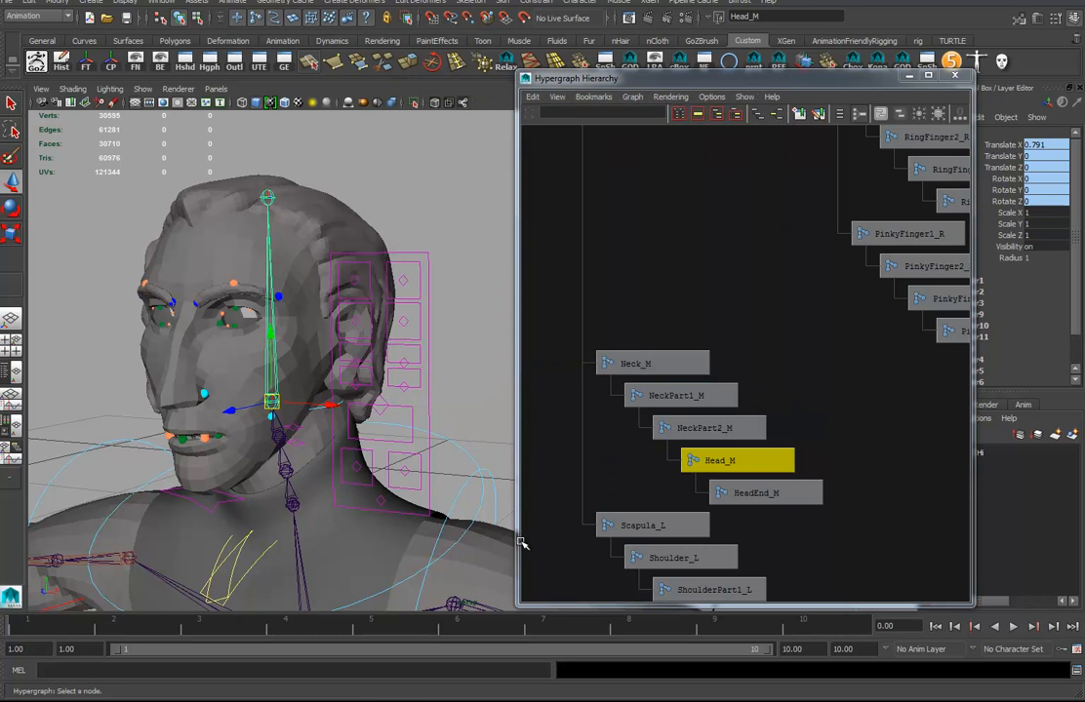
Reopen the AdvancedSkeleton5 window beside the head and select the geo group in the Hypergraph hierarchy.
{"action": "middle_click_drag", "start_coordinate": [452, 543], "coordinate": [450, 517], "text": "alt"}
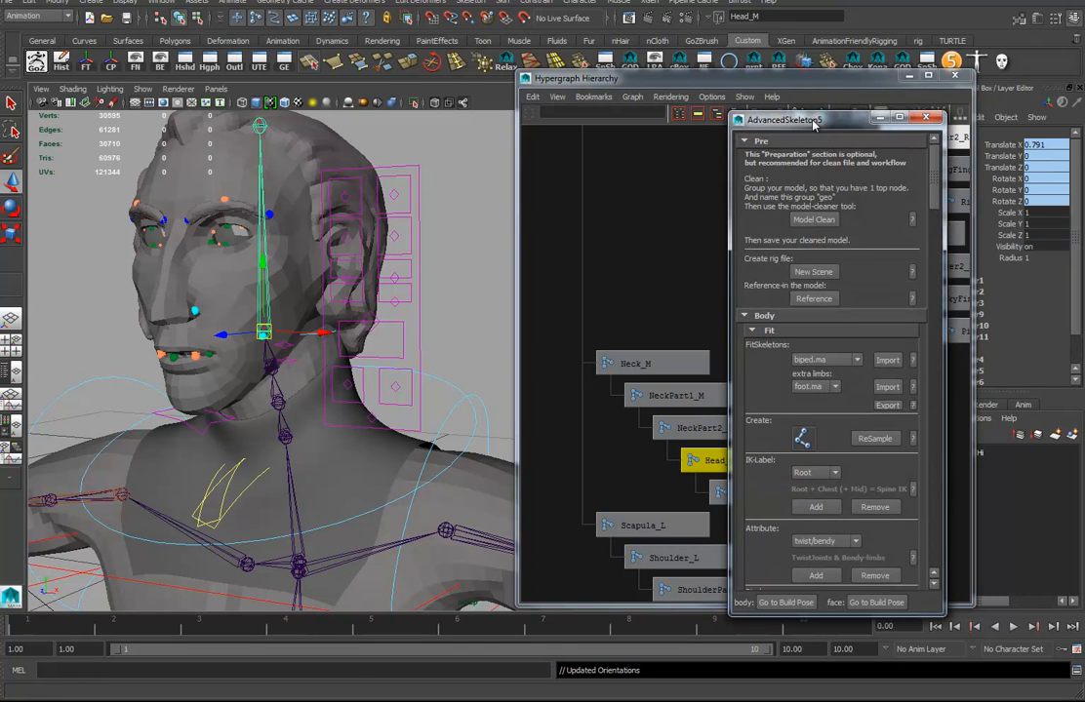
{"action": "left_click_drag", "start_coordinate": [814, 121], "coordinate": [469, 104]}
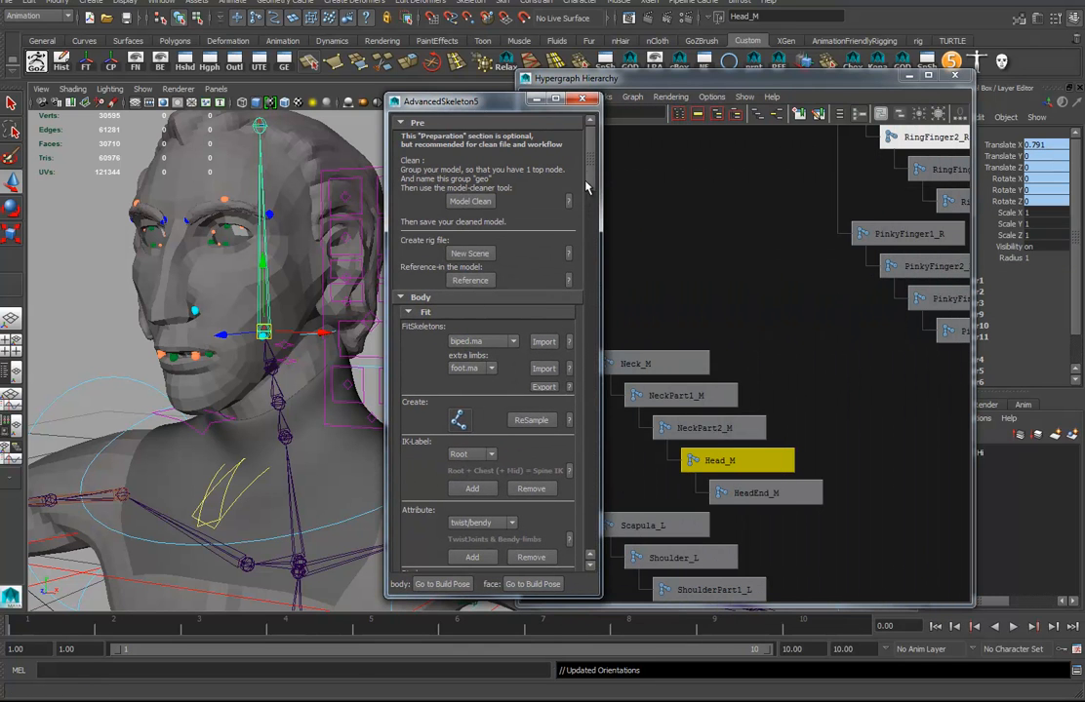
{"action": "right_click_drag", "start_coordinate": [885, 365], "coordinate": [582, 317], "text": "alt"}
{"action": "middle_click_drag", "start_coordinate": [785, 268], "coordinate": [809, 448], "text": "alt"}
{"action": "middle_click_drag", "start_coordinate": [798, 225], "coordinate": [808, 441], "text": "alt"}
{"action": "middle_click_drag", "start_coordinate": [820, 185], "coordinate": [827, 419], "text": "alt"}
{"action": "middle_click_drag", "start_coordinate": [825, 195], "coordinate": [824, 419], "text": "alt"}
{"action": "middle_click_drag", "start_coordinate": [845, 220], "coordinate": [838, 418], "text": "alt"}
{"action": "right_click_drag", "start_coordinate": [784, 390], "coordinate": [1039, 430], "text": "alt"}
{"action": "middle_click_drag", "start_coordinate": [695, 366], "coordinate": [771, 430], "text": "alt"}
{"action": "right_click_drag", "start_coordinate": [718, 378], "coordinate": [829, 390], "text": "alt"}
{"action": "middle_click_drag", "start_coordinate": [664, 298], "coordinate": [729, 357], "text": "alt"}
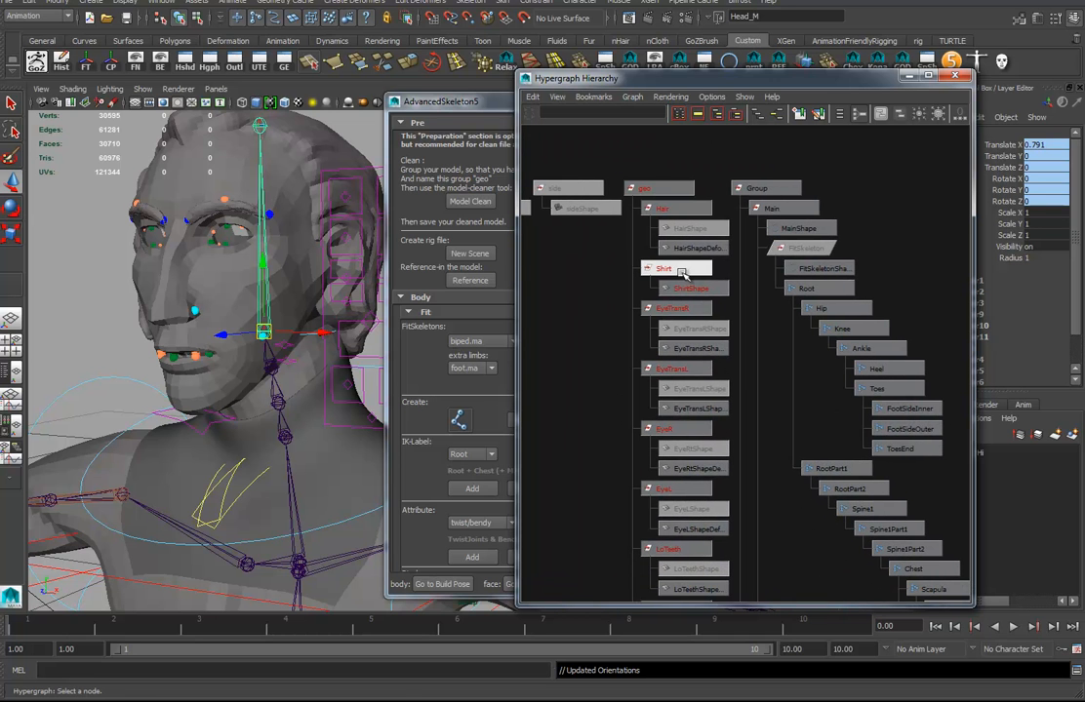
{"action": "left_click", "coordinate": [681, 272]}
{"action": "mouse_move", "coordinate": [668, 407]}
{"action": "middle_mouse_down", "text": "alt"}
{"action": "mouse_move", "coordinate": [696, 376]}
{"action": "mouse_move", "coordinate": [695, 409]}
{"action": "mouse_move", "coordinate": [704, 371]}
{"action": "mouse_move", "coordinate": [683, 417]}
{"action": "middle_mouse_up", "text": "alt"}
{"action": "left_click", "coordinate": [704, 194]}
{"action": "right_click_drag", "start_coordinate": [765, 429], "coordinate": [589, 430], "text": "alt"}
{"action": "middle_click_drag", "start_coordinate": [642, 431], "coordinate": [643, 346], "text": "alt"}
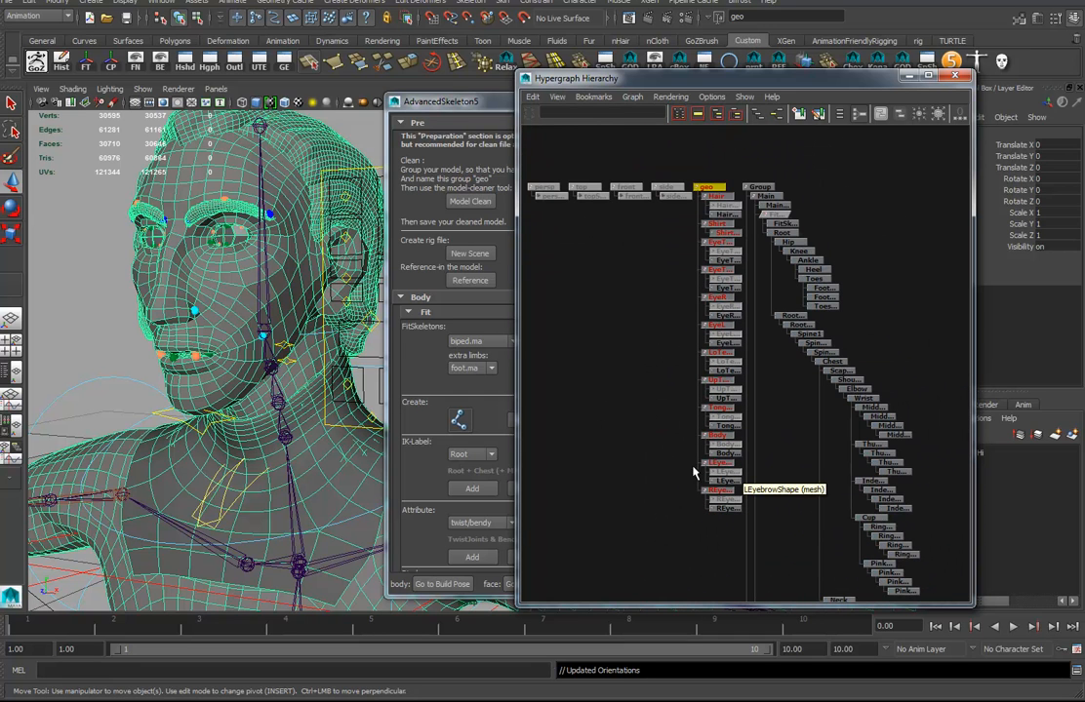
Import the objects from the BobRigReady.ma reference into the scene through the Reference Editor and close the editor.
{"action": "left_click", "coordinate": [10, 5]}
{"action": "left_click", "coordinate": [43, 297]}
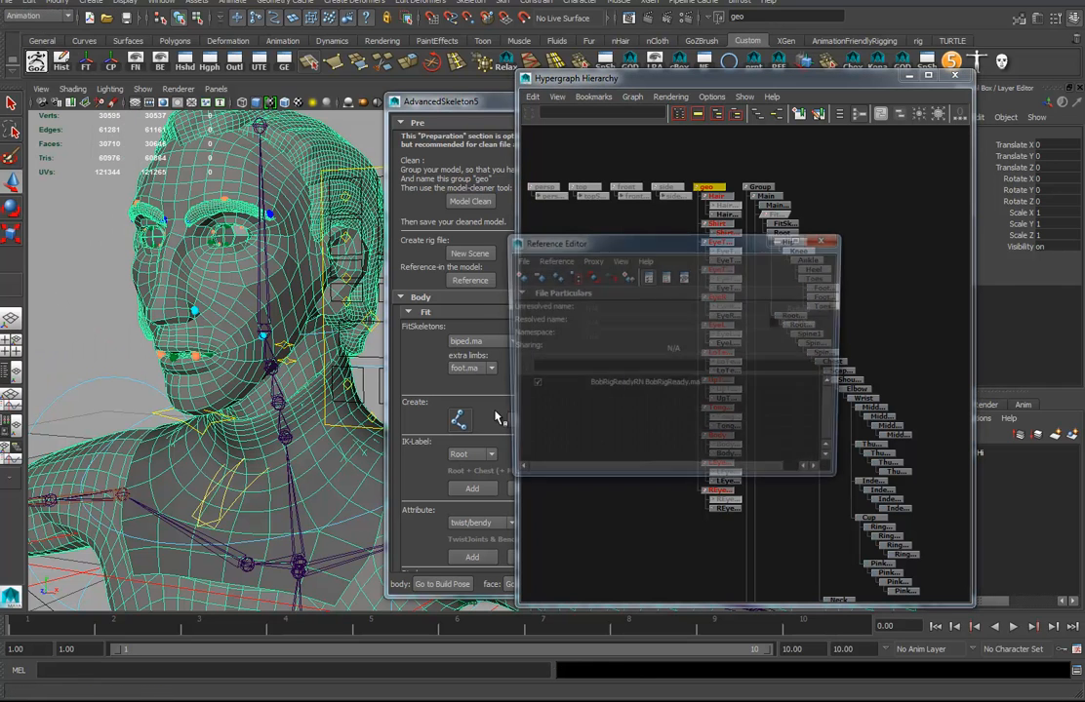
{"action": "left_click", "coordinate": [615, 387]}
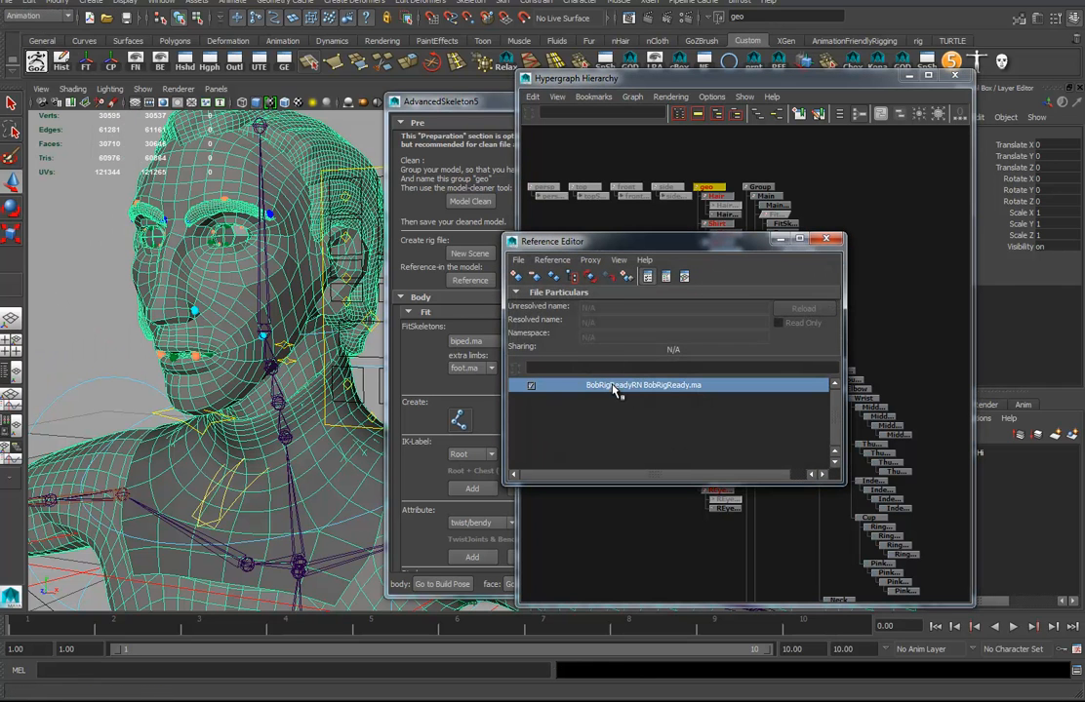
{"action": "left_click", "coordinate": [518, 259]}
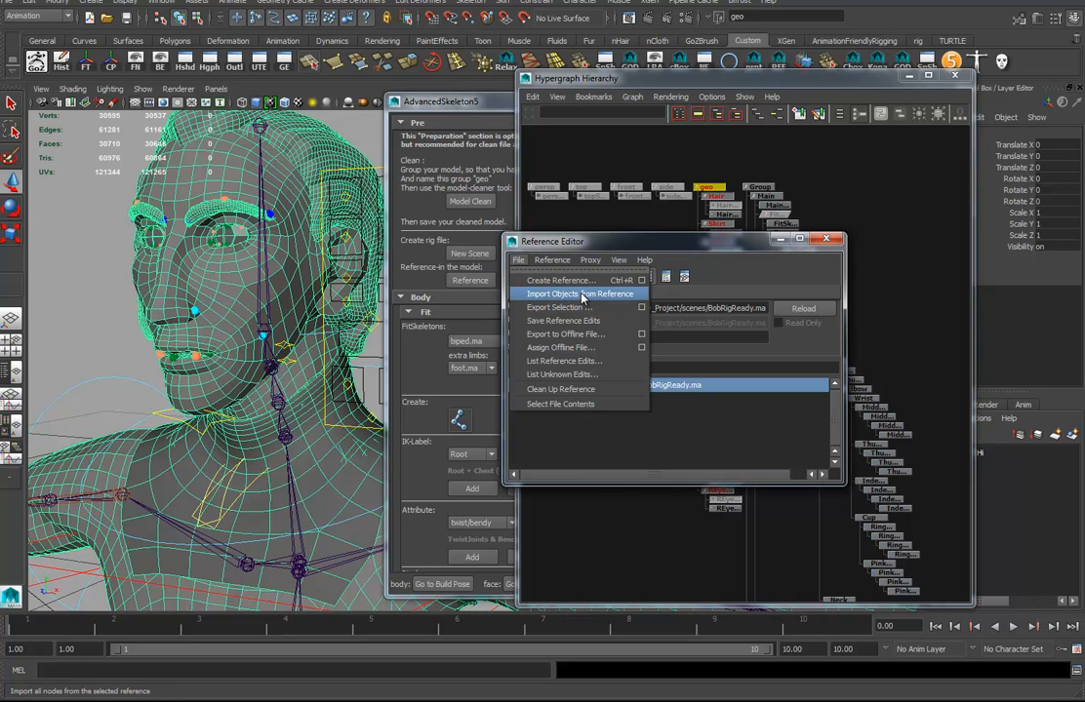
{"action": "left_click", "coordinate": [582, 295]}
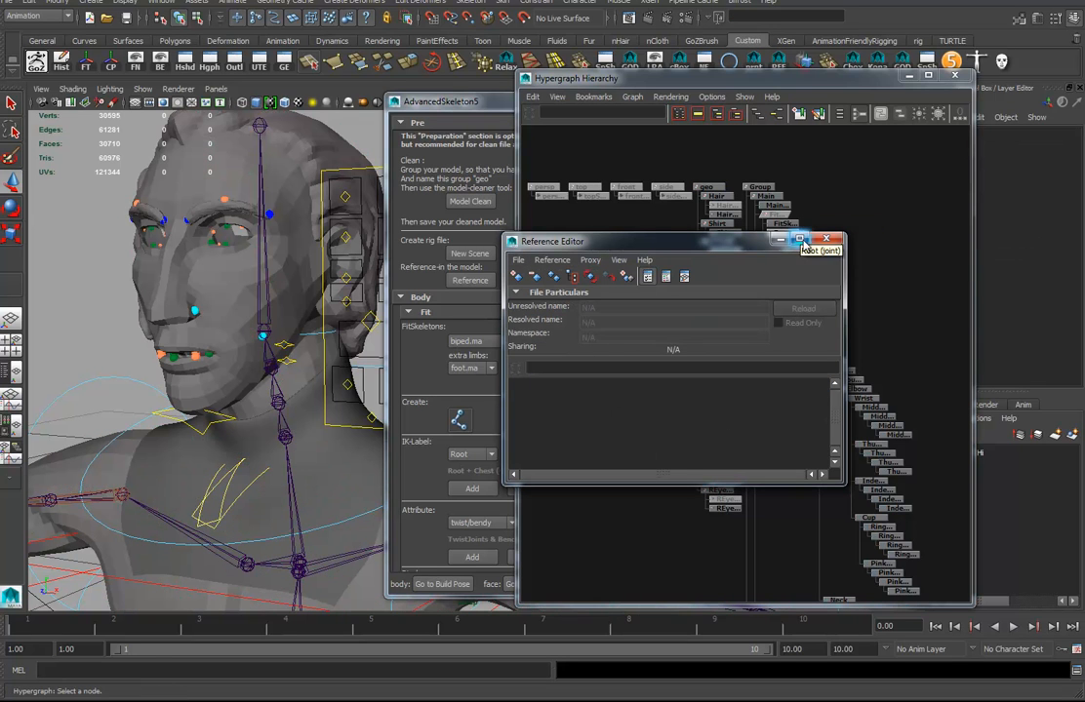
{"action": "left_click", "coordinate": [825, 239]}
Select the Shirt mesh in the Hypergraph hierarchy and move that window aside to uncover the AdvancedSkeleton5 window.
{"action": "scroll", "coordinate": [272, 332], "scroll_direction": "up", "scroll_amount": 5}
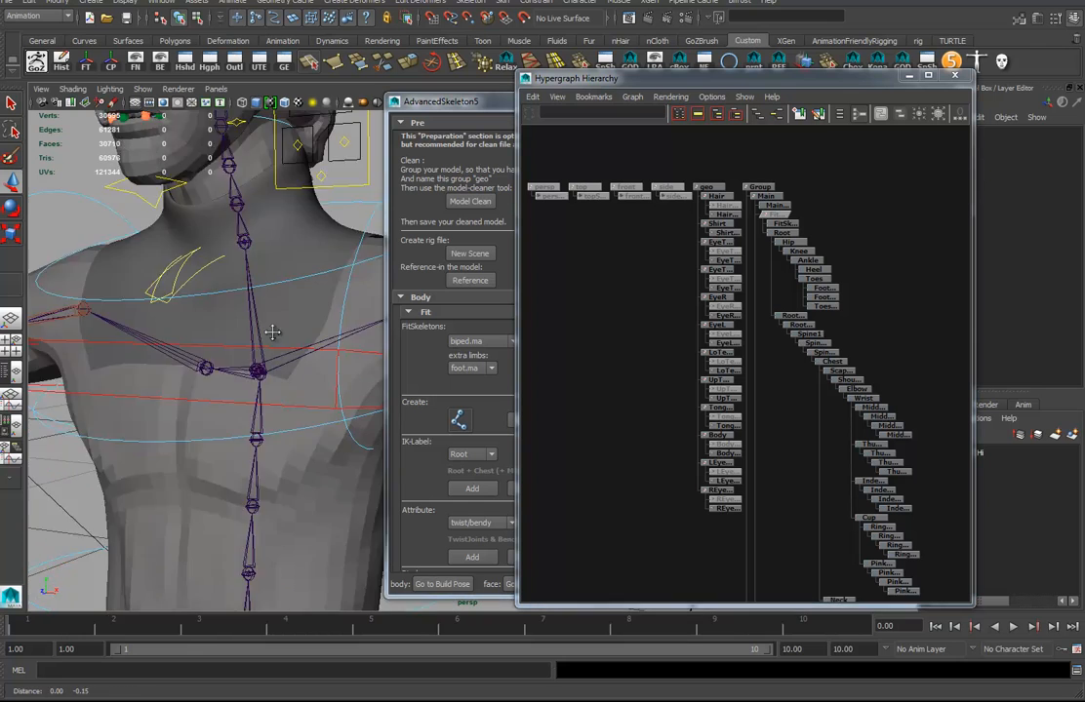
{"action": "left_click_drag", "start_coordinate": [272, 333], "coordinate": [249, 214], "text": "alt"}
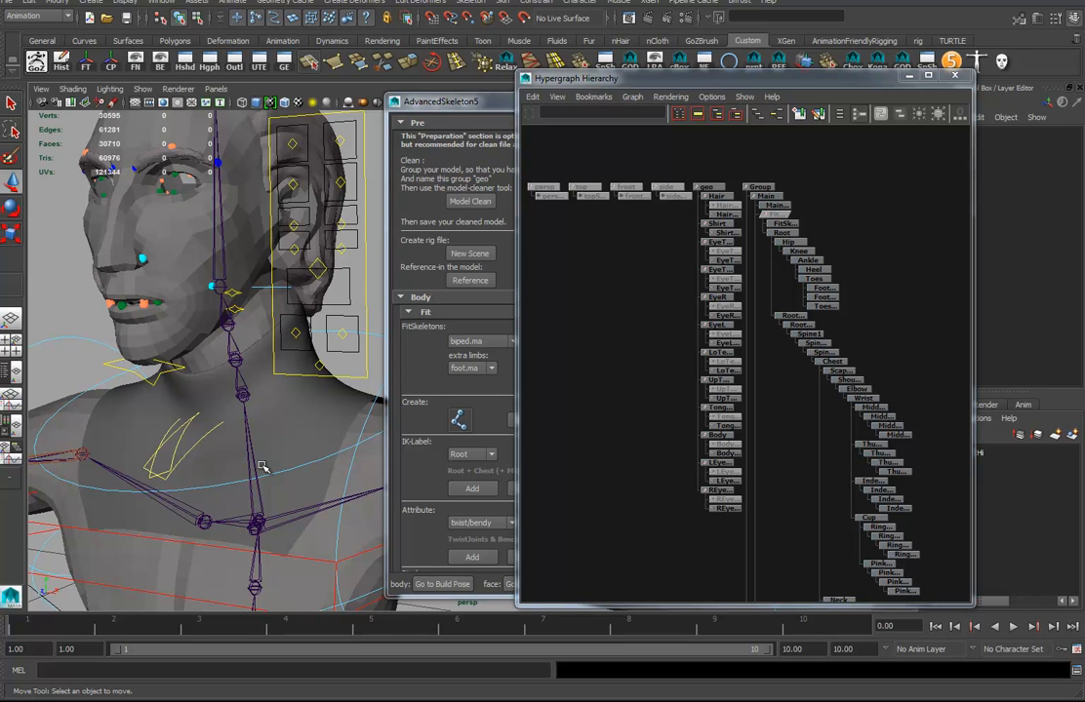
{"action": "left_click_drag", "start_coordinate": [288, 452], "coordinate": [217, 349], "text": "alt"}
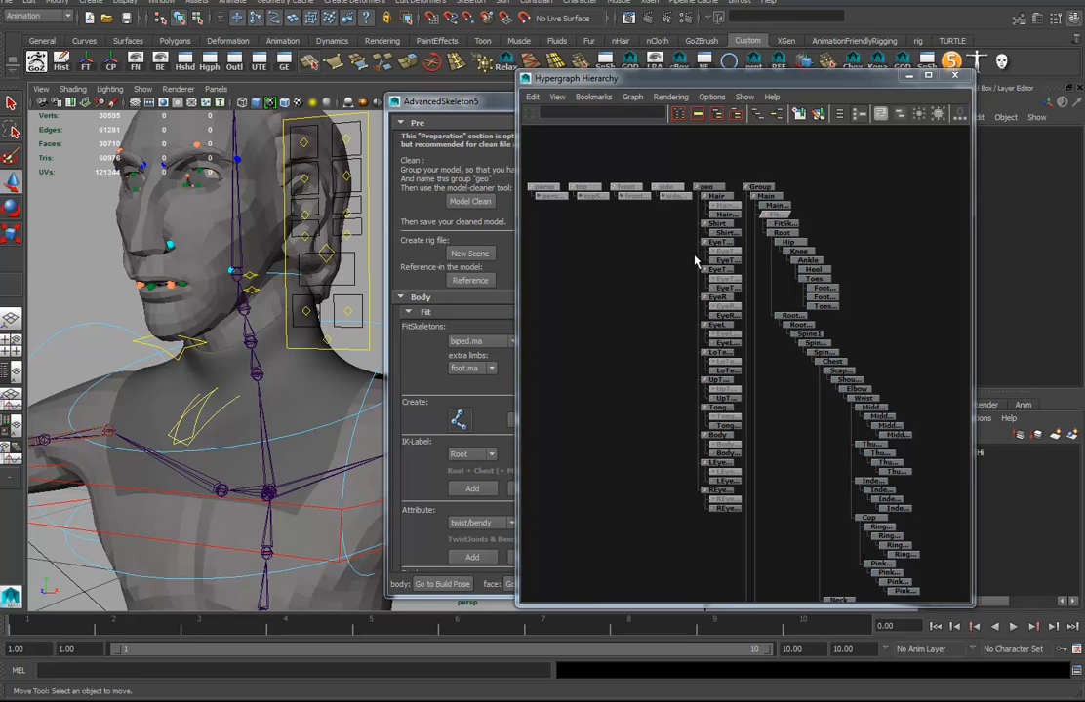
{"action": "mouse_move", "coordinate": [653, 358]}
{"action": "right_mouse_down", "text": "alt"}
{"action": "mouse_move", "coordinate": [622, 377]}
{"action": "mouse_move", "coordinate": [667, 371]}
{"action": "right_mouse_up", "text": "alt"}
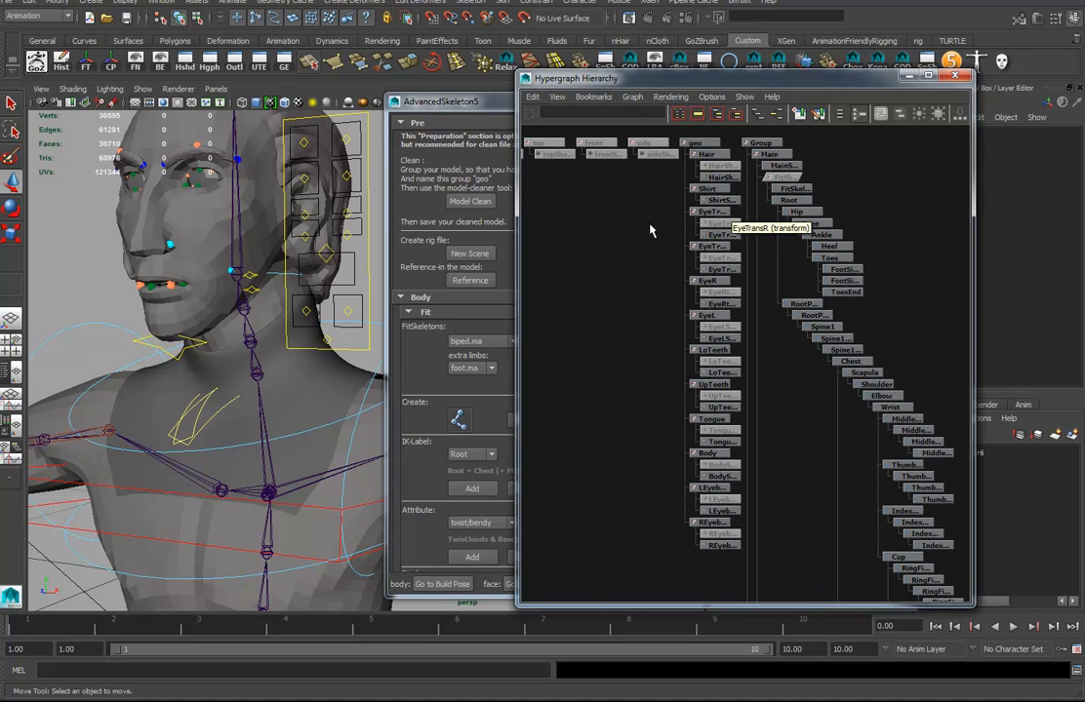
{"action": "left_click_drag", "start_coordinate": [303, 392], "coordinate": [337, 390], "text": "alt"}
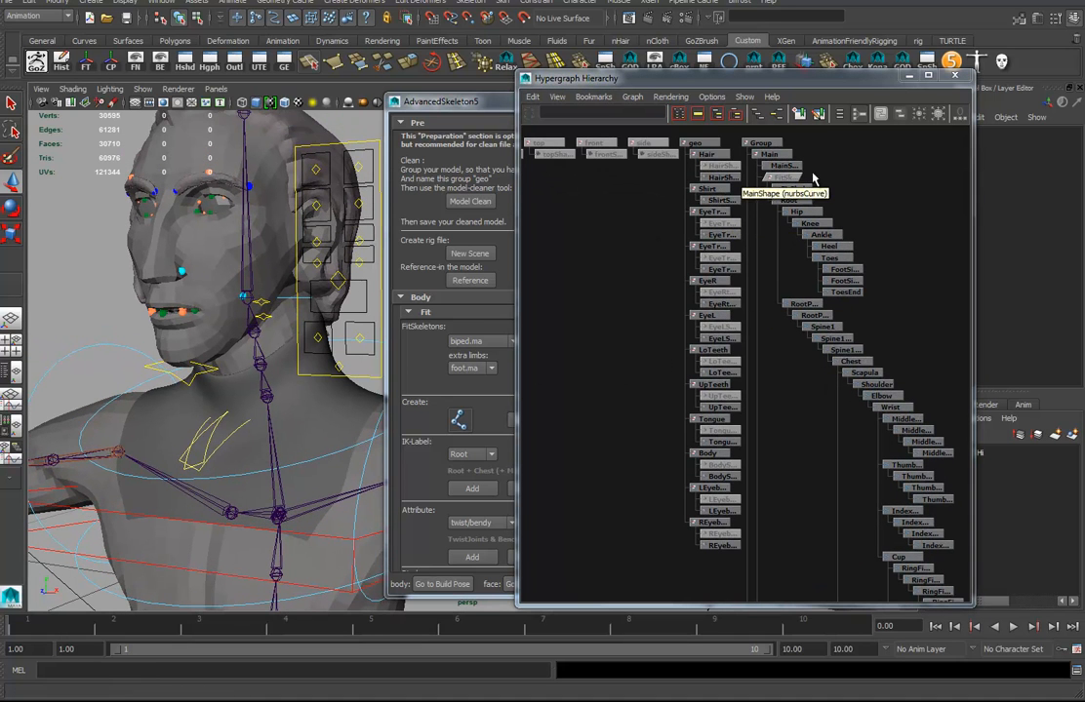
{"action": "left_click", "coordinate": [707, 189]}
{"action": "left_click_drag", "start_coordinate": [739, 85], "coordinate": [1019, 94]}
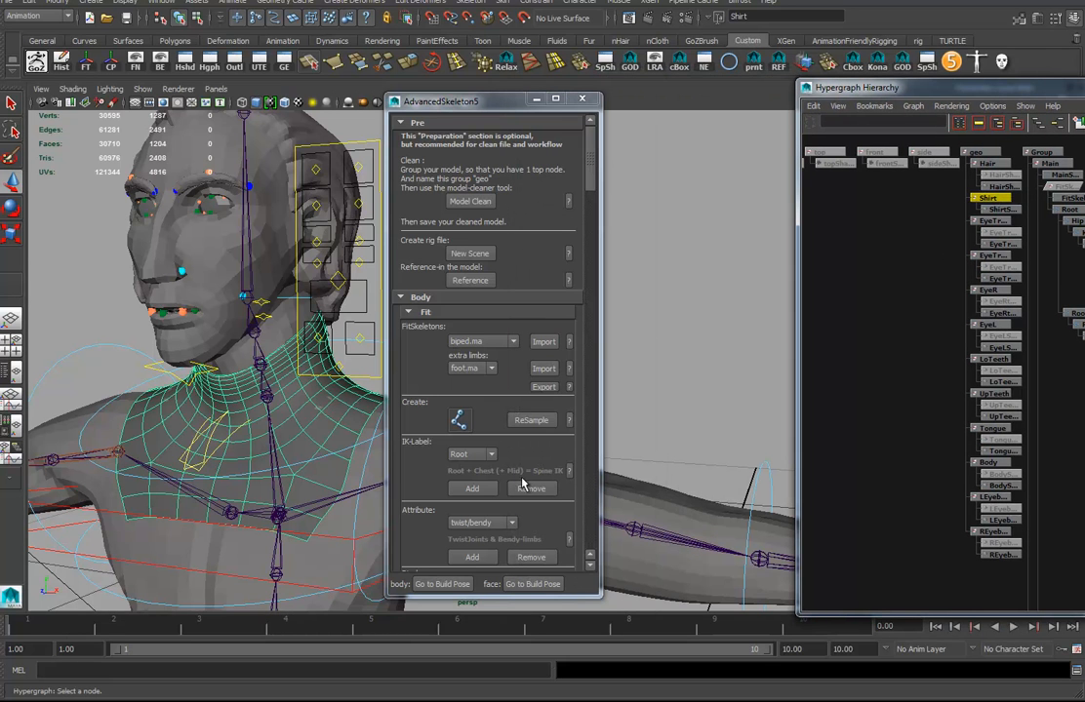
Smooth bind the Shirt mesh to the AdvancedSkeleton deform joints and move the AdvancedSkeleton5 window clear of the character.
{"action": "scroll", "coordinate": [582, 233], "scroll_direction": "down", "scroll_amount": 7}
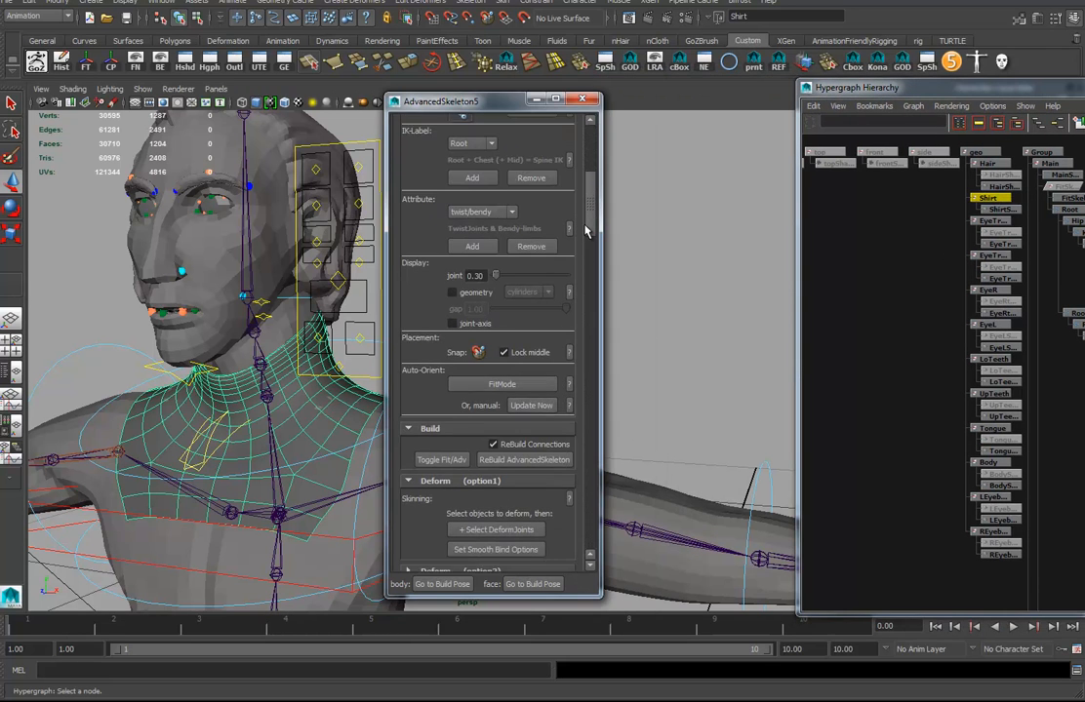
{"action": "scroll", "coordinate": [584, 233], "scroll_direction": "down", "scroll_amount": 4}
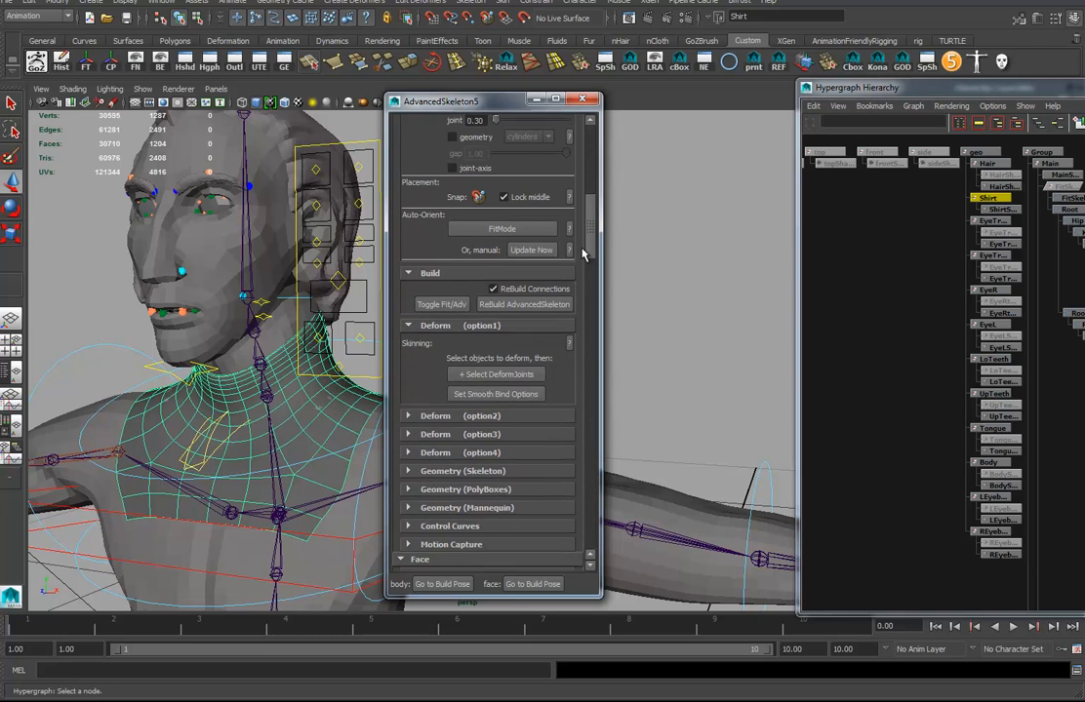
{"action": "left_click", "coordinate": [501, 372]}
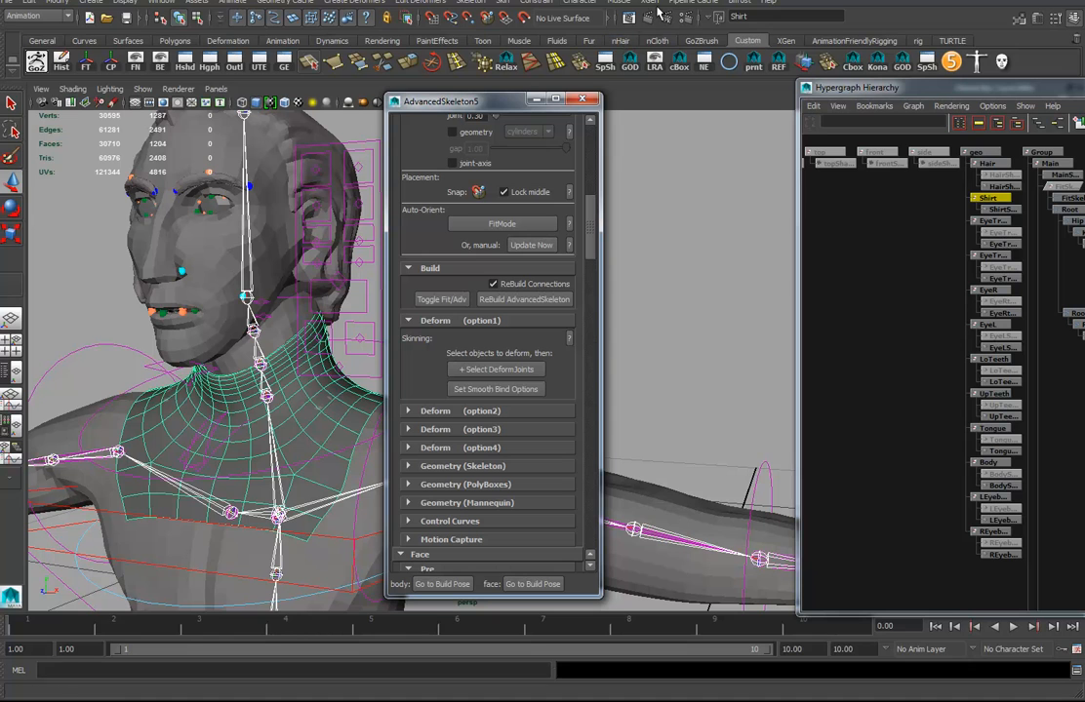
{"action": "left_click", "coordinate": [505, 3]}
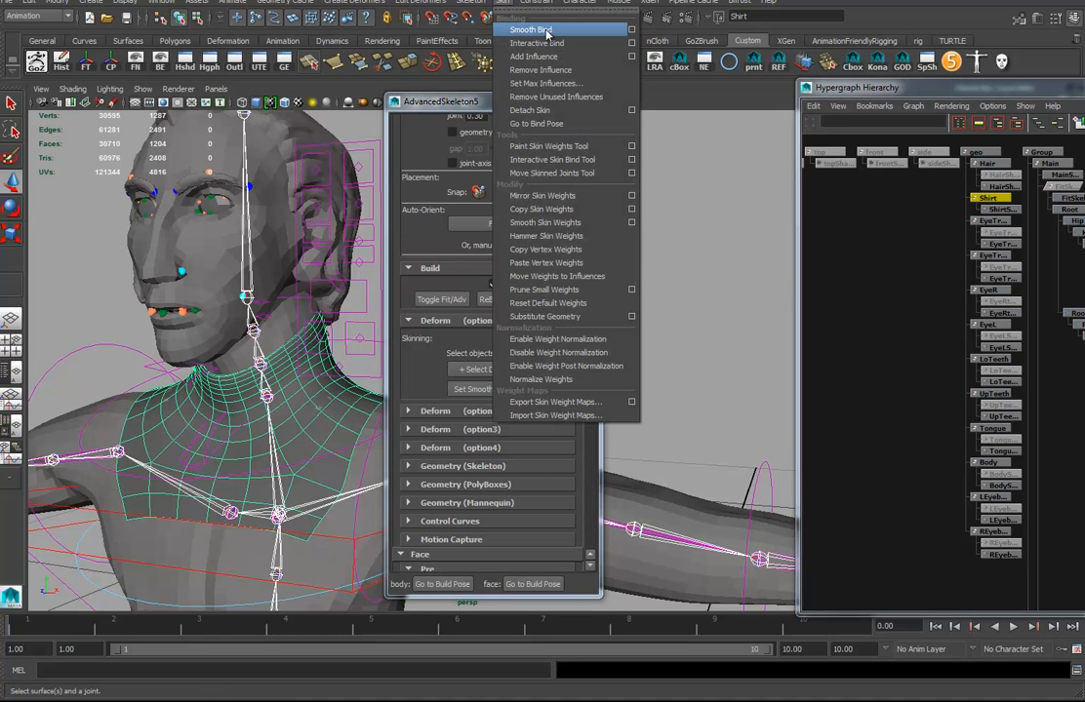
{"action": "left_click", "coordinate": [546, 35]}
{"action": "left_click_drag", "start_coordinate": [198, 455], "coordinate": [247, 456], "text": "alt"}
{"action": "scroll", "coordinate": [268, 455], "scroll_direction": "down", "scroll_amount": 5}
{"action": "middle_click_drag", "start_coordinate": [272, 453], "coordinate": [253, 426], "text": "alt"}
{"action": "left_click_drag", "start_coordinate": [493, 101], "coordinate": [653, 111]}
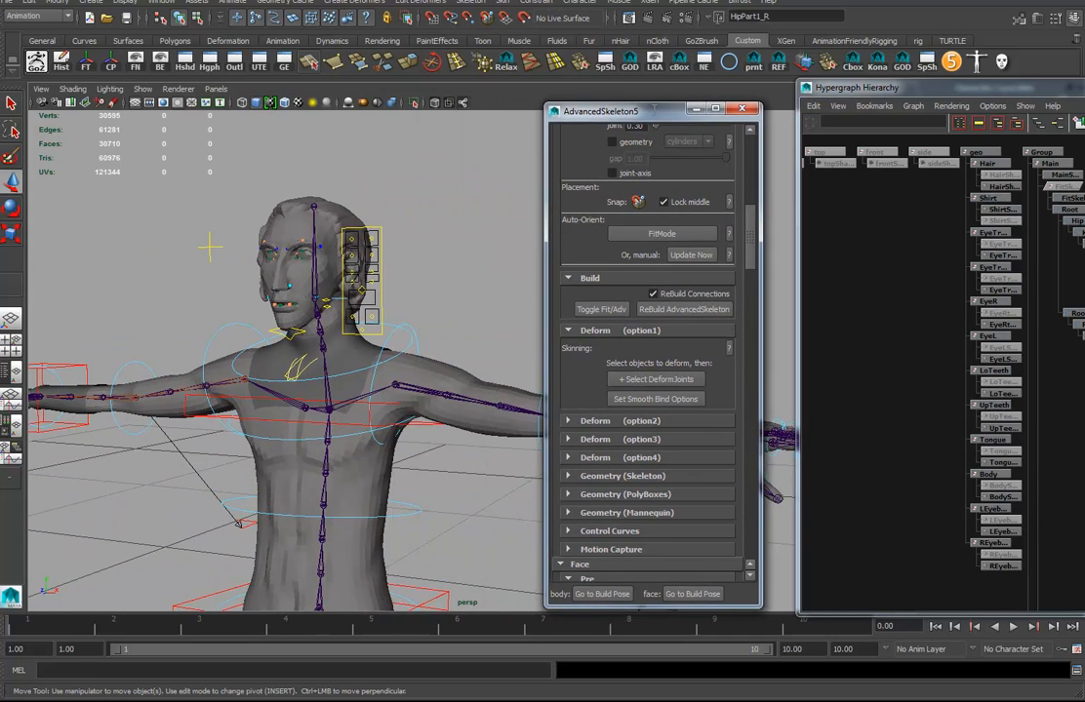
Select the Body mesh first and add the Shirt mesh to the selection in the Hypergraph hierarchy.
{"action": "left_click_drag", "start_coordinate": [234, 340], "coordinate": [293, 341], "text": "alt"}
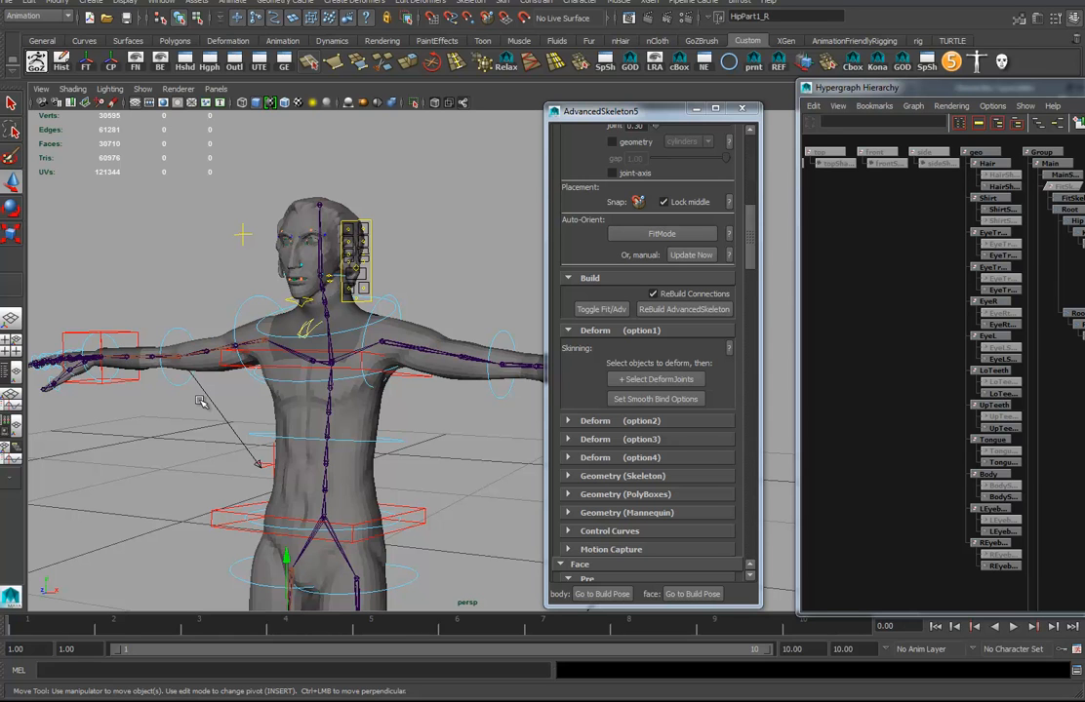
{"action": "left_click_drag", "start_coordinate": [373, 390], "coordinate": [368, 373], "text": "alt"}
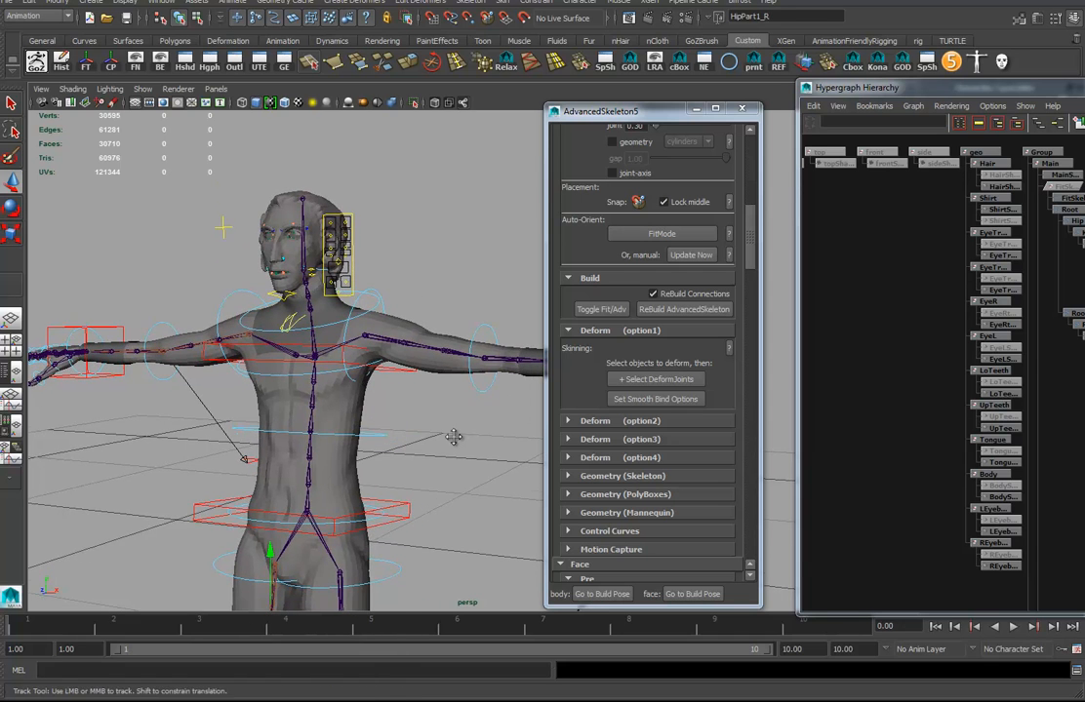
{"action": "middle_click_drag", "start_coordinate": [452, 438], "coordinate": [445, 379], "text": "alt"}
{"action": "middle_click_drag", "start_coordinate": [428, 423], "coordinate": [445, 469], "text": "alt"}
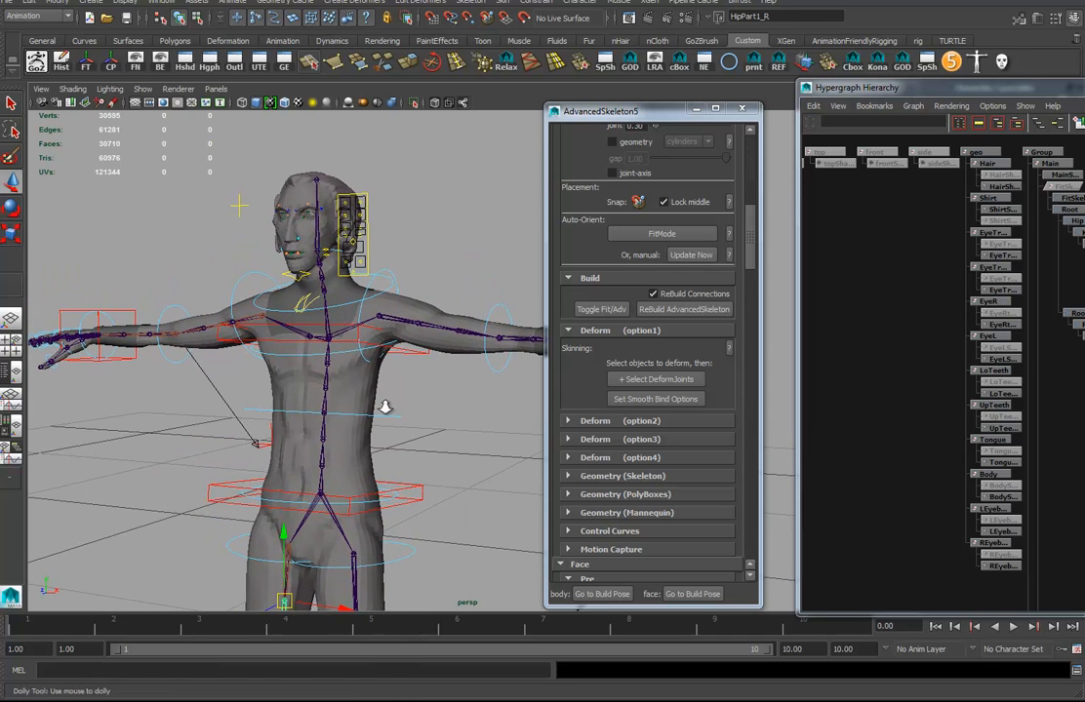
{"action": "right_click_drag", "start_coordinate": [385, 407], "coordinate": [409, 413], "text": "alt"}
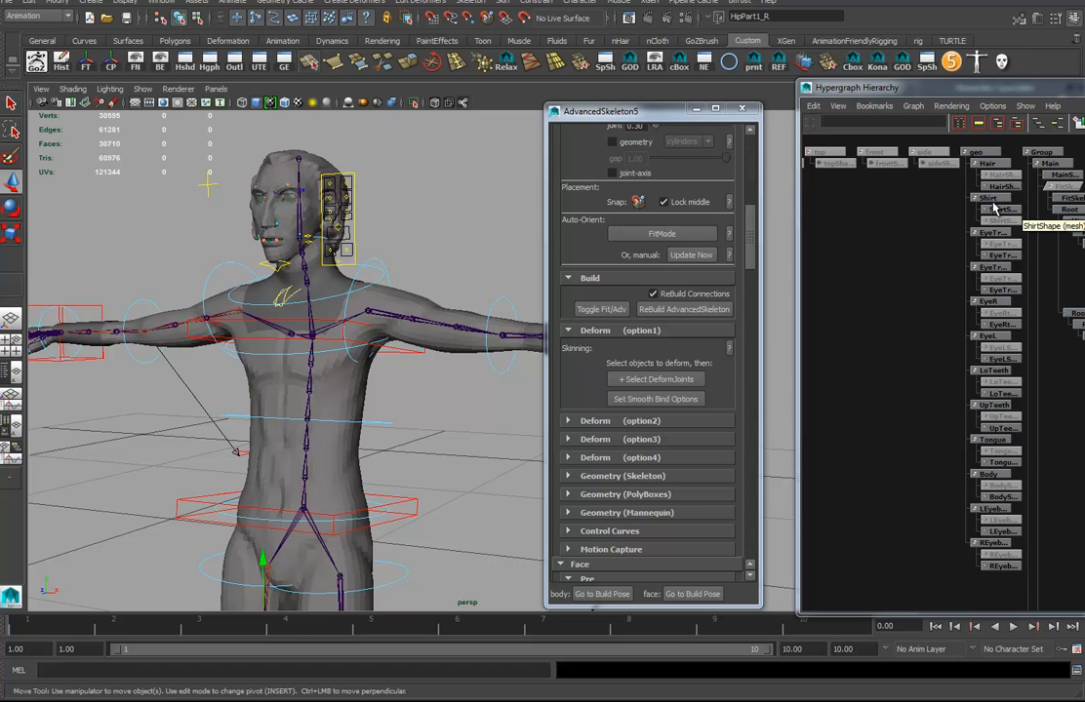
{"action": "left_click", "coordinate": [988, 474]}
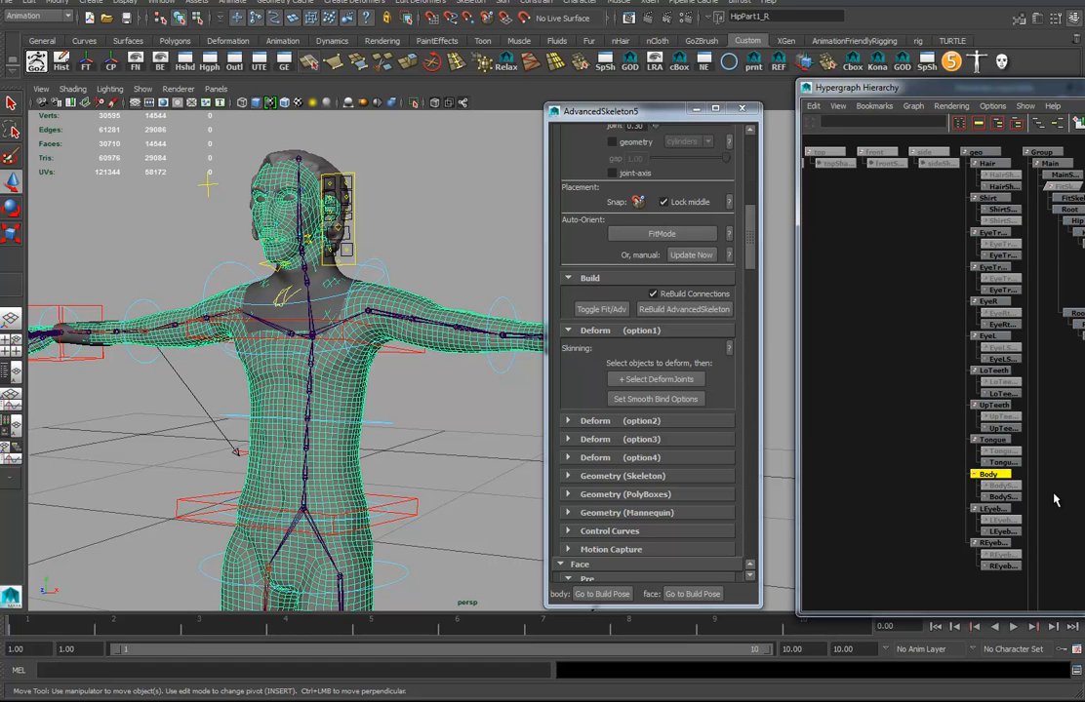
{"action": "left_click", "coordinate": [991, 199], "text": "shift"}
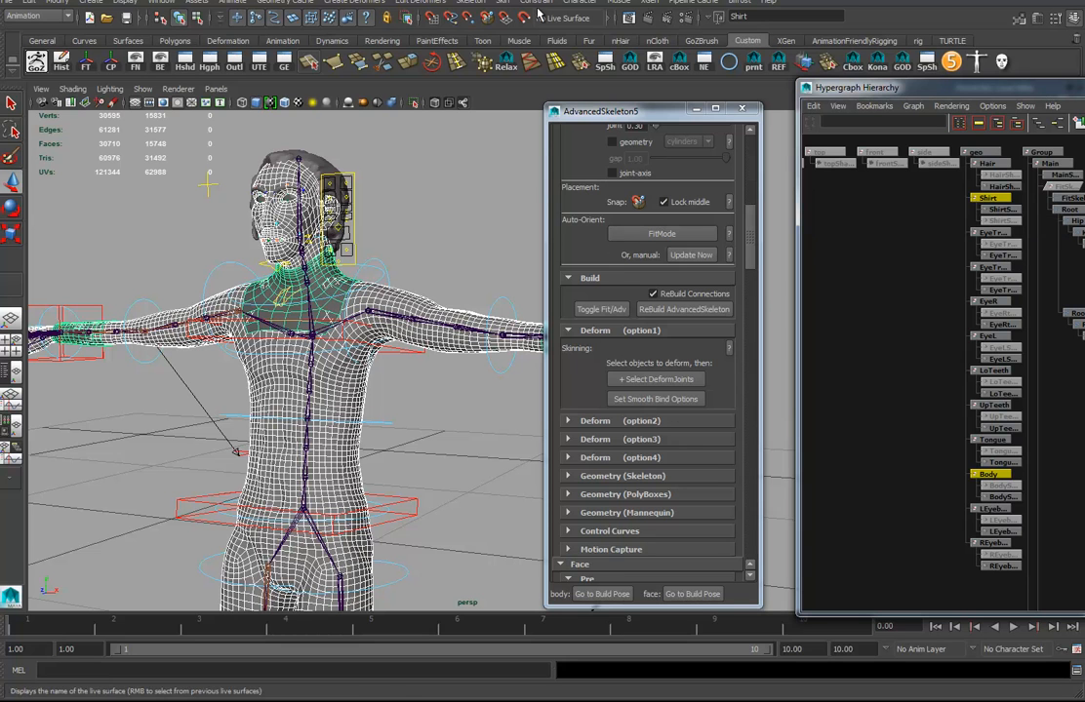
Copy the skin weights from Body to Shirt with reset options, using Closest point on surface and Closest joint.
{"action": "left_click", "coordinate": [500, 3]}
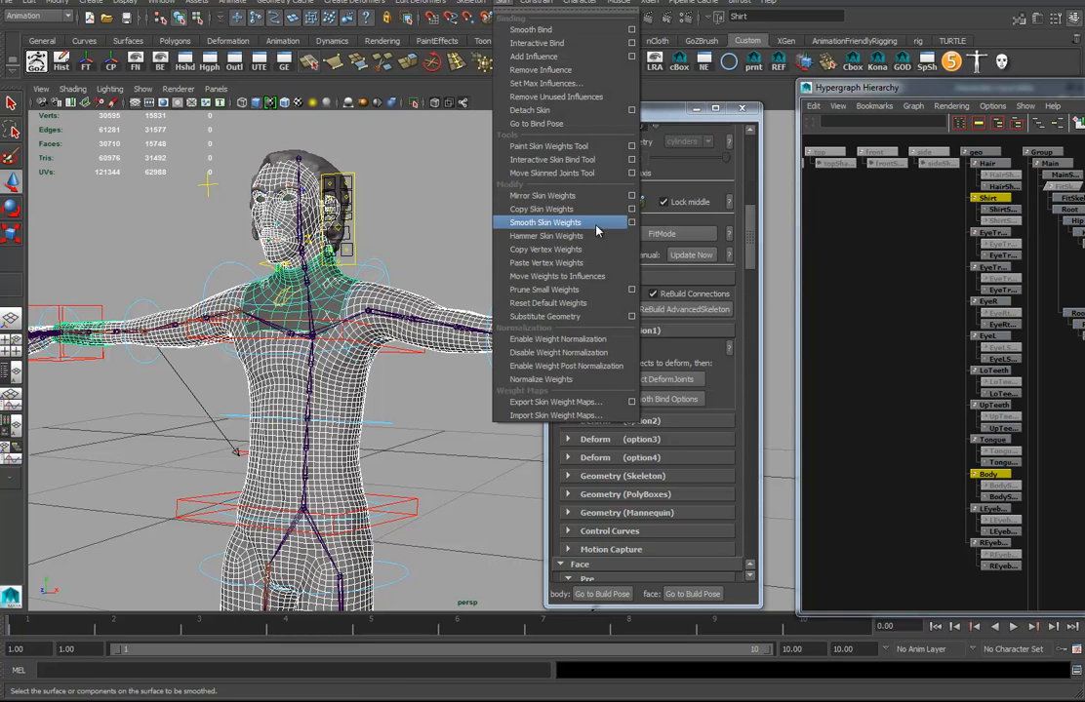
{"action": "left_click", "coordinate": [633, 210]}
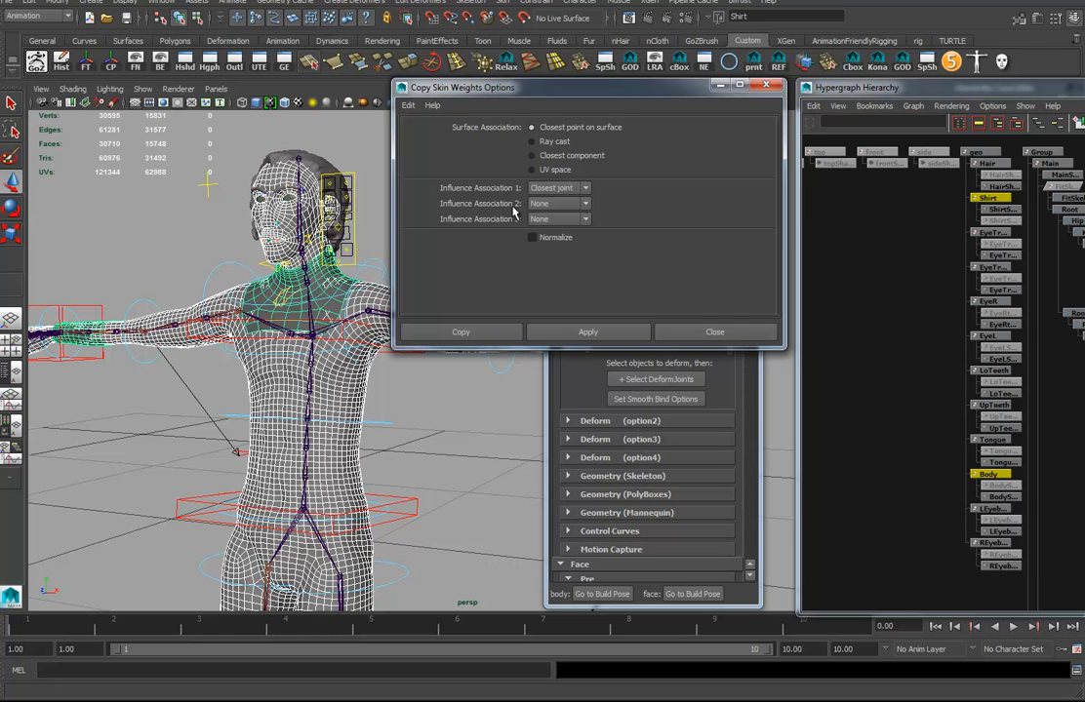
{"action": "left_click", "coordinate": [410, 105]}
{"action": "left_click", "coordinate": [454, 135]}
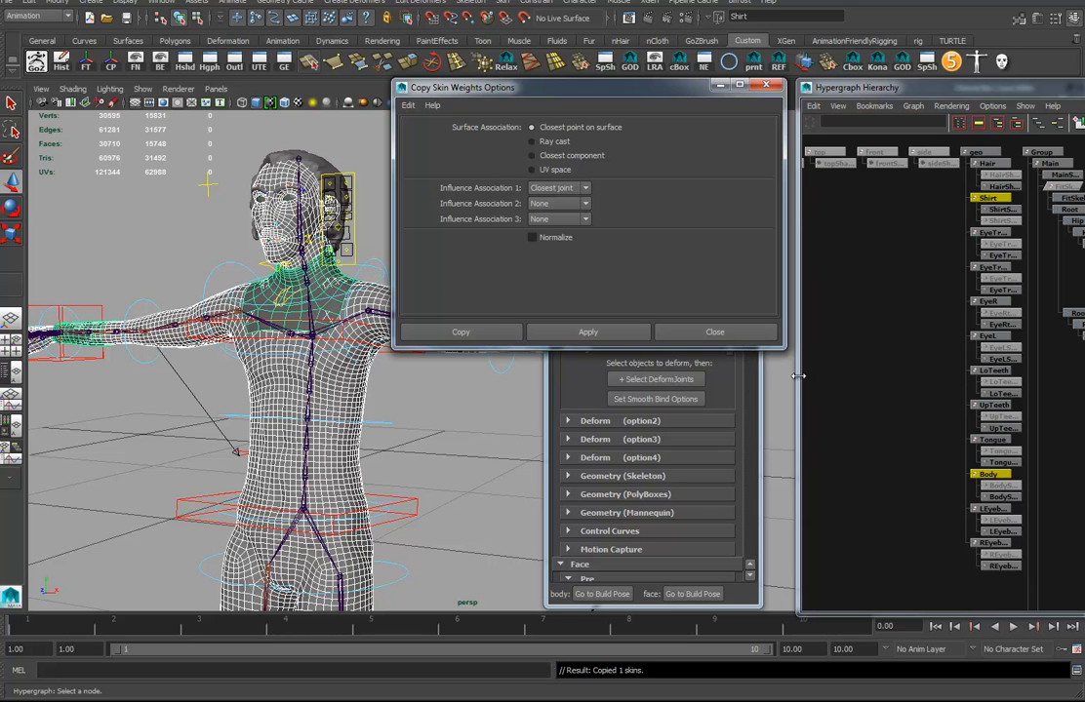
{"action": "left_click", "coordinate": [745, 333]}
Clear the selection and examine the full rigged character from several angles.
{"action": "middle_click_drag", "start_coordinate": [420, 509], "coordinate": [422, 456], "text": "alt"}
{"action": "left_click_drag", "start_coordinate": [393, 401], "coordinate": [380, 429], "text": "alt"}
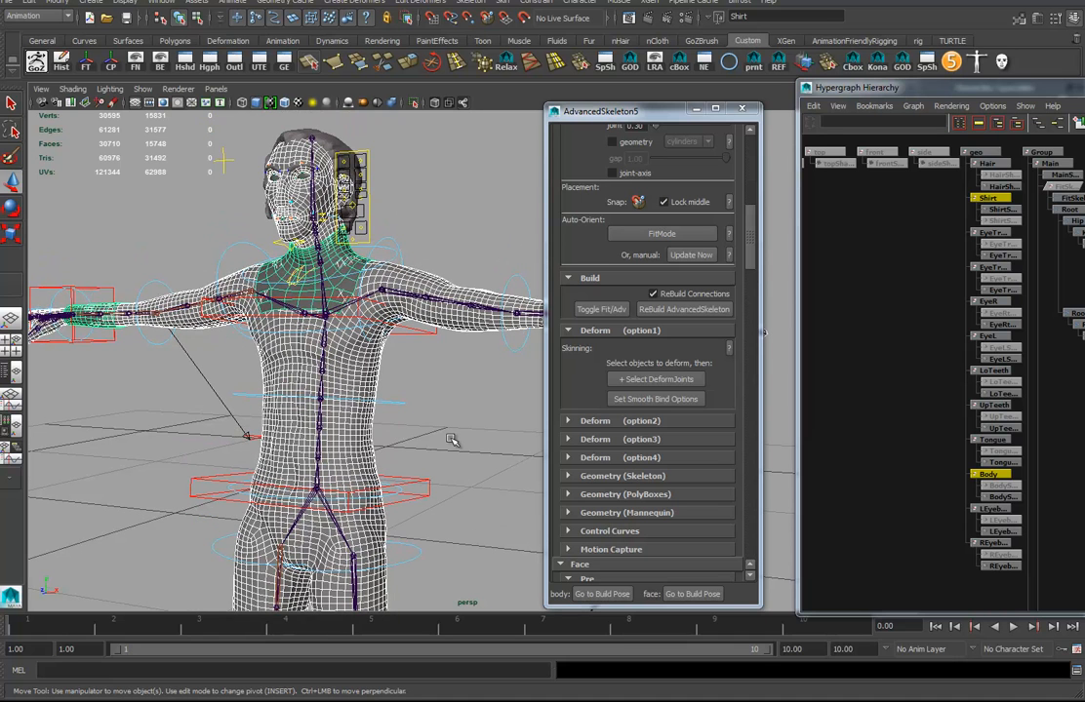
{"action": "right_click_drag", "start_coordinate": [442, 482], "coordinate": [327, 456], "text": "alt"}
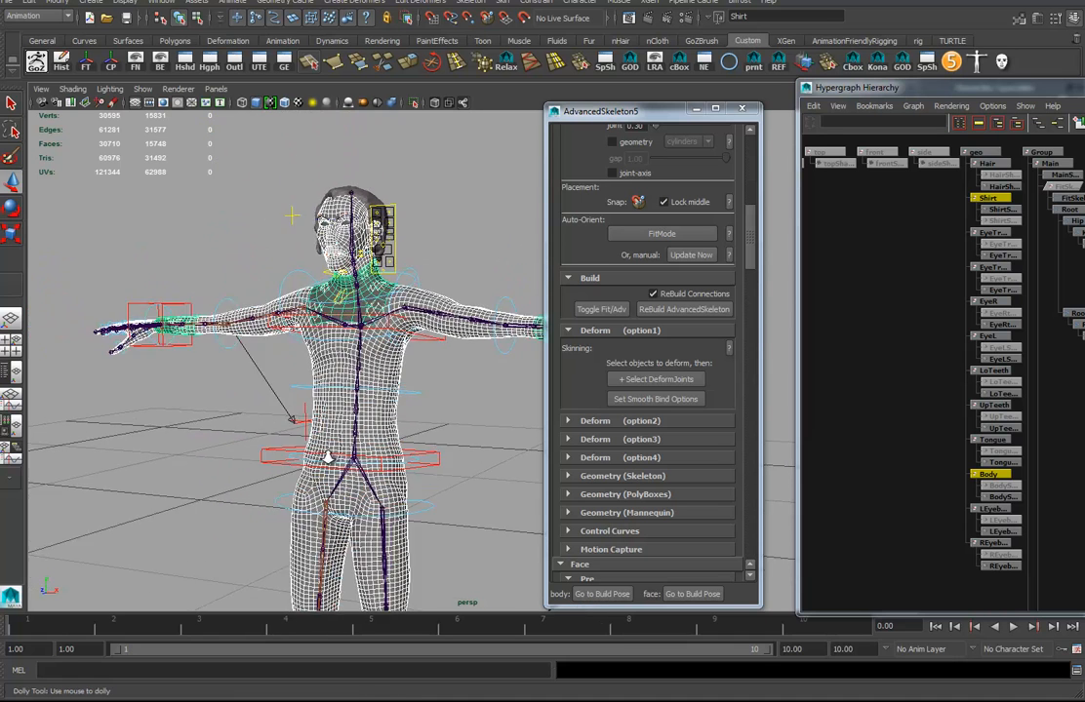
{"action": "left_click_drag", "start_coordinate": [327, 455], "coordinate": [333, 427], "text": "alt"}
{"action": "left_click", "coordinate": [505, 453]}
{"action": "left_click_drag", "start_coordinate": [390, 401], "coordinate": [429, 400], "text": "alt"}
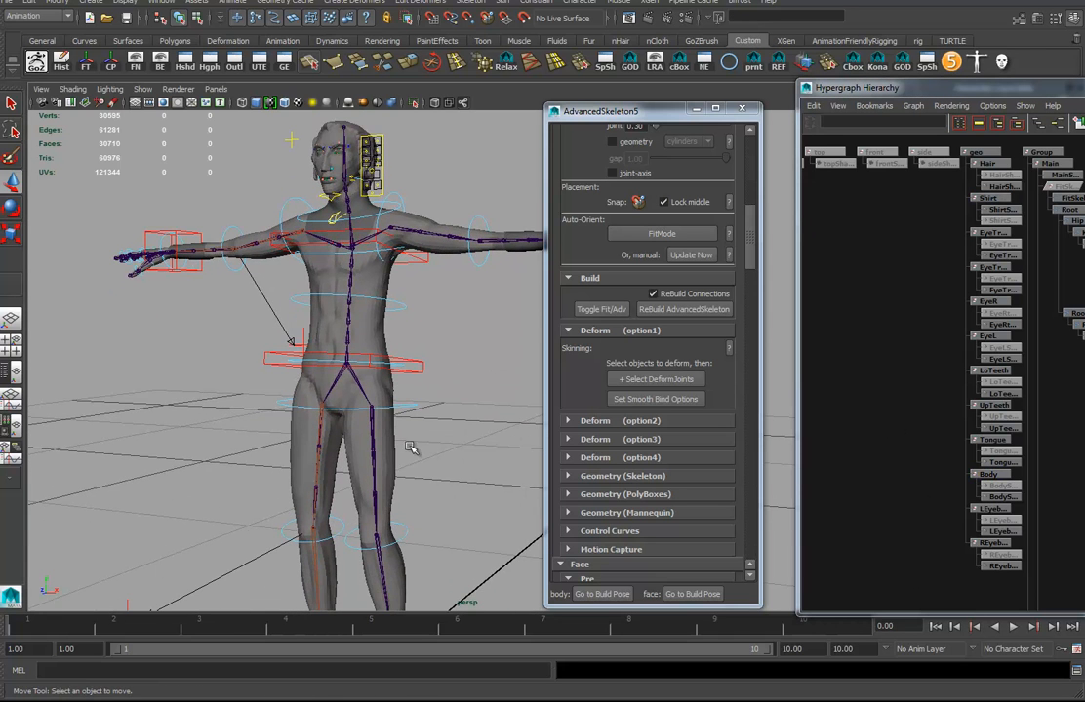
{"action": "right_click_drag", "start_coordinate": [410, 448], "coordinate": [330, 441], "text": "alt"}
{"action": "middle_click_drag", "start_coordinate": [390, 483], "coordinate": [375, 416], "text": "alt"}
{"action": "left_click_drag", "start_coordinate": [455, 418], "coordinate": [381, 411], "text": "alt"}
{"action": "middle_click_drag", "start_coordinate": [457, 408], "coordinate": [527, 450], "text": "alt"}
{"action": "middle_click_drag", "start_coordinate": [473, 344], "coordinate": [454, 341], "text": "alt"}
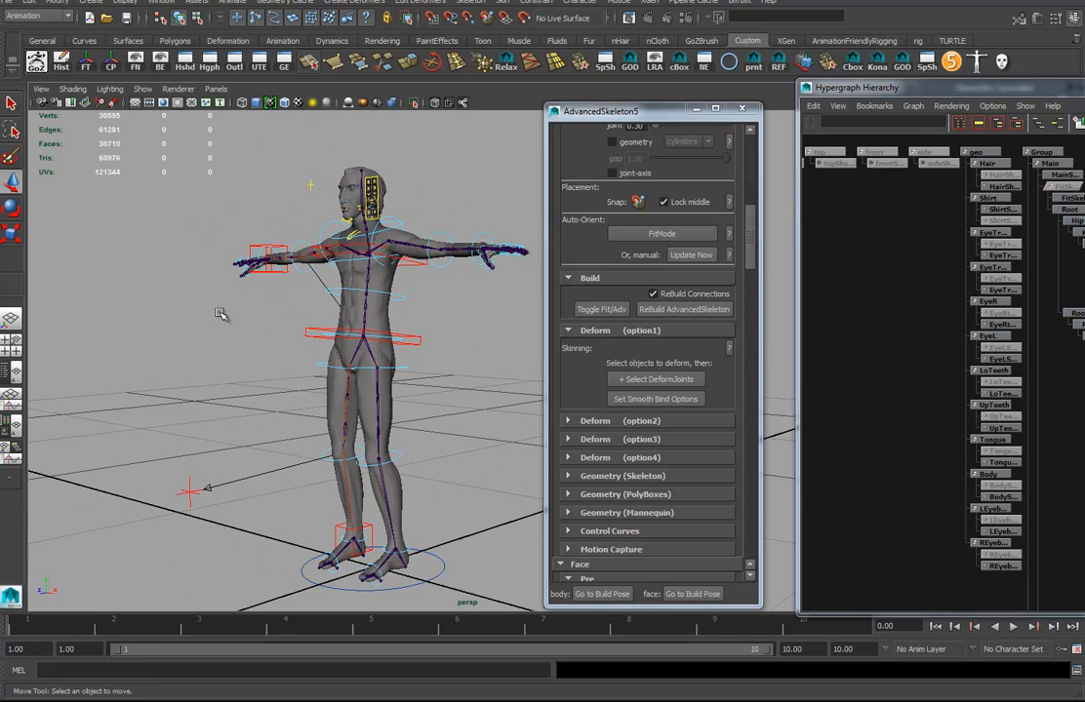
Import BobFixSarahExtras.ma into the scene, merging into the selected namespace, and accept the student version notice.
{"action": "left_click", "coordinate": [10, 4]}
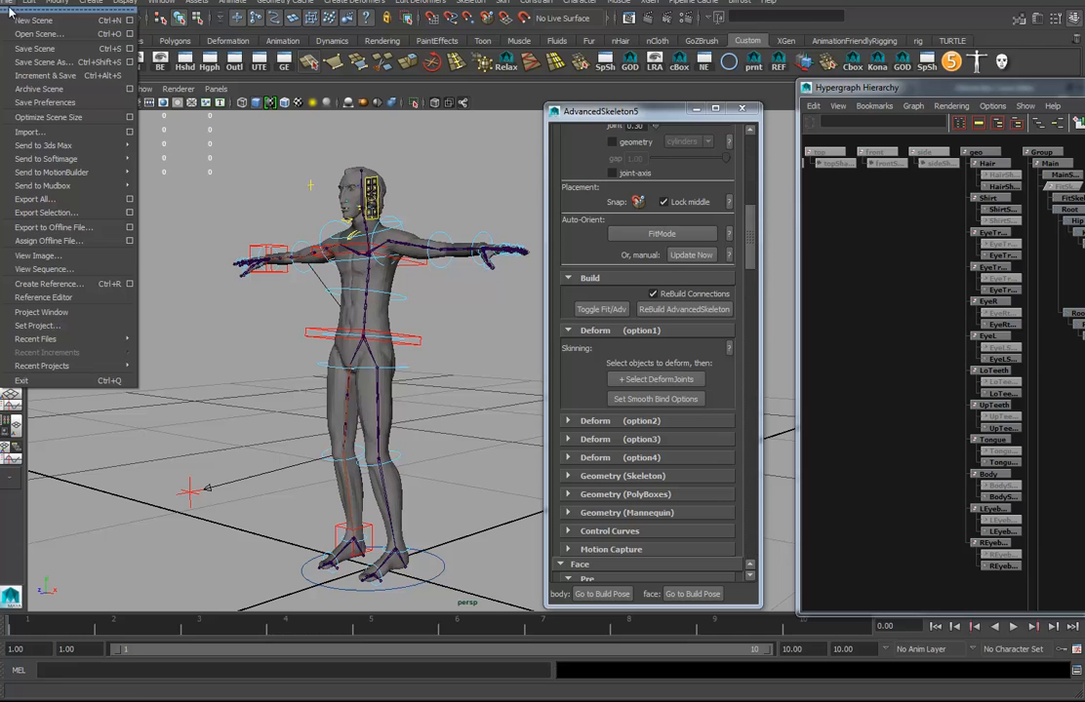
{"action": "left_click", "coordinate": [37, 136]}
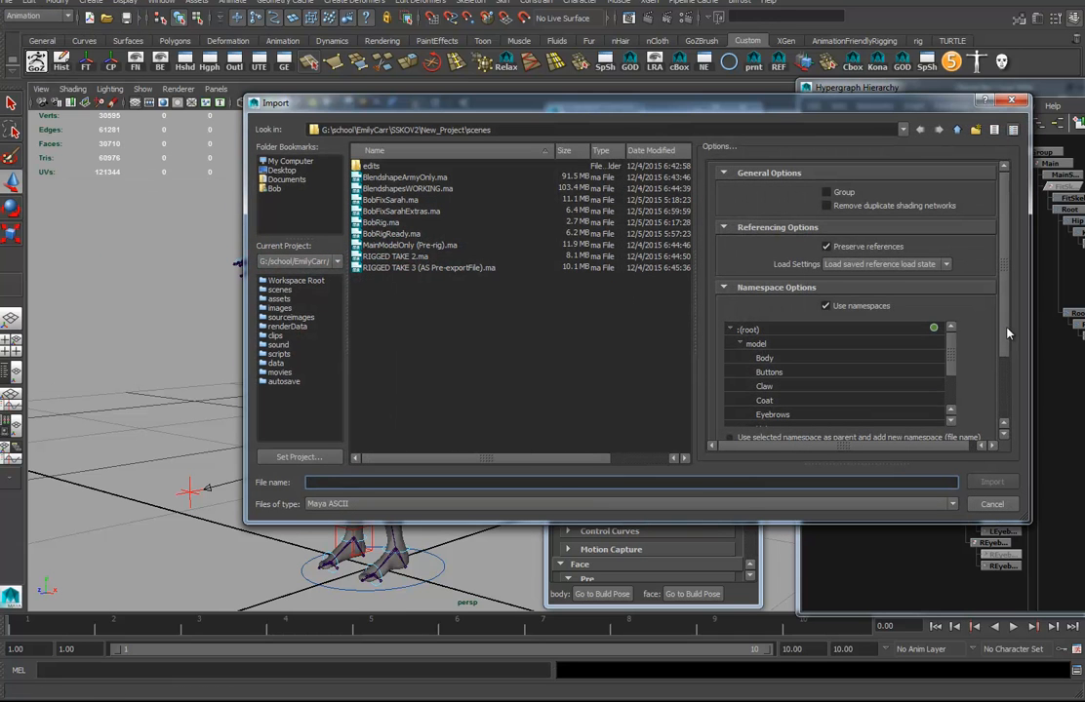
{"action": "left_click_drag", "start_coordinate": [1007, 328], "coordinate": [997, 433]}
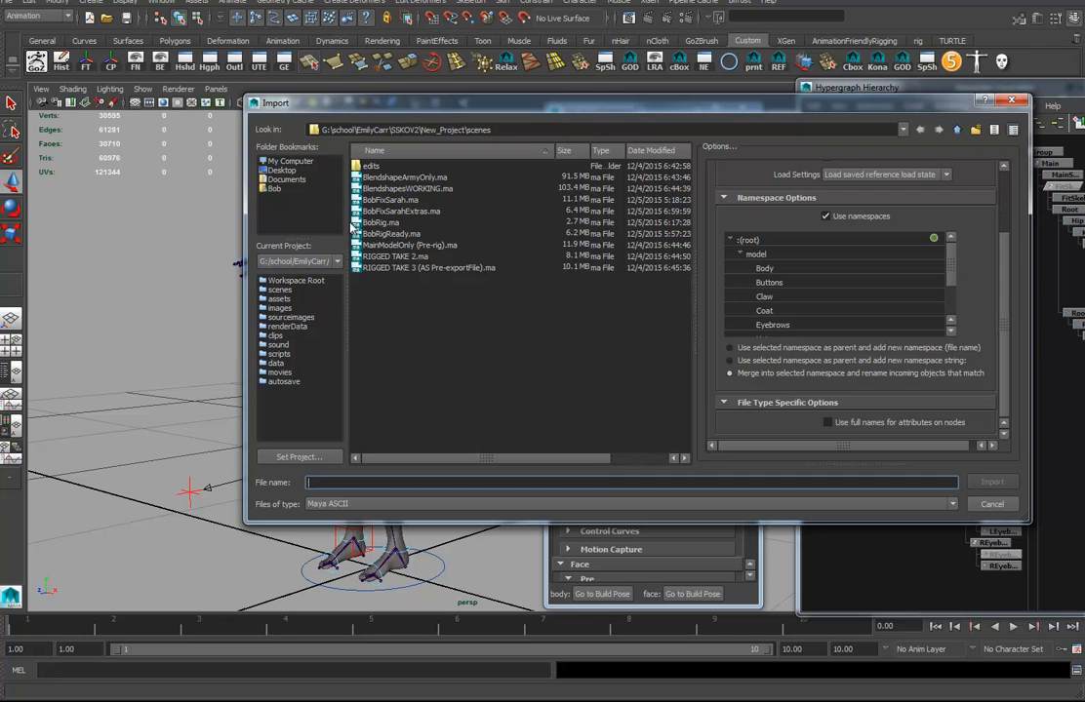
{"action": "left_click", "coordinate": [389, 212]}
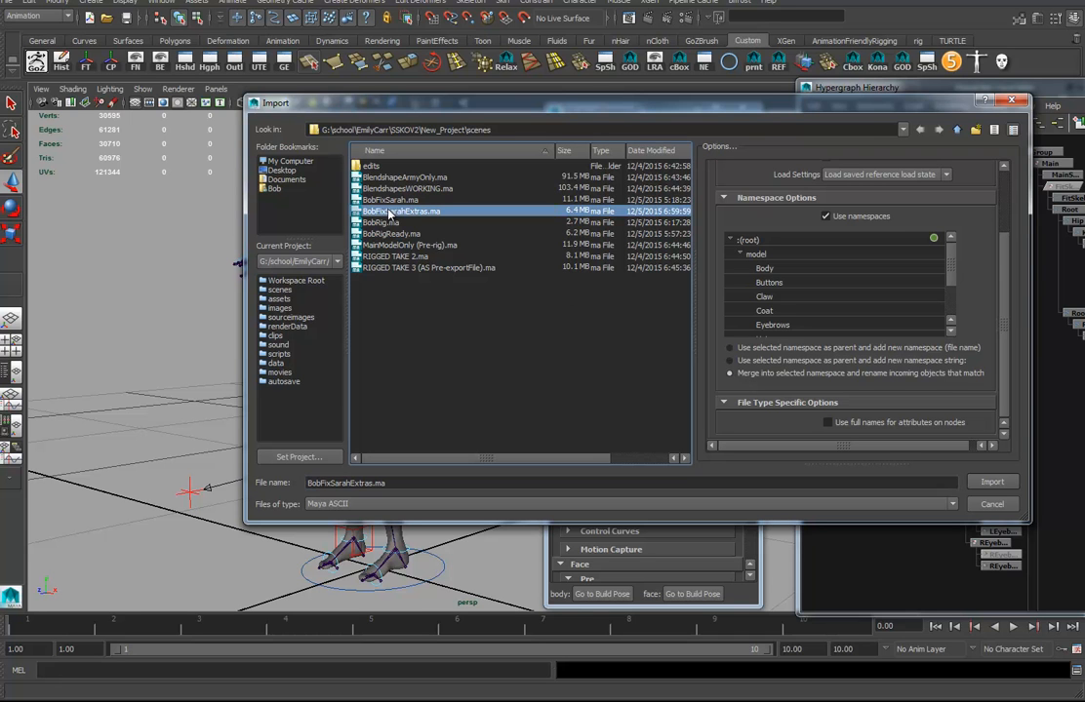
{"action": "left_click", "coordinate": [992, 482]}
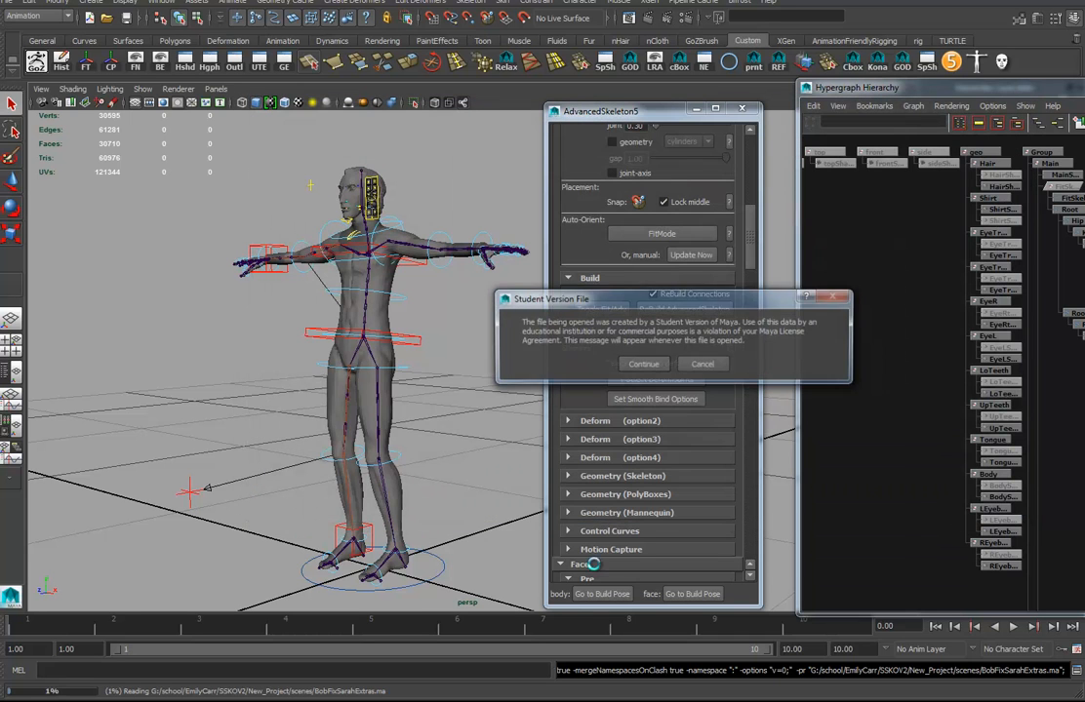
{"action": "left_click", "coordinate": [644, 364]}
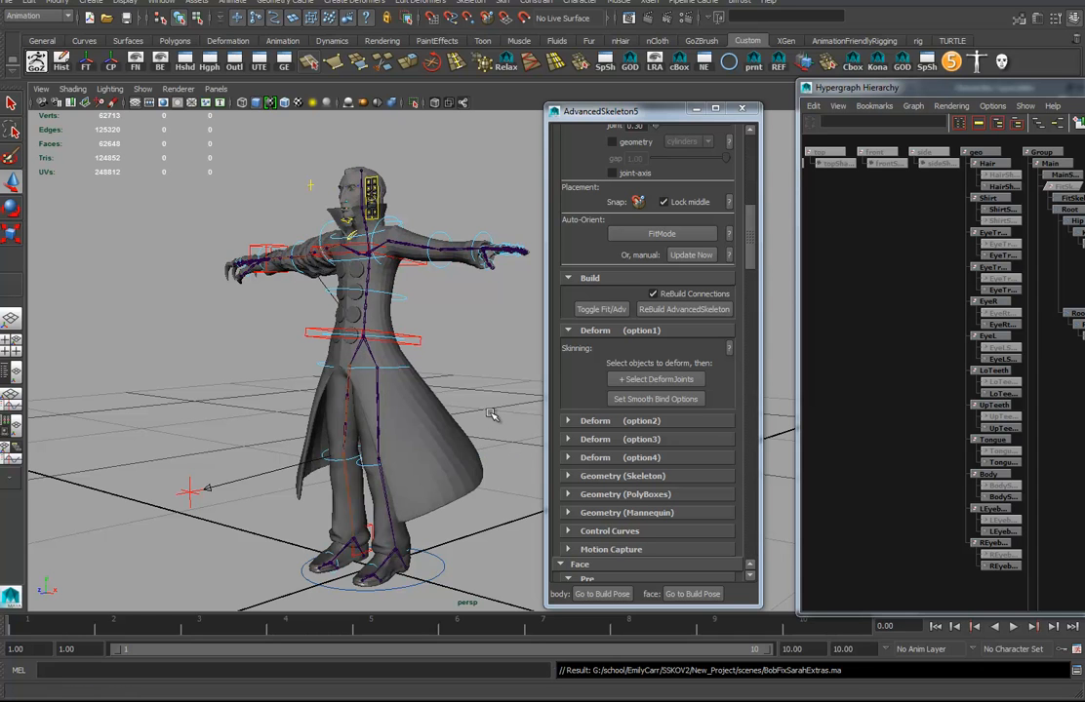
Examine the imported clothing on the character and locate the group1 hierarchy in the Hypergraph.
{"action": "middle_click_drag", "start_coordinate": [491, 415], "coordinate": [452, 404], "text": "alt"}
{"action": "left_click_drag", "start_coordinate": [453, 404], "coordinate": [488, 410], "text": "alt"}
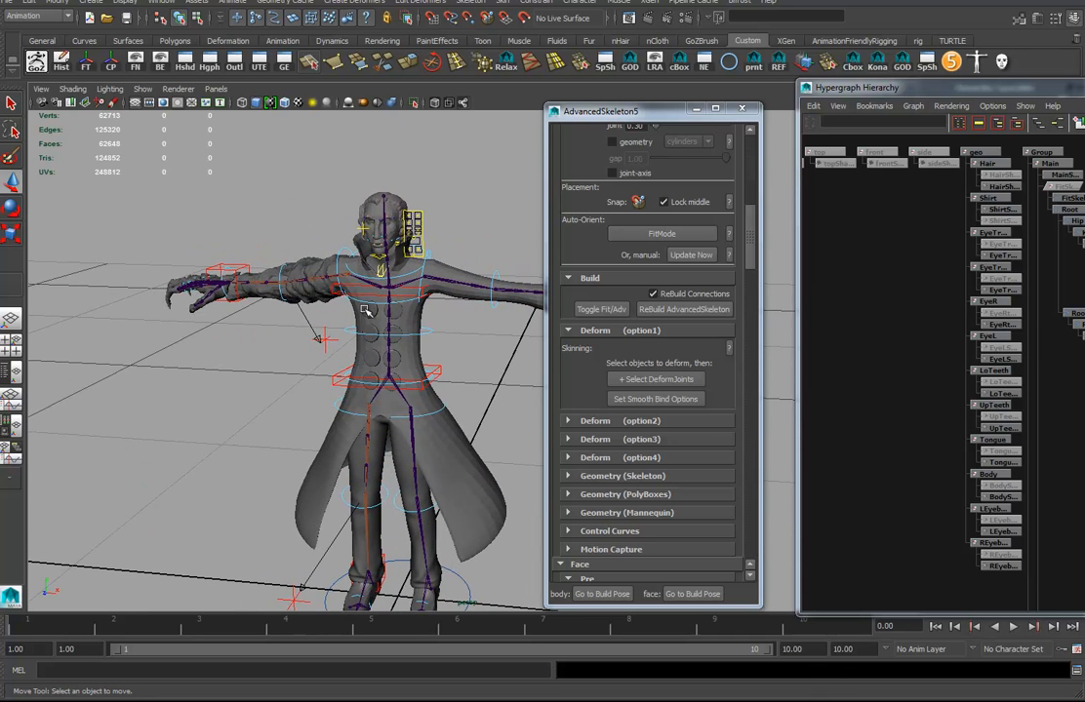
{"action": "middle_click_drag", "start_coordinate": [1034, 251], "coordinate": [909, 247], "text": "alt"}
{"action": "scroll", "coordinate": [1081, 269], "scroll_direction": "down", "scroll_amount": 3}
{"action": "middle_click_drag", "start_coordinate": [1083, 269], "coordinate": [1000, 304], "text": "alt"}
{"action": "right_click_drag", "start_coordinate": [1000, 310], "coordinate": [1084, 329], "text": "alt"}
{"action": "middle_click_drag", "start_coordinate": [1084, 330], "coordinate": [1065, 408], "text": "alt"}
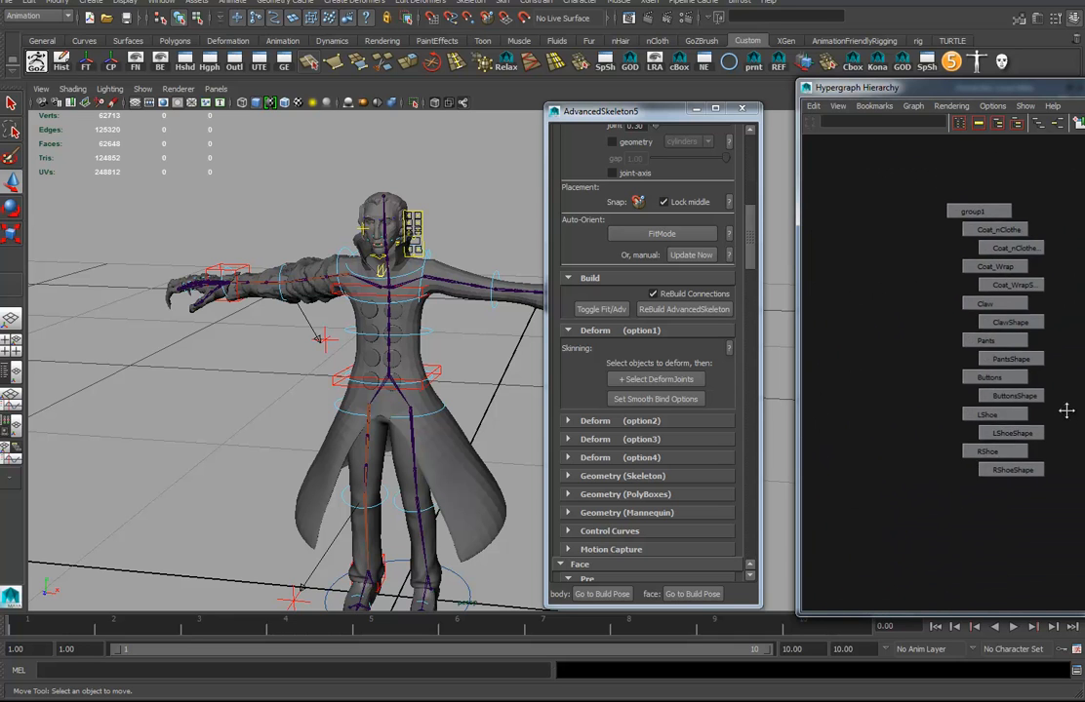
{"action": "right_click_drag", "start_coordinate": [1065, 408], "coordinate": [1082, 389], "text": "alt"}
{"action": "middle_click_drag", "start_coordinate": [1082, 389], "coordinate": [1054, 411], "text": "alt"}
{"action": "right_click_drag", "start_coordinate": [990, 295], "coordinate": [1020, 289], "text": "alt"}
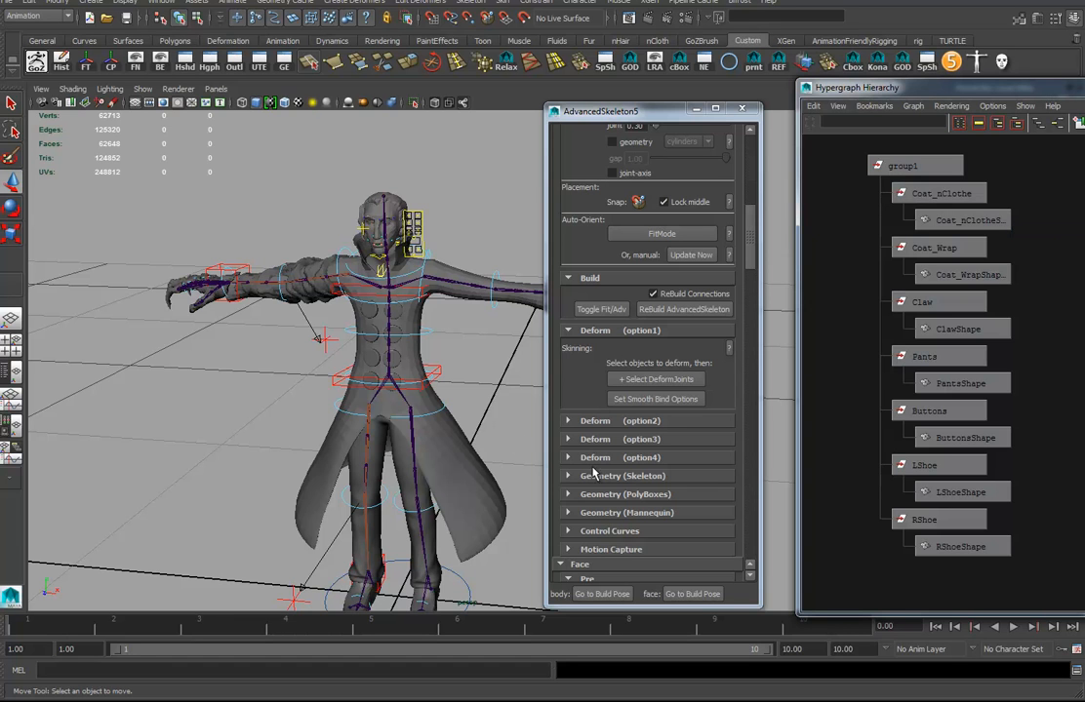
Hide the Claw mesh of the imported clothing.
{"action": "left_click", "coordinate": [951, 195]}
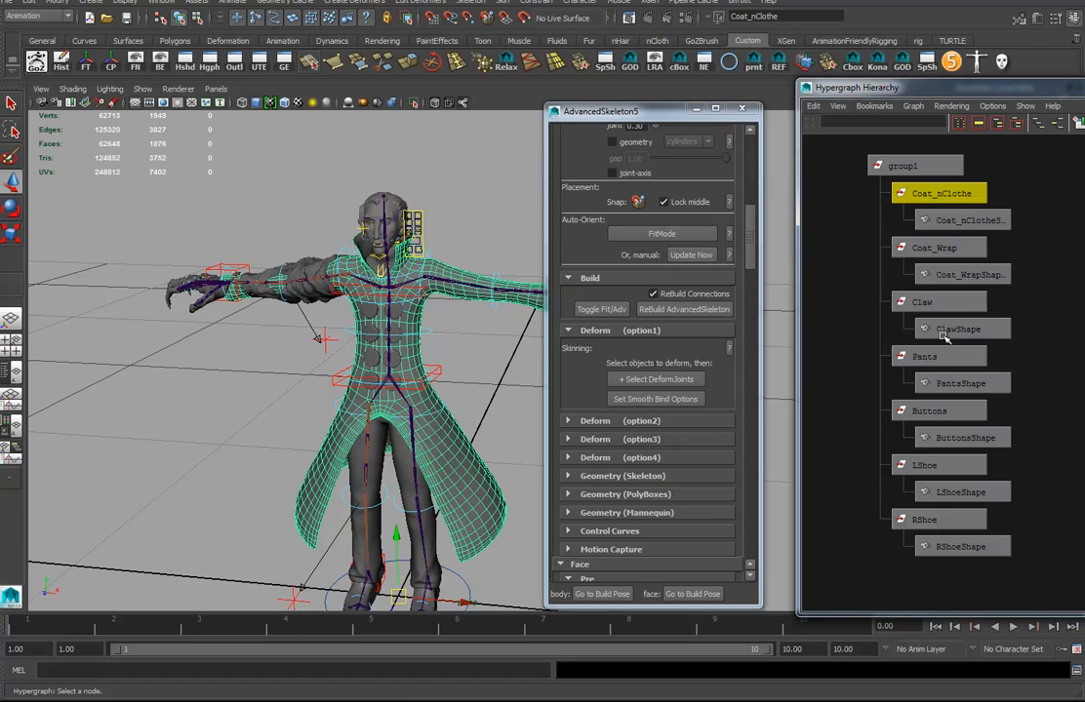
{"action": "left_click", "coordinate": [917, 303]}
{"action": "right_click", "coordinate": [935, 306]}
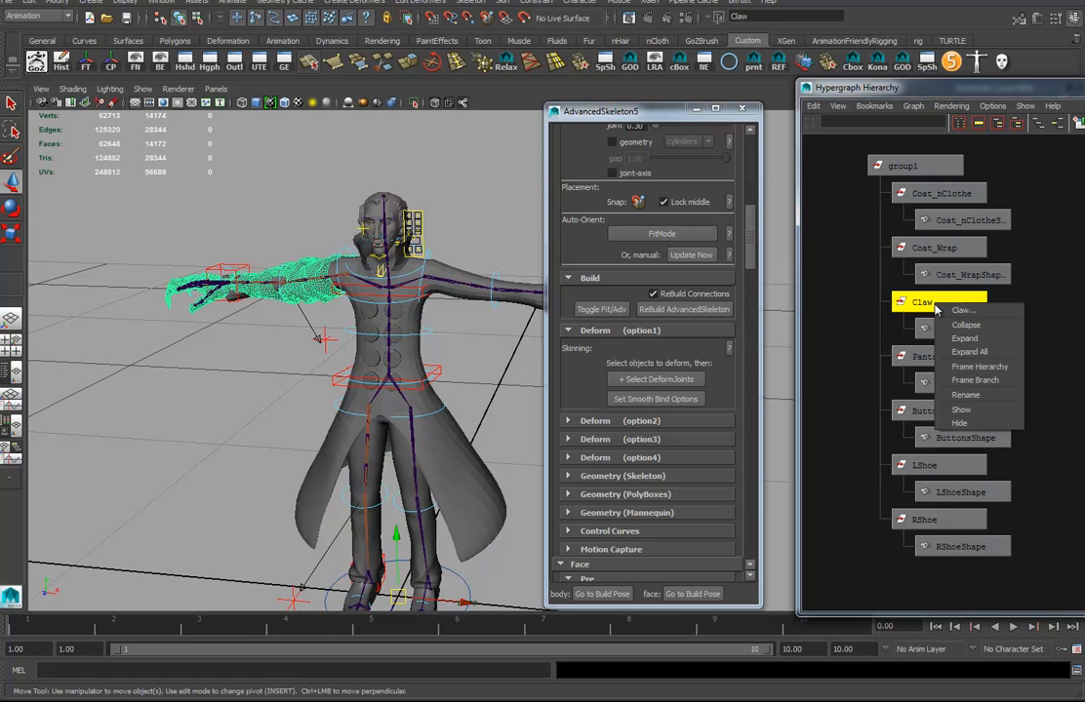
{"action": "left_click", "coordinate": [960, 422]}
Examine the coat, buttons, pants and shoes on the character from several angles.
{"action": "left_click_drag", "start_coordinate": [325, 359], "coordinate": [403, 388], "text": "alt"}
{"action": "left_click_drag", "start_coordinate": [217, 243], "coordinate": [364, 414], "text": "alt"}
{"action": "right_click_drag", "start_coordinate": [346, 367], "coordinate": [389, 370], "text": "alt"}
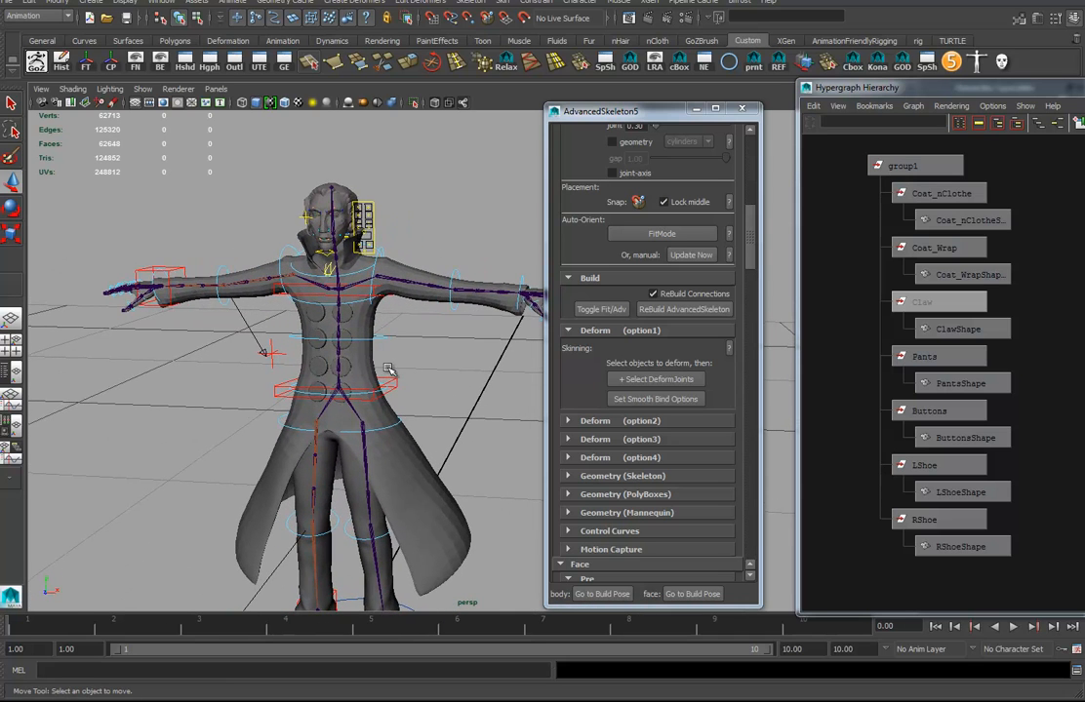
{"action": "left_click", "coordinate": [937, 357]}
{"action": "left_click", "coordinate": [931, 411]}
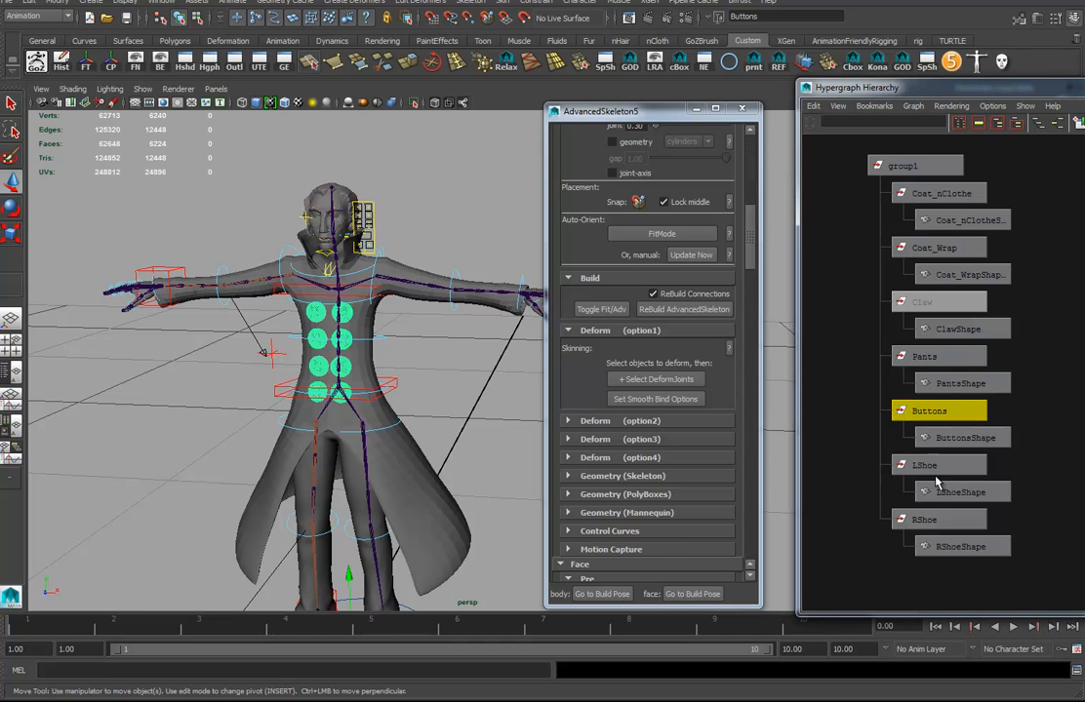
{"action": "middle_click_drag", "start_coordinate": [434, 490], "coordinate": [454, 350], "text": "alt"}
{"action": "left_click_drag", "start_coordinate": [453, 350], "coordinate": [295, 445], "text": "alt"}
{"action": "right_click_drag", "start_coordinate": [304, 447], "coordinate": [523, 473], "text": "alt"}
{"action": "middle_click_drag", "start_coordinate": [46, 515], "coordinate": [163, 485], "text": "alt"}
{"action": "left_click_drag", "start_coordinate": [289, 495], "coordinate": [331, 479], "text": "alt"}
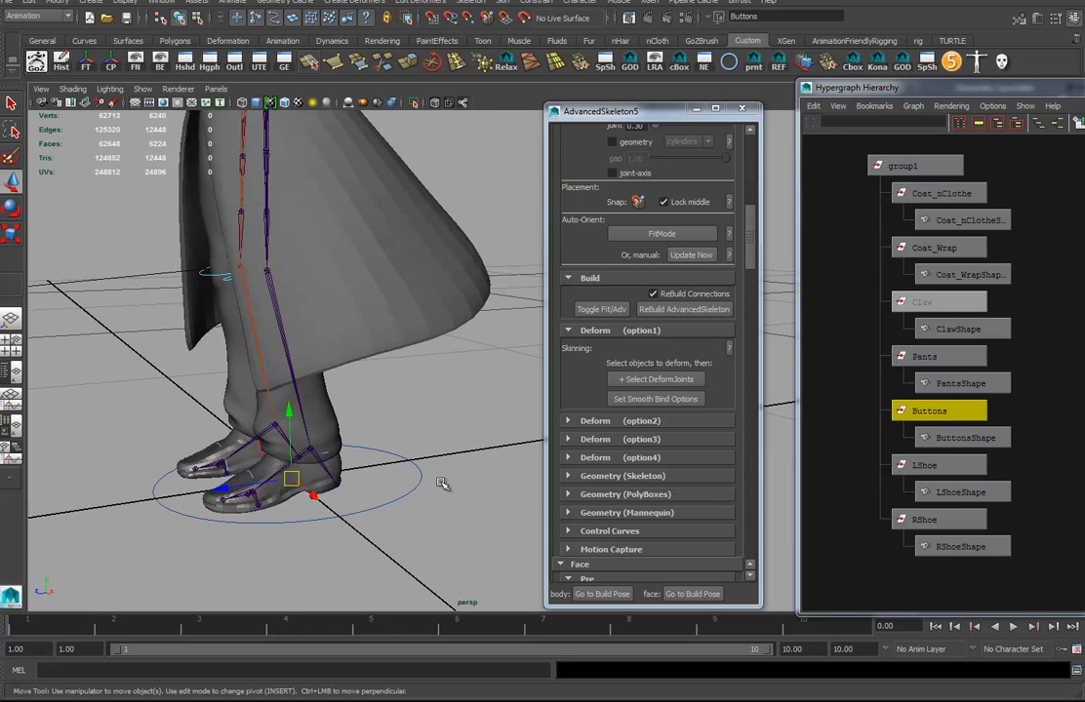
{"action": "left_click_drag", "start_coordinate": [442, 483], "coordinate": [351, 272], "text": "alt"}
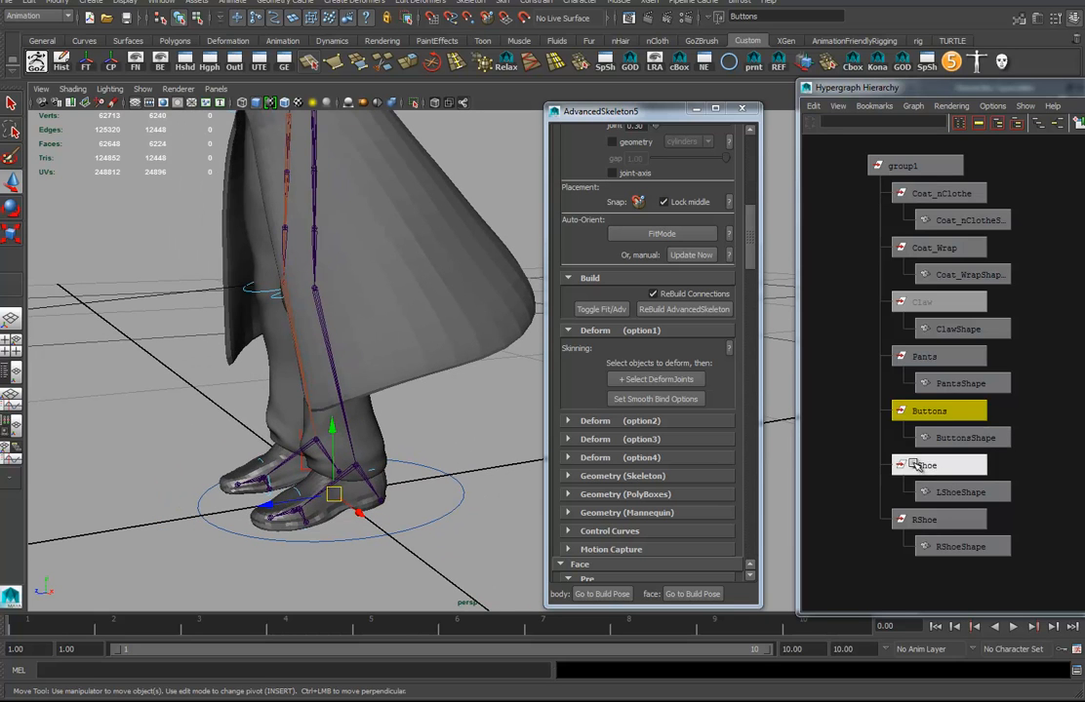
Smooth bind LShoe and RShoe to the AdvancedSkeleton deform joints.
{"action": "left_click_drag", "start_coordinate": [878, 459], "coordinate": [903, 520]}
{"action": "middle_click_drag", "start_coordinate": [334, 468], "coordinate": [349, 500], "text": "alt"}
{"action": "left_click", "coordinate": [656, 380]}
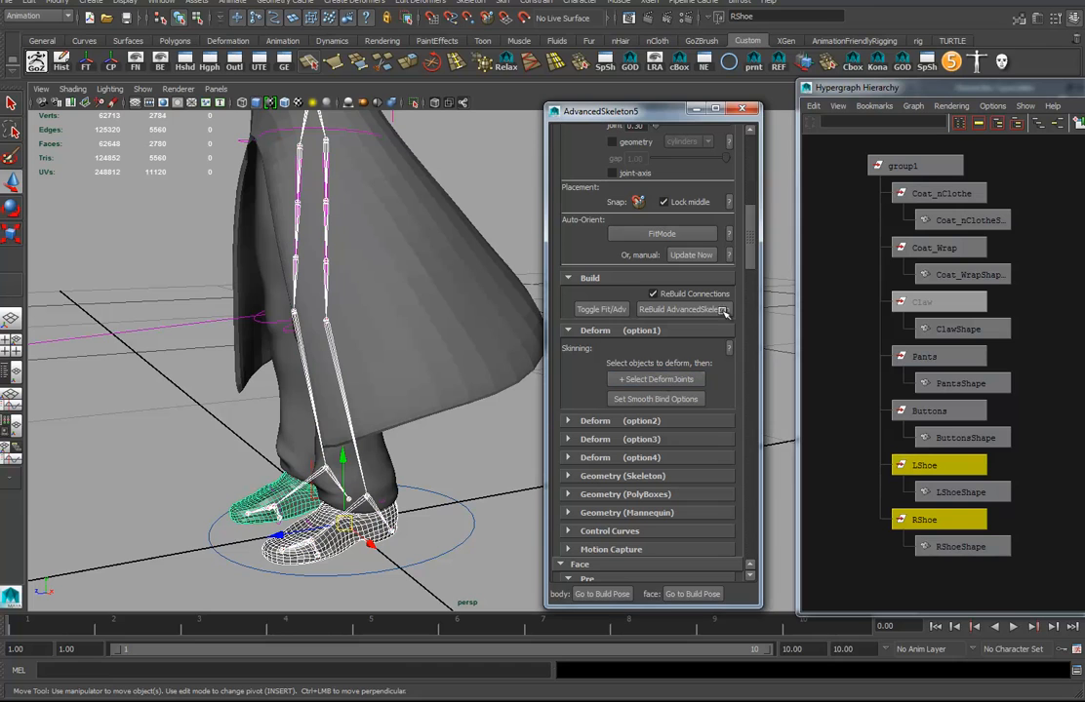
{"action": "left_click", "coordinate": [497, 2]}
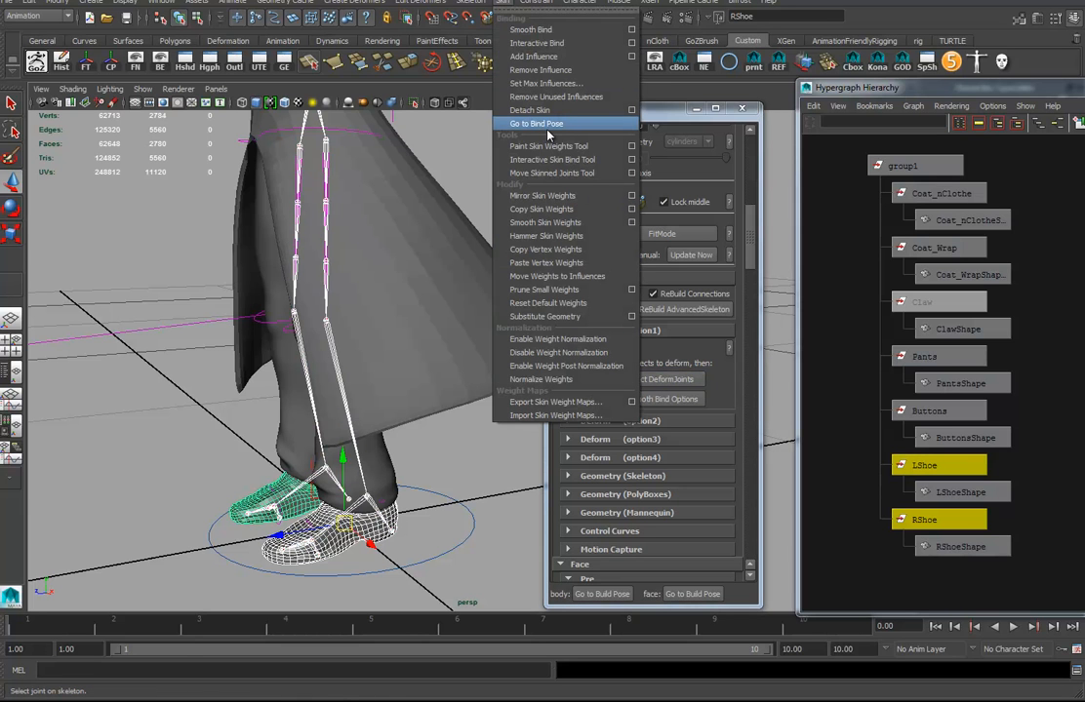
{"action": "left_click", "coordinate": [530, 29]}
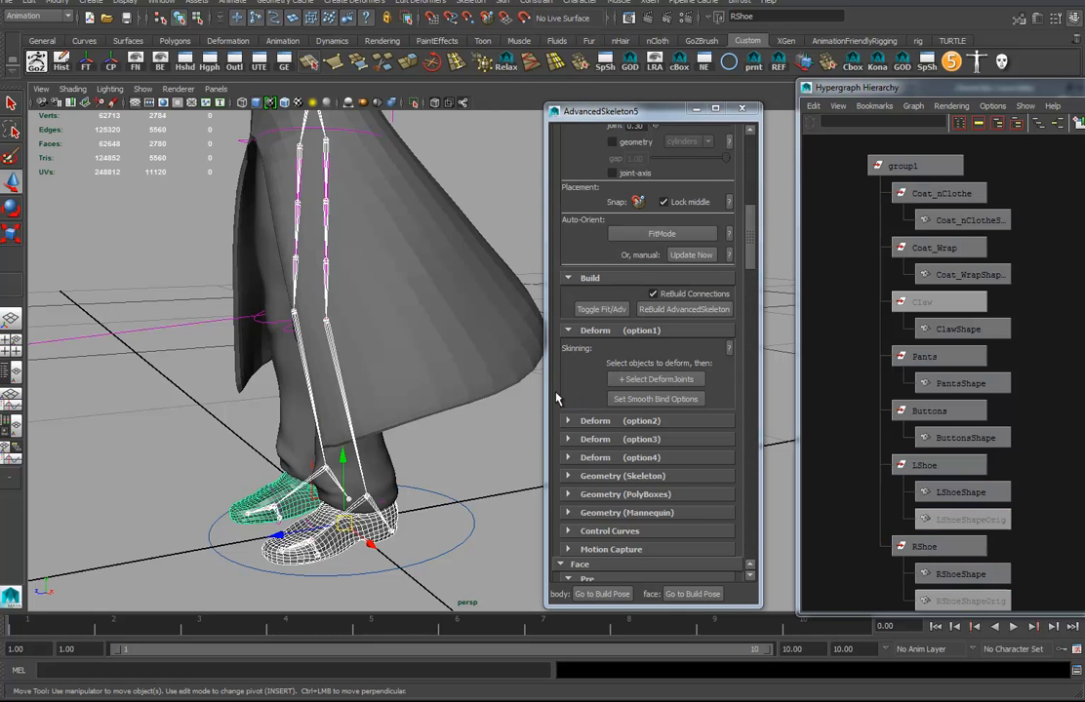
Copy the skin weights from Body to RShoe.
{"action": "scroll", "coordinate": [998, 377], "scroll_direction": "down", "scroll_amount": 5}
{"action": "middle_click_drag", "start_coordinate": [995, 375], "coordinate": [1084, 358], "text": "alt"}
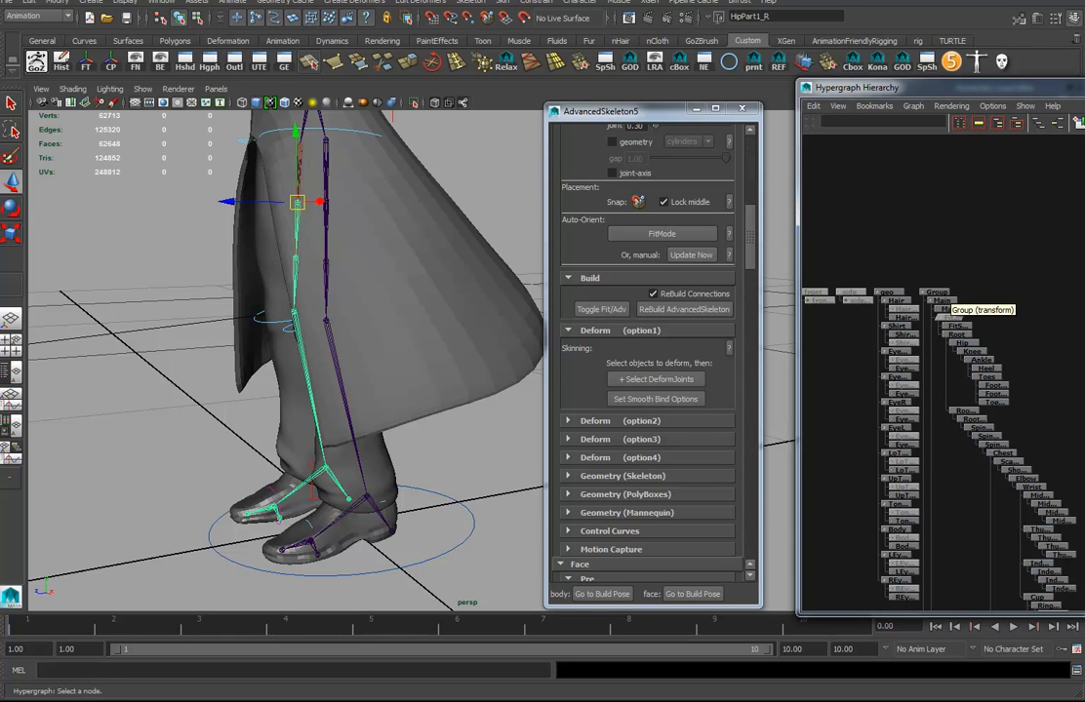
{"action": "middle_click_drag", "start_coordinate": [943, 293], "coordinate": [1048, 333]}
{"action": "right_click_drag", "start_coordinate": [1015, 342], "coordinate": [1081, 351], "text": "alt"}
{"action": "middle_click_drag", "start_coordinate": [995, 503], "coordinate": [934, 288], "text": "alt"}
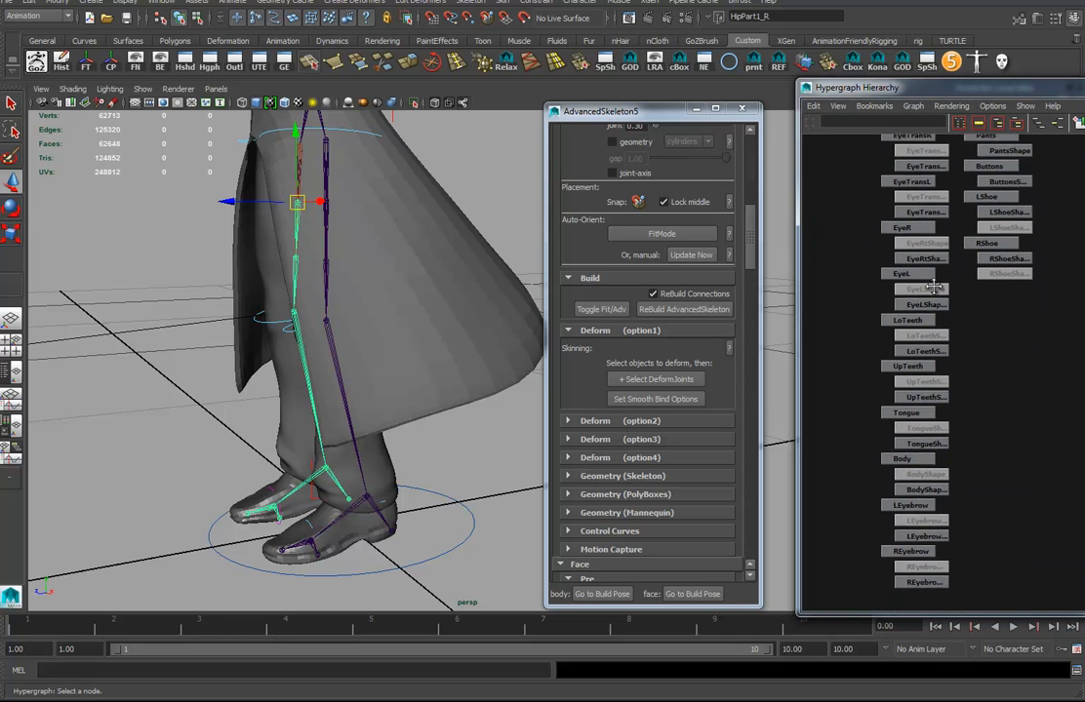
{"action": "left_click", "coordinate": [900, 457]}
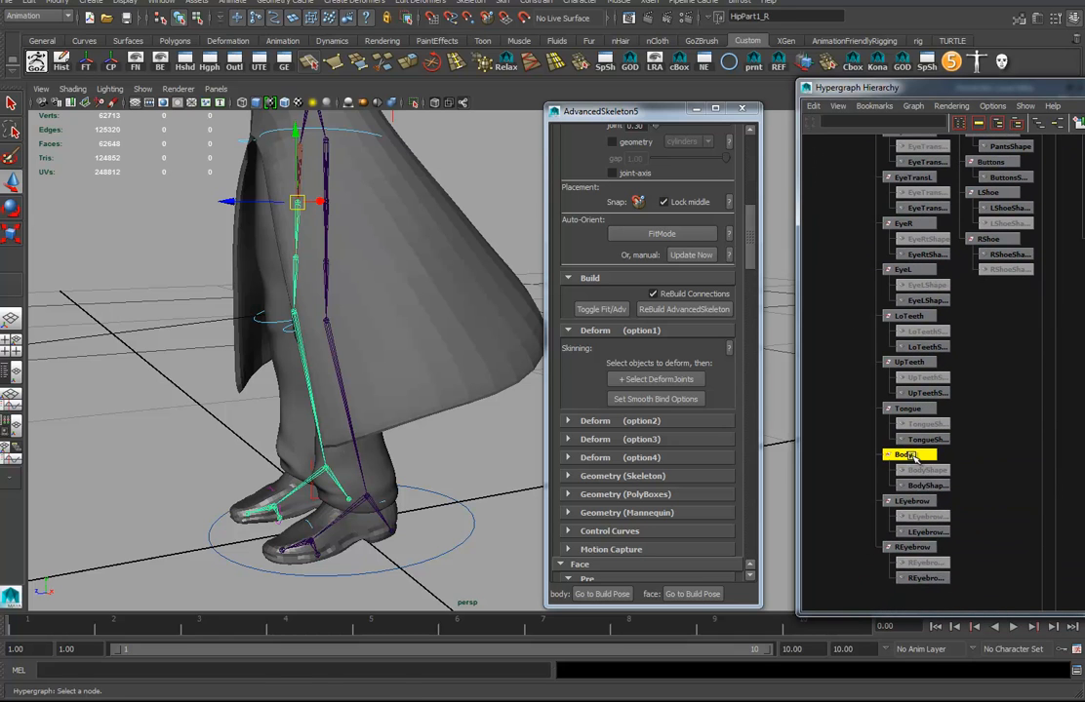
{"action": "left_click", "coordinate": [988, 239]}
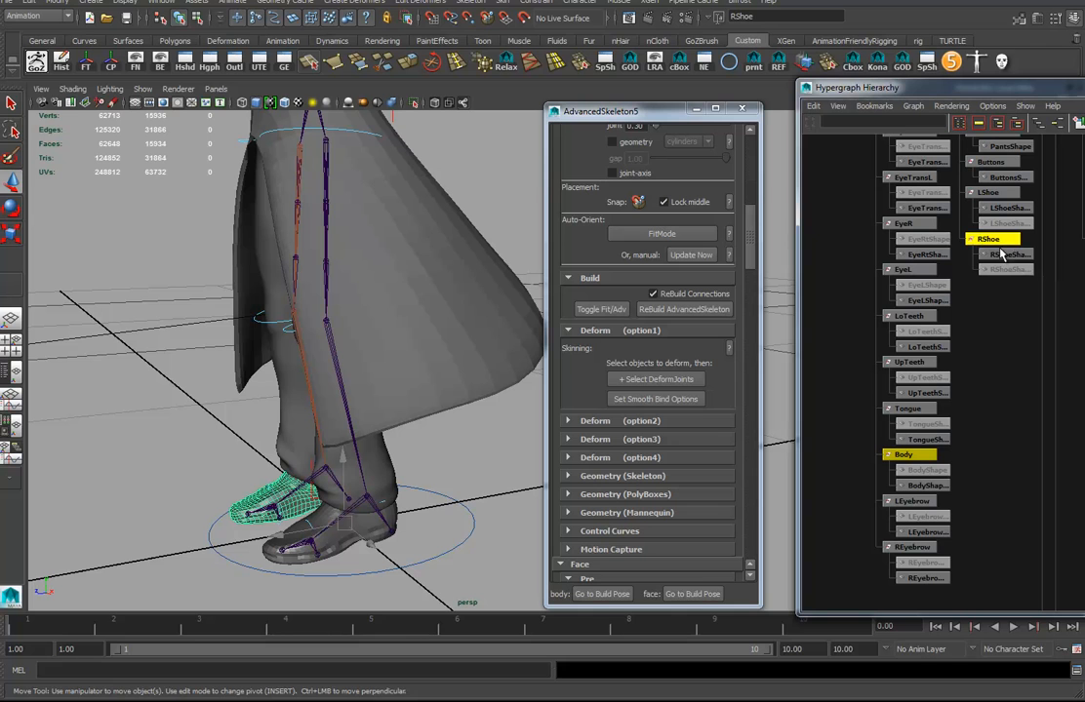
{"action": "left_click", "coordinate": [505, 4]}
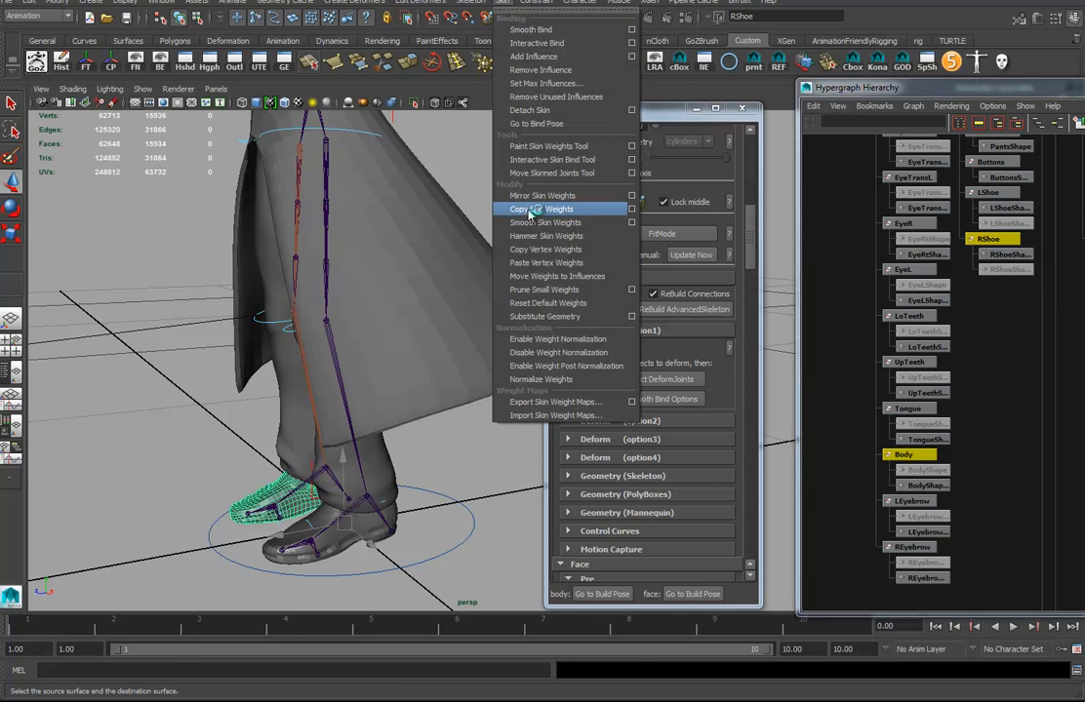
{"action": "left_click", "coordinate": [546, 436]}
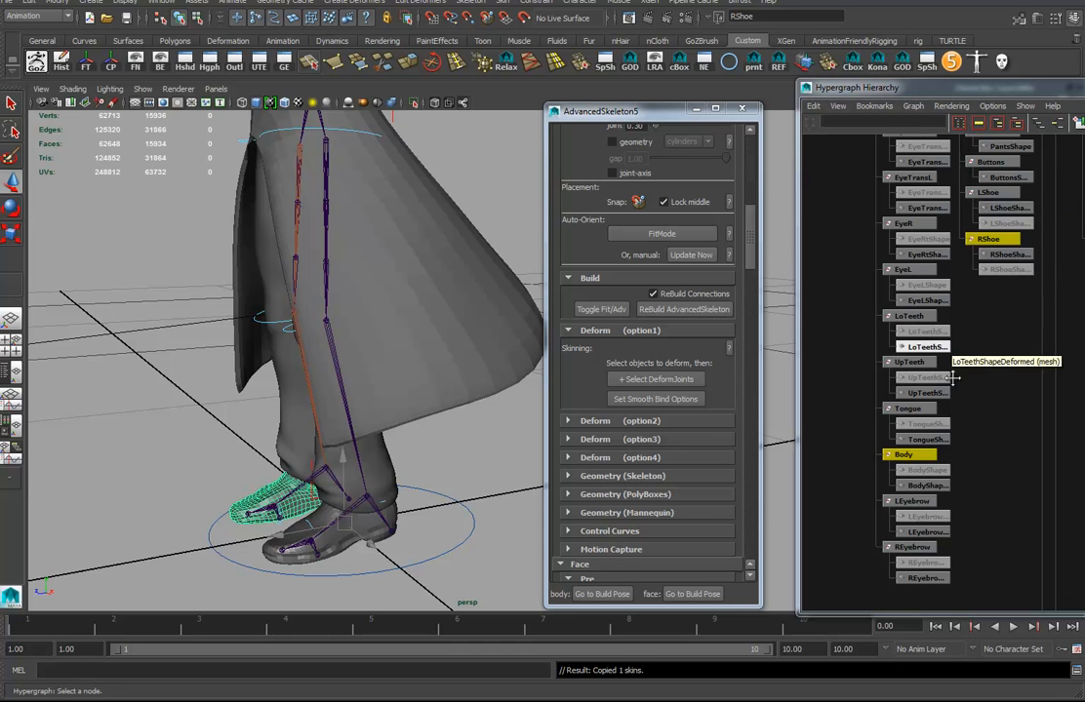
Mirror the skin weights from RShoe to LShoe across YZ with Positive to negative off, using Closest point on surface and Closest joint.
{"action": "middle_click_drag", "start_coordinate": [954, 377], "coordinate": [956, 451], "text": "alt"}
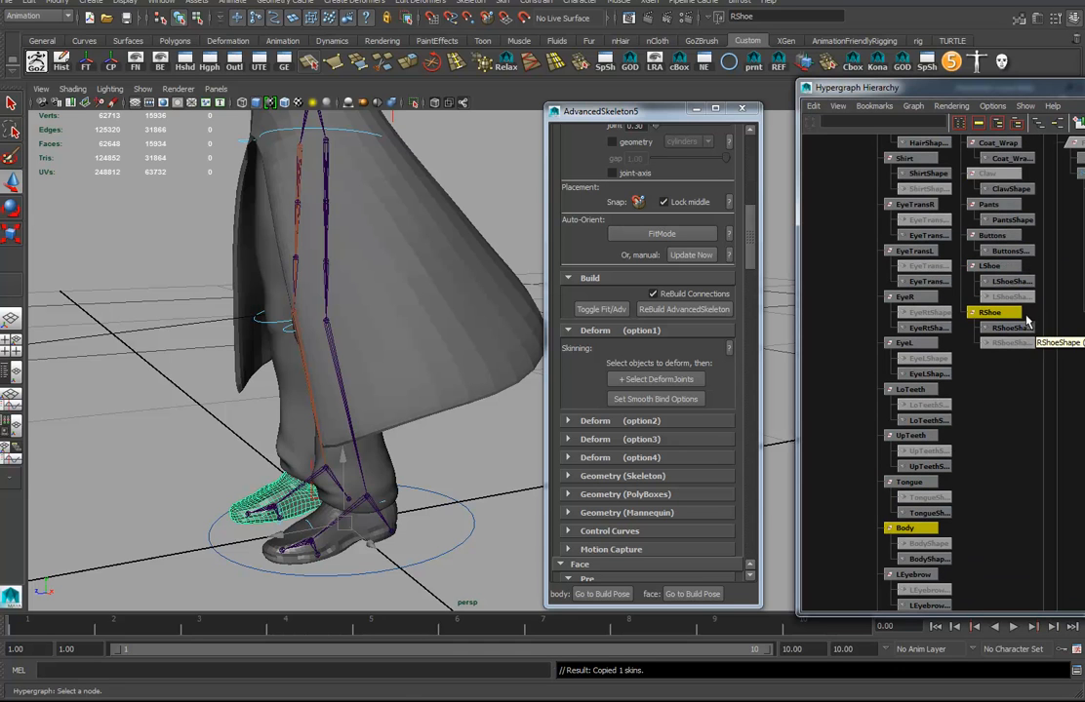
{"action": "left_click", "coordinate": [994, 315]}
{"action": "left_click", "coordinate": [993, 265], "text": "shift"}
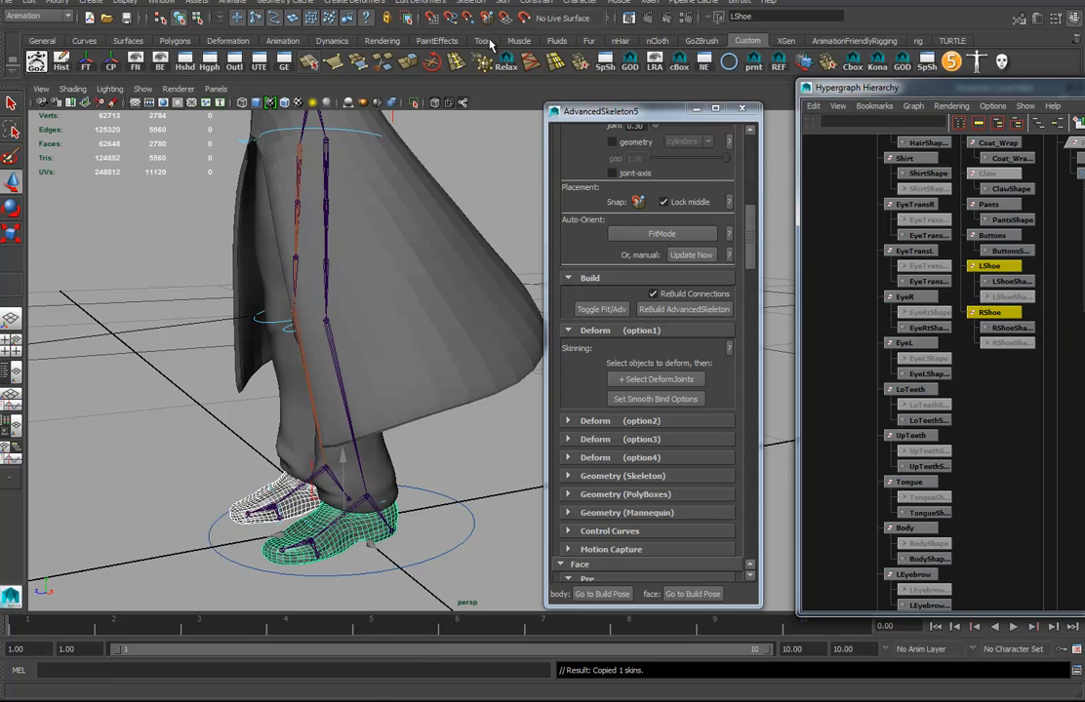
{"action": "left_click", "coordinate": [505, 3]}
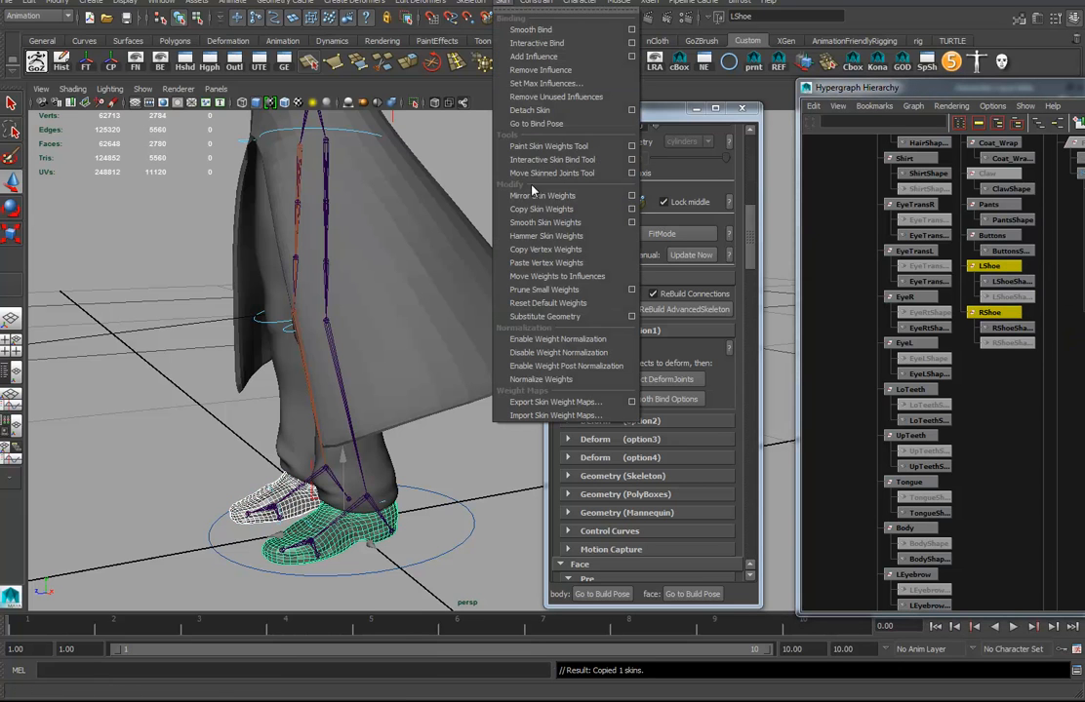
{"action": "left_click", "coordinate": [631, 195]}
{"action": "left_click_drag", "start_coordinate": [325, 514], "coordinate": [337, 519], "text": "alt"}
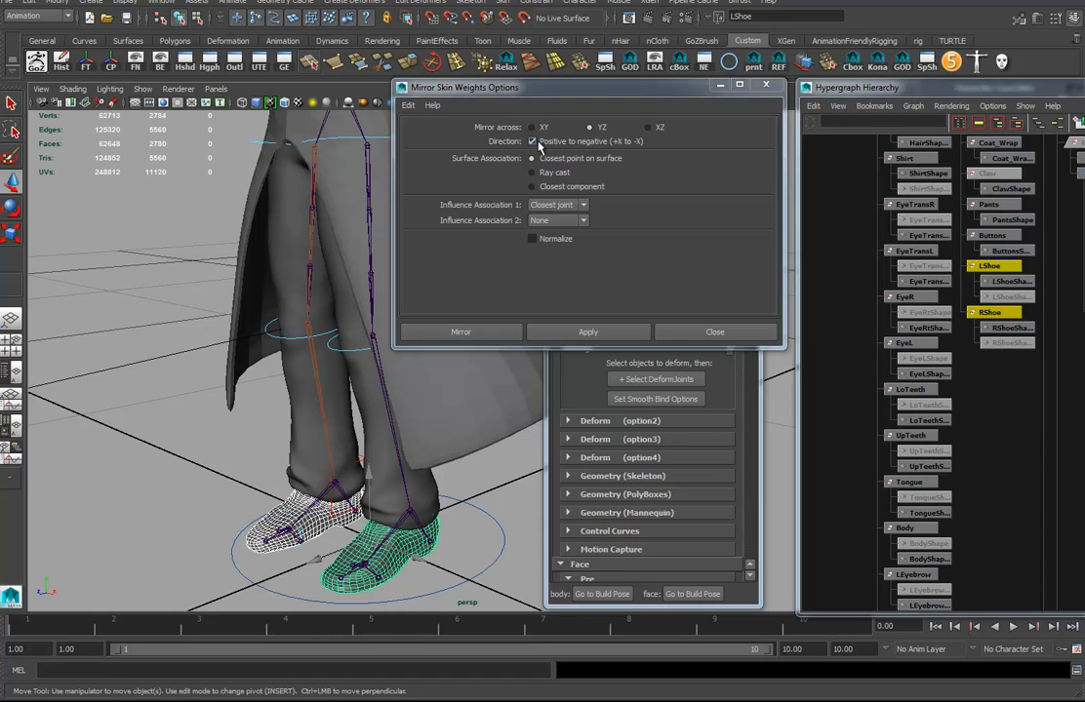
{"action": "left_click", "coordinate": [533, 141]}
{"action": "left_click", "coordinate": [582, 334]}
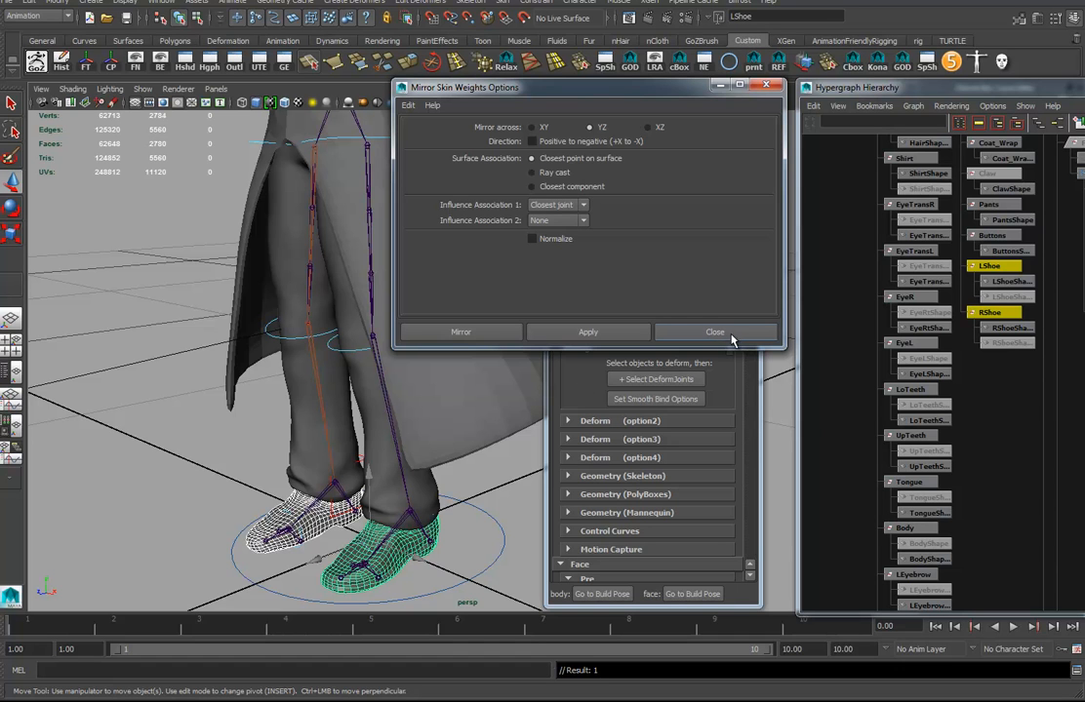
{"action": "left_click", "coordinate": [479, 333]}
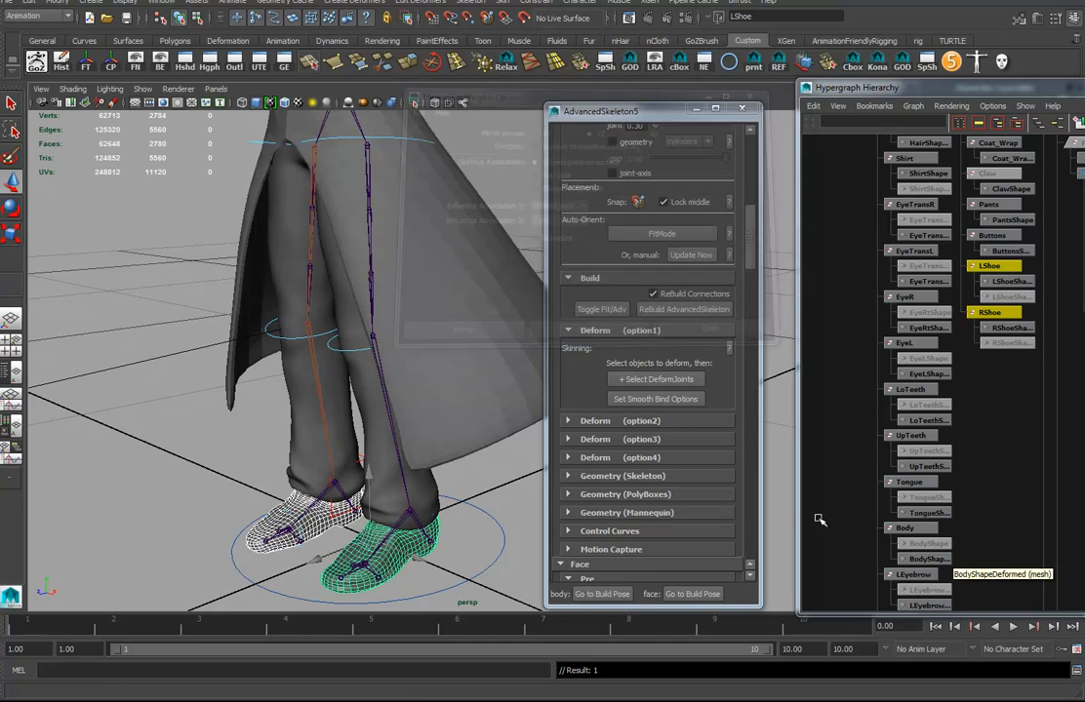
Smooth bind Pants to the AdvancedSkeleton deform joints.
{"action": "middle_click_drag", "start_coordinate": [1028, 350], "coordinate": [1018, 500], "text": "alt"}
{"action": "right_click_drag", "start_coordinate": [999, 430], "coordinate": [1041, 432], "text": "alt"}
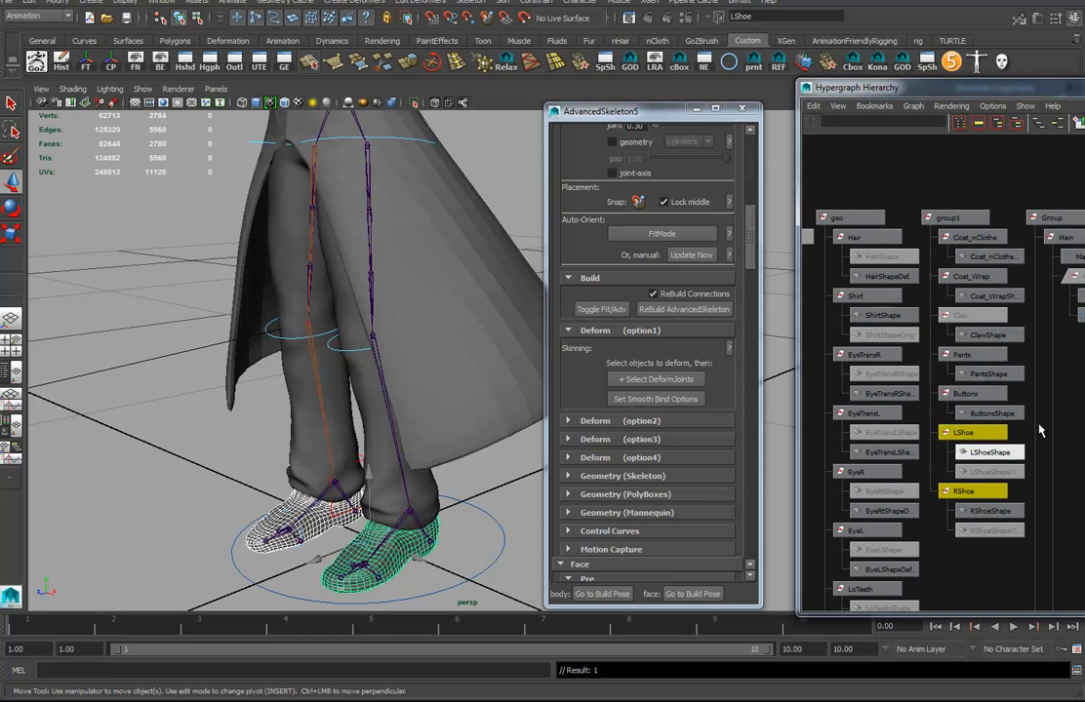
{"action": "left_click", "coordinate": [966, 355]}
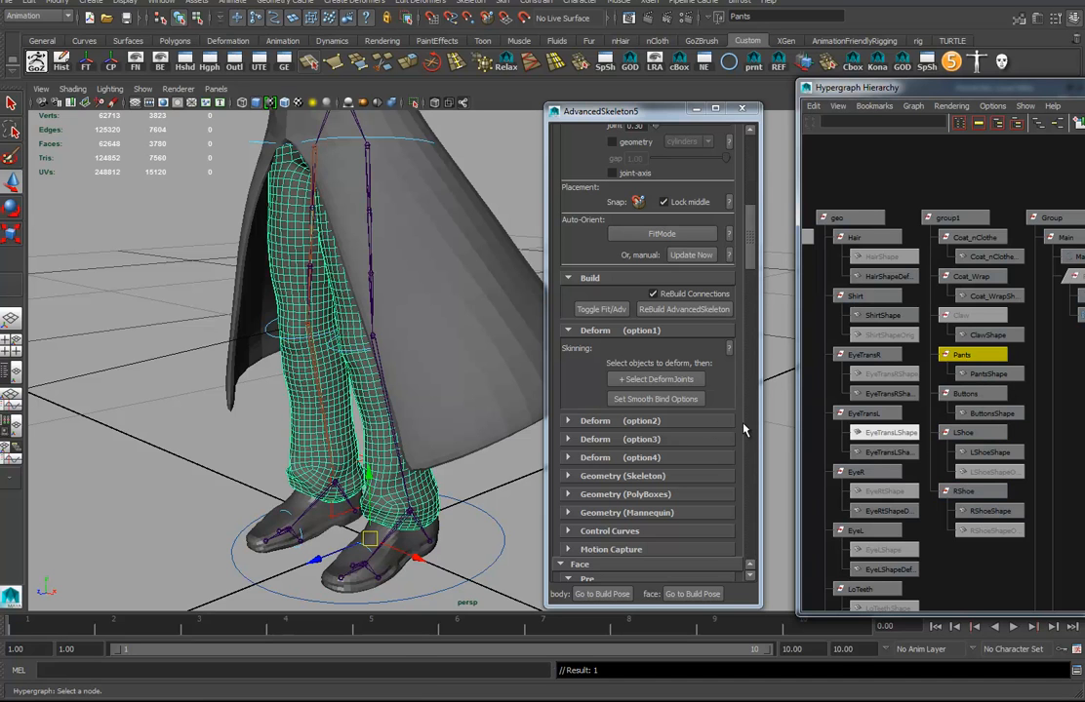
{"action": "left_click", "coordinate": [660, 379]}
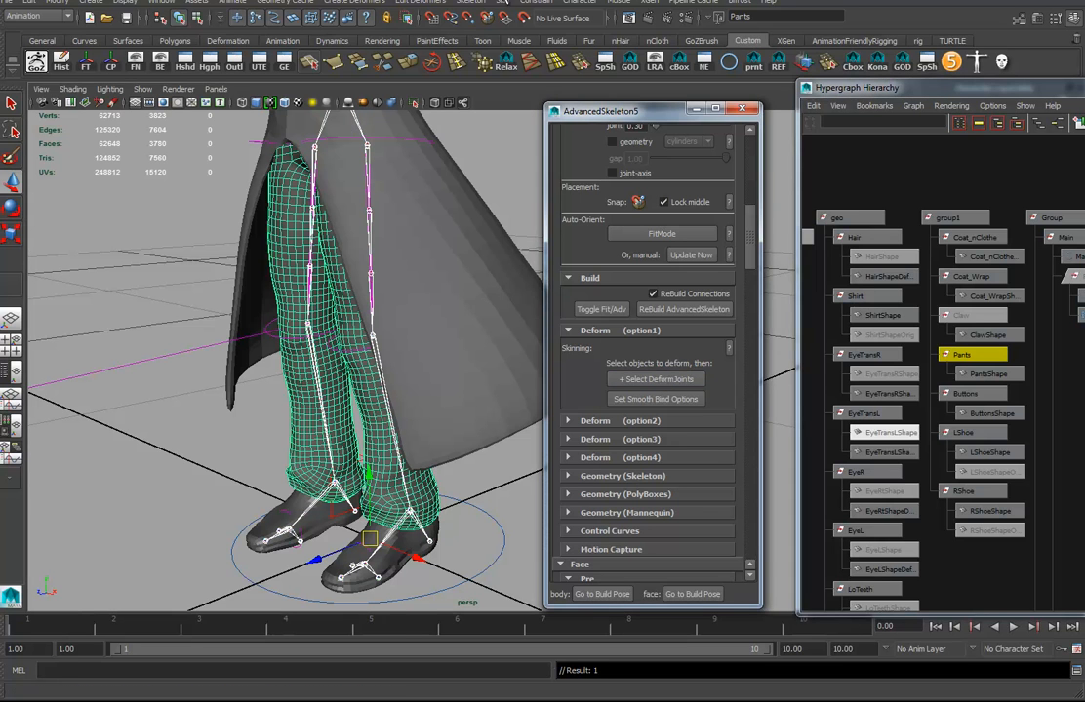
{"action": "left_click", "coordinate": [476, 4]}
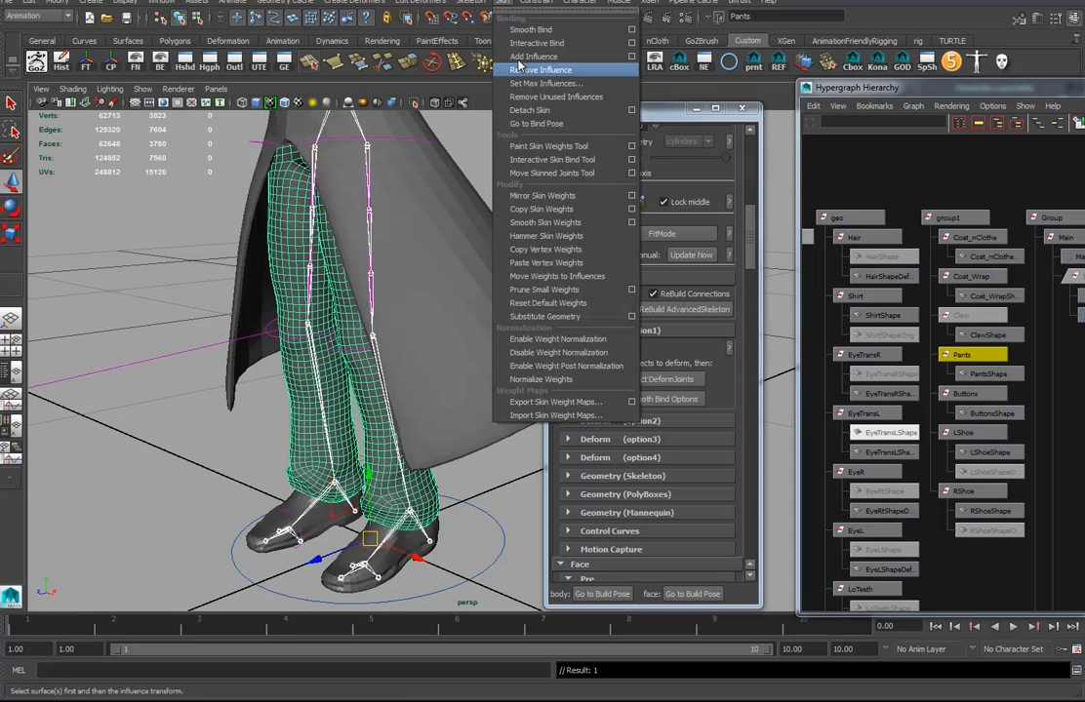
{"action": "left_click", "coordinate": [468, 30]}
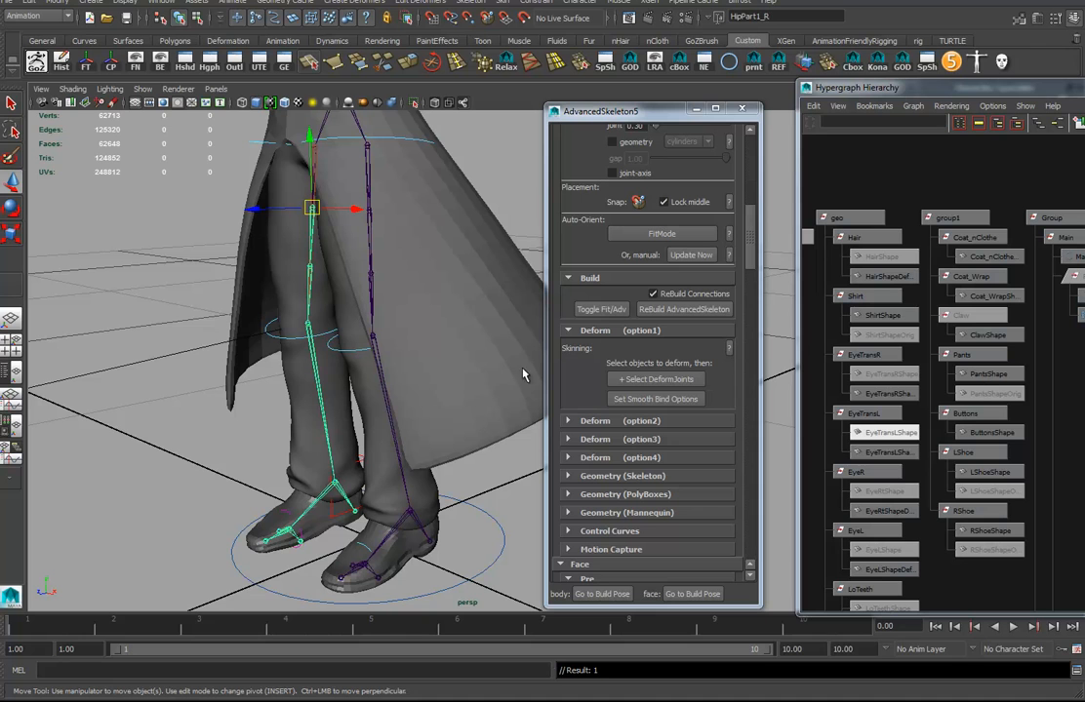
Copy the skin weights from Body to Pants.
{"action": "middle_click_drag", "start_coordinate": [956, 527], "coordinate": [969, 234], "text": "alt"}
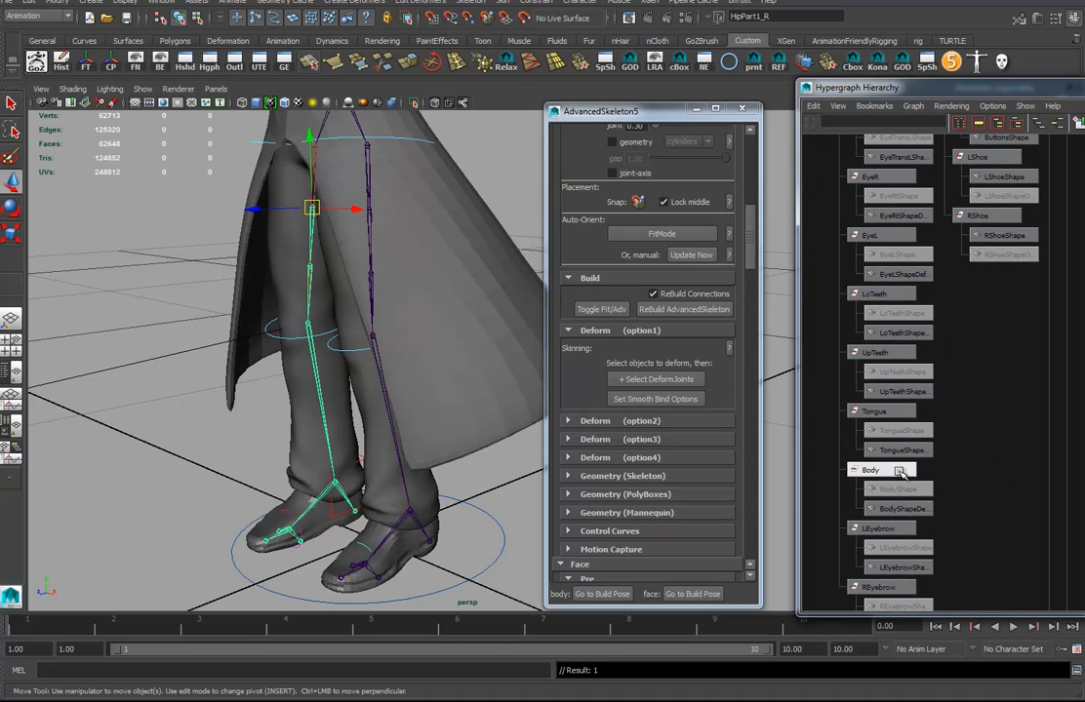
{"action": "left_click", "coordinate": [900, 473]}
{"action": "middle_click_drag", "start_coordinate": [999, 338], "coordinate": [963, 575], "text": "alt"}
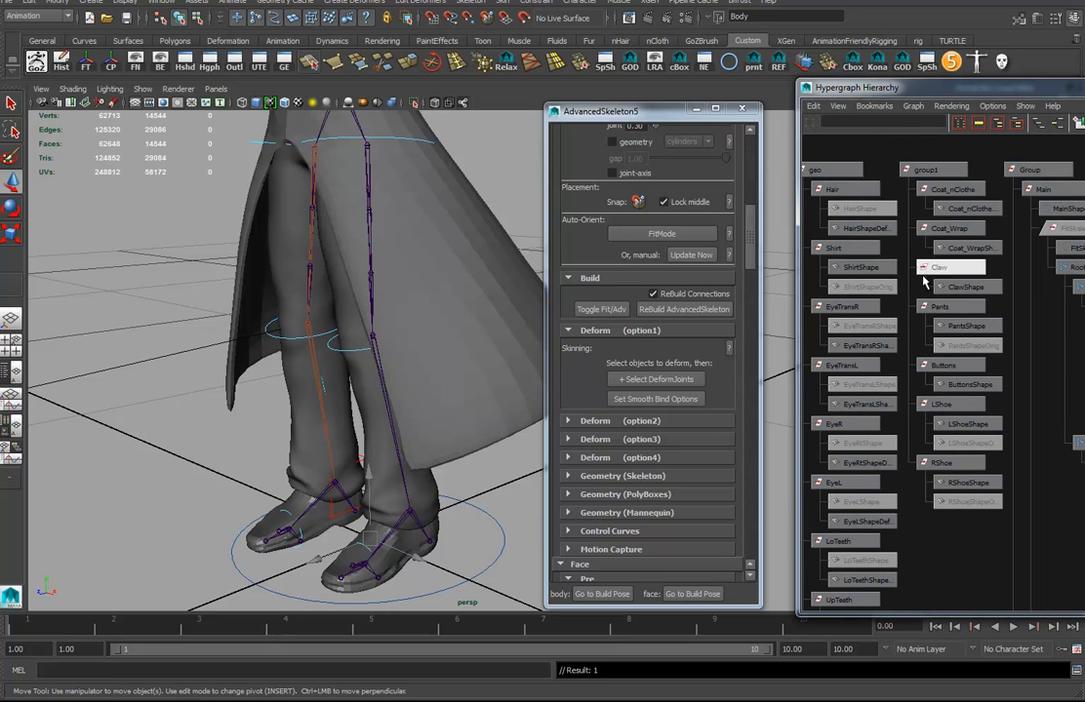
{"action": "left_click", "coordinate": [943, 308]}
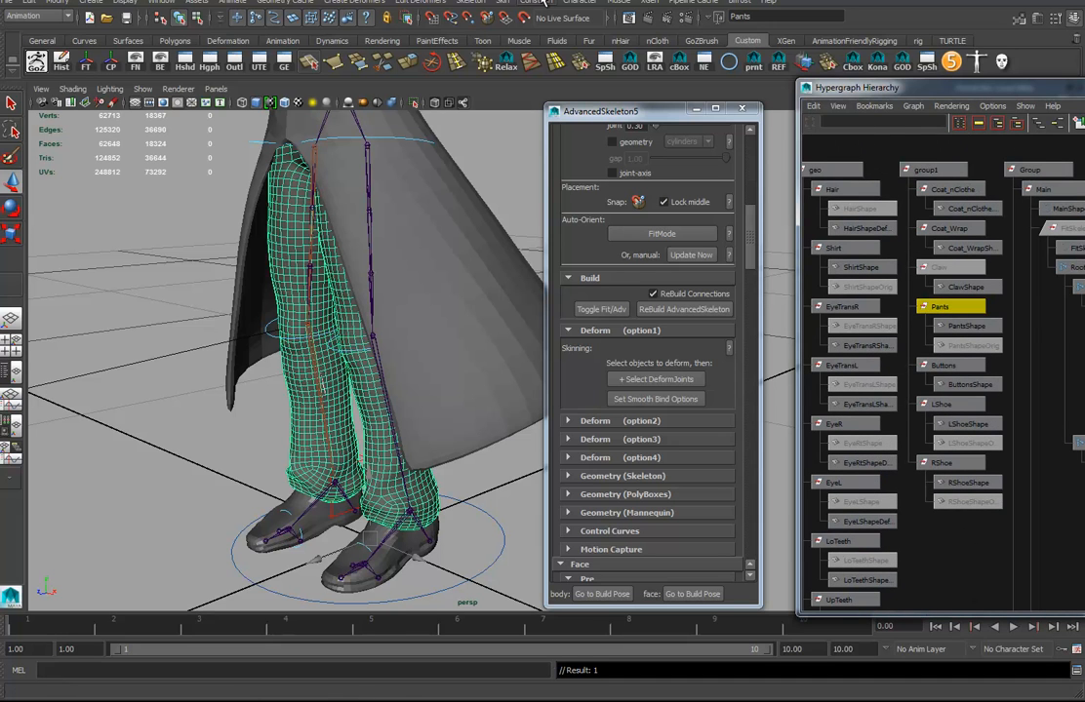
{"action": "left_click", "coordinate": [508, 3]}
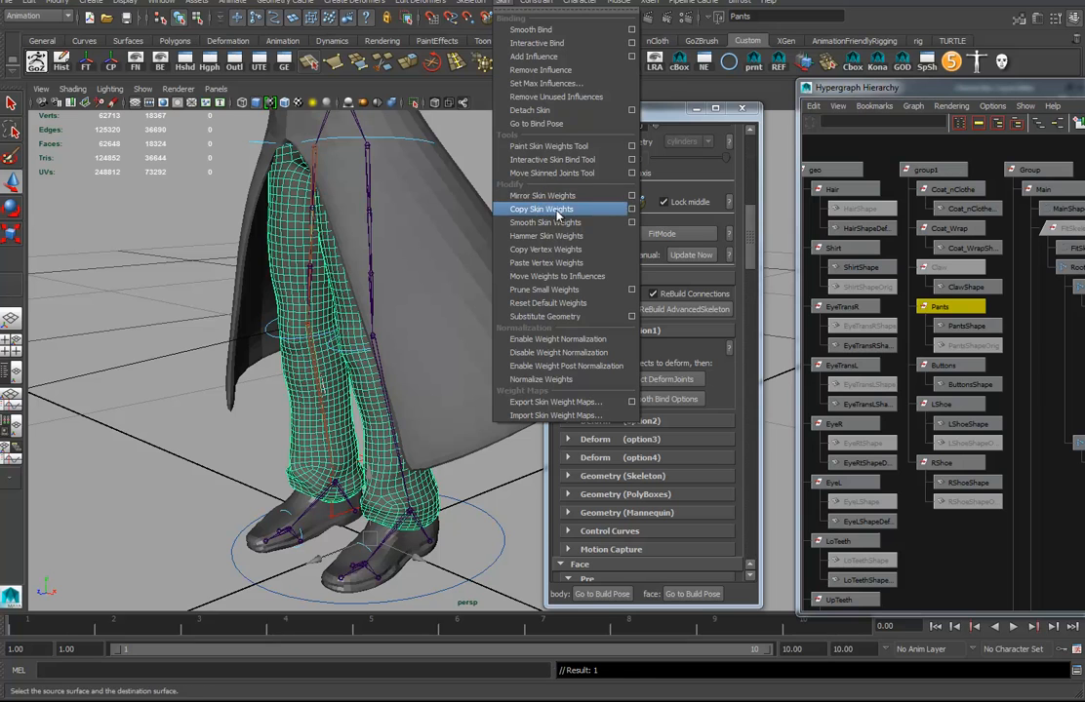
{"action": "left_click", "coordinate": [553, 206]}
Examine the coat and its buttons on the character's torso, and review the group1 clothing hierarchy.
{"action": "middle_click_drag", "start_coordinate": [450, 328], "coordinate": [400, 410], "text": "alt"}
{"action": "middle_click_drag", "start_coordinate": [318, 399], "coordinate": [317, 419], "text": "alt"}
{"action": "left_click_drag", "start_coordinate": [317, 419], "coordinate": [342, 327], "text": "alt"}
{"action": "middle_click_drag", "start_coordinate": [378, 375], "coordinate": [364, 439], "text": "alt"}
{"action": "middle_click_drag", "start_coordinate": [365, 313], "coordinate": [376, 432], "text": "alt"}
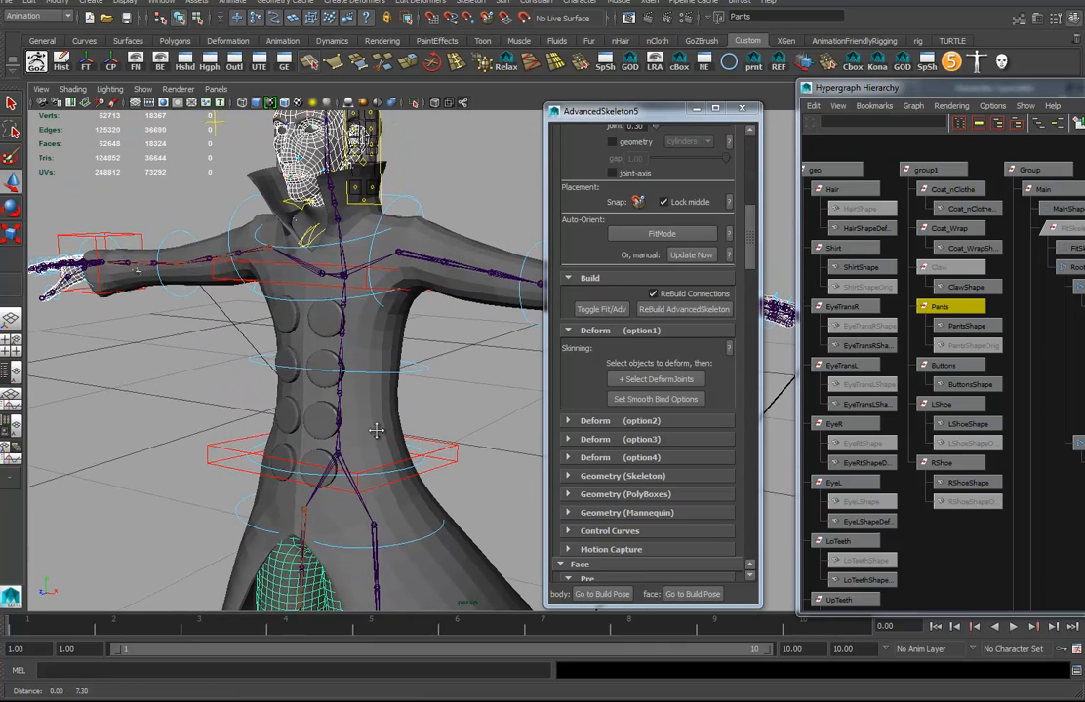
{"action": "middle_click_drag", "start_coordinate": [454, 557], "coordinate": [479, 210], "text": "alt"}
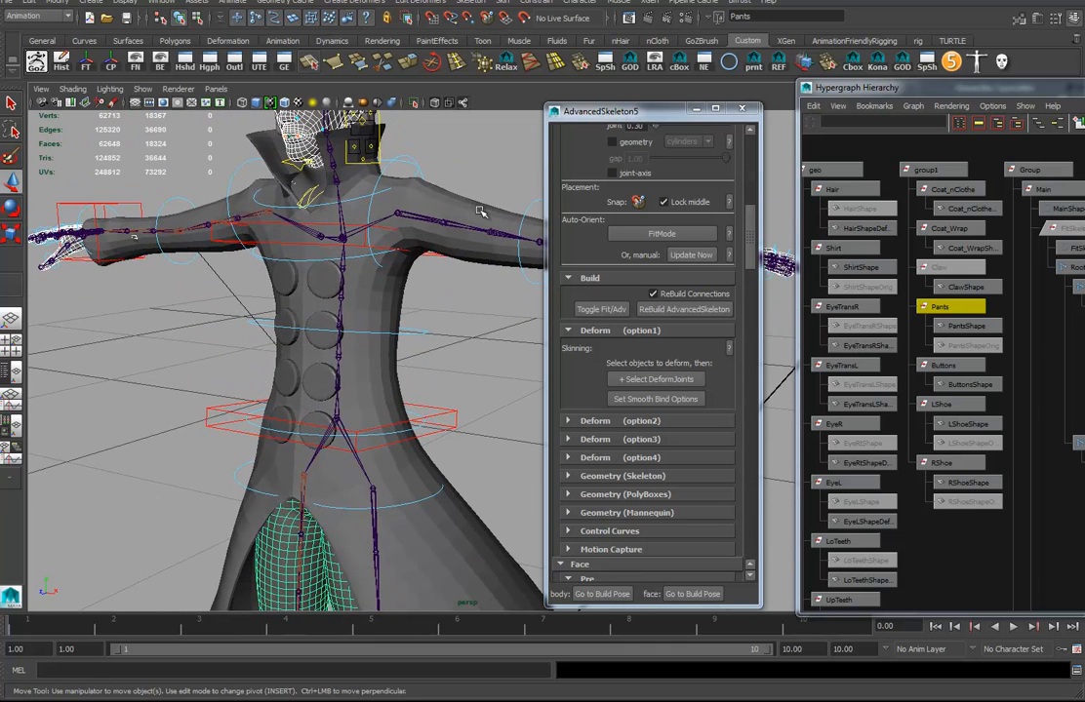
{"action": "left_click_drag", "start_coordinate": [481, 335], "coordinate": [364, 277], "text": "alt"}
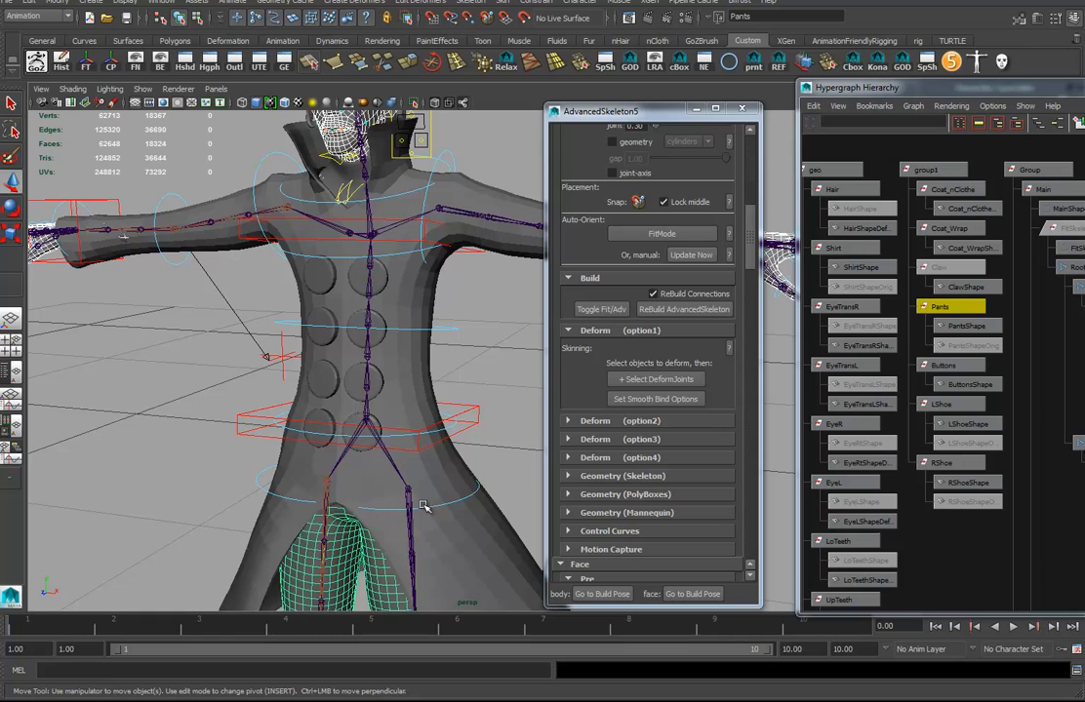
{"action": "middle_click_drag", "start_coordinate": [431, 392], "coordinate": [410, 441], "text": "alt"}
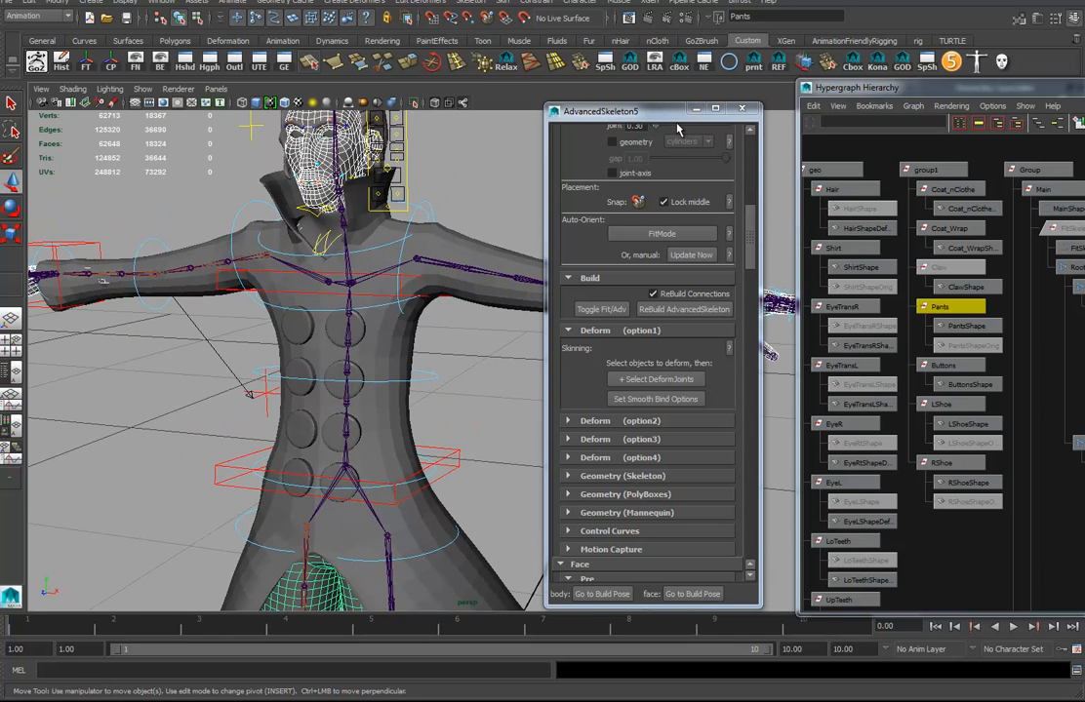
{"action": "middle_click_drag", "start_coordinate": [990, 288], "coordinate": [997, 345], "text": "alt"}
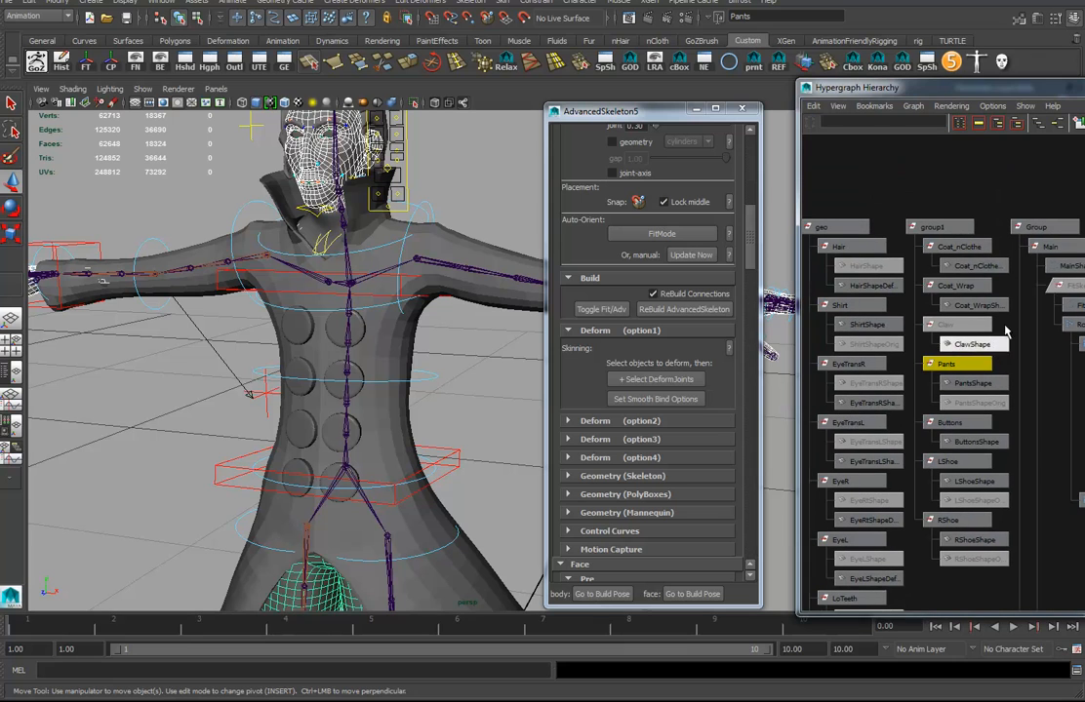
Isolate Coat_nClothe and examine its mesh from the collar and sleeves down to the inner hem, then restore the full character display.
{"action": "left_click", "coordinate": [956, 246]}
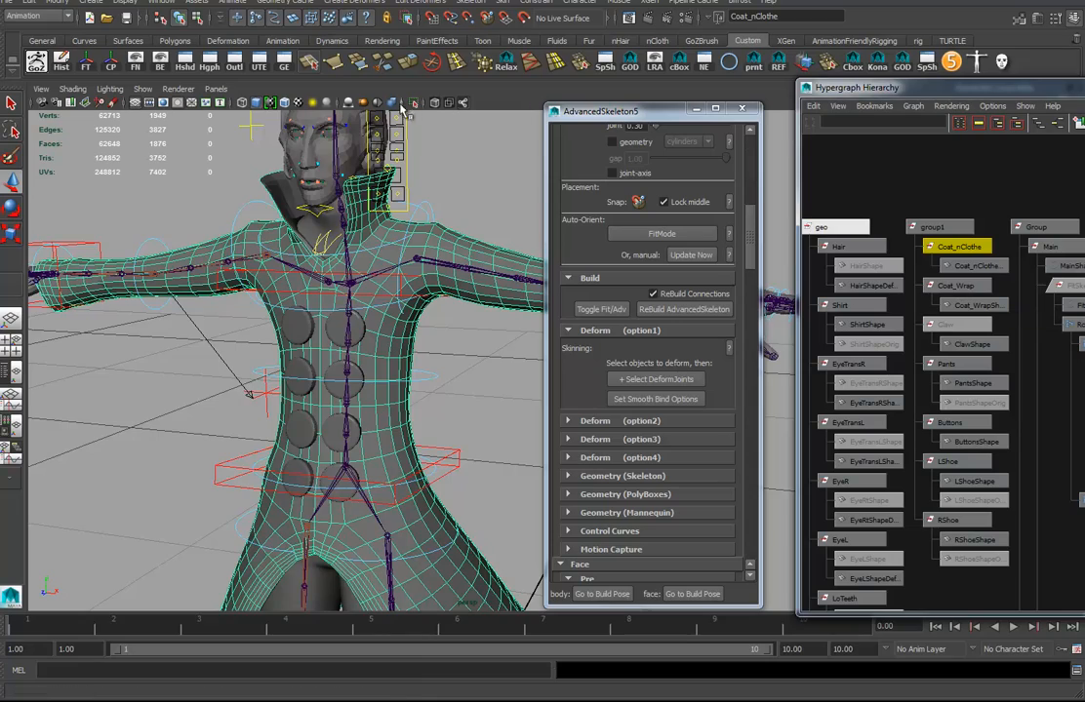
{"action": "key", "text": "ctrl+1"}
{"action": "scroll", "coordinate": [336, 361], "scroll_direction": "down", "scroll_amount": 2}
{"action": "left_click_drag", "start_coordinate": [335, 359], "coordinate": [297, 317], "text": "alt"}
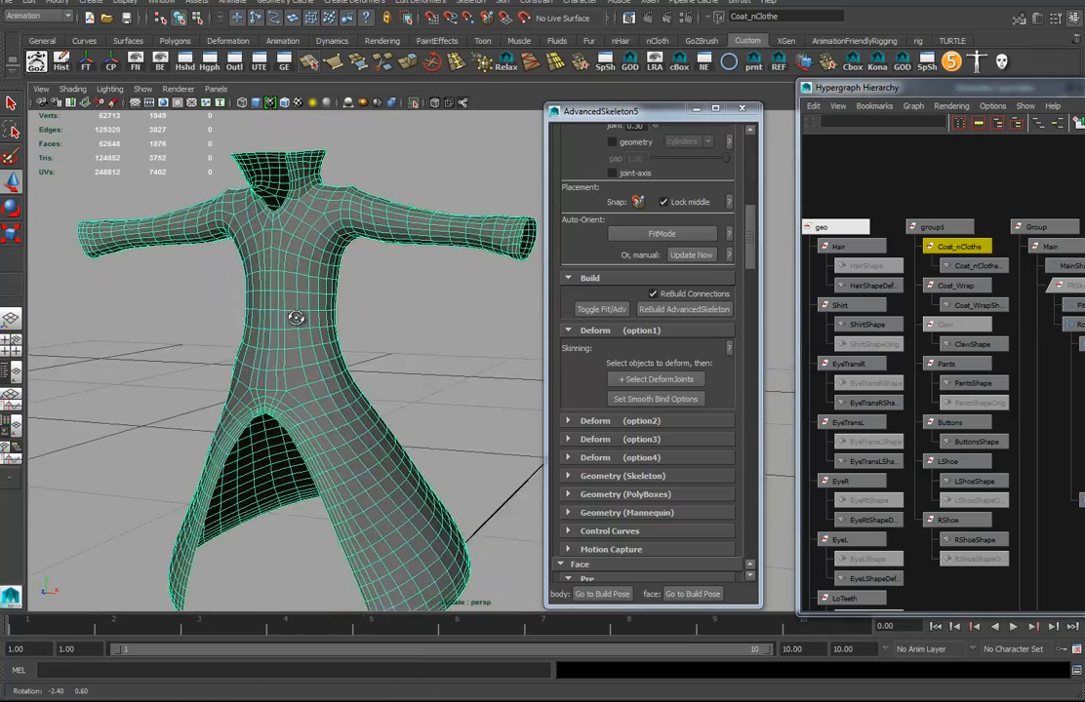
{"action": "middle_click_drag", "start_coordinate": [297, 317], "coordinate": [335, 286], "text": "alt"}
{"action": "left_click_drag", "start_coordinate": [335, 286], "coordinate": [313, 270], "text": "alt"}
{"action": "right_click_drag", "start_coordinate": [312, 269], "coordinate": [460, 314], "text": "alt"}
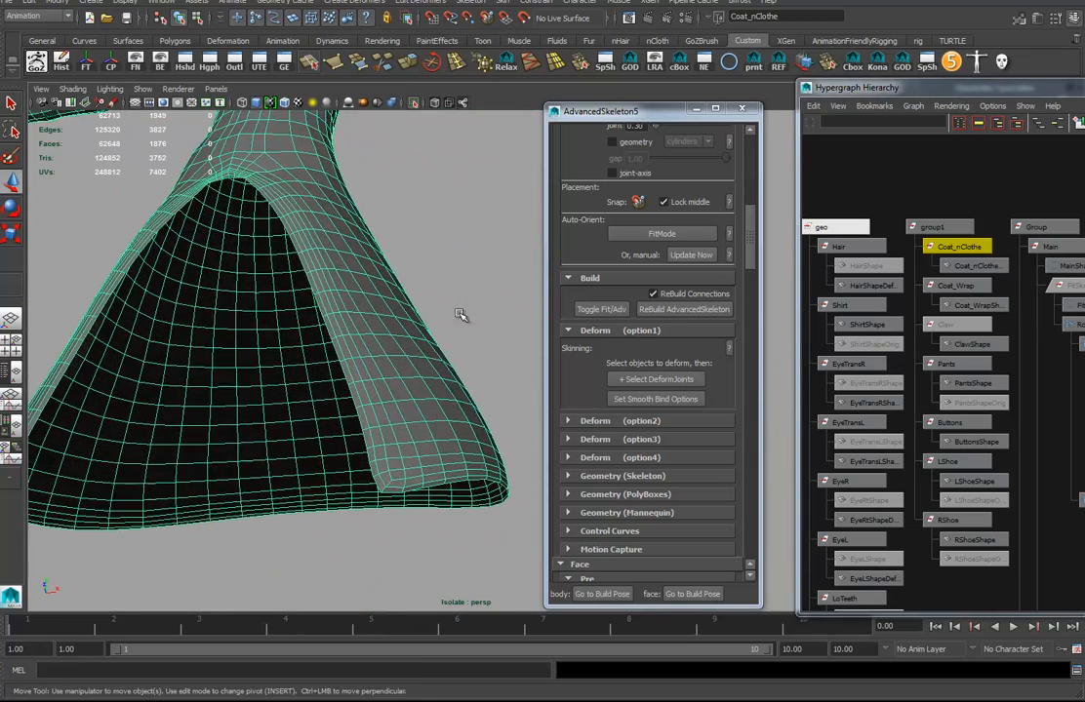
{"action": "right_click_drag", "start_coordinate": [391, 491], "coordinate": [460, 484], "text": "alt"}
{"action": "left_click_drag", "start_coordinate": [460, 484], "coordinate": [362, 434], "text": "alt"}
{"action": "left_click_drag", "start_coordinate": [505, 442], "coordinate": [314, 382], "text": "alt"}
{"action": "left_click_drag", "start_coordinate": [376, 427], "coordinate": [327, 307], "text": "alt"}
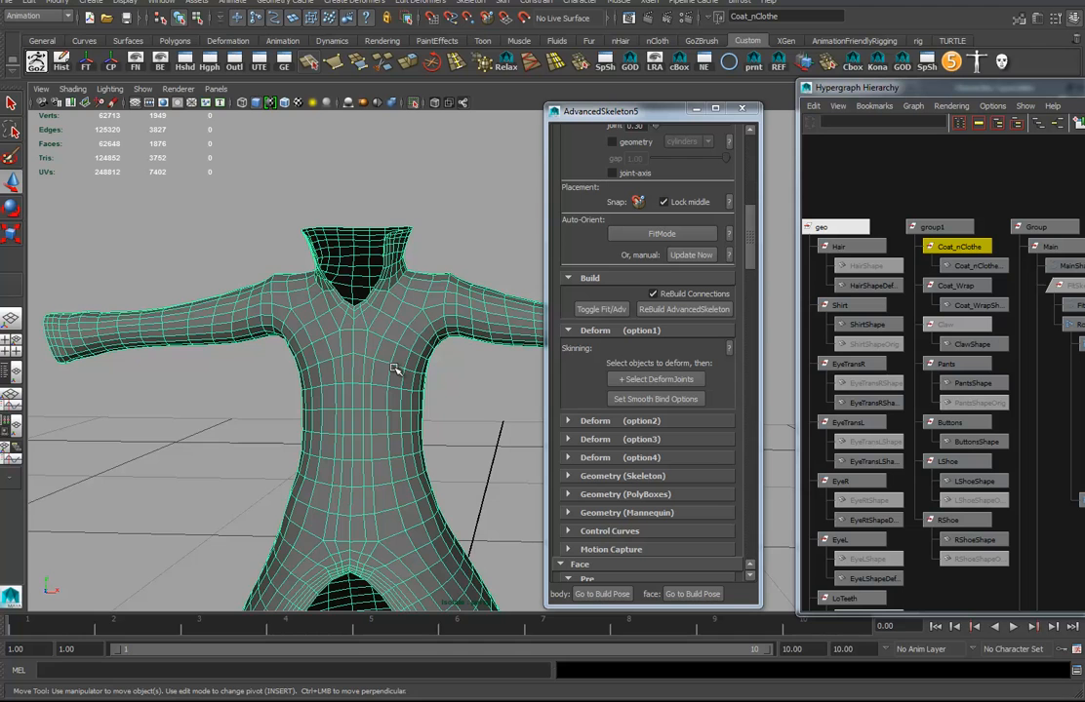
{"action": "left_click_drag", "start_coordinate": [418, 375], "coordinate": [355, 353], "text": "alt"}
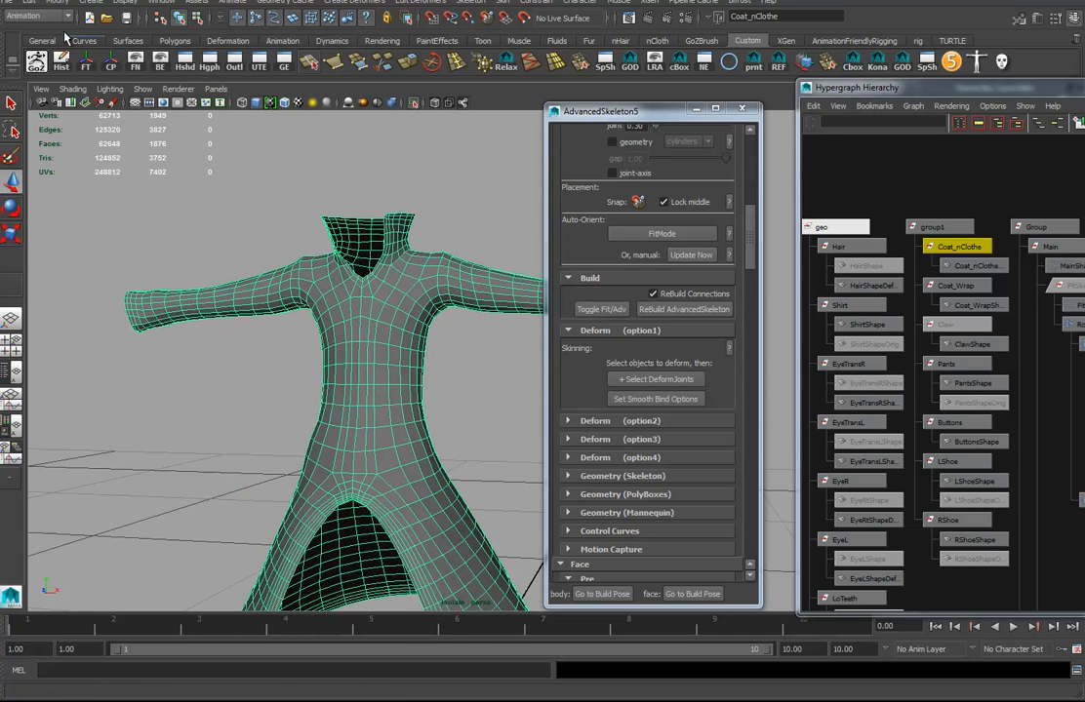
{"action": "left_click_drag", "start_coordinate": [427, 378], "coordinate": [429, 322], "text": "alt"}
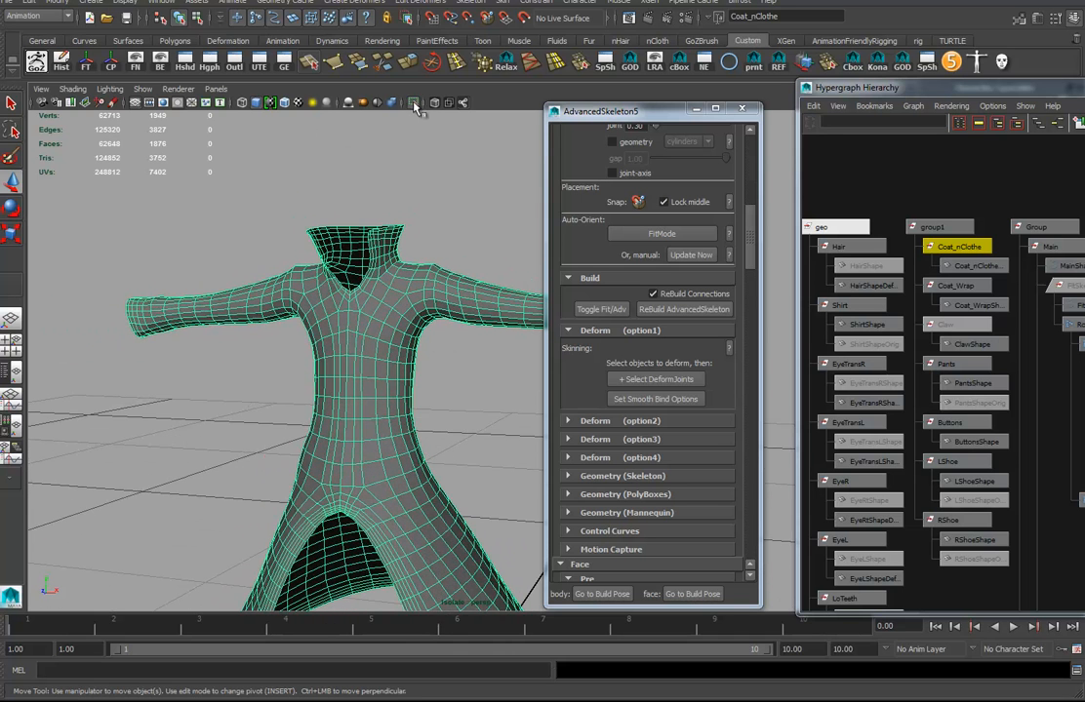
{"action": "left_click", "coordinate": [414, 104]}
Smooth bind Coat_nClothe to the AdvancedSkeleton deform joints.
{"action": "left_click_drag", "start_coordinate": [426, 394], "coordinate": [432, 359], "text": "alt"}
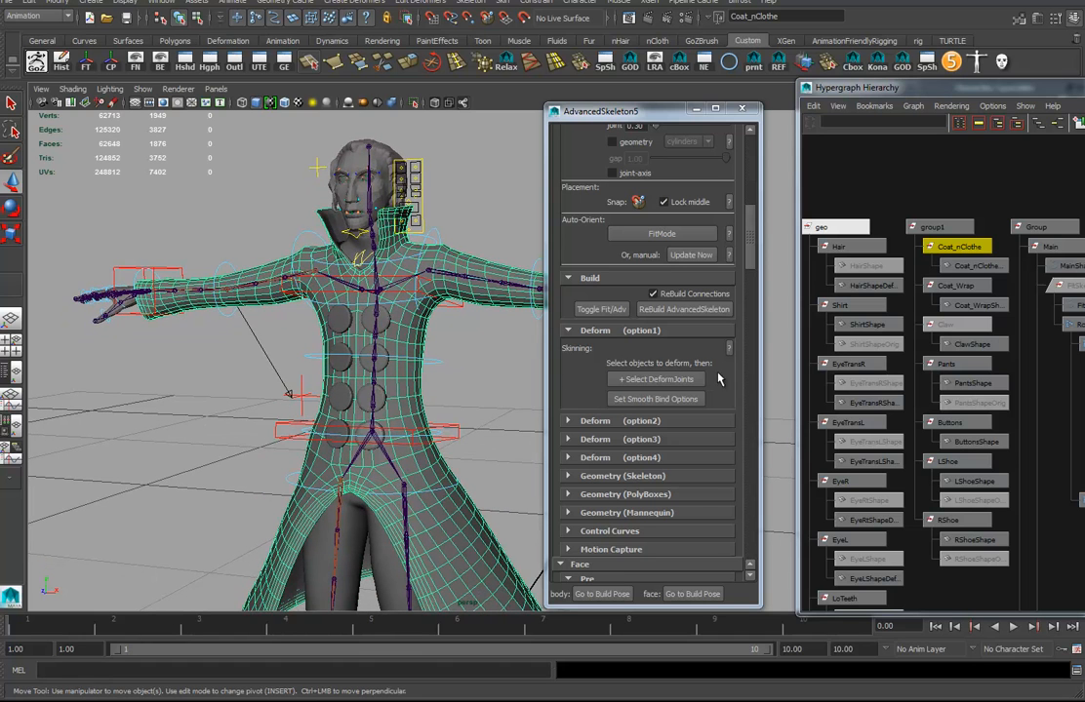
{"action": "left_click", "coordinate": [683, 379]}
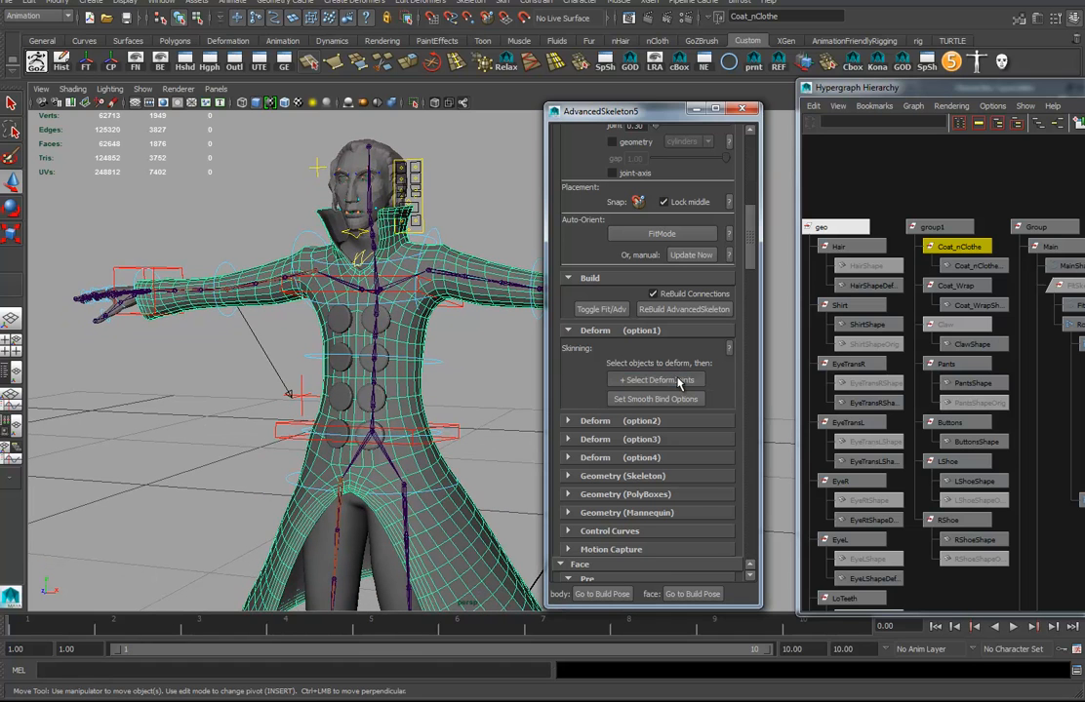
{"action": "left_click", "coordinate": [503, 2]}
{"action": "key", "text": "ctrl+z"}
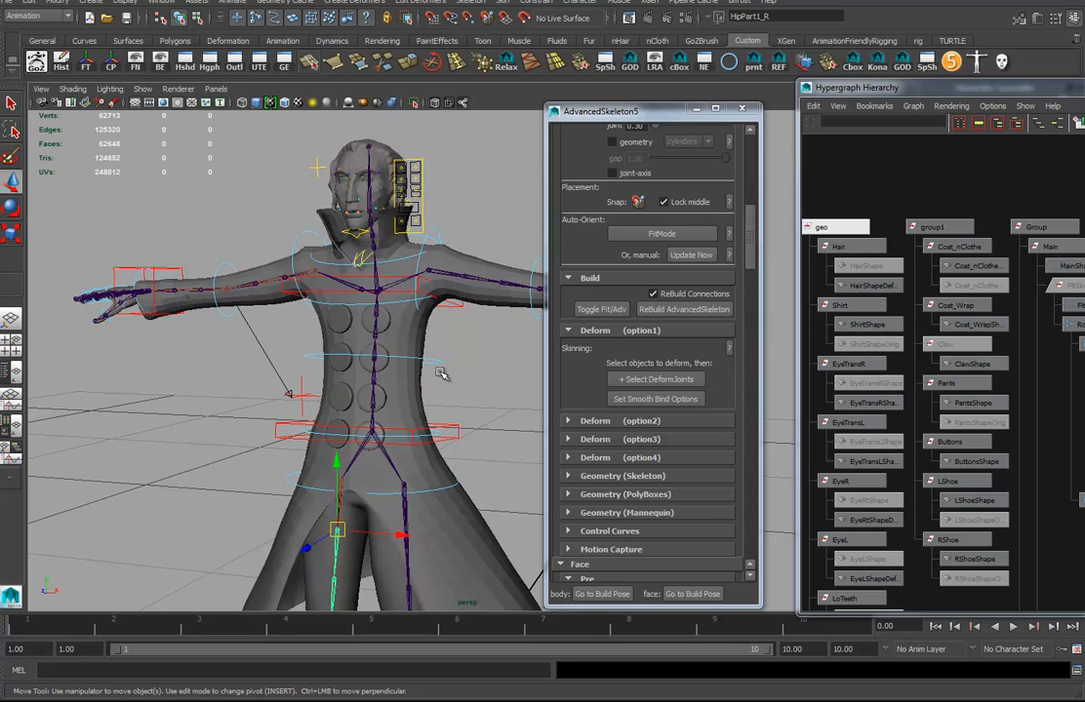
Copy the skin weights from Body to Coat_nClothe.
{"action": "left_click", "coordinate": [952, 245]}
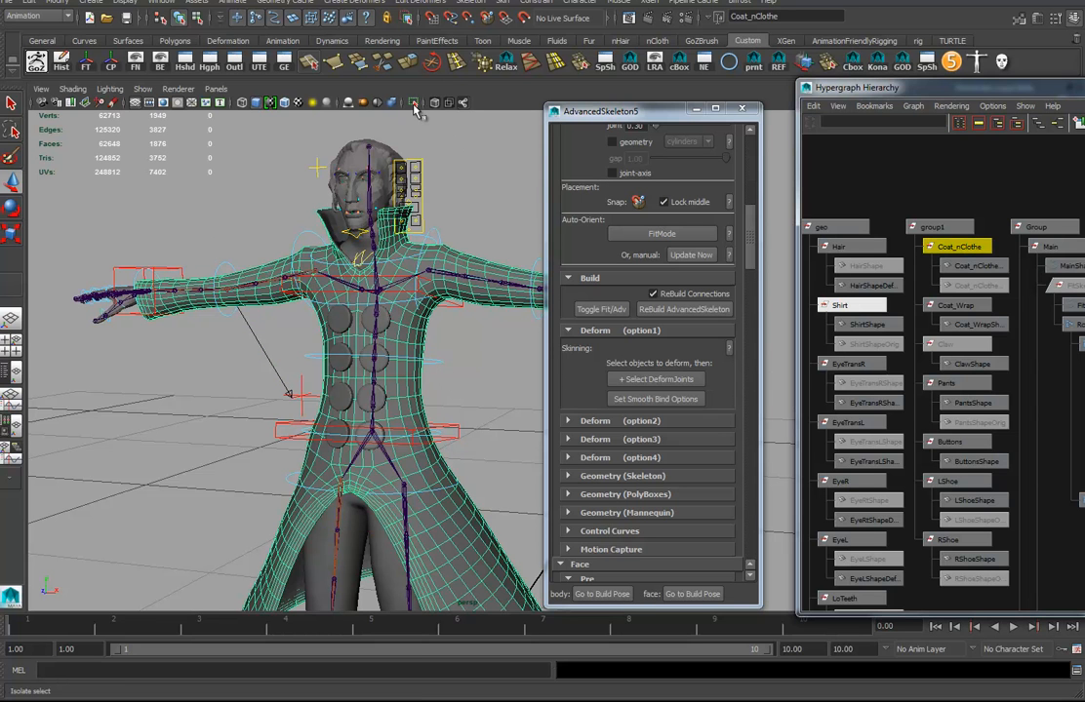
{"action": "middle_click_drag", "start_coordinate": [979, 464], "coordinate": [990, 239], "text": "alt"}
{"action": "left_click", "coordinate": [863, 550]}
{"action": "middle_click_drag", "start_coordinate": [994, 399], "coordinate": [993, 566], "text": "alt"}
{"action": "left_click", "coordinate": [968, 189]}
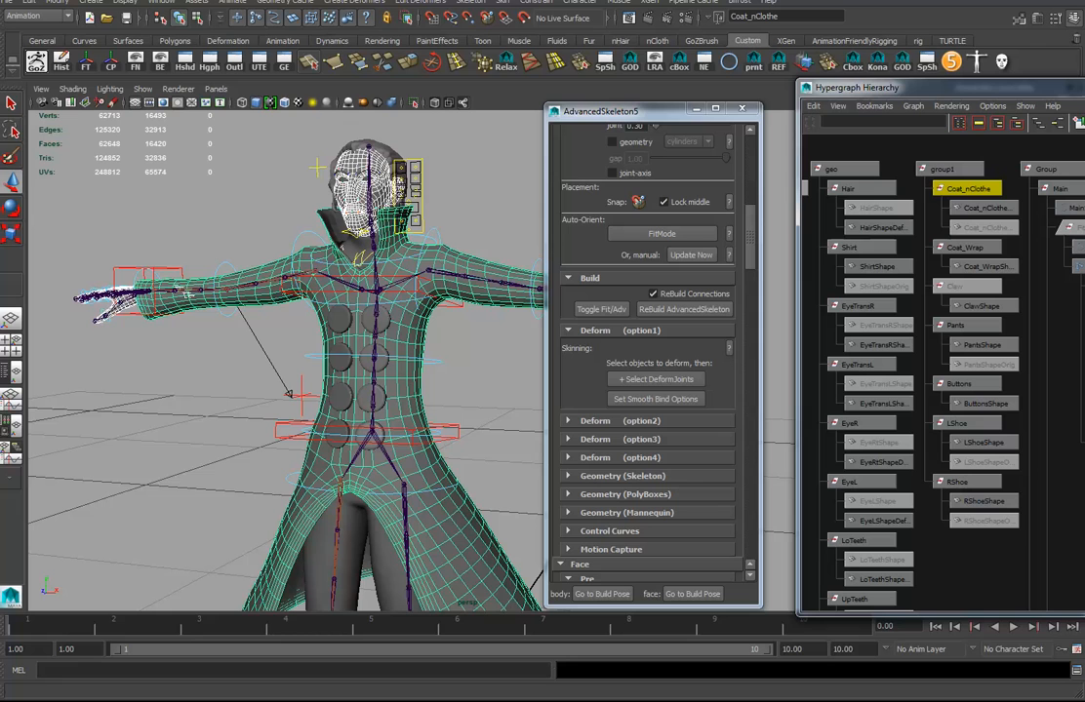
{"action": "left_click", "coordinate": [502, 4]}
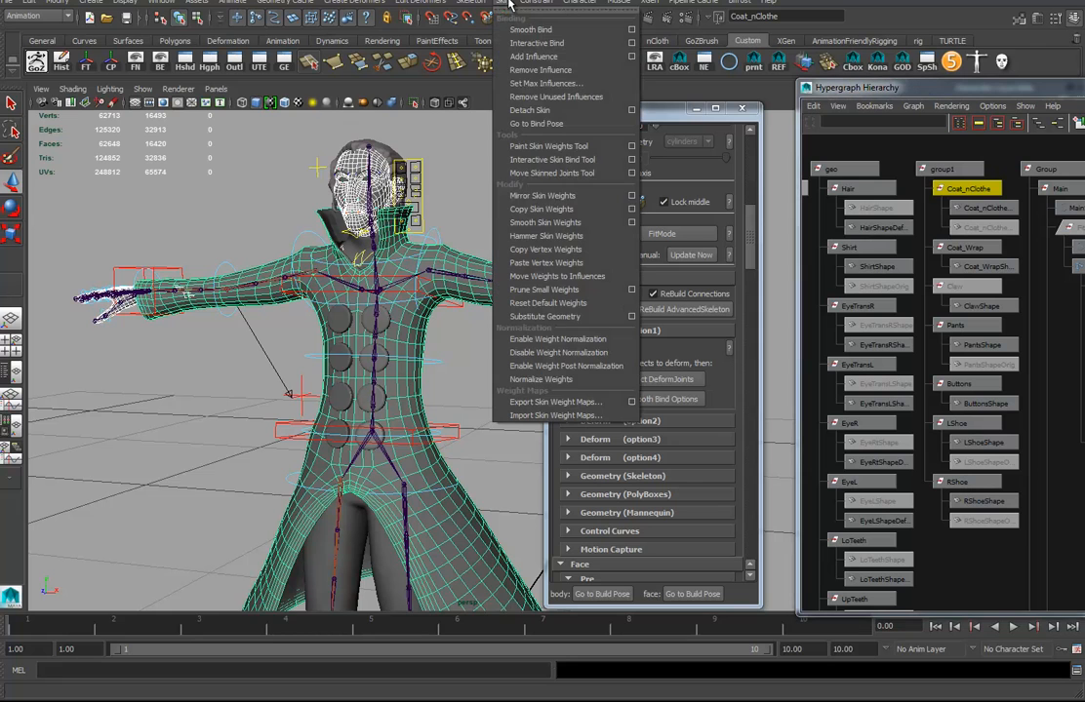
{"action": "left_click", "coordinate": [524, 211]}
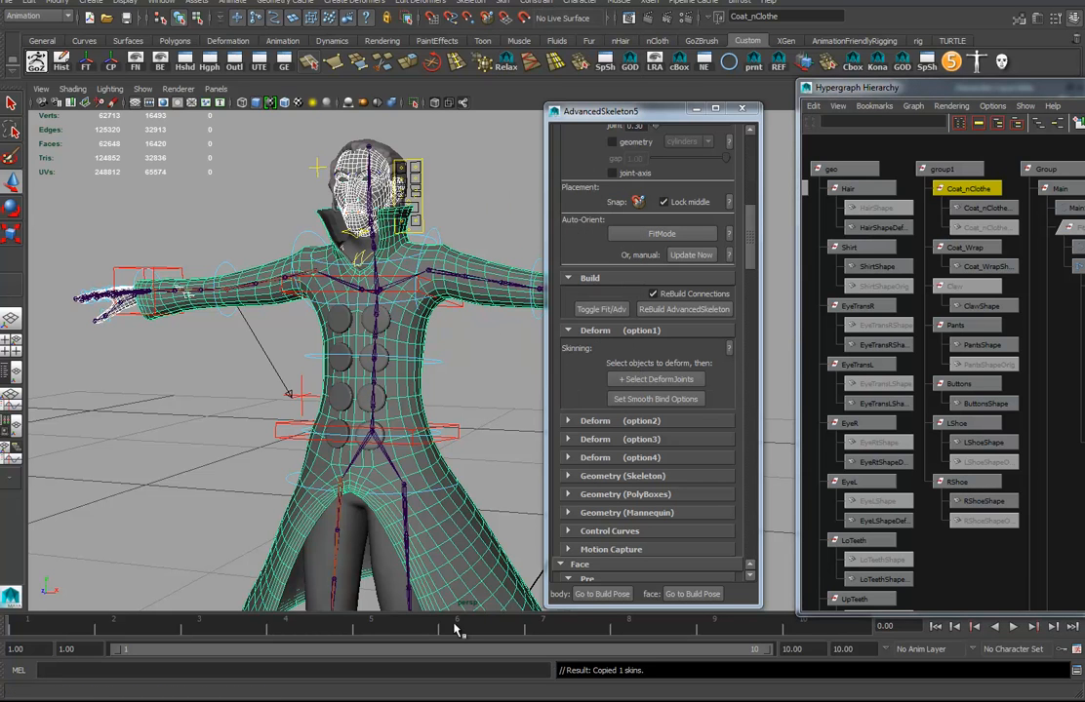
{"action": "key", "text": "w"}
{"action": "middle_click_drag", "start_coordinate": [442, 370], "coordinate": [384, 357], "text": "alt"}
{"action": "middle_click_drag", "start_coordinate": [458, 351], "coordinate": [497, 366], "text": "alt"}
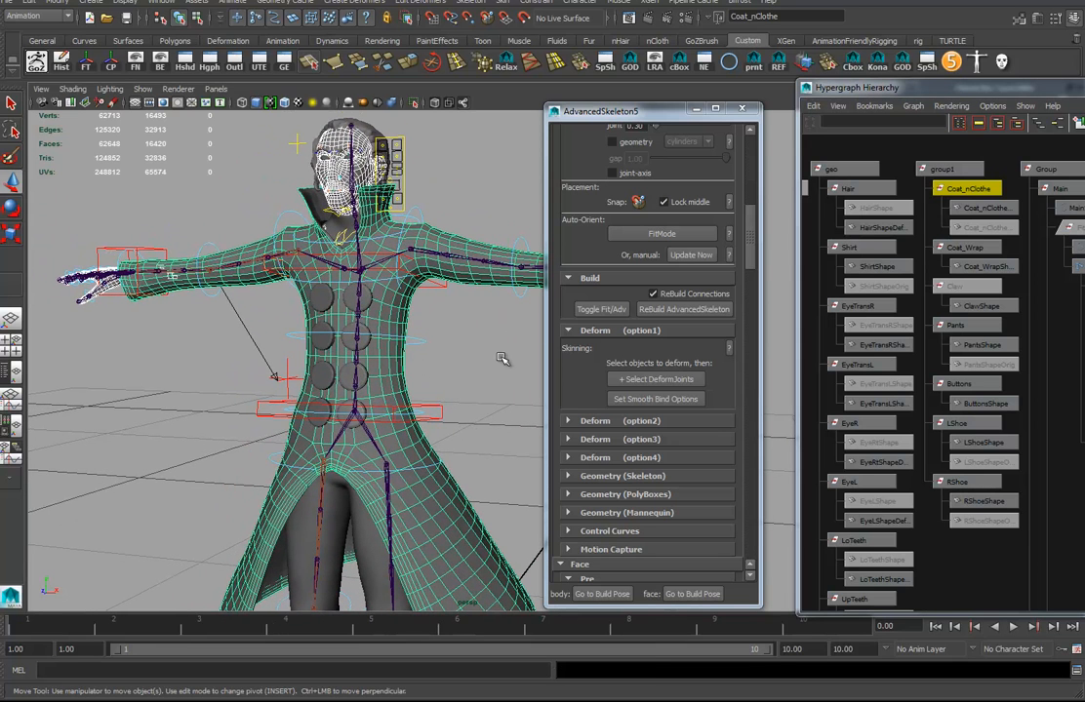
Switch to the nDynamics menu set and turn Coat_nClothe into an nCloth object.
{"action": "left_click", "coordinate": [990, 190]}
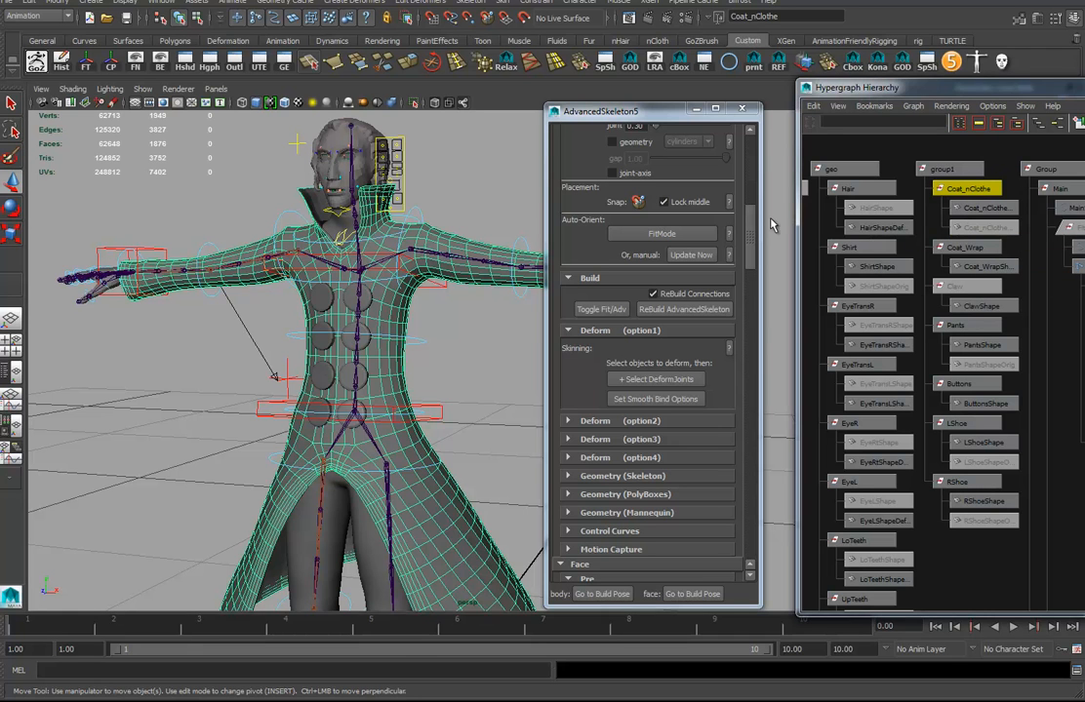
{"action": "left_click_drag", "start_coordinate": [226, 248], "coordinate": [298, 200], "text": "alt"}
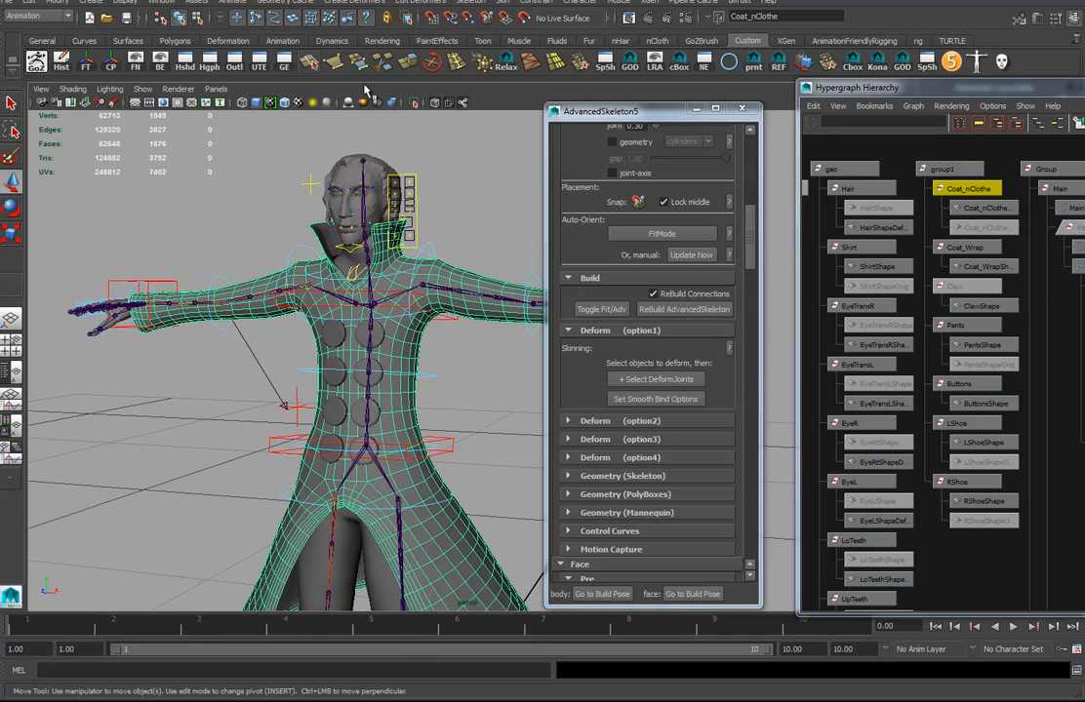
{"action": "left_click", "coordinate": [66, 17]}
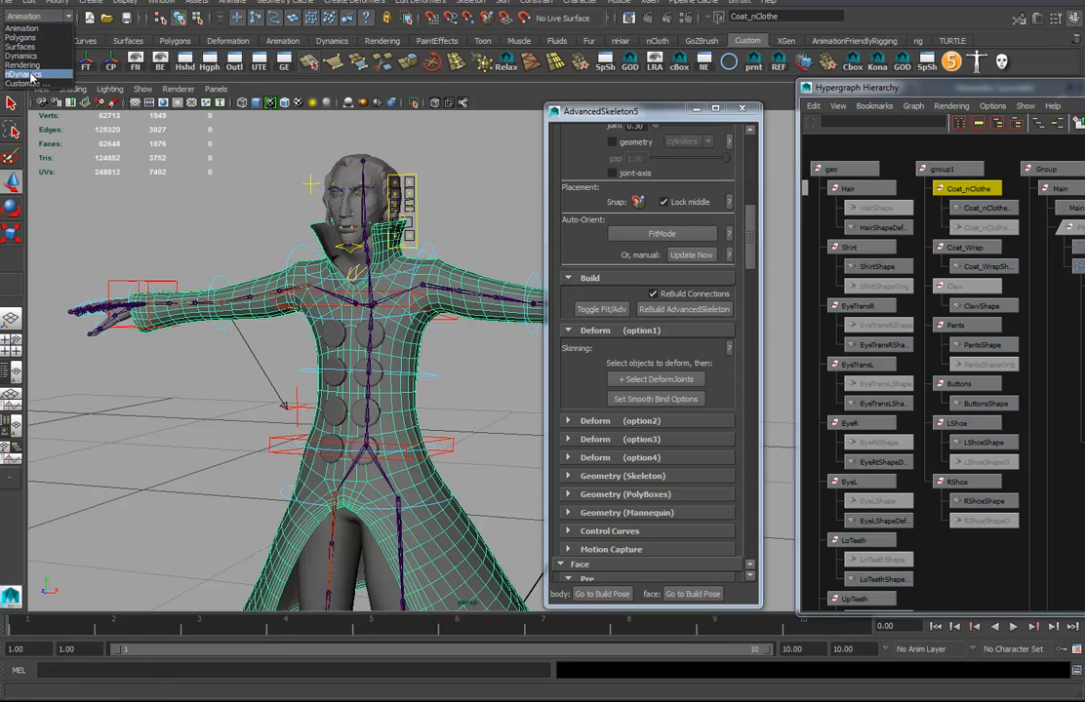
{"action": "left_click", "coordinate": [32, 75]}
{"action": "left_click", "coordinate": [272, 3]}
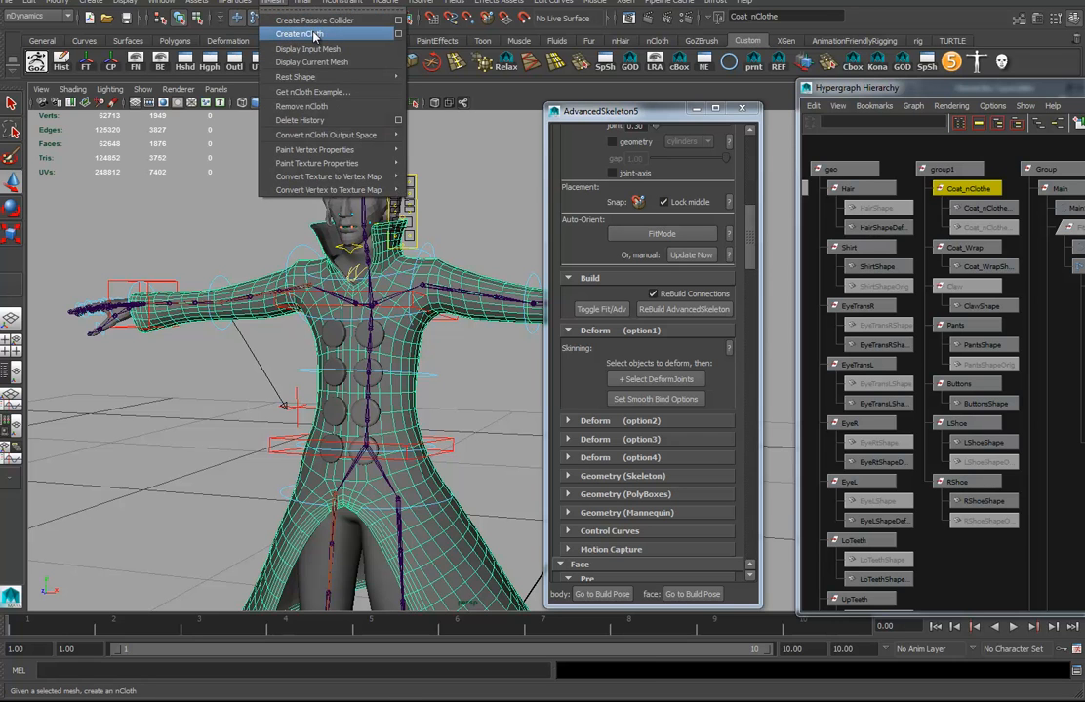
{"action": "left_click", "coordinate": [303, 34]}
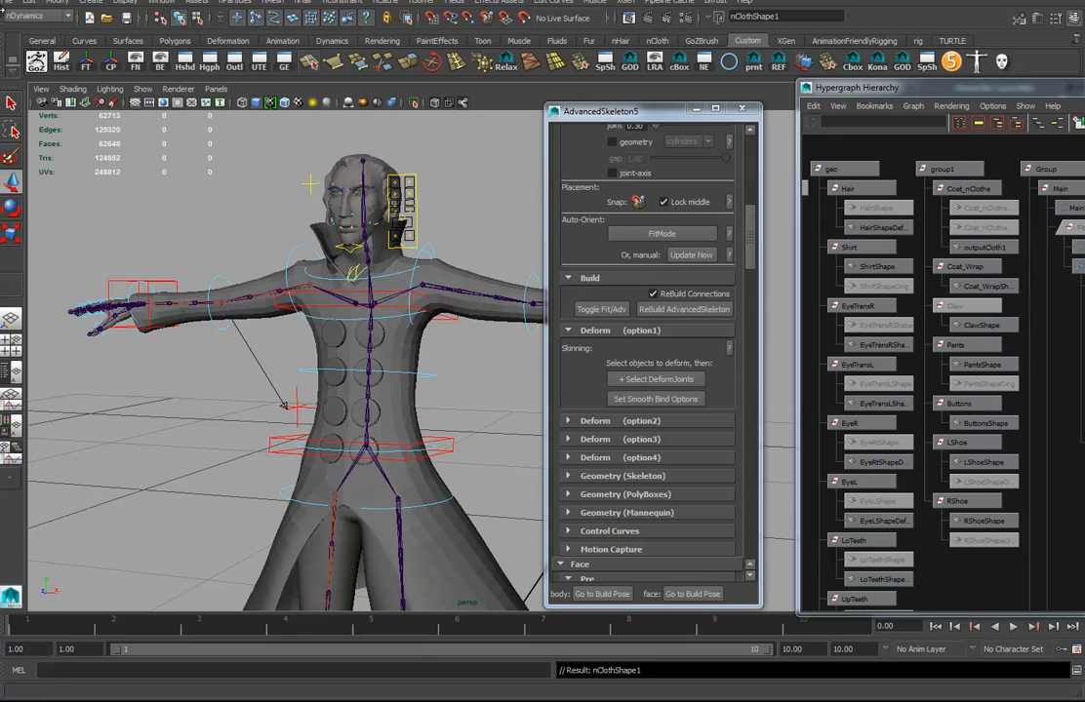
Save the scene under the new name BobFixSarah2.ma in the scenes folder, accepting the student version notice.
{"action": "left_click", "coordinate": [5, 3]}
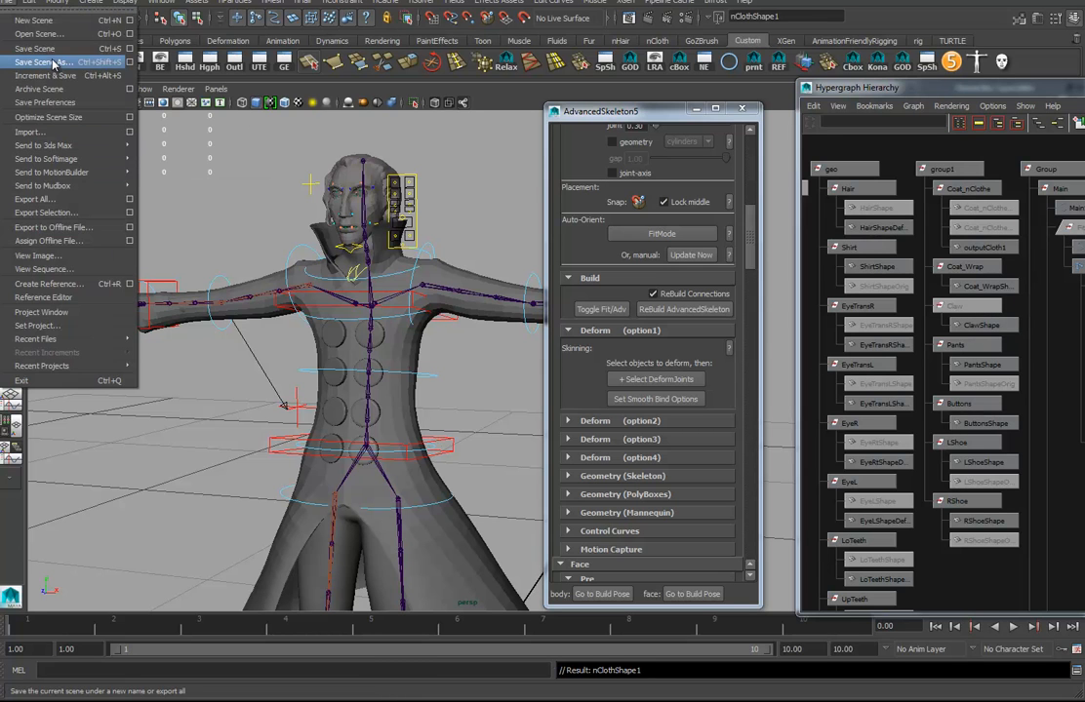
{"action": "left_click", "coordinate": [39, 57]}
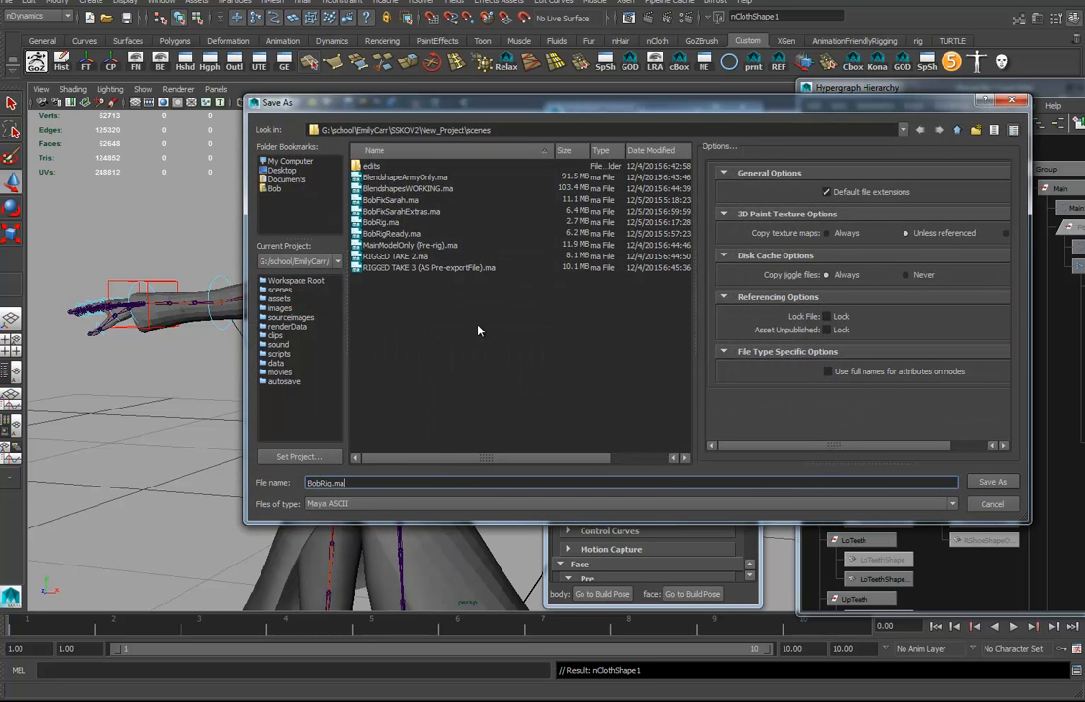
{"action": "left_click", "coordinate": [397, 200]}
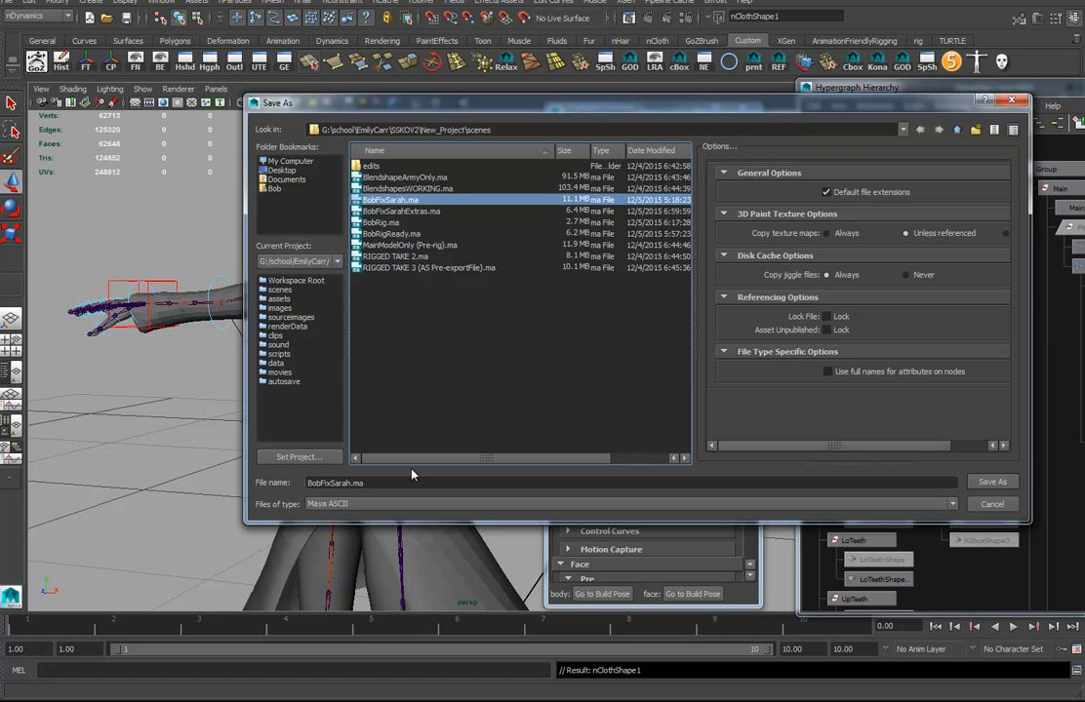
{"action": "left_click", "coordinate": [349, 484]}
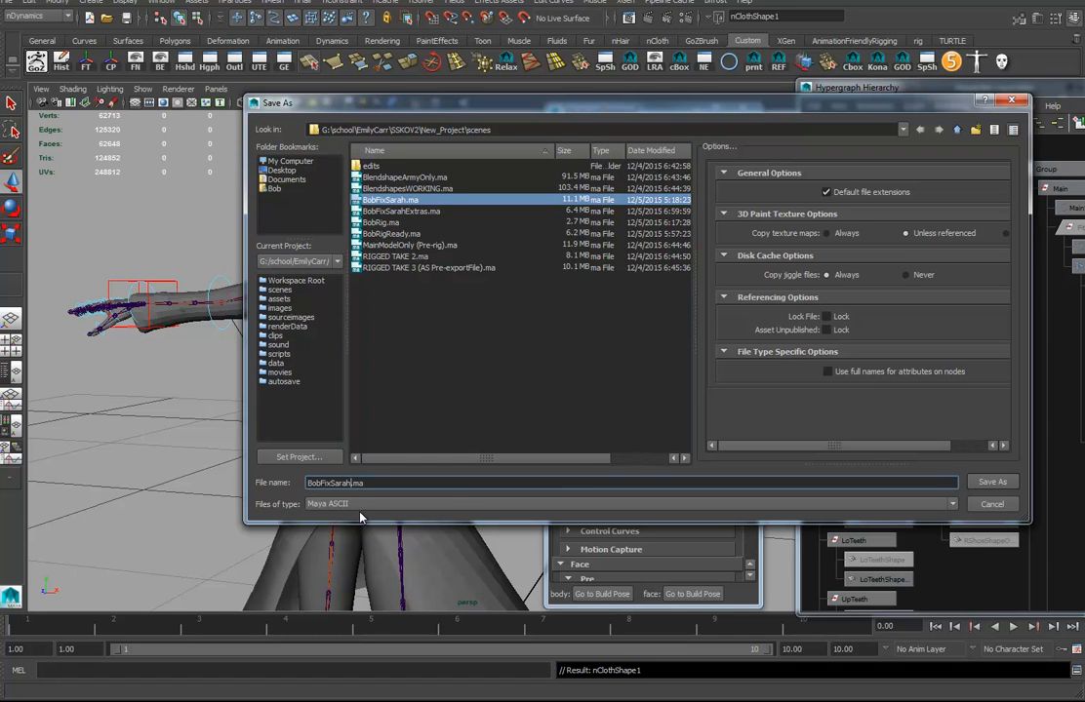
{"action": "key", "text": "Return"}
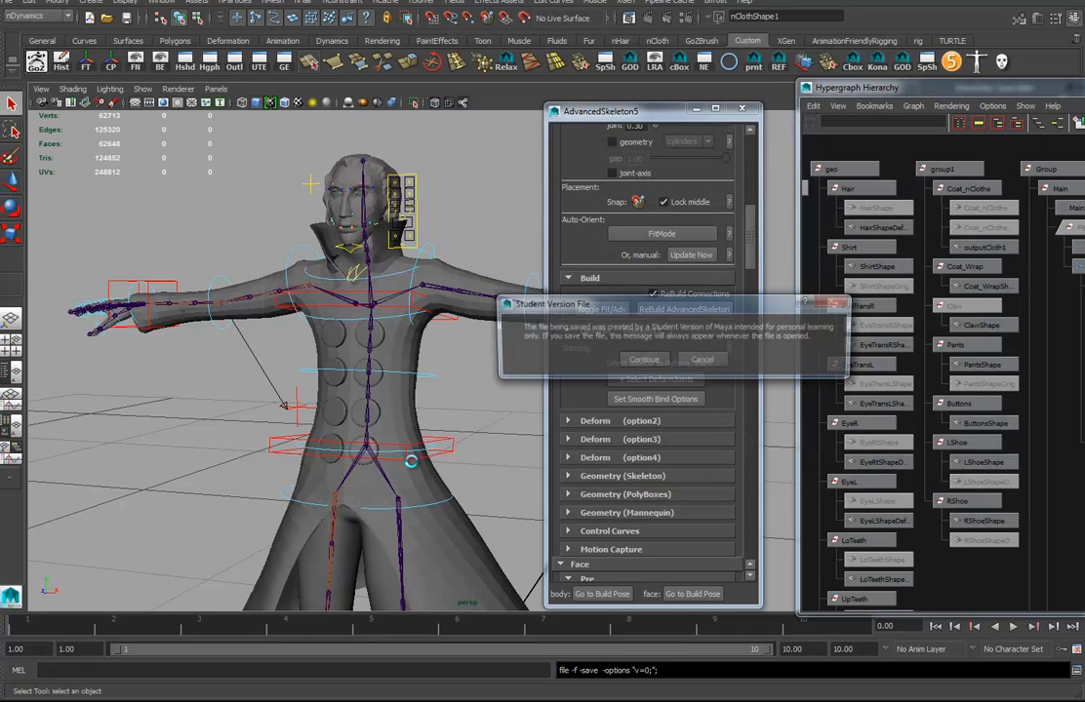
{"action": "left_click", "coordinate": [643, 360]}
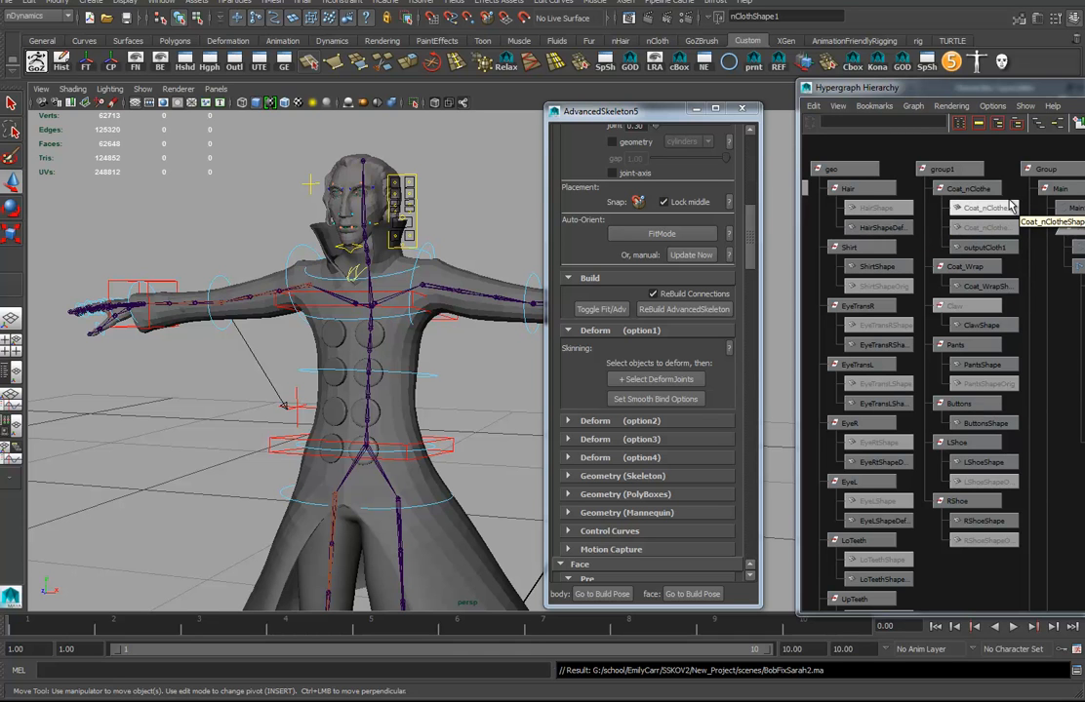
Minimize the AdvancedSkeleton5 window and isolate Coat_nClothe in the perspective view.
{"action": "left_click", "coordinate": [966, 191]}
{"action": "middle_click_drag", "start_coordinate": [494, 491], "coordinate": [454, 483], "text": "alt"}
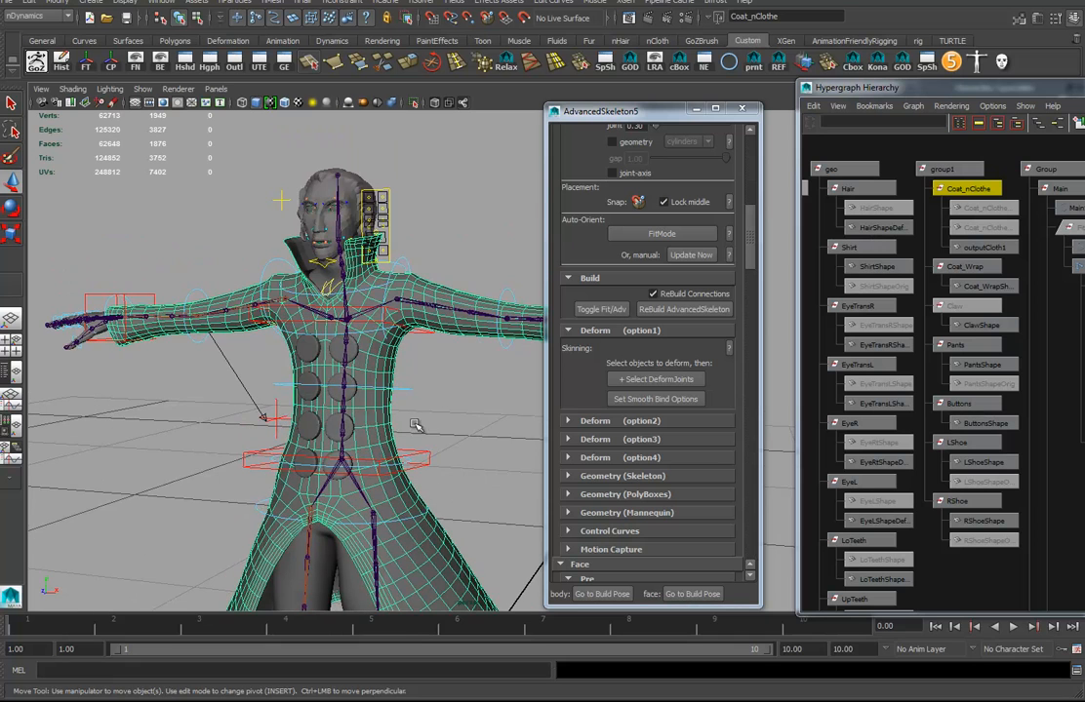
{"action": "left_click_drag", "start_coordinate": [416, 425], "coordinate": [431, 352], "text": "alt"}
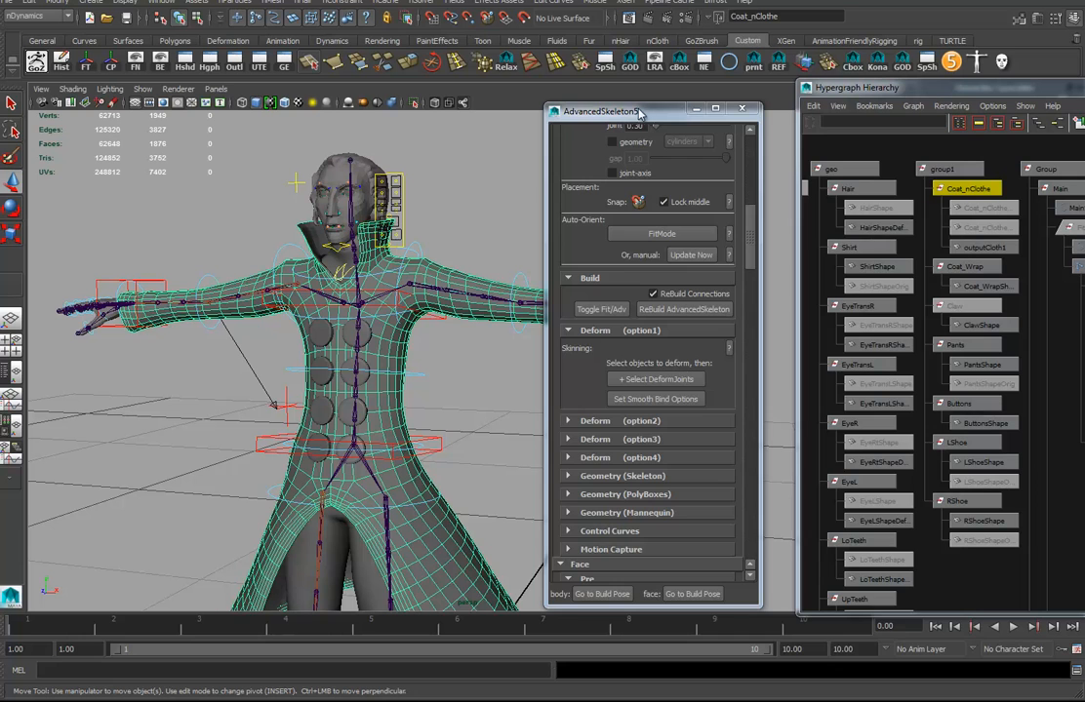
{"action": "left_click", "coordinate": [695, 108]}
{"action": "left_click_drag", "start_coordinate": [370, 204], "coordinate": [490, 311], "text": "alt"}
{"action": "left_click_drag", "start_coordinate": [510, 411], "coordinate": [503, 370], "text": "alt"}
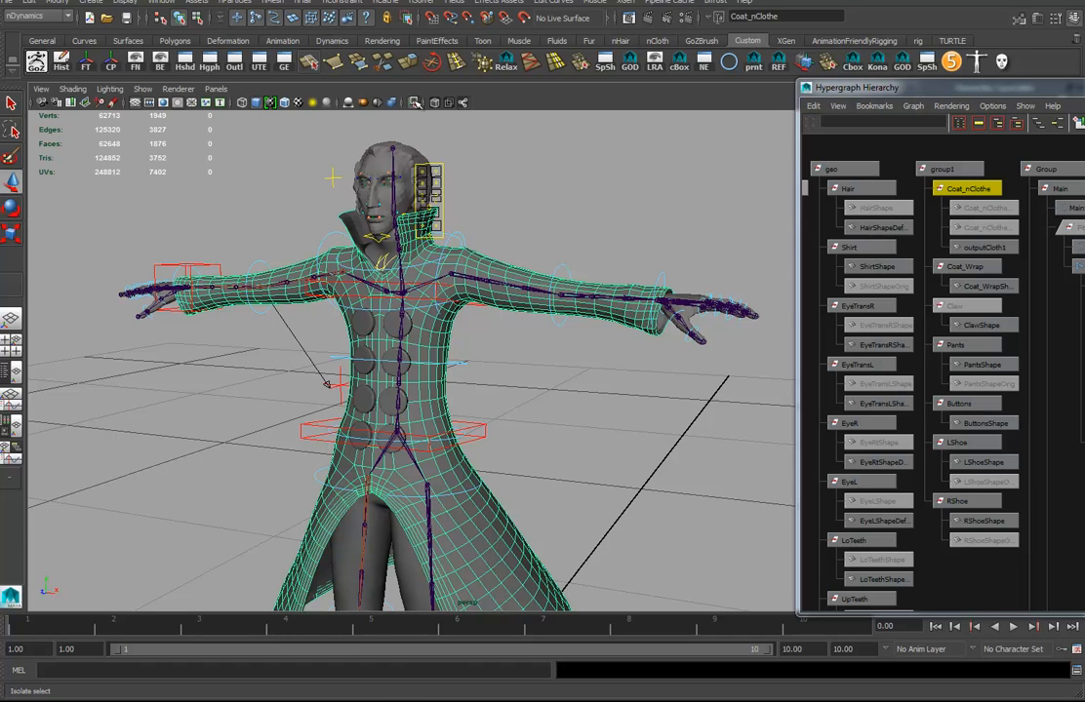
{"action": "left_click", "coordinate": [414, 102]}
{"action": "scroll", "coordinate": [479, 300], "scroll_direction": "up", "scroll_amount": 5}
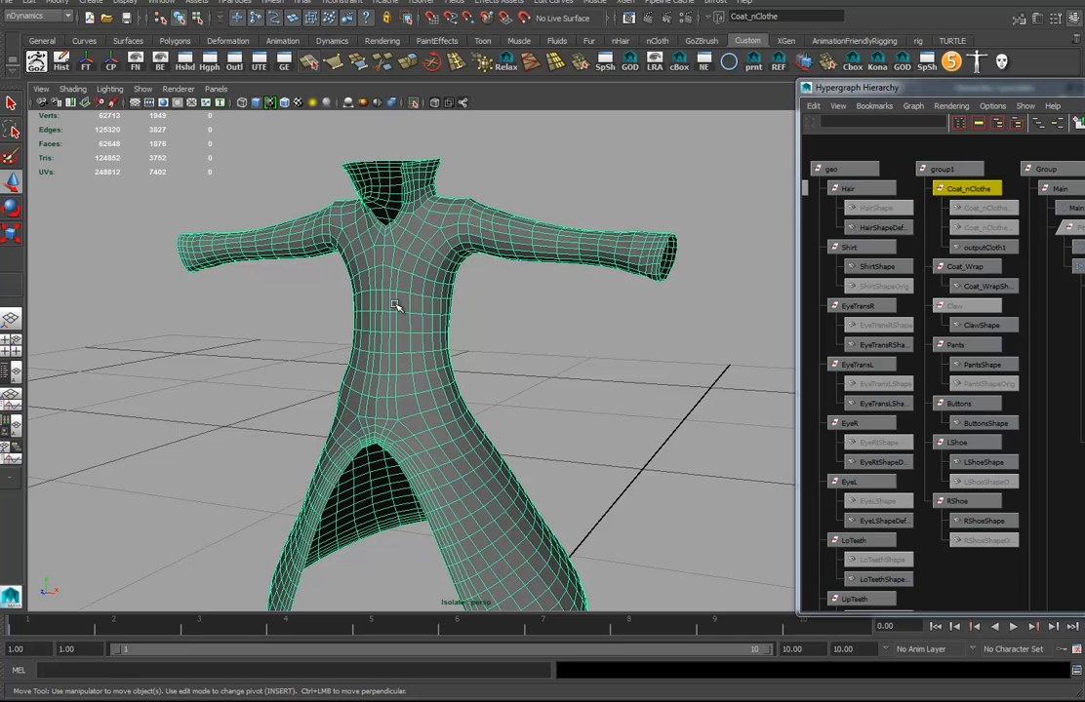
Set Input Mesh Attract to 1.000 in the coat's nClothShape1 dynamic properties.
{"action": "key", "text": "ctrl+a"}
{"action": "left_click_drag", "start_coordinate": [784, 35], "coordinate": [652, 63]}
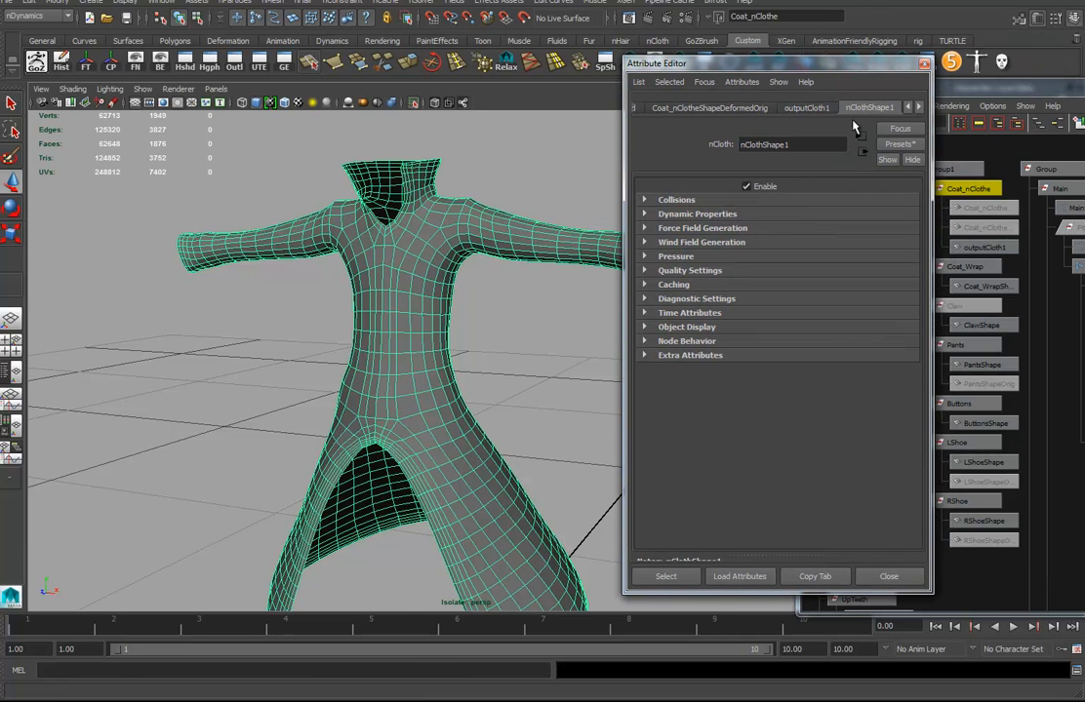
{"action": "left_click", "coordinate": [672, 215]}
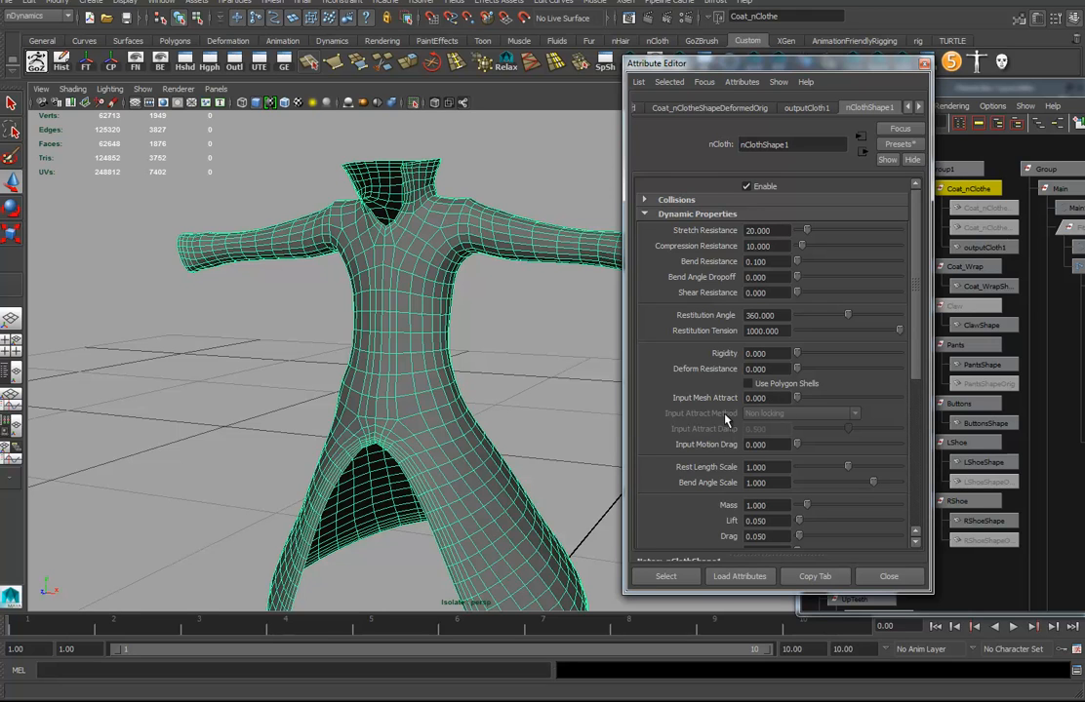
{"action": "left_click_drag", "start_coordinate": [795, 399], "coordinate": [840, 399]}
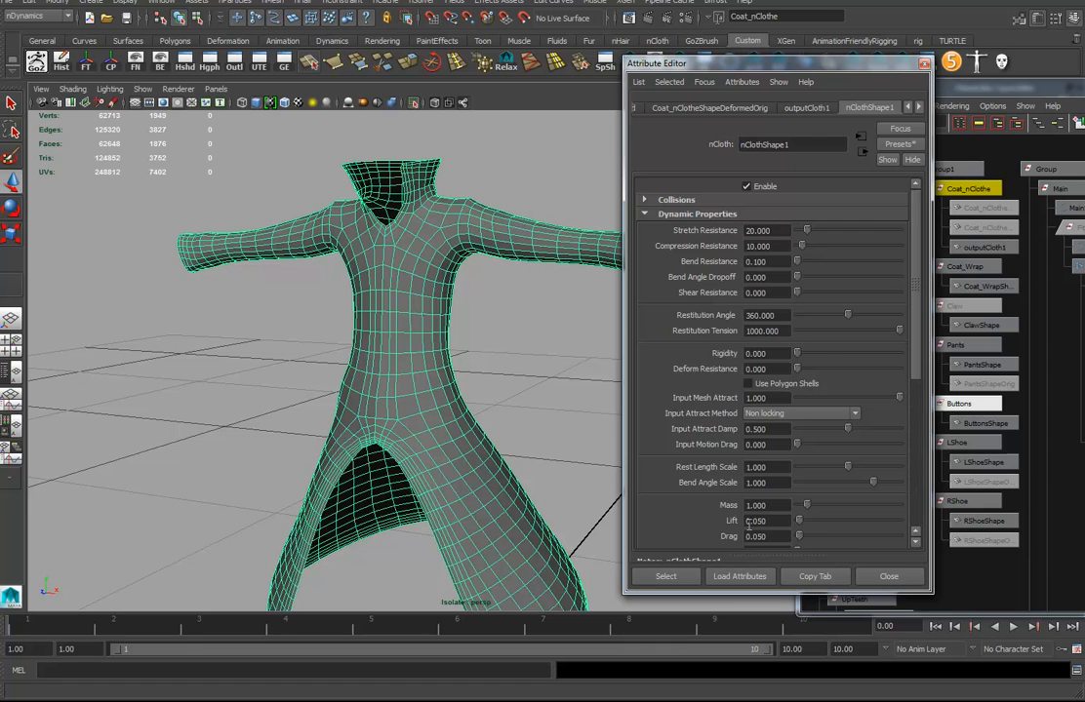
Set the Input Attract Map Type to Per-vertex in the coat's nClothShape1 dynamic properties maps.
{"action": "scroll", "coordinate": [824, 459], "scroll_direction": "down", "scroll_amount": 5}
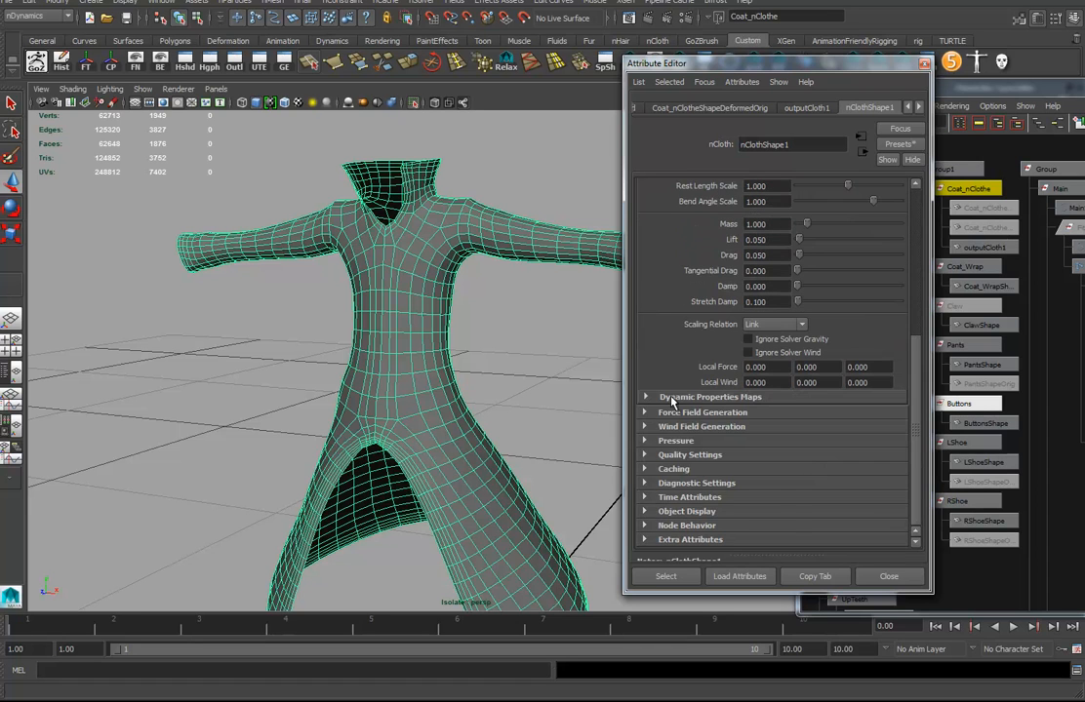
{"action": "left_click", "coordinate": [672, 398]}
{"action": "scroll", "coordinate": [673, 409], "scroll_direction": "down", "scroll_amount": 5}
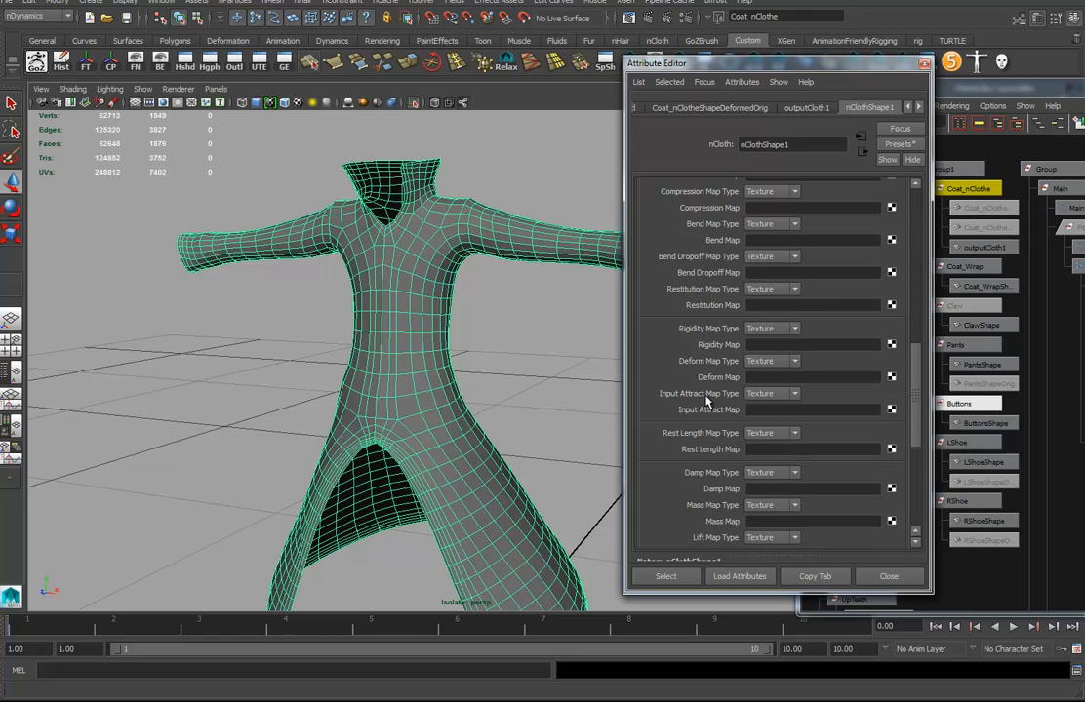
{"action": "left_click", "coordinate": [778, 394]}
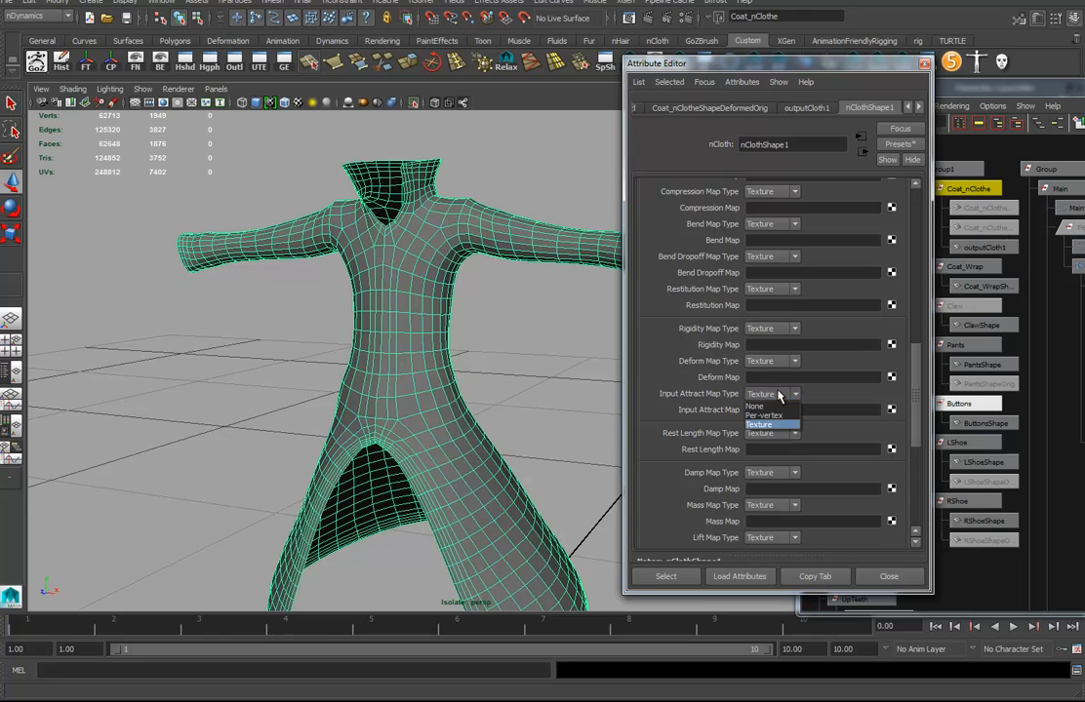
{"action": "left_click", "coordinate": [765, 415]}
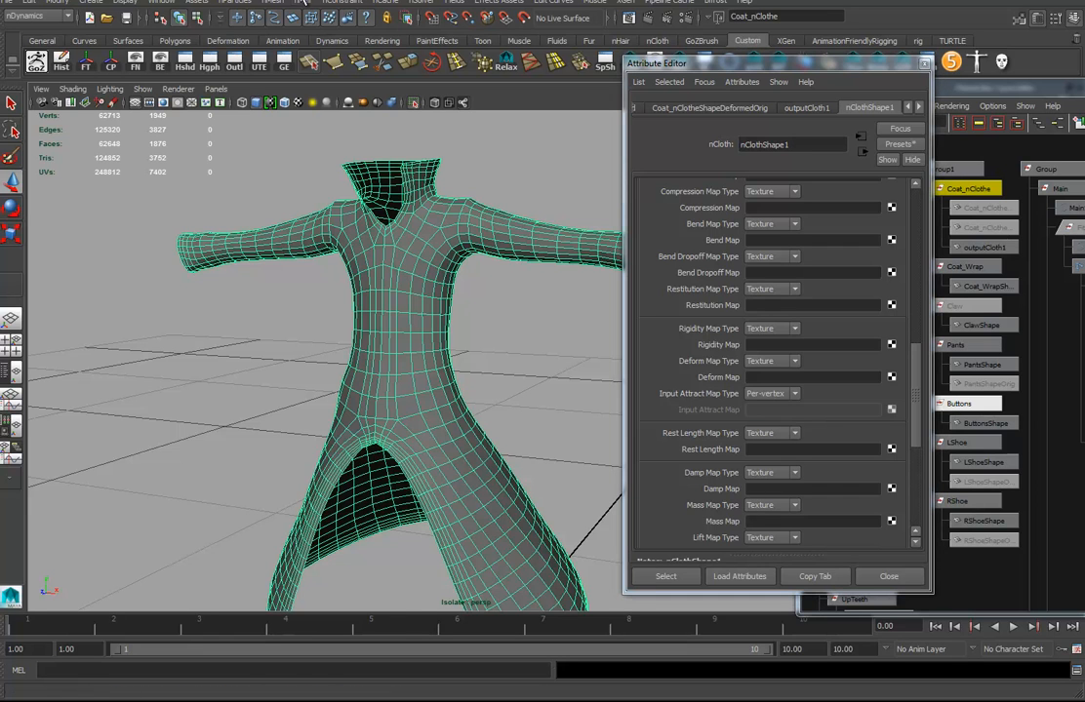
Open the settings for painting the coat's nCloth vertex properties and choose Input Attract as the paint attribute.
{"action": "left_click", "coordinate": [269, 4]}
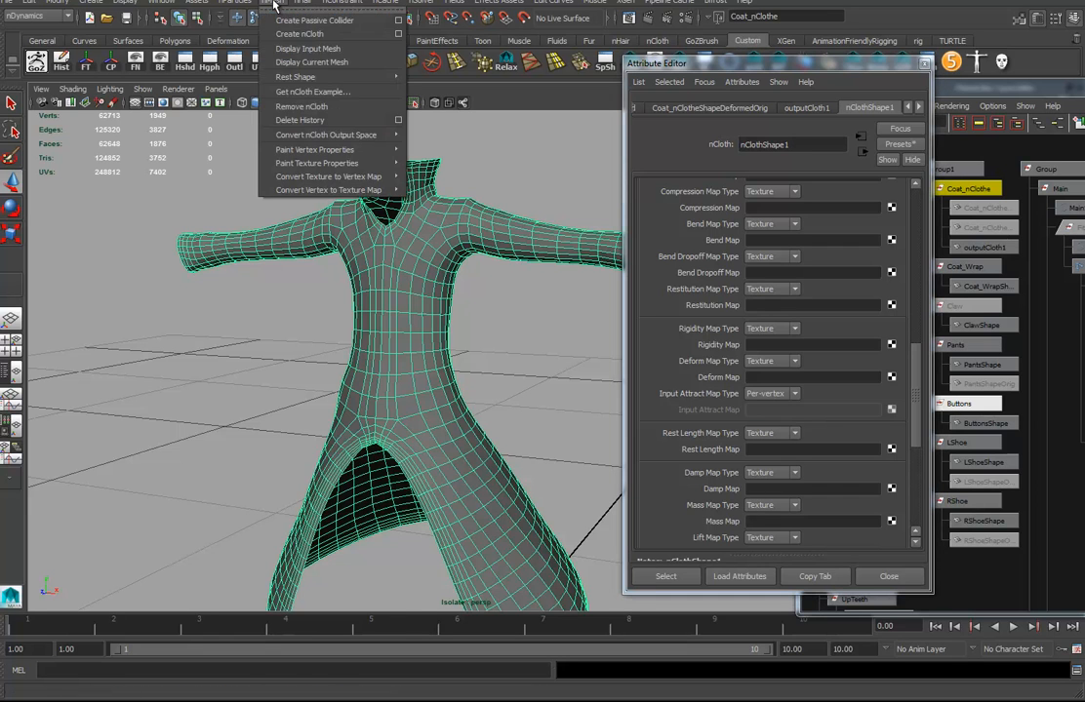
{"action": "mouse_move", "coordinate": [295, 151]}
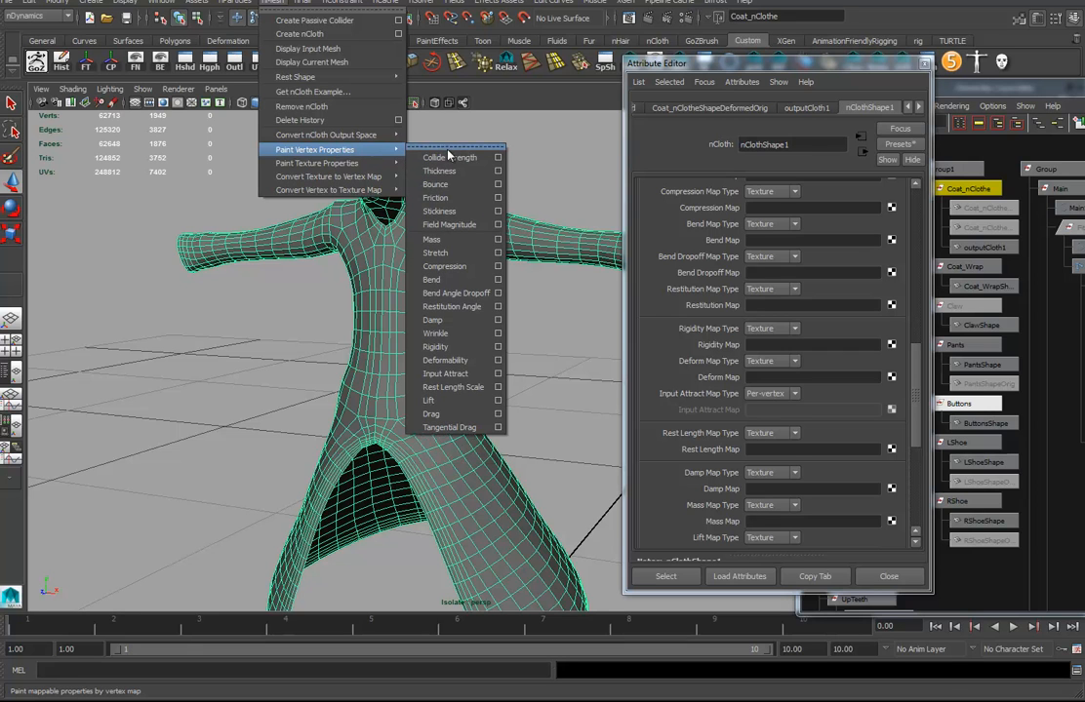
{"action": "left_click", "coordinate": [499, 377]}
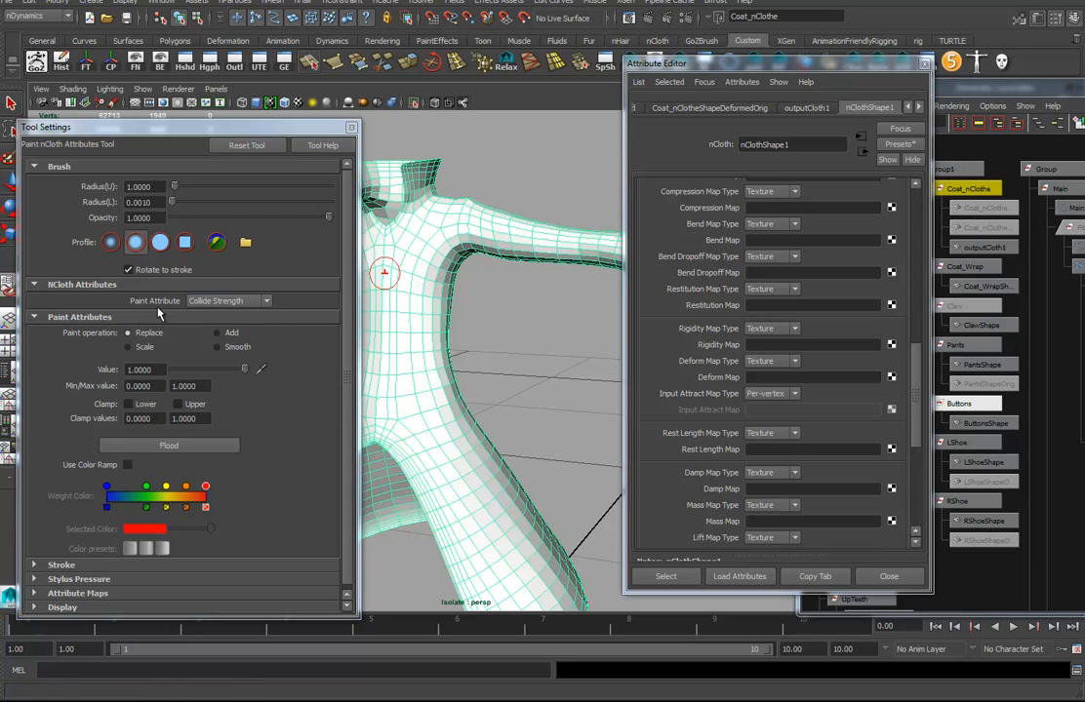
{"action": "left_click", "coordinate": [224, 301]}
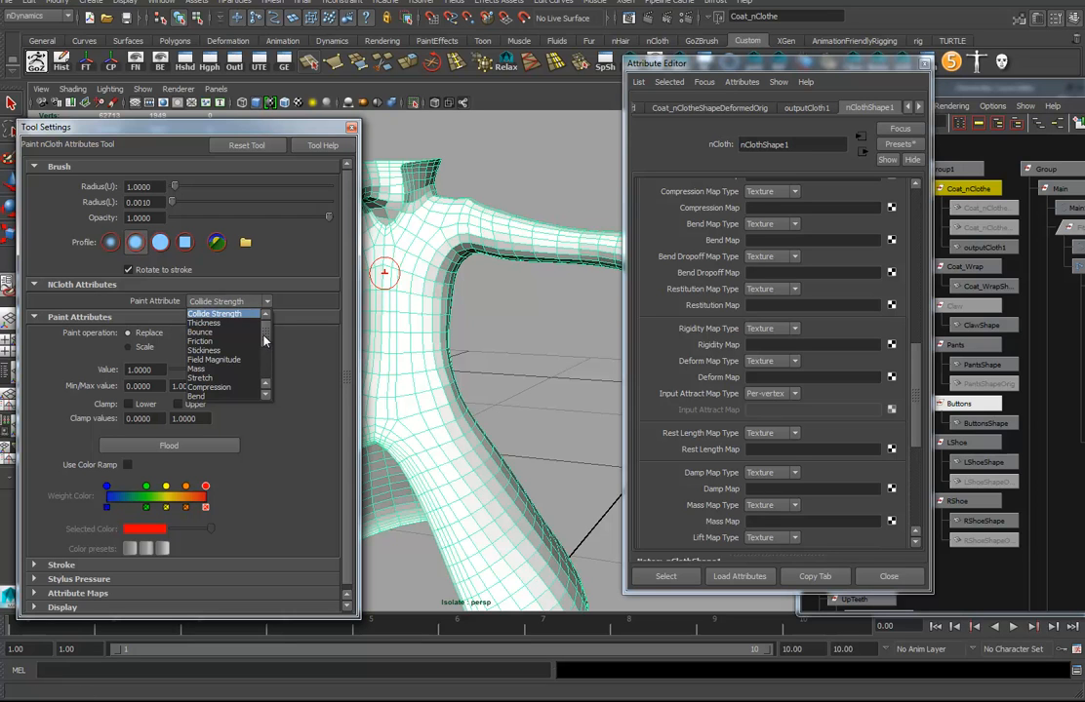
{"action": "scroll", "coordinate": [264, 339], "scroll_direction": "down", "scroll_amount": 5}
{"action": "left_click", "coordinate": [216, 367]}
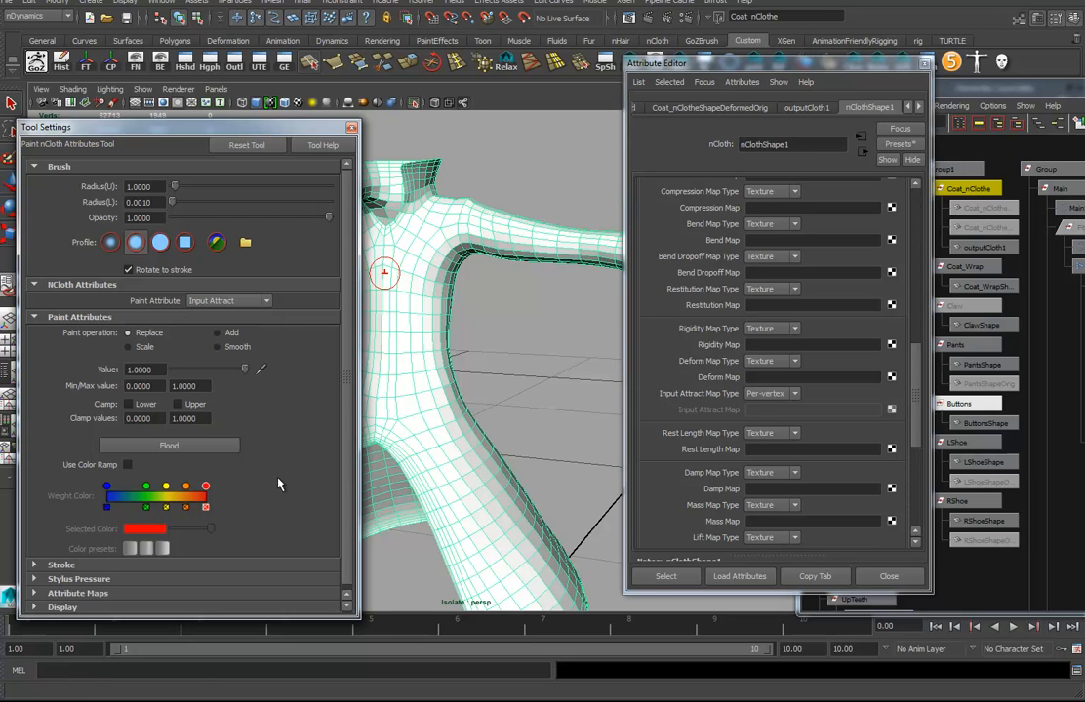
{"action": "mouse_move", "coordinate": [239, 127]}
{"action": "left_mouse_down"}
{"action": "mouse_move", "coordinate": [232, 86]}
{"action": "mouse_move", "coordinate": [211, 71]}
{"action": "mouse_move", "coordinate": [284, 84]}
{"action": "mouse_move", "coordinate": [276, 86]}
{"action": "left_mouse_up"}
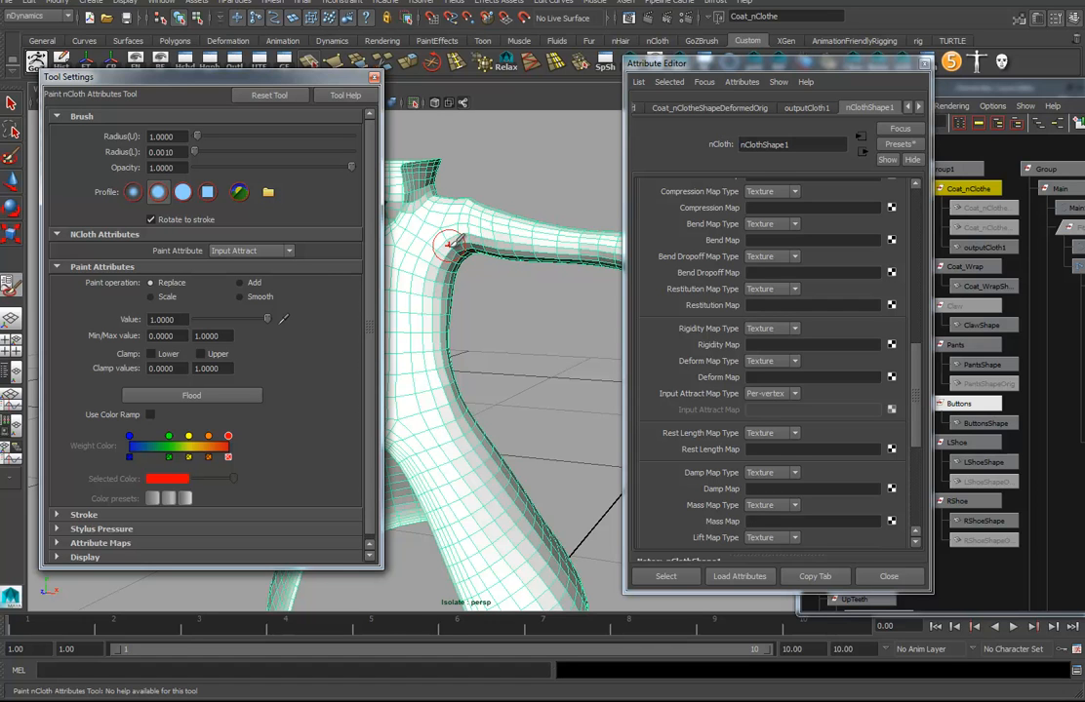
Keep Input Attract as the paint attribute and enlarge the brush's upper radius to about 2.26.
{"action": "key", "text": "b"}
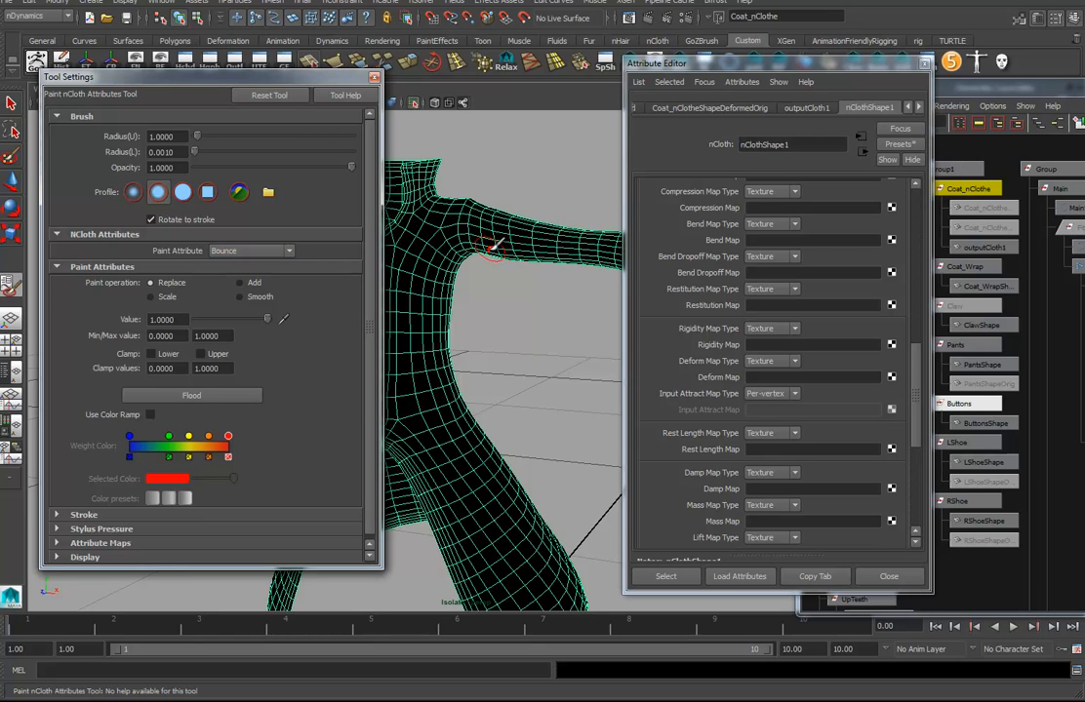
{"action": "left_click", "coordinate": [288, 252]}
{"action": "scroll", "coordinate": [255, 262], "scroll_direction": "down", "scroll_amount": 2}
{"action": "left_click", "coordinate": [255, 280]}
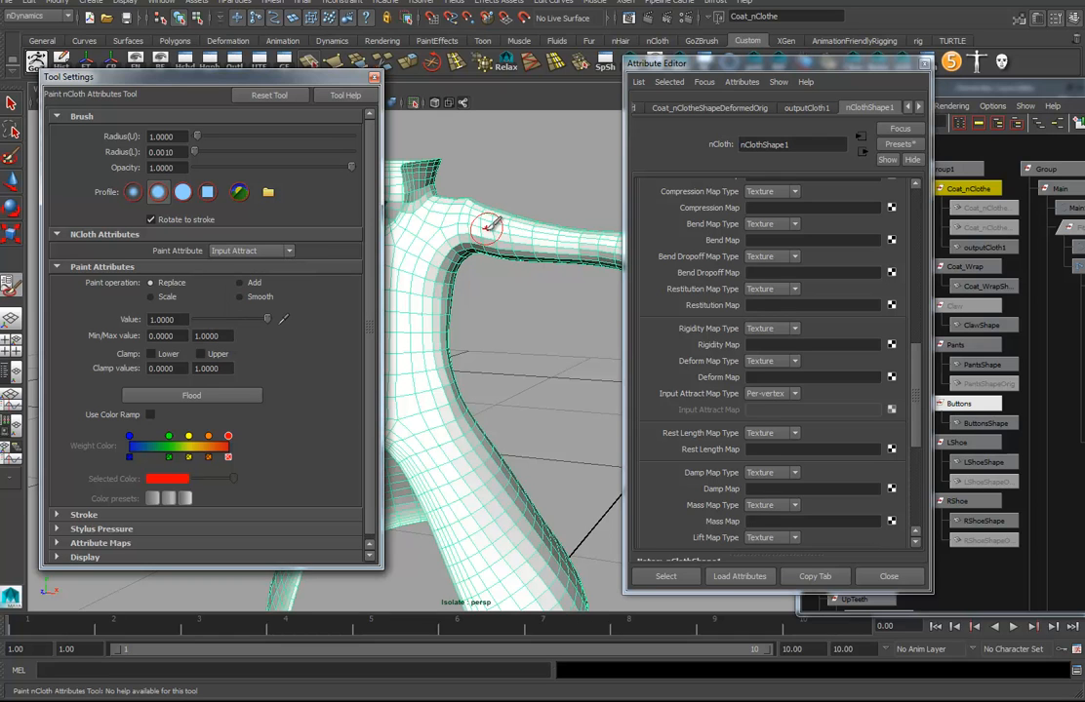
{"action": "left_click_drag", "start_coordinate": [478, 224], "coordinate": [492, 224]}
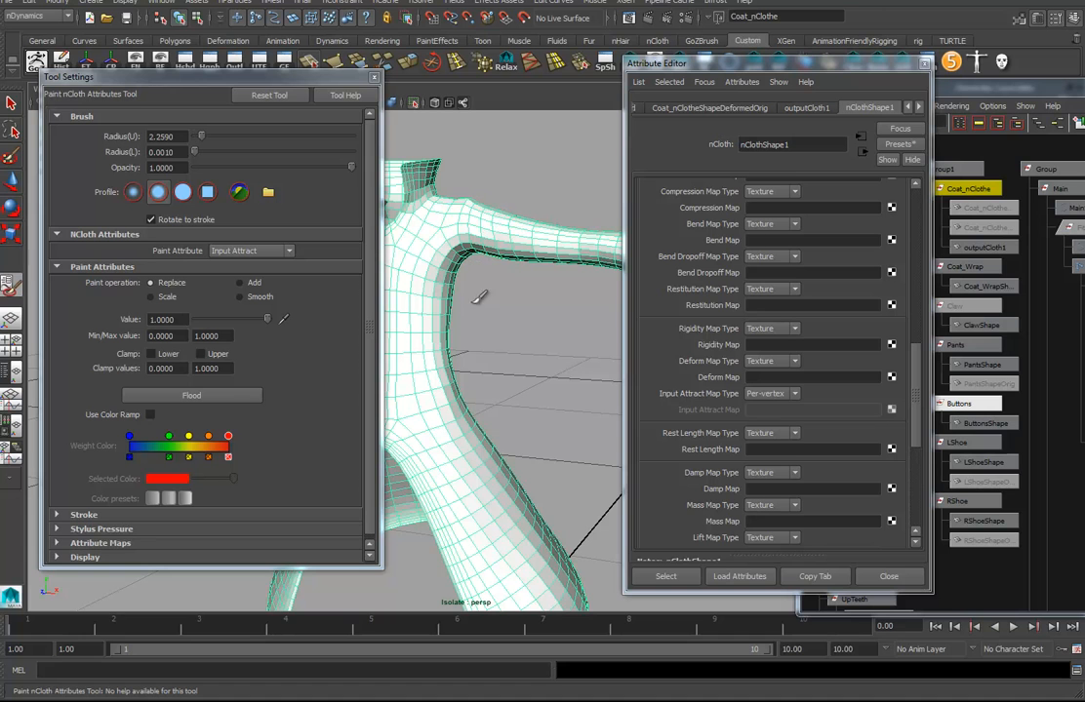
Move the Attribute Editor aside so the whole coat is clear in the perspective view.
{"action": "scroll", "coordinate": [492, 337], "scroll_direction": "down", "scroll_amount": 5}
{"action": "left_click_drag", "start_coordinate": [778, 65], "coordinate": [1041, 91]}
{"action": "middle_click_drag", "start_coordinate": [603, 307], "coordinate": [704, 291], "text": "alt"}
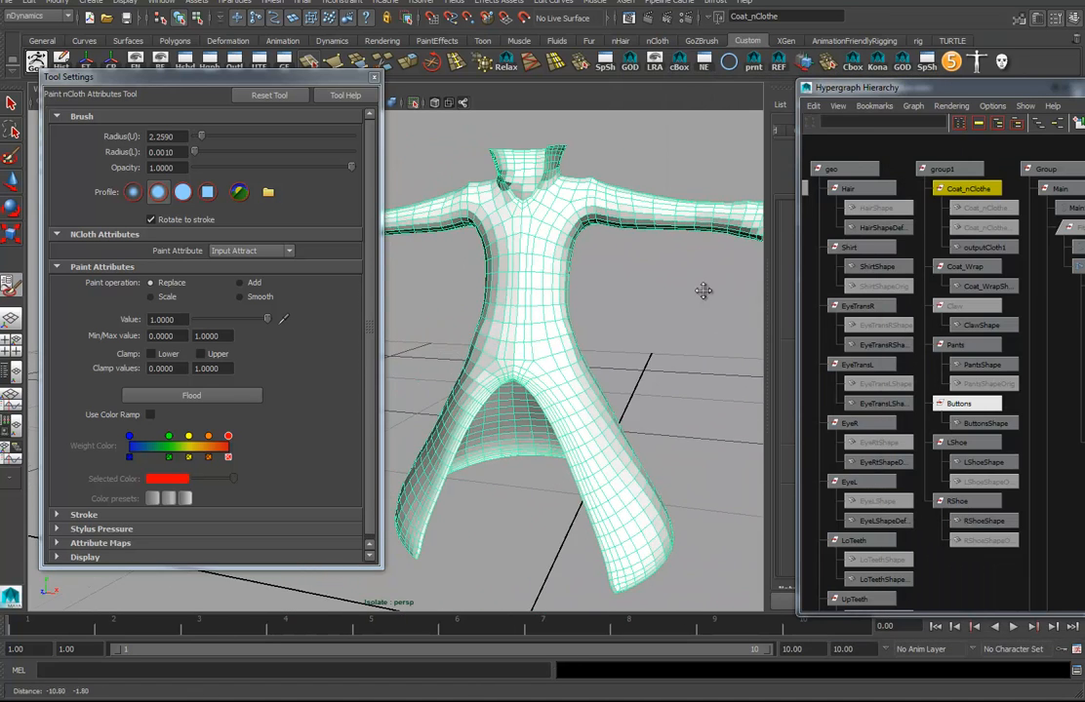
{"action": "left_click_drag", "start_coordinate": [783, 87], "coordinate": [1059, 88]}
{"action": "left_click_drag", "start_coordinate": [787, 90], "coordinate": [1039, 127]}
{"action": "left_click_drag", "start_coordinate": [712, 255], "coordinate": [655, 262], "text": "alt"}
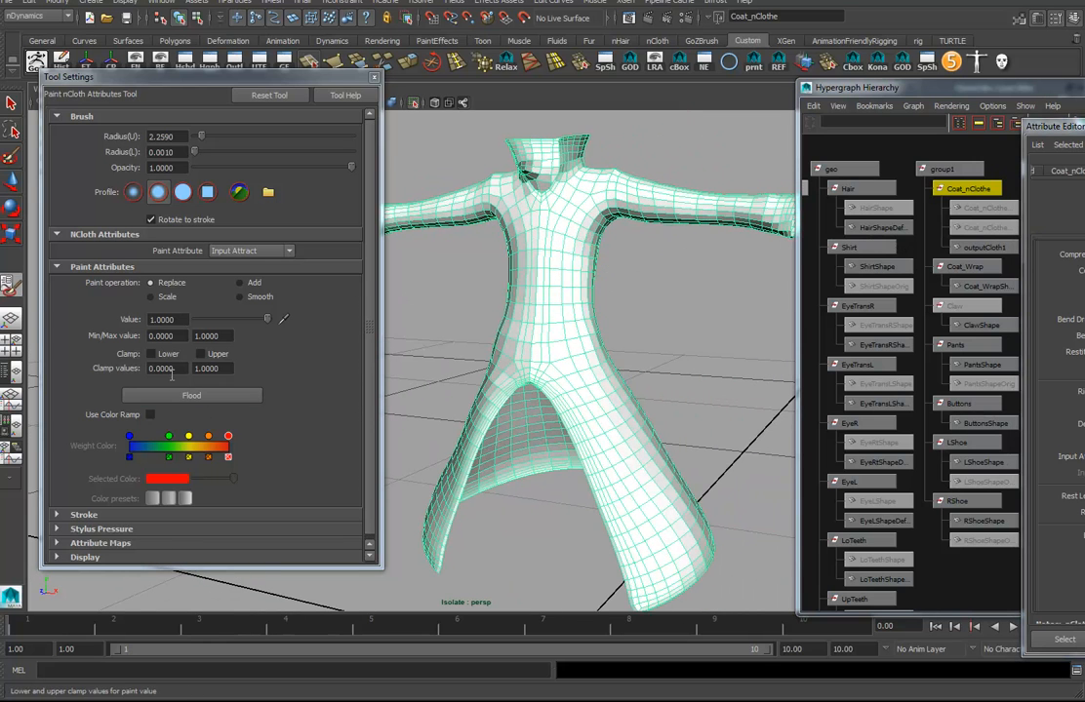
Enable stroke Reflection across the X axis for the Paint nCloth Attributes Tool.
{"action": "scroll", "coordinate": [253, 451], "scroll_direction": "down", "scroll_amount": 1}
{"action": "left_click", "coordinate": [109, 511]}
{"action": "scroll", "coordinate": [225, 497], "scroll_direction": "down", "scroll_amount": 3}
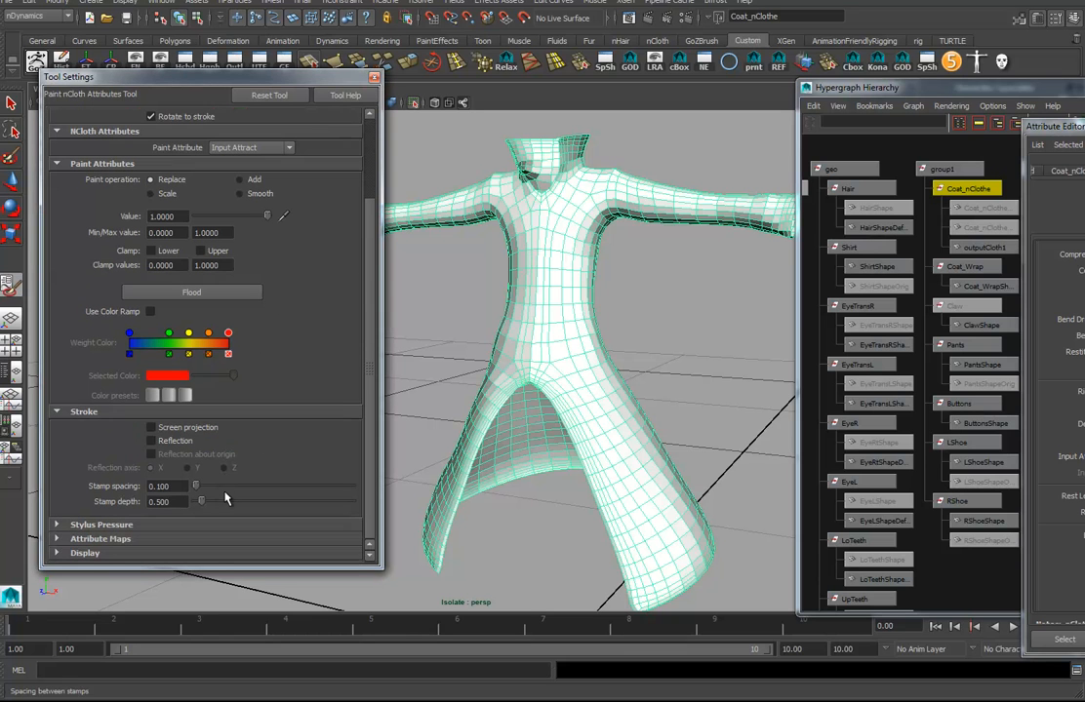
{"action": "left_click", "coordinate": [168, 444]}
Paint Input Attract with a value of 0 along the coat's front lower hem, and display the weights with the color ramp.
{"action": "left_click_drag", "start_coordinate": [573, 332], "coordinate": [605, 388], "text": "alt"}
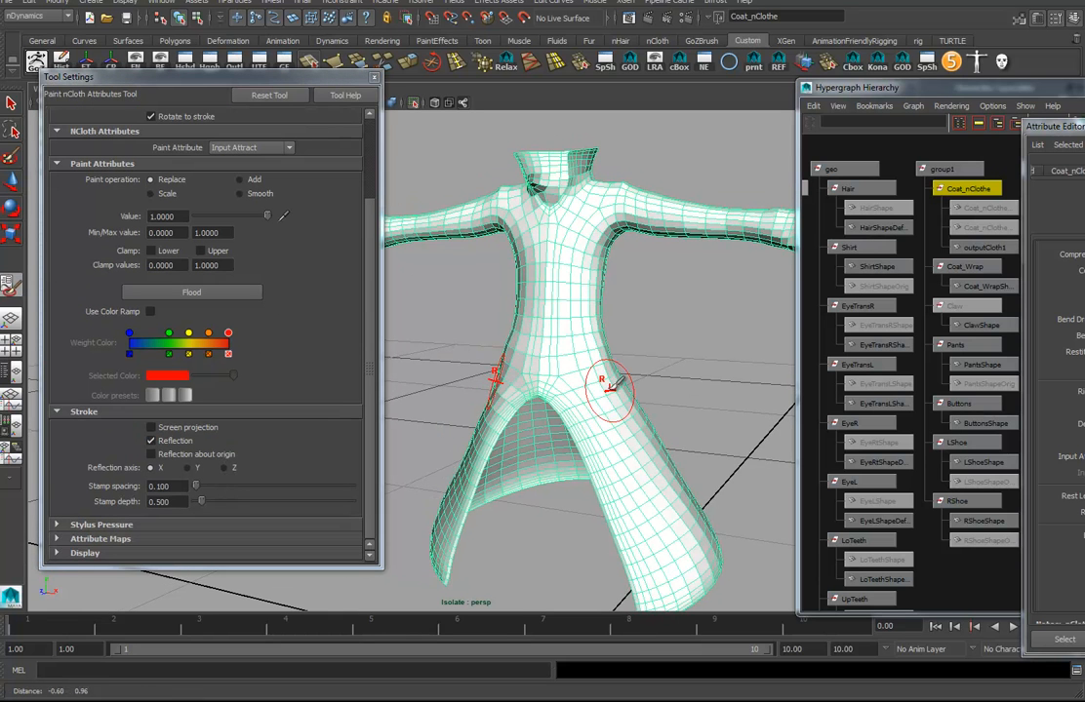
{"action": "left_click_drag", "start_coordinate": [604, 273], "coordinate": [576, 380], "text": "alt"}
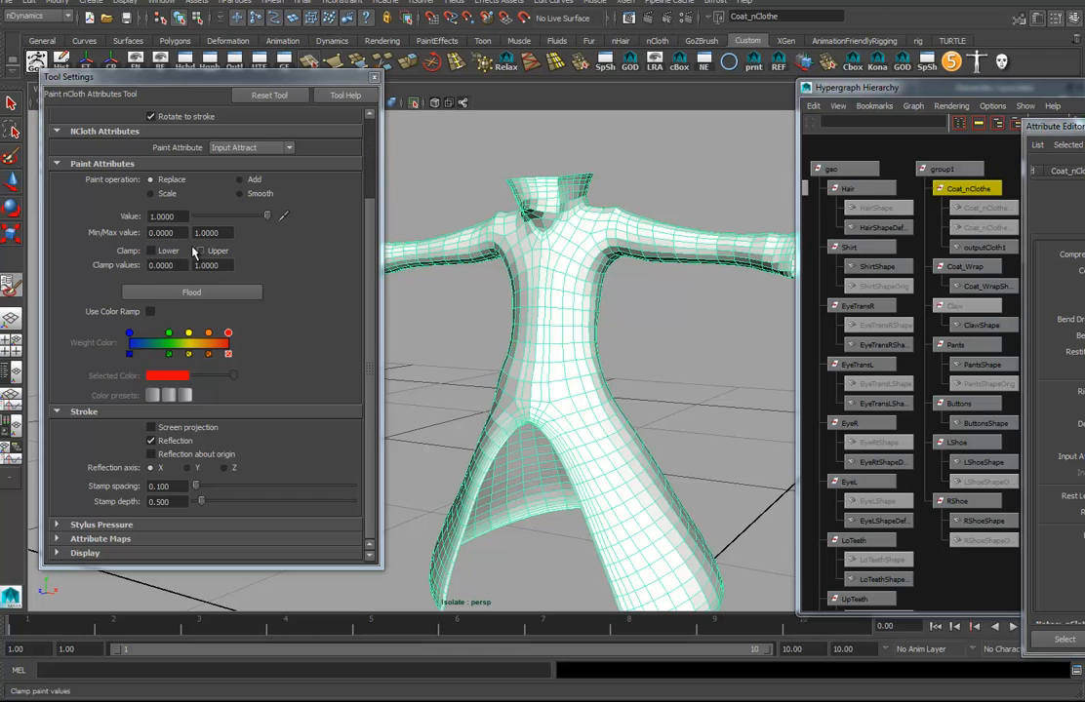
{"action": "mouse_move", "coordinate": [637, 491]}
{"action": "left_mouse_down", "text": "alt"}
{"action": "mouse_move", "coordinate": [634, 411]}
{"action": "mouse_move", "coordinate": [669, 443]}
{"action": "mouse_move", "coordinate": [616, 443]}
{"action": "mouse_move", "coordinate": [644, 273]}
{"action": "left_mouse_up", "text": "alt"}
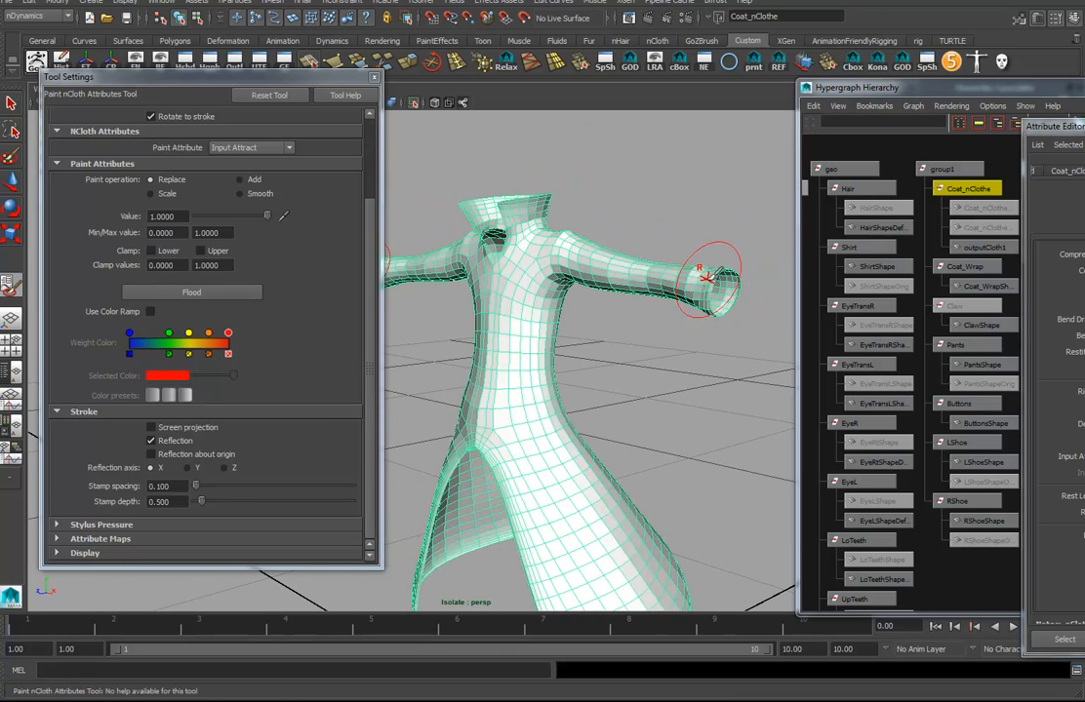
{"action": "middle_click_drag", "start_coordinate": [545, 461], "coordinate": [601, 435], "text": "alt"}
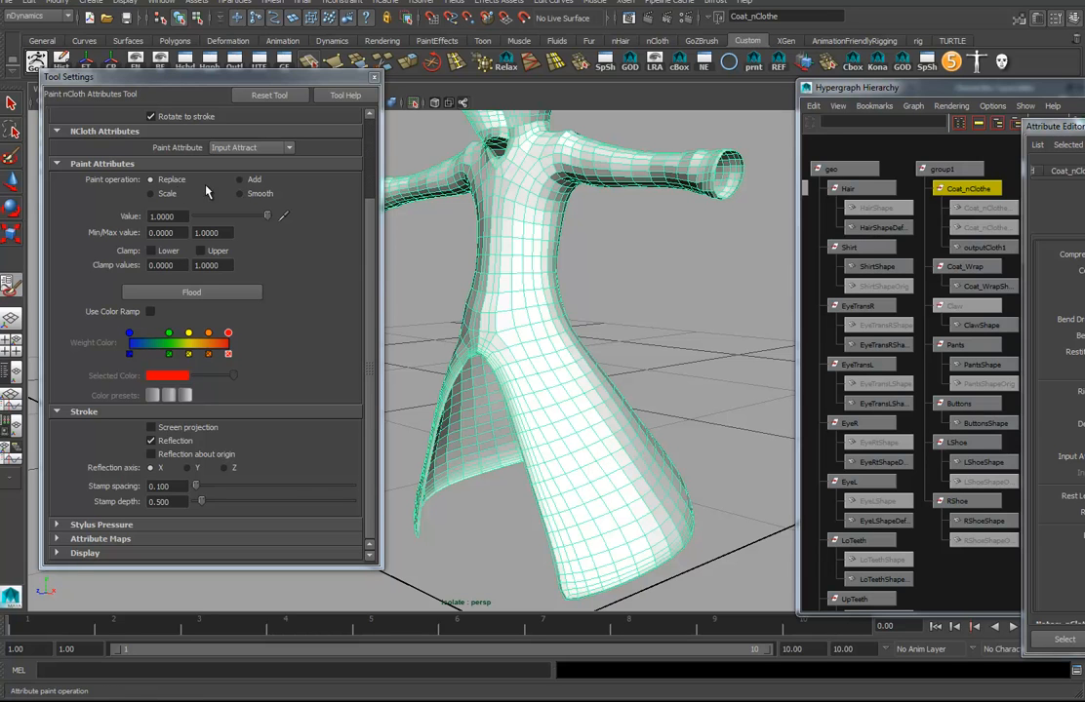
{"action": "left_click_drag", "start_coordinate": [214, 217], "coordinate": [191, 218]}
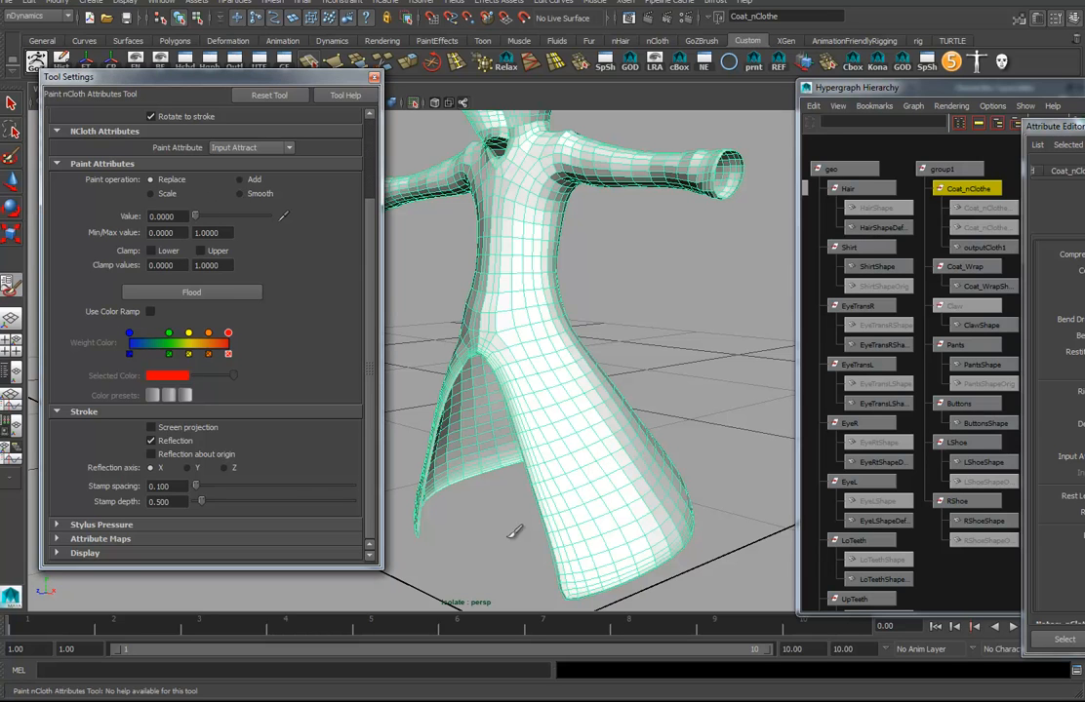
{"action": "mouse_move", "coordinate": [499, 498]}
{"action": "left_mouse_down"}
{"action": "mouse_move", "coordinate": [541, 478]}
{"action": "mouse_move", "coordinate": [546, 451]}
{"action": "mouse_move", "coordinate": [616, 475]}
{"action": "left_mouse_up"}
{"action": "left_click", "coordinate": [150, 311]}
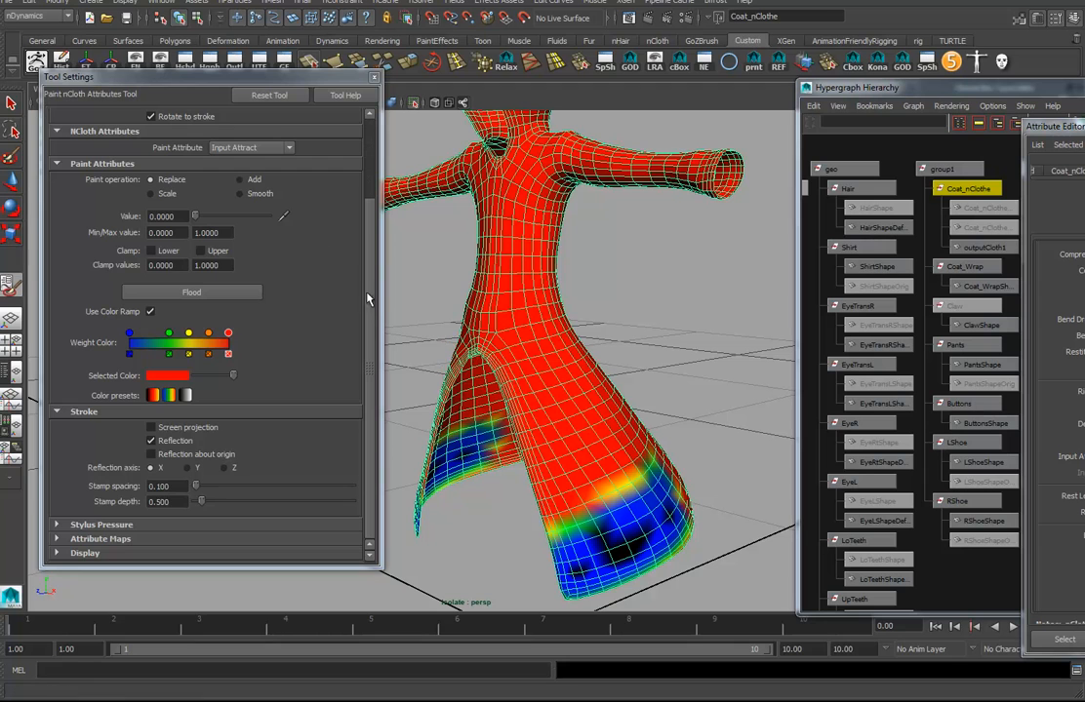
Paint the coat's entire skirt below the hips, front, sides and back, to Input Attract 0 using the solid brush profile.
{"action": "scroll", "coordinate": [371, 290], "scroll_direction": "up", "scroll_amount": 3}
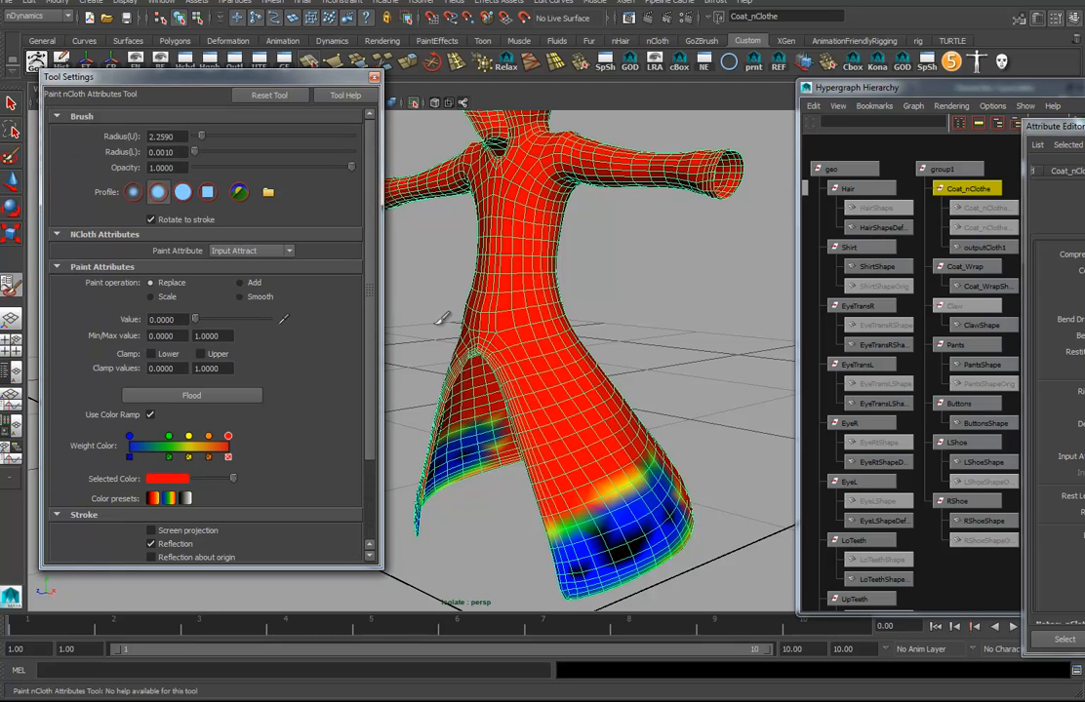
{"action": "left_click", "coordinate": [184, 198]}
{"action": "mouse_move", "coordinate": [646, 531]}
{"action": "left_mouse_down"}
{"action": "mouse_move", "coordinate": [597, 564]}
{"action": "mouse_move", "coordinate": [639, 534]}
{"action": "mouse_move", "coordinate": [551, 468]}
{"action": "mouse_move", "coordinate": [575, 459]}
{"action": "mouse_move", "coordinate": [597, 406]}
{"action": "mouse_move", "coordinate": [516, 395]}
{"action": "left_mouse_up"}
{"action": "left_click_drag", "start_coordinate": [532, 488], "coordinate": [594, 444], "text": "alt"}
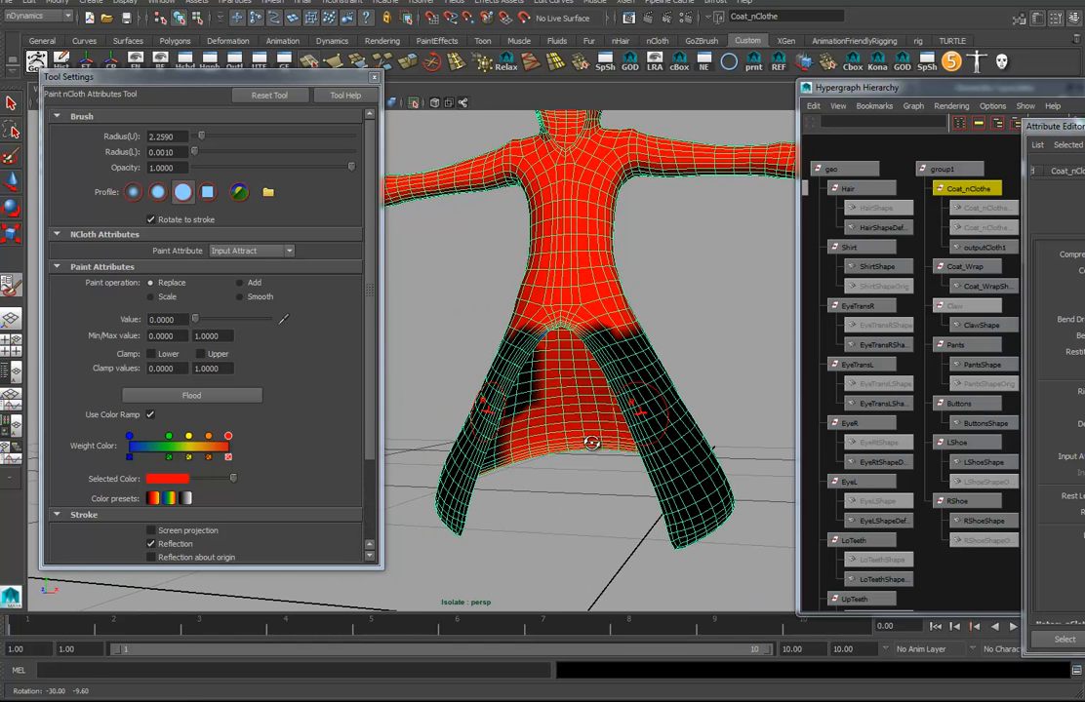
{"action": "left_click_drag", "start_coordinate": [623, 341], "coordinate": [595, 320]}
{"action": "mouse_move", "coordinate": [724, 403]}
{"action": "left_mouse_down", "text": "alt"}
{"action": "mouse_move", "coordinate": [654, 418]}
{"action": "mouse_move", "coordinate": [522, 401]}
{"action": "mouse_move", "coordinate": [468, 459]}
{"action": "mouse_move", "coordinate": [404, 488]}
{"action": "left_mouse_up", "text": "alt"}
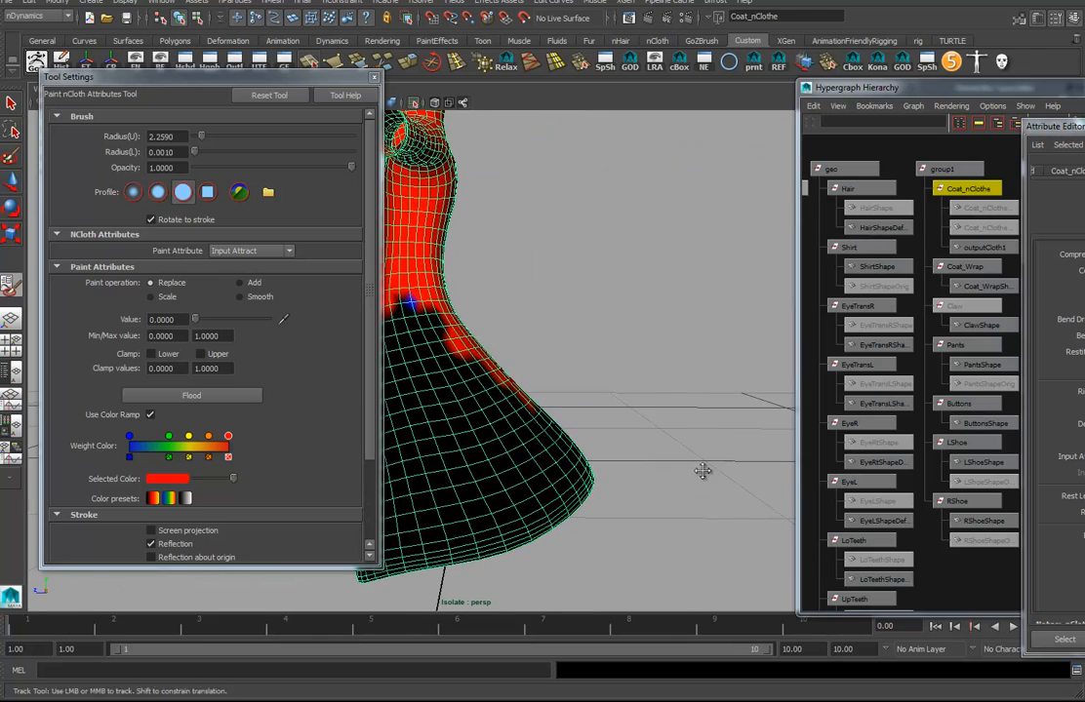
{"action": "left_click_drag", "start_coordinate": [702, 468], "coordinate": [676, 487], "text": "alt"}
{"action": "middle_click_drag", "start_coordinate": [676, 487], "coordinate": [735, 451], "text": "alt"}
{"action": "mouse_move", "coordinate": [639, 453]}
{"action": "left_mouse_down"}
{"action": "mouse_move", "coordinate": [681, 463]}
{"action": "mouse_move", "coordinate": [652, 411]}
{"action": "mouse_move", "coordinate": [513, 370]}
{"action": "mouse_move", "coordinate": [585, 307]}
{"action": "left_mouse_up"}
{"action": "mouse_move", "coordinate": [490, 368]}
{"action": "left_mouse_down", "text": "alt"}
{"action": "mouse_move", "coordinate": [583, 336]}
{"action": "mouse_move", "coordinate": [523, 329]}
{"action": "mouse_move", "coordinate": [702, 307]}
{"action": "mouse_move", "coordinate": [567, 360]}
{"action": "left_mouse_up", "text": "alt"}
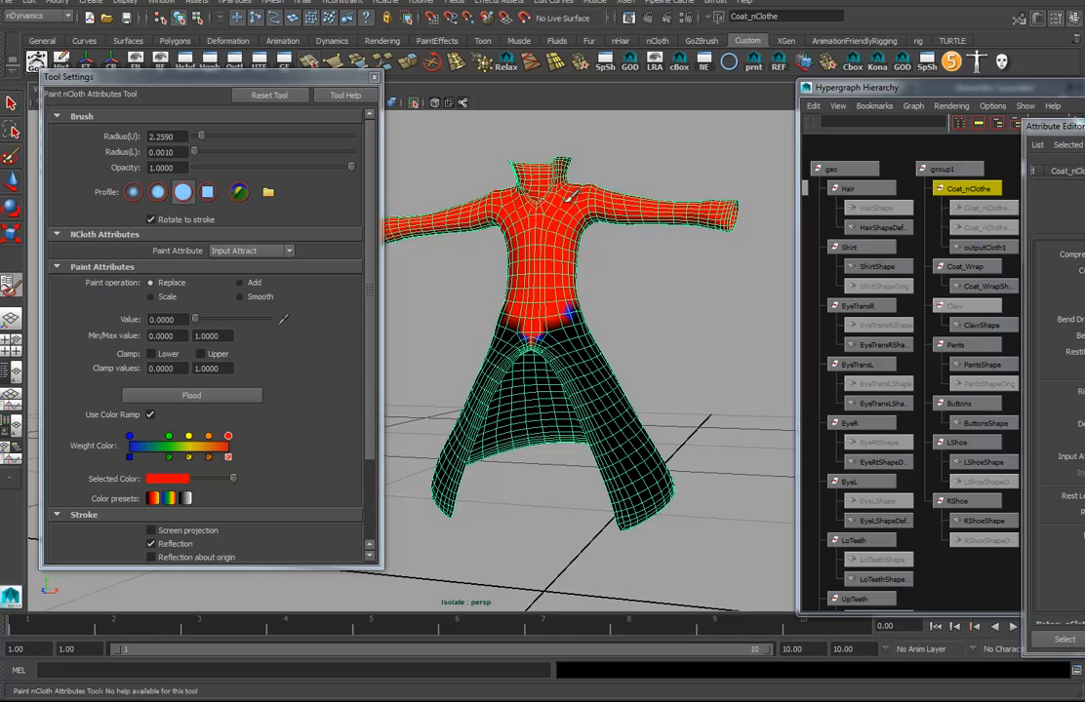
{"action": "middle_click_drag", "start_coordinate": [607, 375], "coordinate": [624, 386], "text": "alt"}
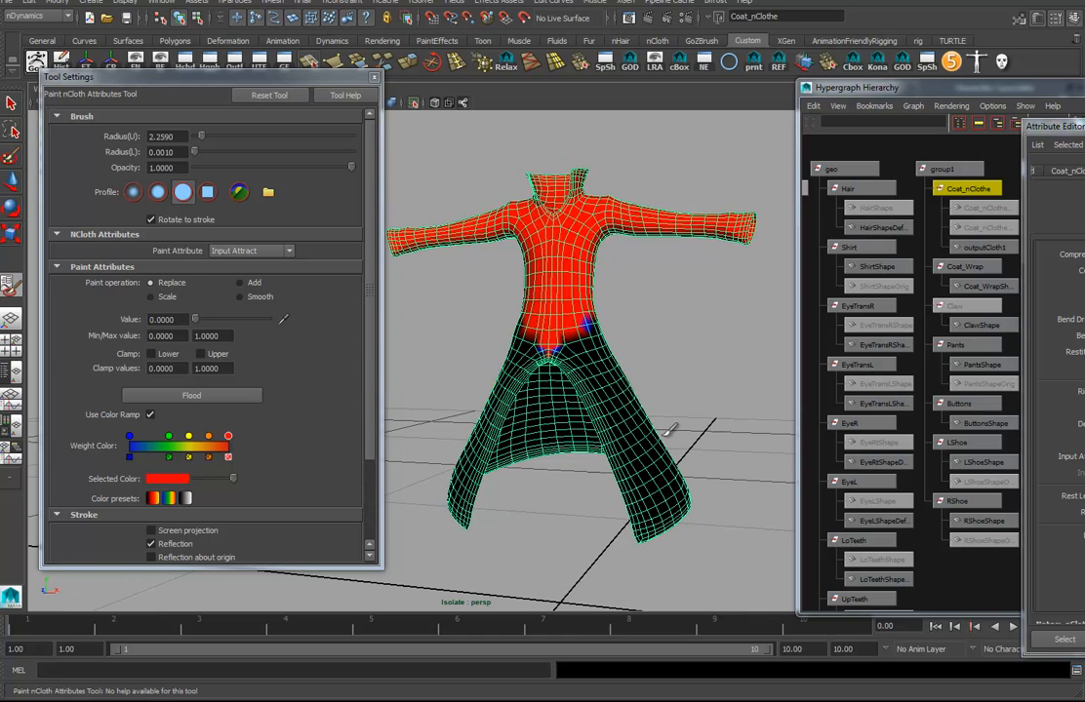
Smooth the painted Input Attract weights by flooding the coat three times with the Smooth operation.
{"action": "left_click", "coordinate": [256, 295]}
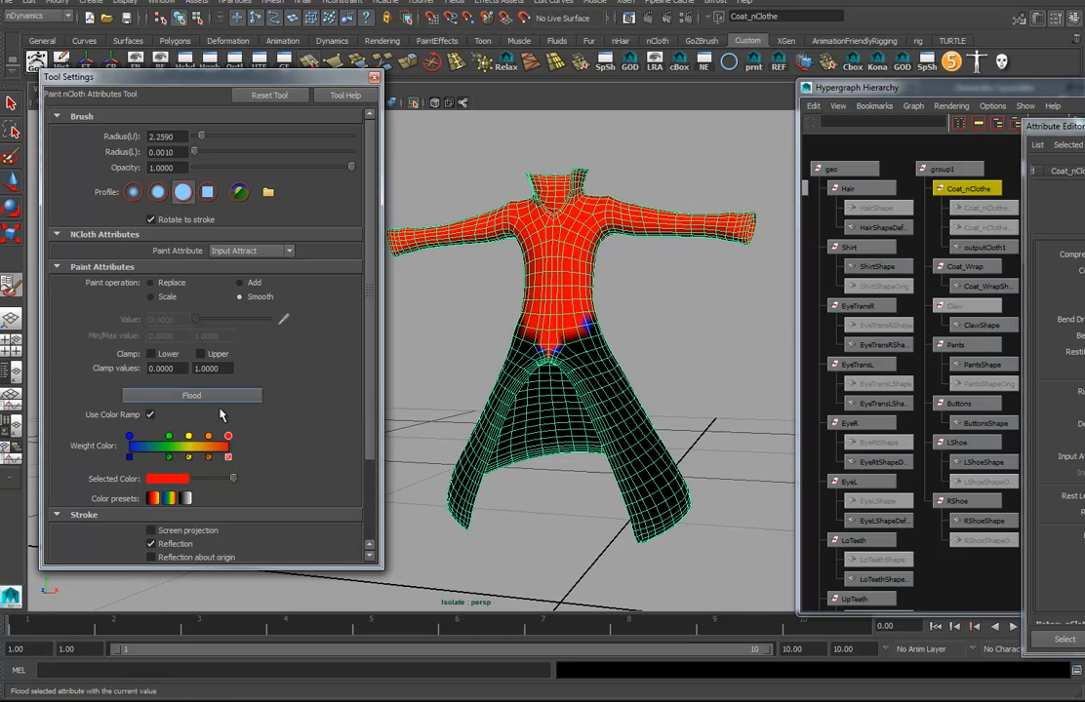
{"action": "left_click", "coordinate": [206, 396]}
{"action": "left_click", "coordinate": [206, 396]}
{"action": "left_click", "coordinate": [207, 398]}
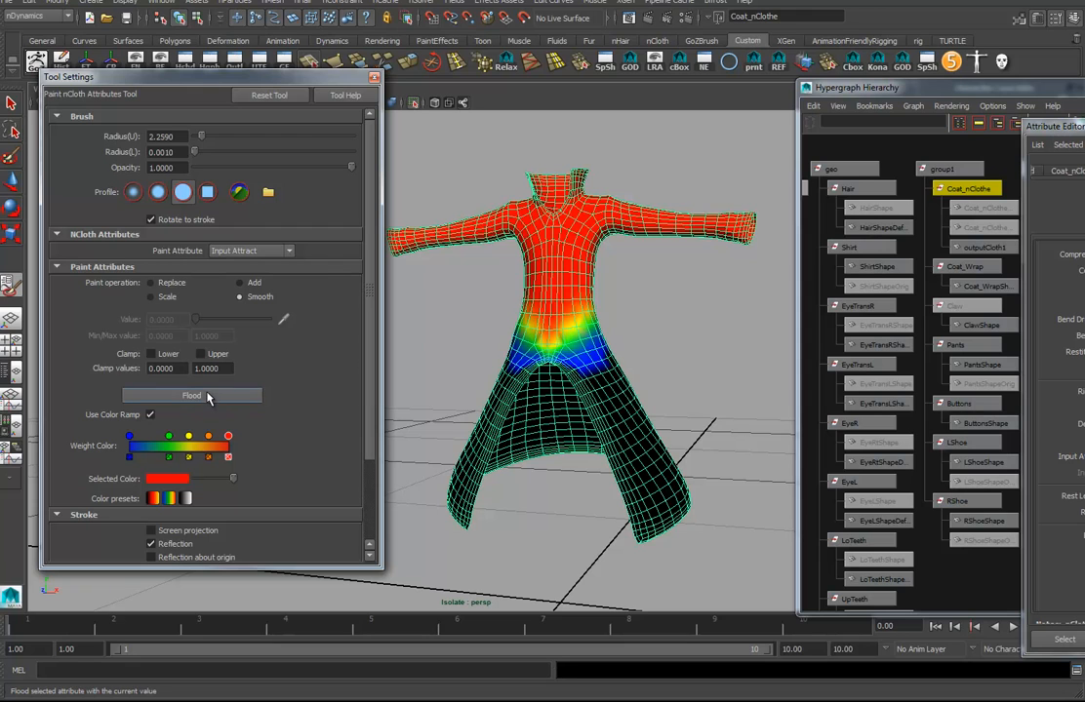
{"action": "mouse_move", "coordinate": [468, 361]}
{"action": "left_mouse_down", "text": "alt"}
{"action": "mouse_move", "coordinate": [596, 362]}
{"action": "mouse_move", "coordinate": [670, 399]}
{"action": "mouse_move", "coordinate": [690, 431]}
{"action": "left_mouse_up", "text": "alt"}
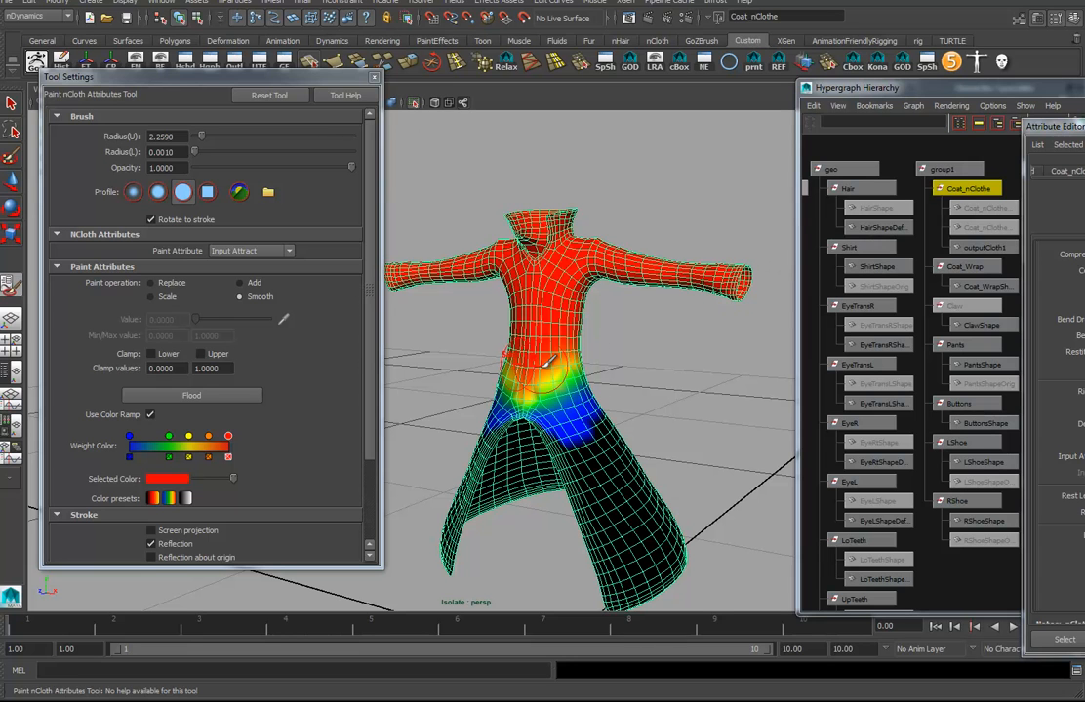
Close the paint tool settings and switch to the Move tool, with the full coat in view.
{"action": "left_click", "coordinate": [374, 77]}
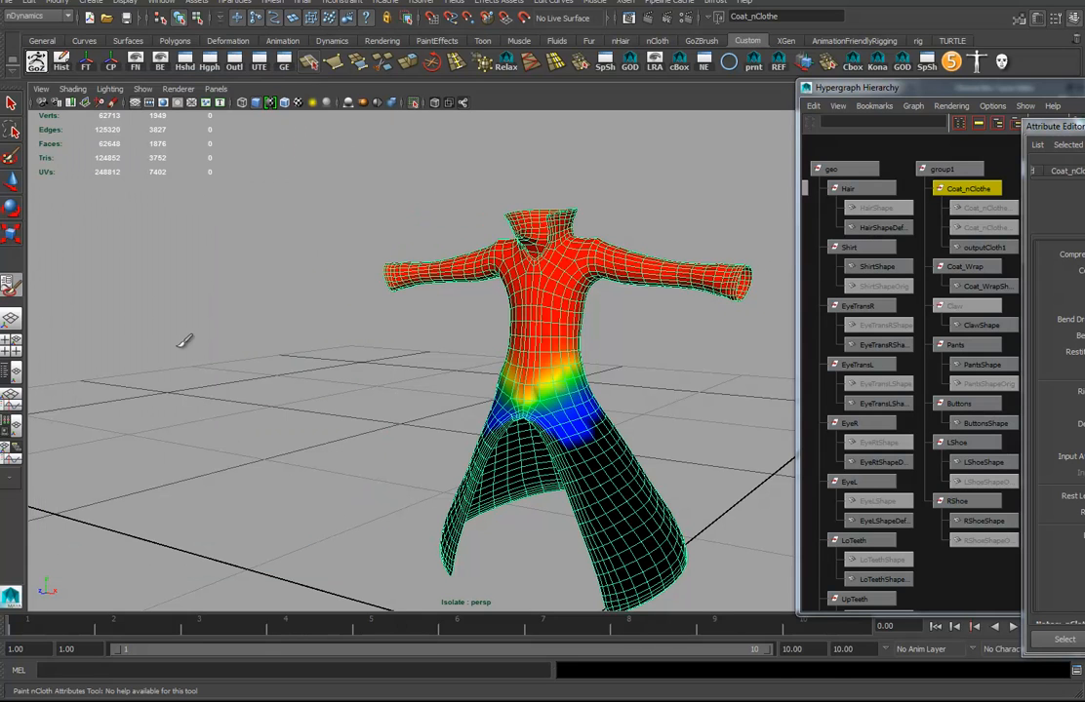
{"action": "left_click", "coordinate": [12, 186]}
{"action": "right_click_drag", "start_coordinate": [661, 421], "coordinate": [587, 431], "text": "alt"}
{"action": "middle_click_drag", "start_coordinate": [587, 431], "coordinate": [513, 395], "text": "alt"}
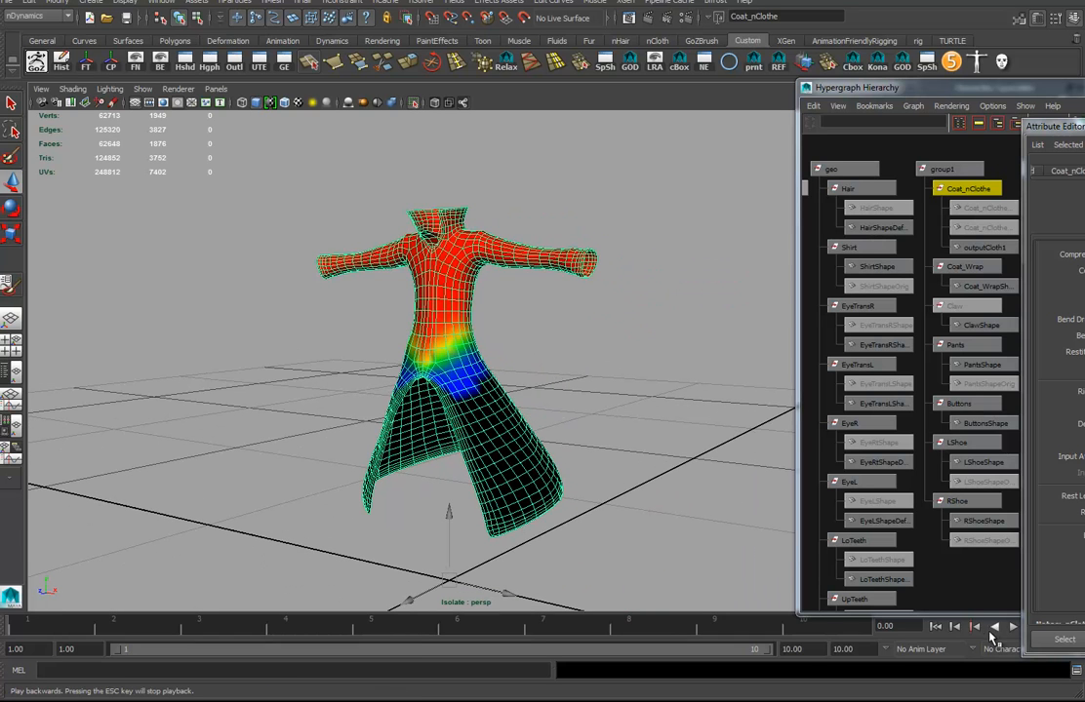
Extend the playback range's end frame to 200.
{"action": "left_click", "coordinate": [792, 649]}
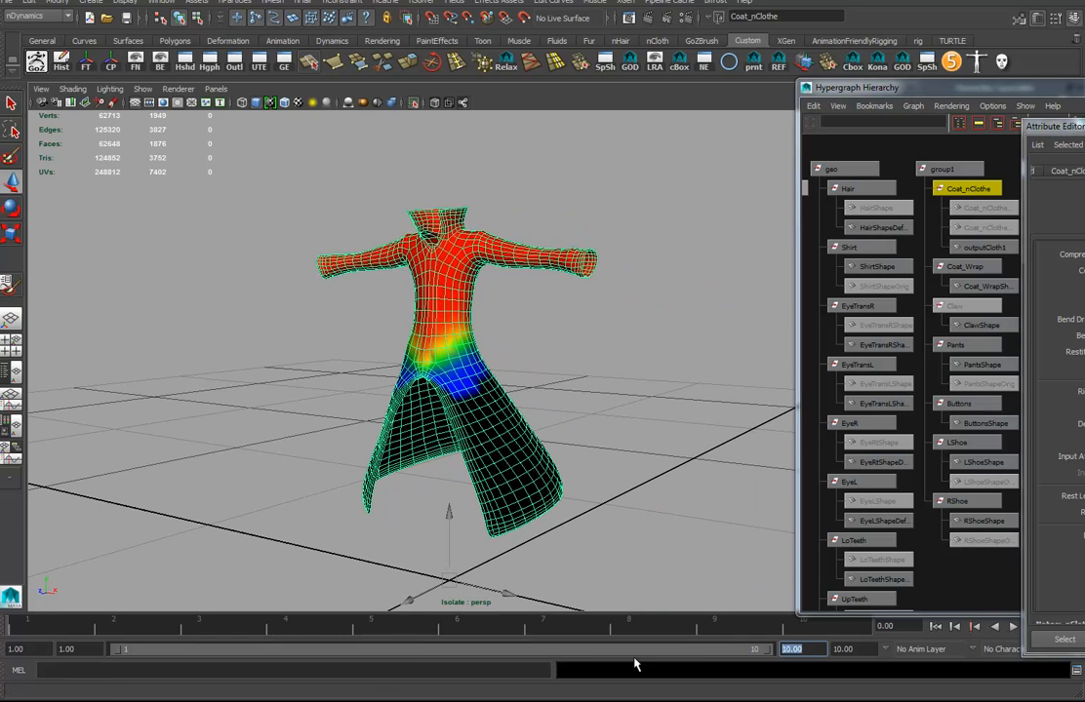
{"action": "type", "text": "20"}
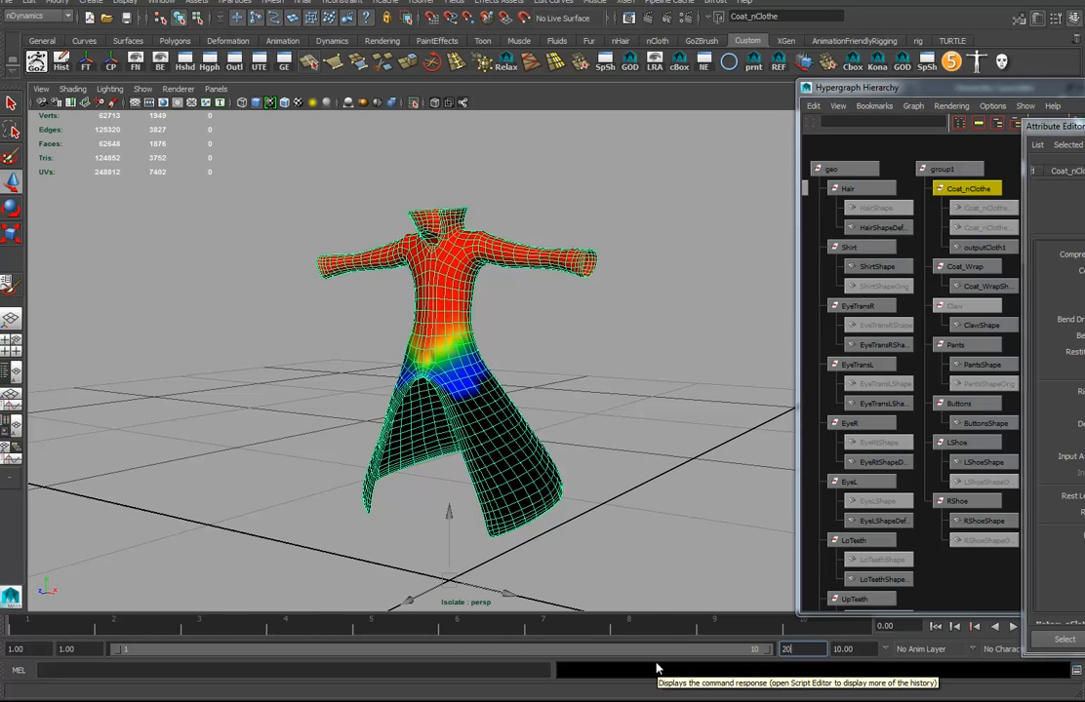
{"action": "type", "text": "0"}
{"action": "key", "text": "Return"}
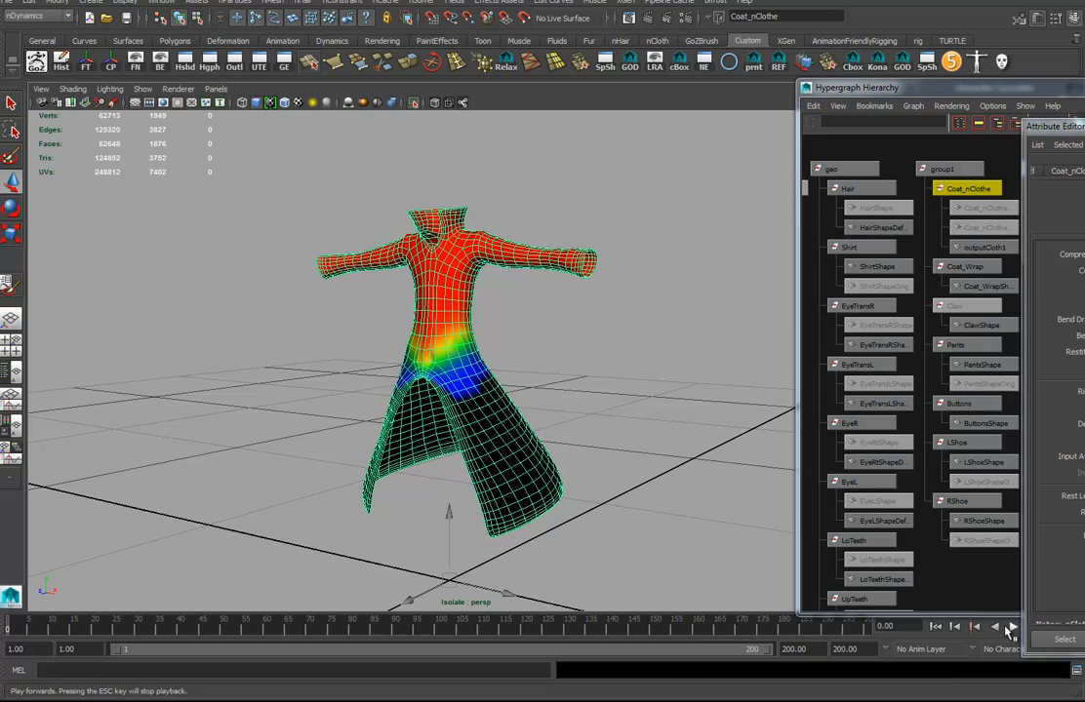
Set the playback speed to Play Every Frame, Max Real-time, play the isolated coat's simulation and return to frame 1.
{"action": "right_click", "coordinate": [626, 629]}
{"action": "mouse_move", "coordinate": [683, 536]}
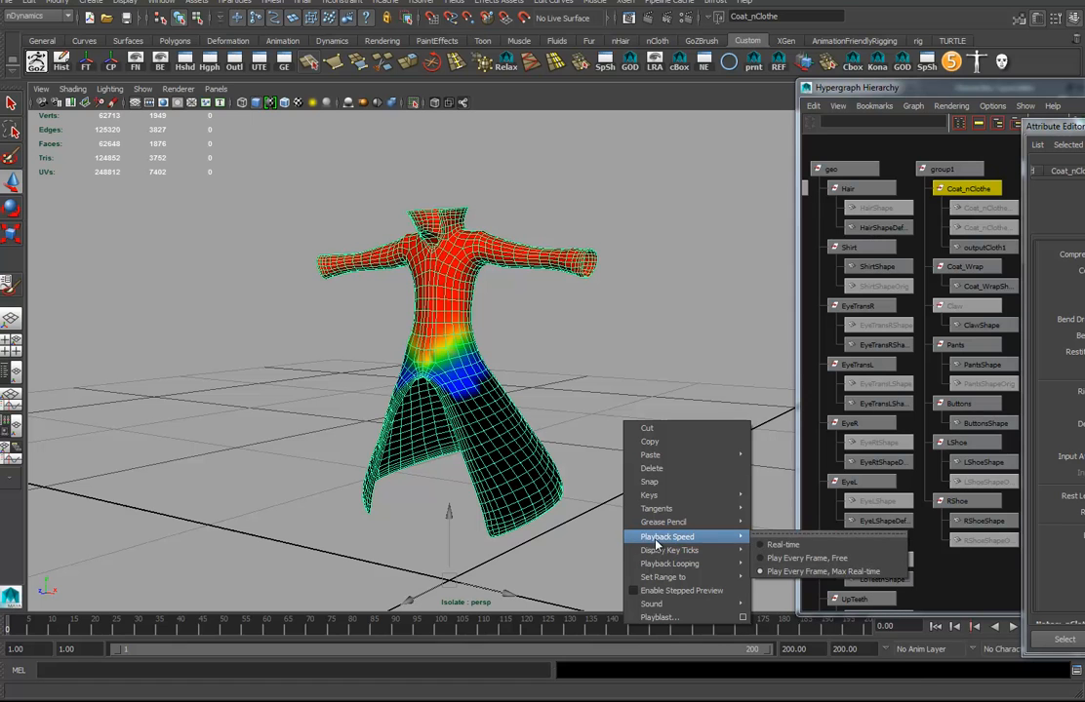
{"action": "left_click", "coordinate": [766, 572]}
{"action": "left_click", "coordinate": [1013, 627]}
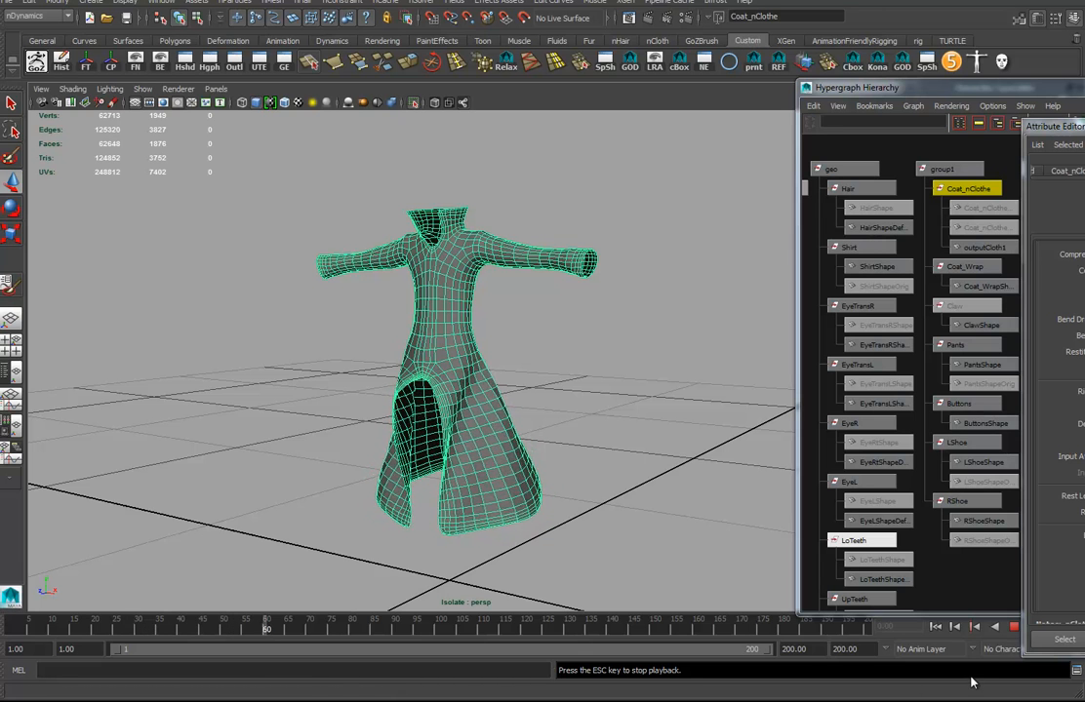
{"action": "left_click", "coordinate": [1013, 629]}
{"action": "left_click", "coordinate": [937, 626]}
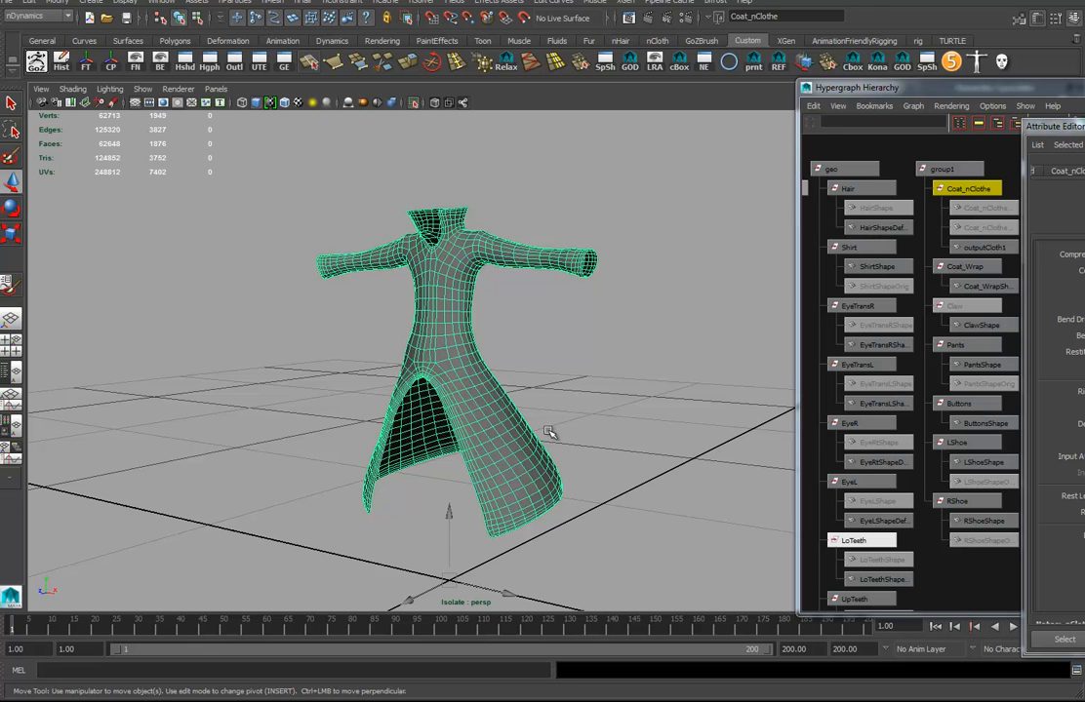
Show the whole character again and make the Body mesh a passive collider.
{"action": "left_click", "coordinate": [414, 103]}
{"action": "left_click_drag", "start_coordinate": [492, 441], "coordinate": [497, 390], "text": "alt"}
{"action": "middle_click_drag", "start_coordinate": [498, 391], "coordinate": [482, 439], "text": "alt"}
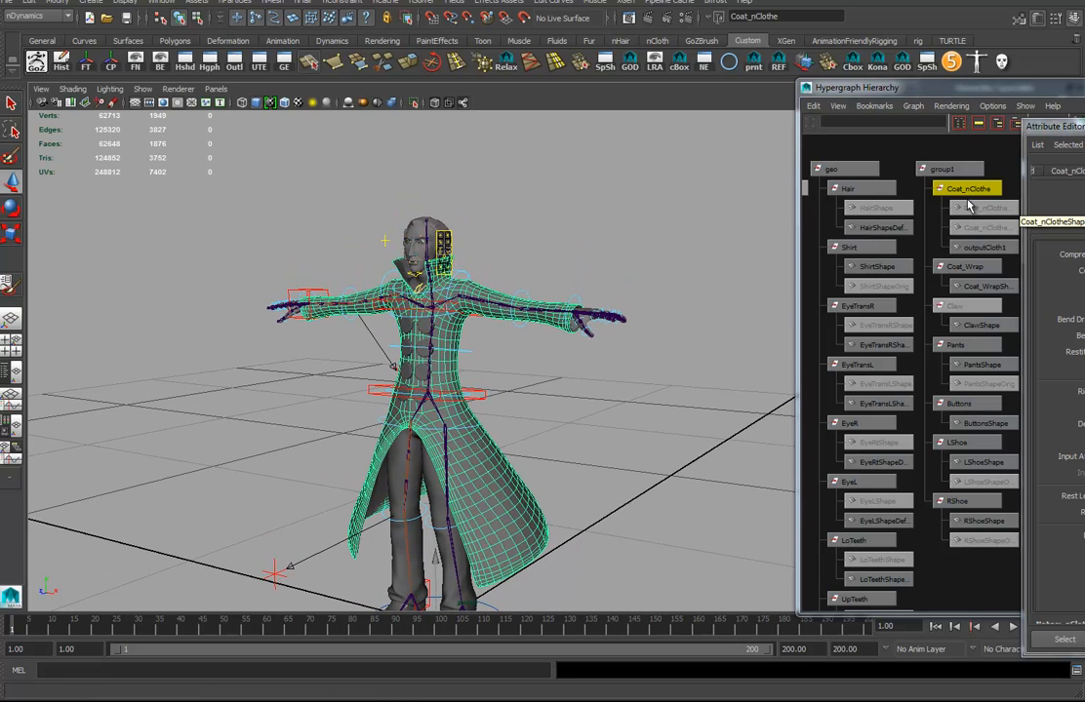
{"action": "middle_click_drag", "start_coordinate": [637, 443], "coordinate": [619, 376], "text": "alt"}
{"action": "left_click_drag", "start_coordinate": [619, 376], "coordinate": [601, 353], "text": "alt"}
{"action": "right_click_drag", "start_coordinate": [601, 353], "coordinate": [687, 367], "text": "alt"}
{"action": "middle_click_drag", "start_coordinate": [558, 367], "coordinate": [608, 368], "text": "alt"}
{"action": "middle_click_drag", "start_coordinate": [454, 163], "coordinate": [447, 292], "text": "alt"}
{"action": "right_click_drag", "start_coordinate": [446, 292], "coordinate": [566, 330], "text": "alt"}
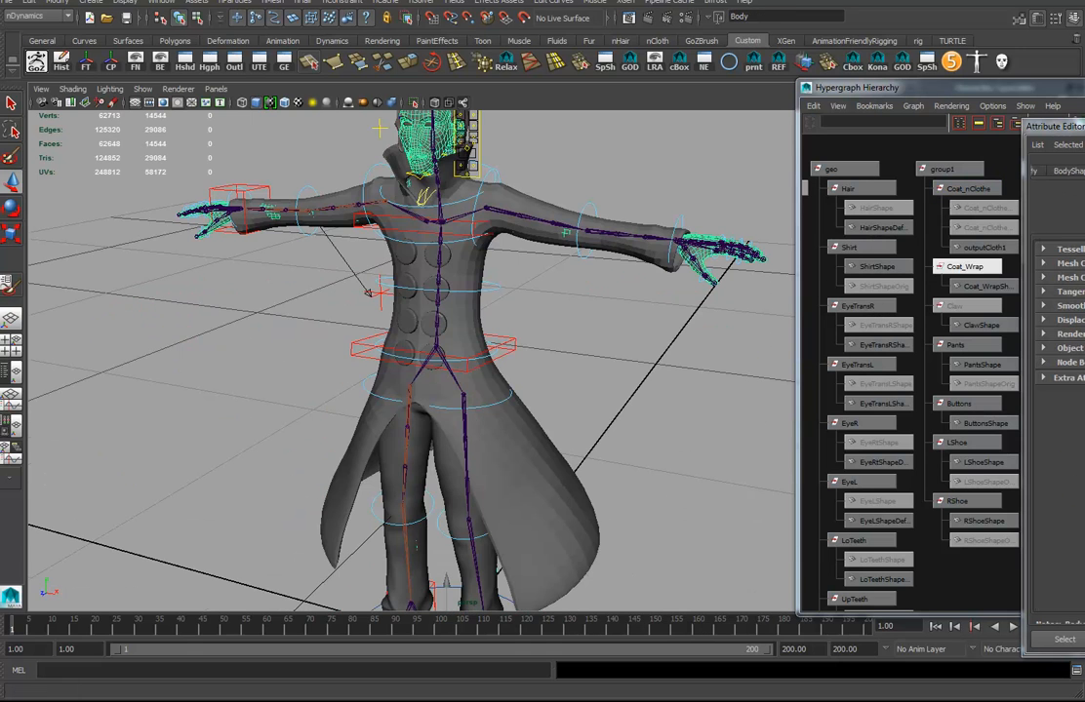
{"action": "left_click_drag", "start_coordinate": [496, 398], "coordinate": [621, 355], "text": "alt"}
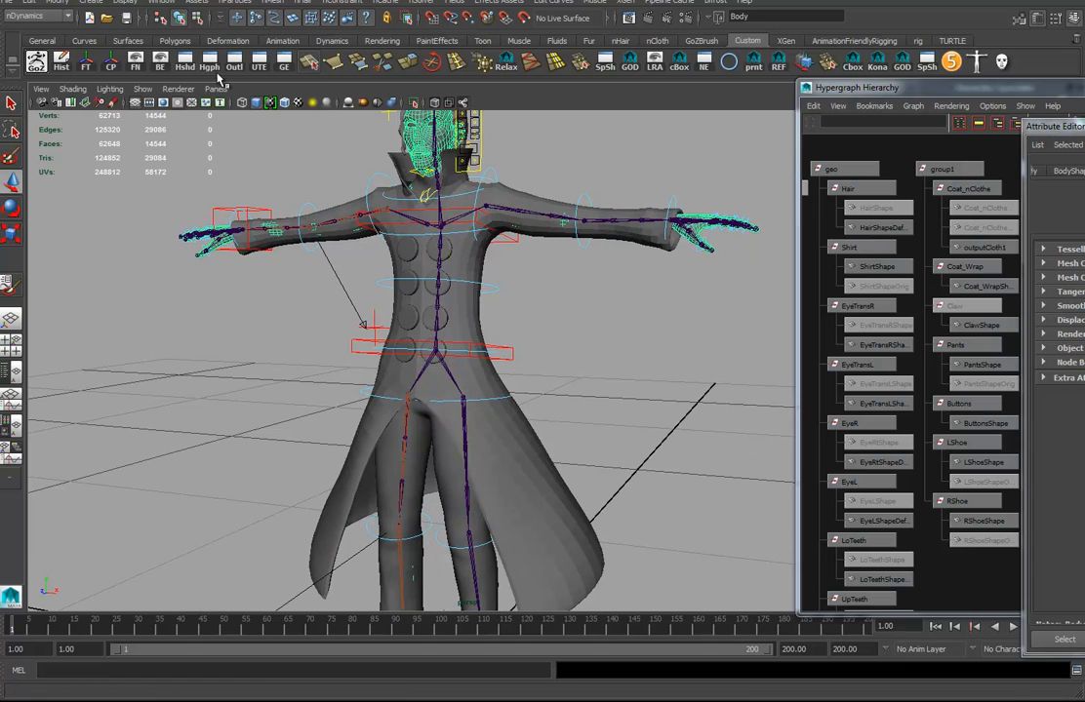
{"action": "left_click", "coordinate": [279, 4]}
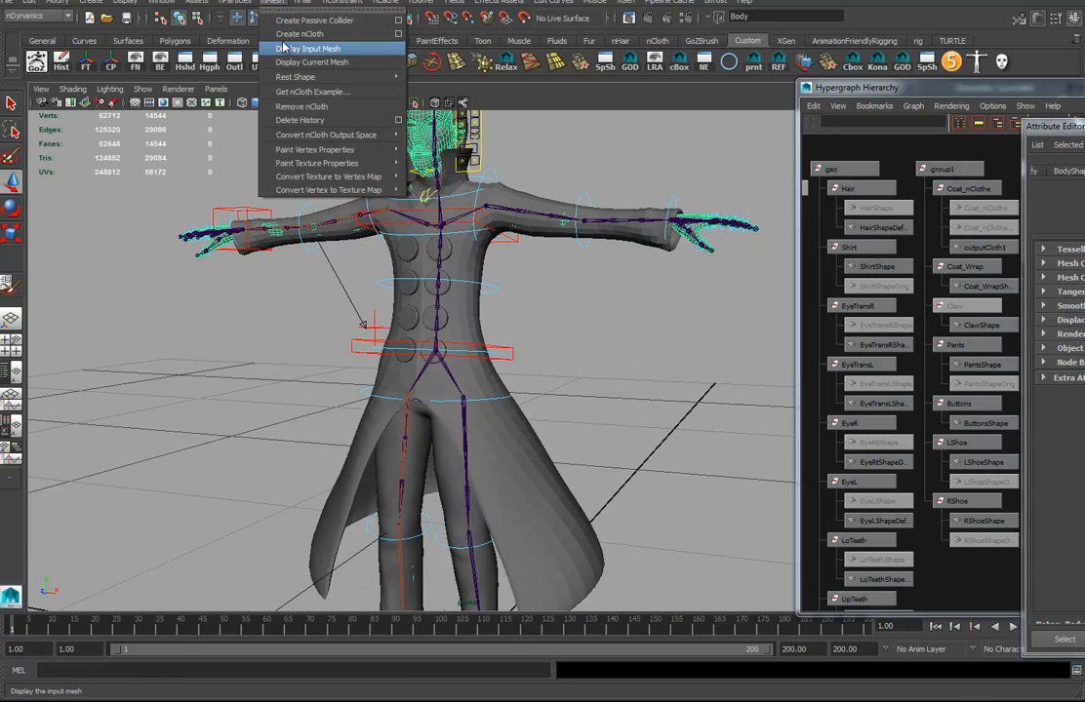
{"action": "left_click", "coordinate": [322, 22]}
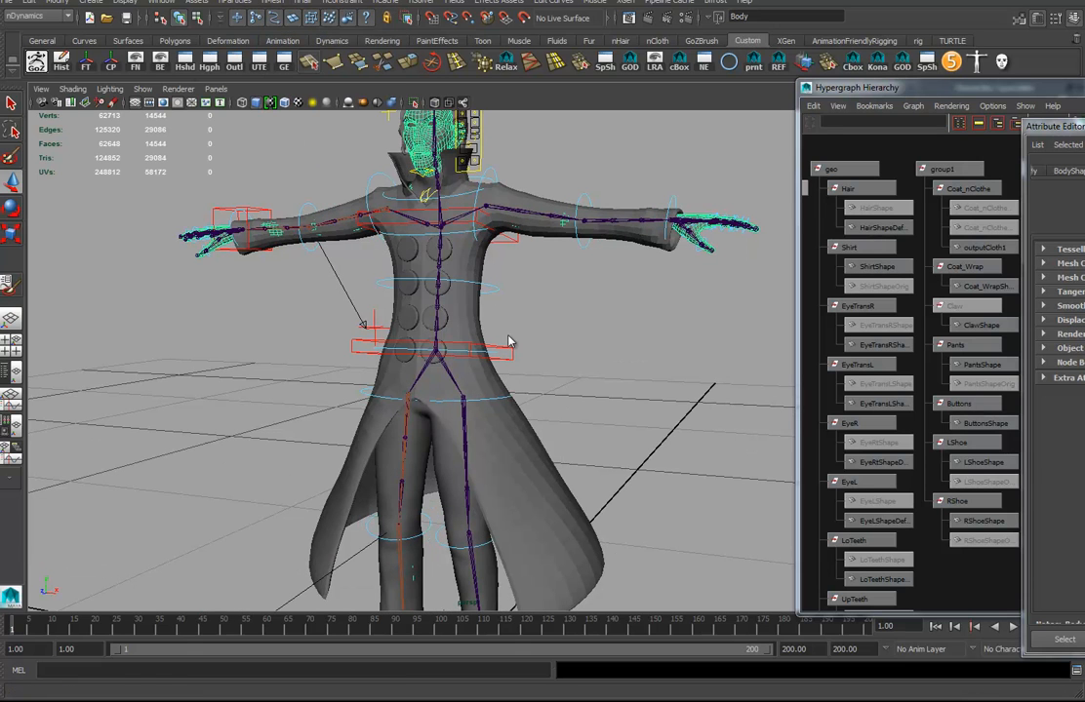
Play the simulation to check how the coat collides with the body, stop it and return to frame 1.
{"action": "left_click_drag", "start_coordinate": [538, 461], "coordinate": [546, 517], "text": "alt"}
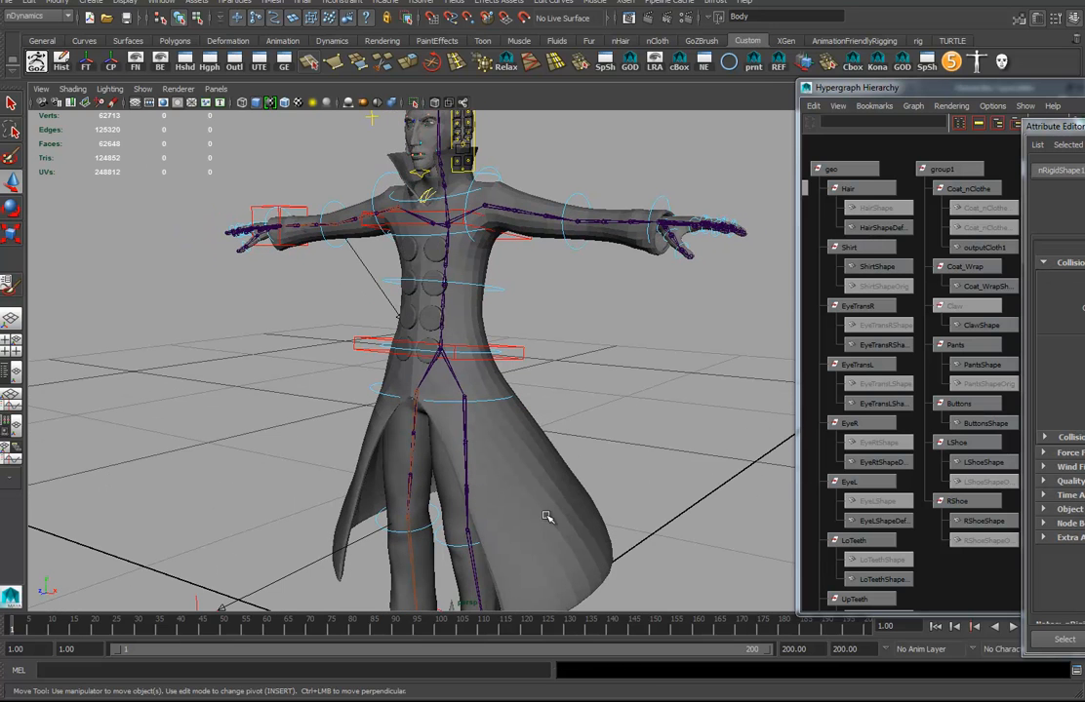
{"action": "right_click_drag", "start_coordinate": [597, 476], "coordinate": [376, 461], "text": "alt"}
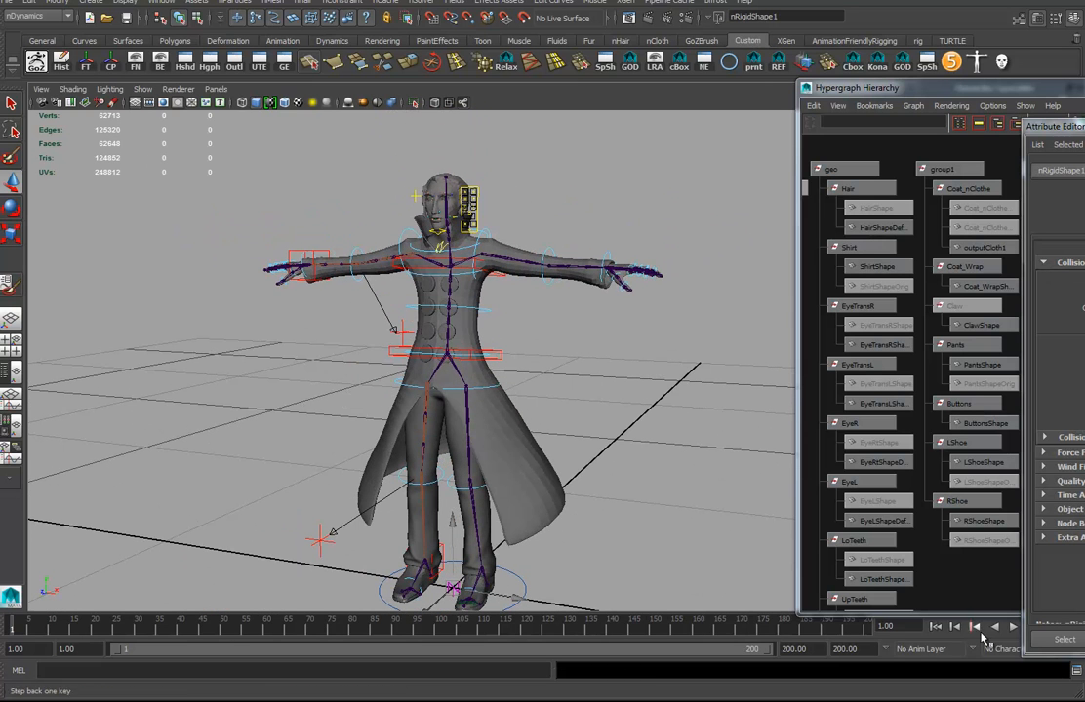
{"action": "left_click", "coordinate": [1012, 627]}
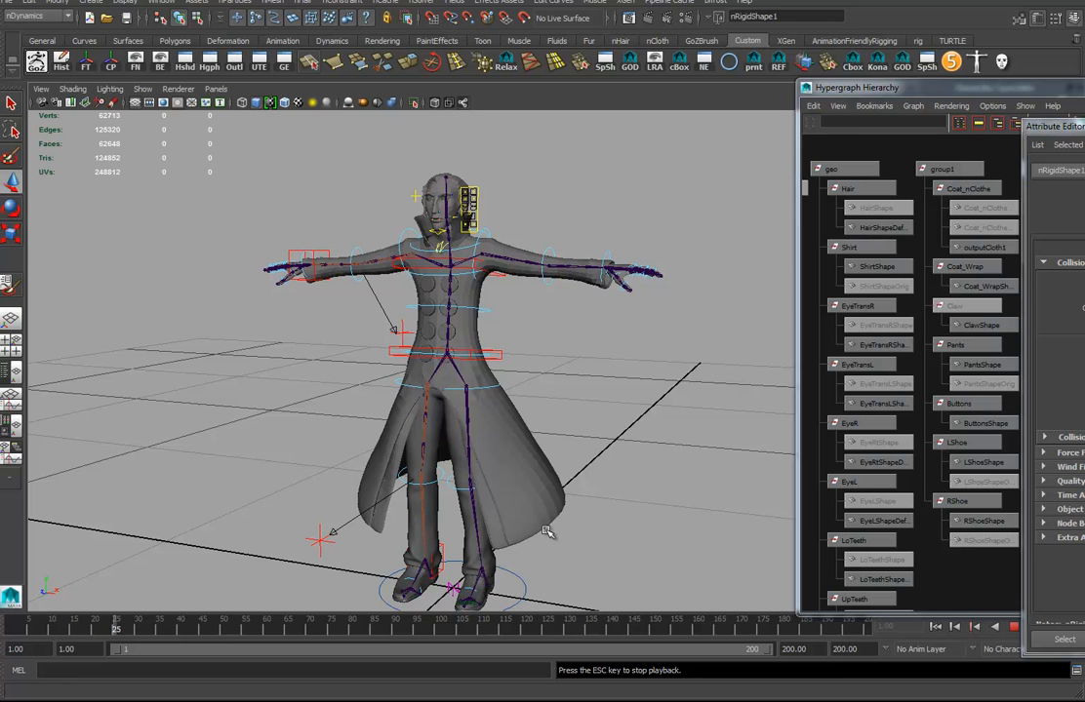
{"action": "key", "text": "Escape"}
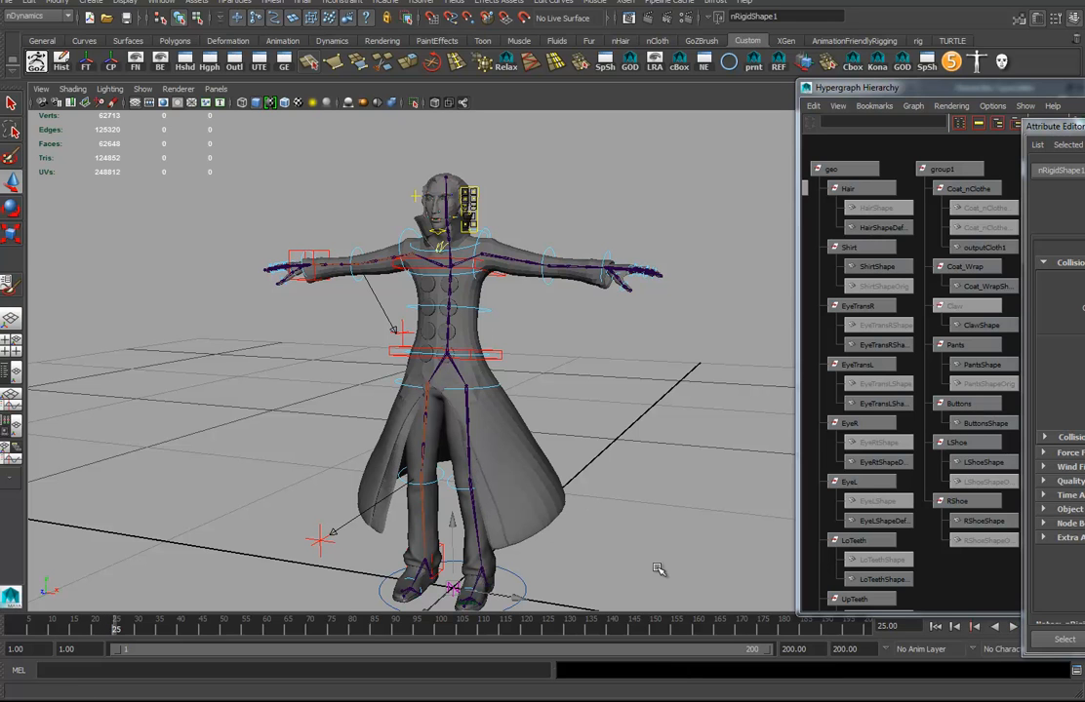
{"action": "left_click", "coordinate": [936, 626]}
Select Coat_Wrap under group1 in the Hypergraph.
{"action": "left_click_drag", "start_coordinate": [526, 436], "coordinate": [616, 528], "text": "alt"}
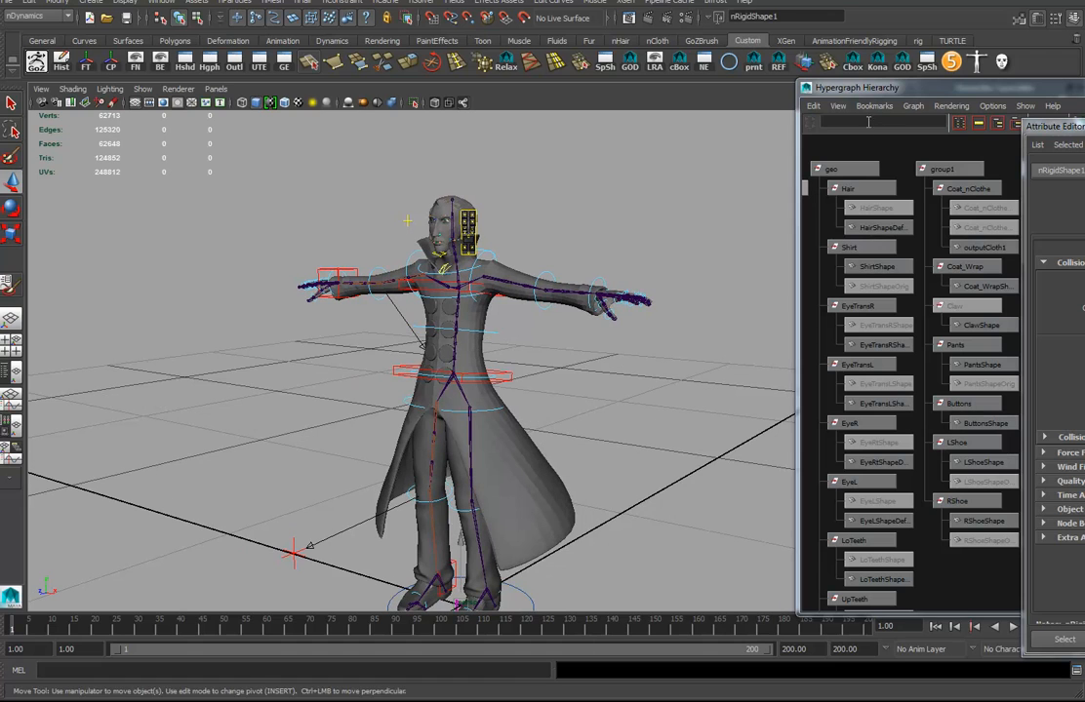
{"action": "left_click", "coordinate": [920, 89]}
{"action": "middle_click_drag", "start_coordinate": [959, 347], "coordinate": [969, 398], "text": "alt"}
{"action": "right_click_drag", "start_coordinate": [974, 396], "coordinate": [1044, 377], "text": "alt"}
{"action": "middle_click_drag", "start_coordinate": [1044, 378], "coordinate": [1052, 408], "text": "alt"}
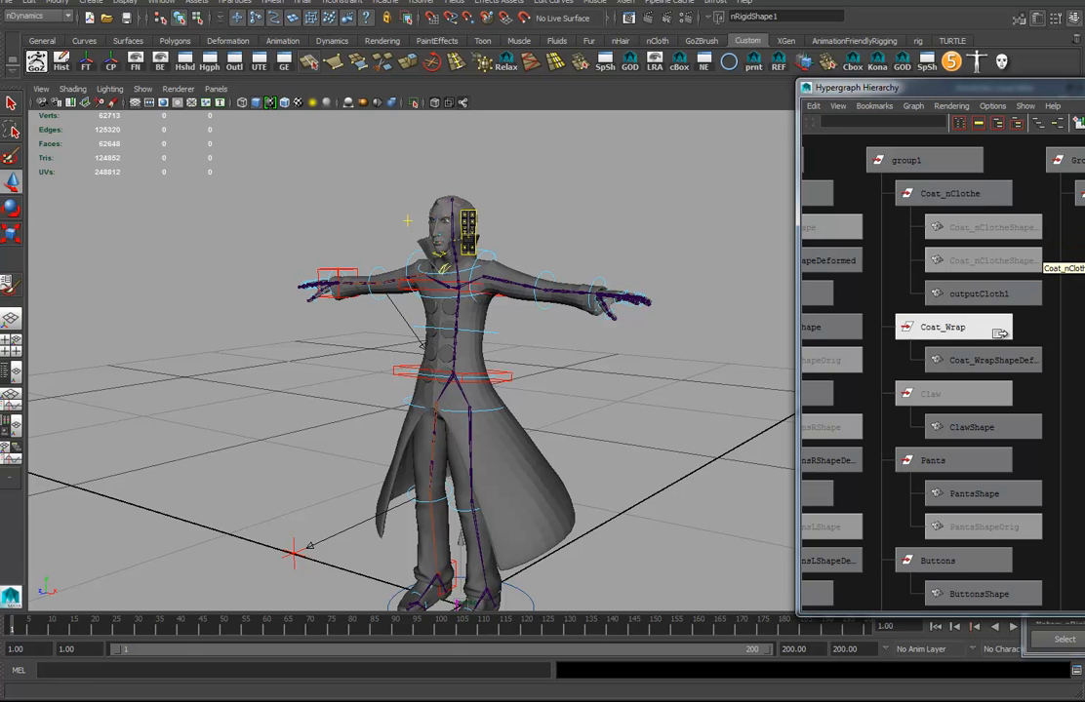
{"action": "left_click", "coordinate": [907, 329]}
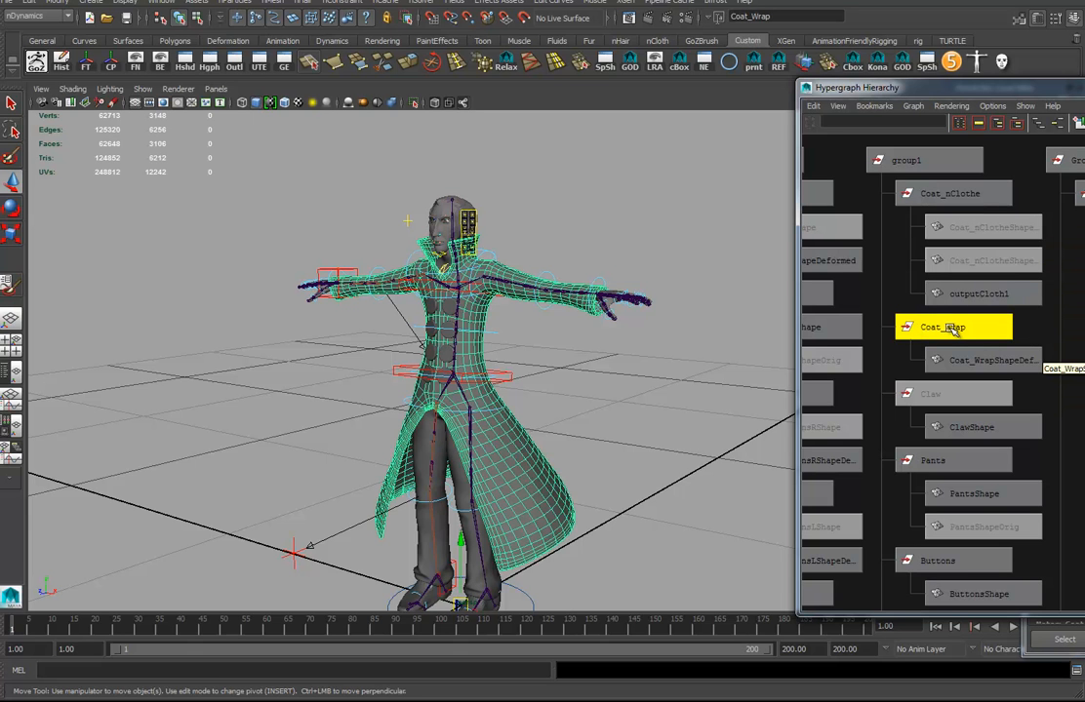
Isolate the Coat_Wrap mesh and examine its collar, chest and sleeves up close.
{"action": "left_click_drag", "start_coordinate": [496, 447], "coordinate": [527, 420], "text": "alt"}
{"action": "left_click", "coordinate": [413, 104]}
{"action": "left_click_drag", "start_coordinate": [509, 492], "coordinate": [583, 439], "text": "alt"}
{"action": "right_click_drag", "start_coordinate": [590, 448], "coordinate": [726, 484], "text": "alt"}
{"action": "middle_click_drag", "start_coordinate": [689, 488], "coordinate": [621, 324], "text": "alt"}
{"action": "left_click_drag", "start_coordinate": [620, 327], "coordinate": [696, 313], "text": "alt"}
{"action": "left_click_drag", "start_coordinate": [726, 266], "coordinate": [368, 227], "text": "alt"}
{"action": "left_click_drag", "start_coordinate": [384, 322], "coordinate": [394, 286], "text": "alt"}
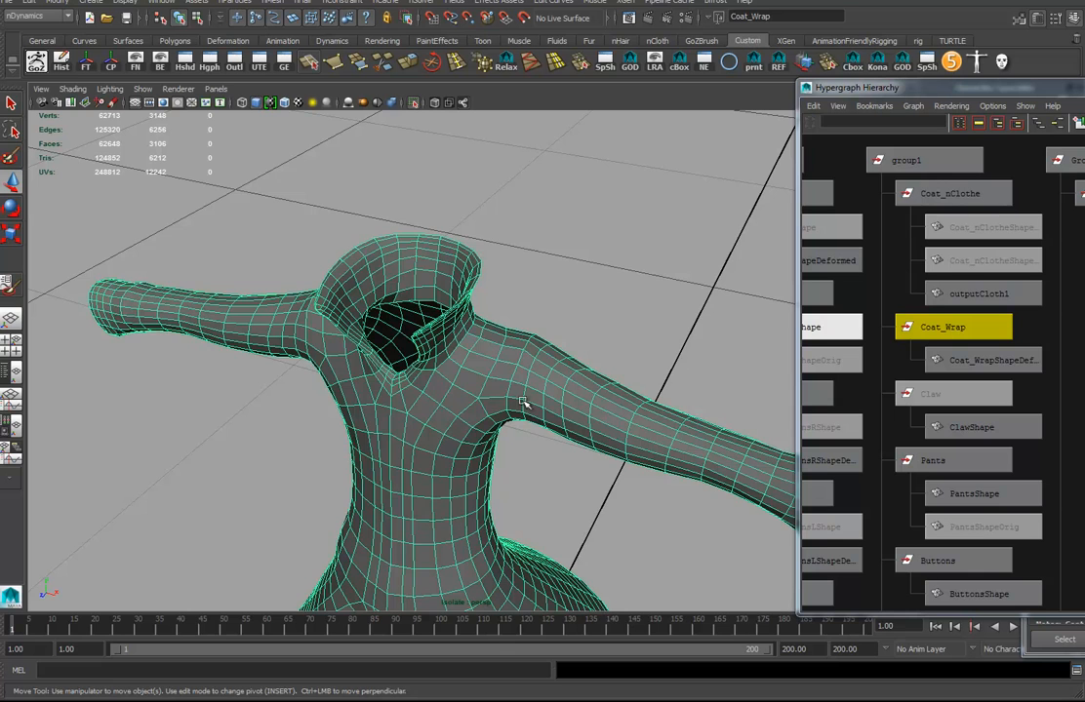
{"action": "left_click_drag", "start_coordinate": [521, 403], "coordinate": [508, 376], "text": "alt"}
Add Coat_nClothe to the selection, end the isolation and apply a Wrap deformer so it drives Coat_Wrap.
{"action": "left_click", "coordinate": [942, 202], "text": "shift"}
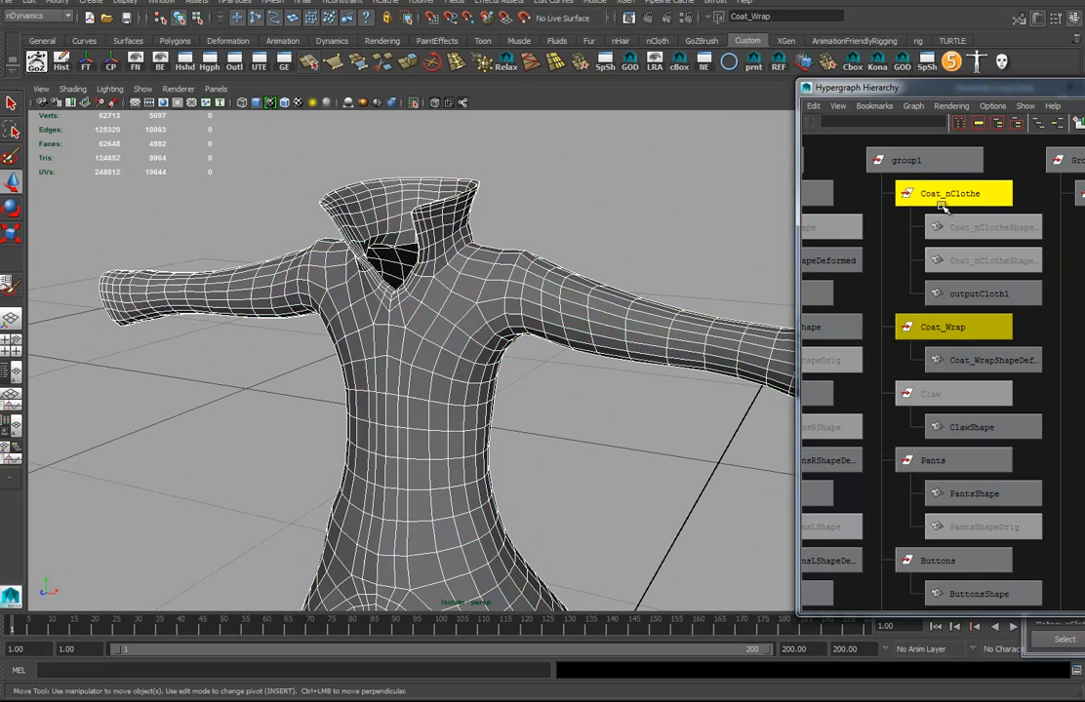
{"action": "left_click", "coordinate": [414, 102]}
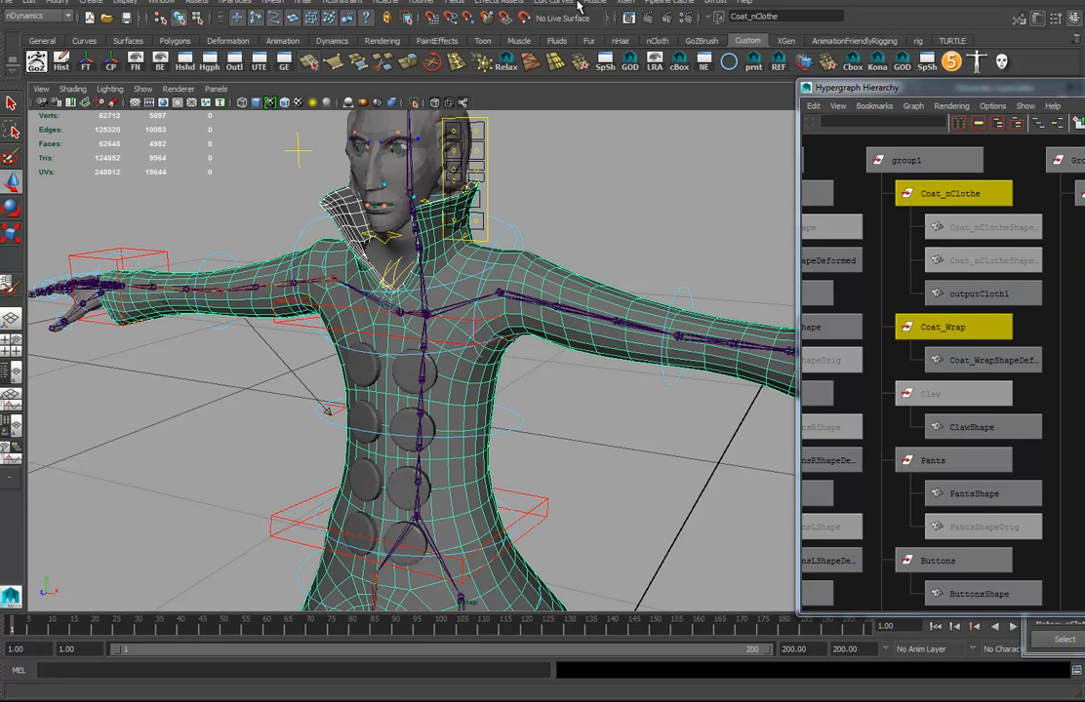
{"action": "left_click", "coordinate": [39, 16]}
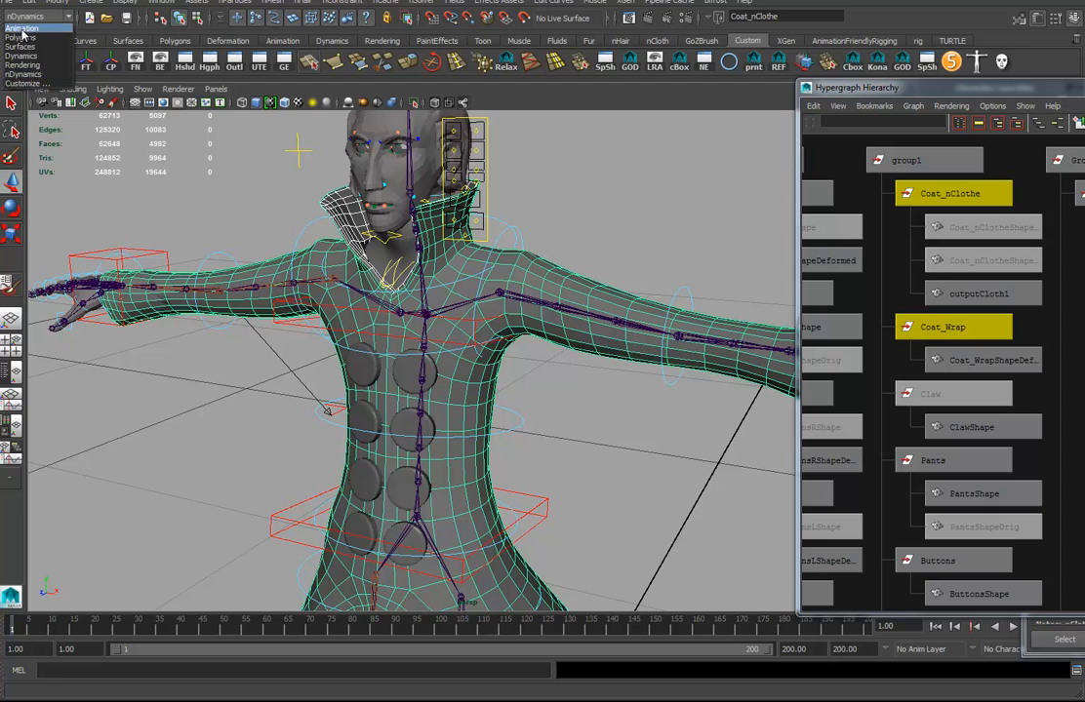
{"action": "left_click", "coordinate": [30, 26]}
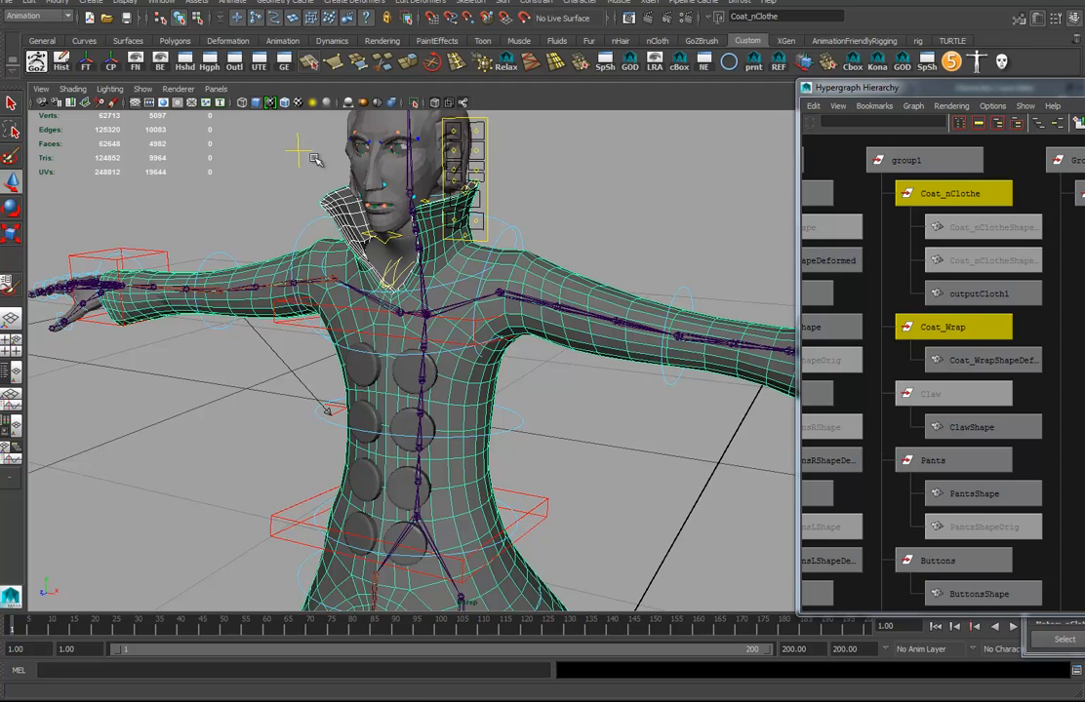
{"action": "left_click", "coordinate": [370, 4]}
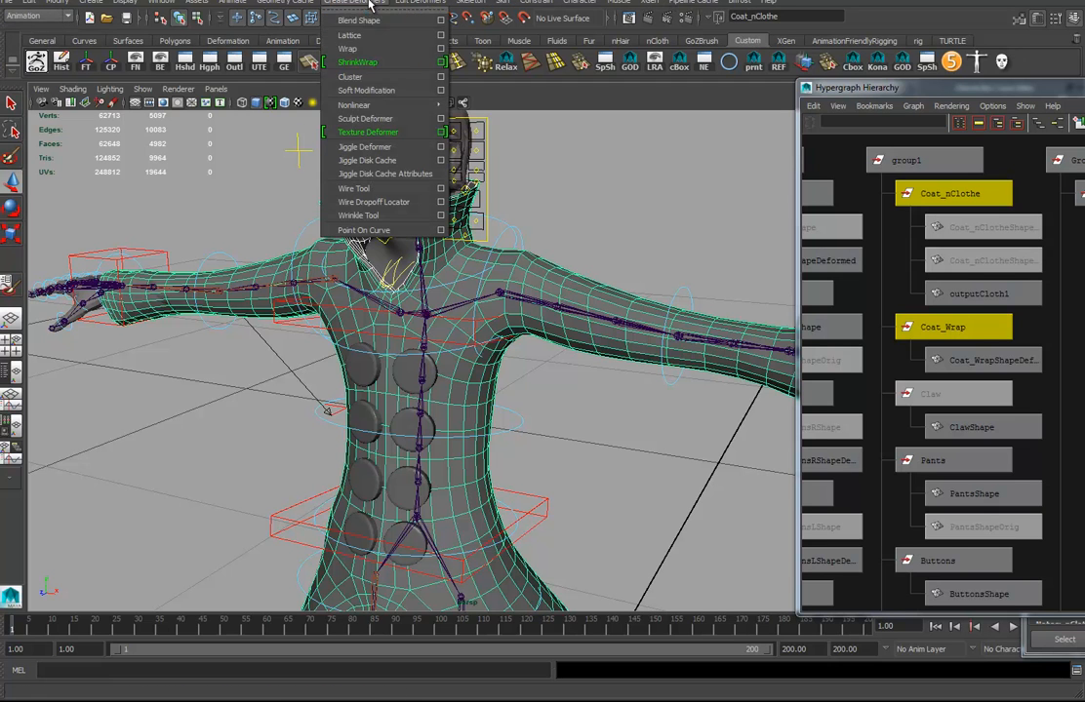
{"action": "left_click", "coordinate": [350, 51]}
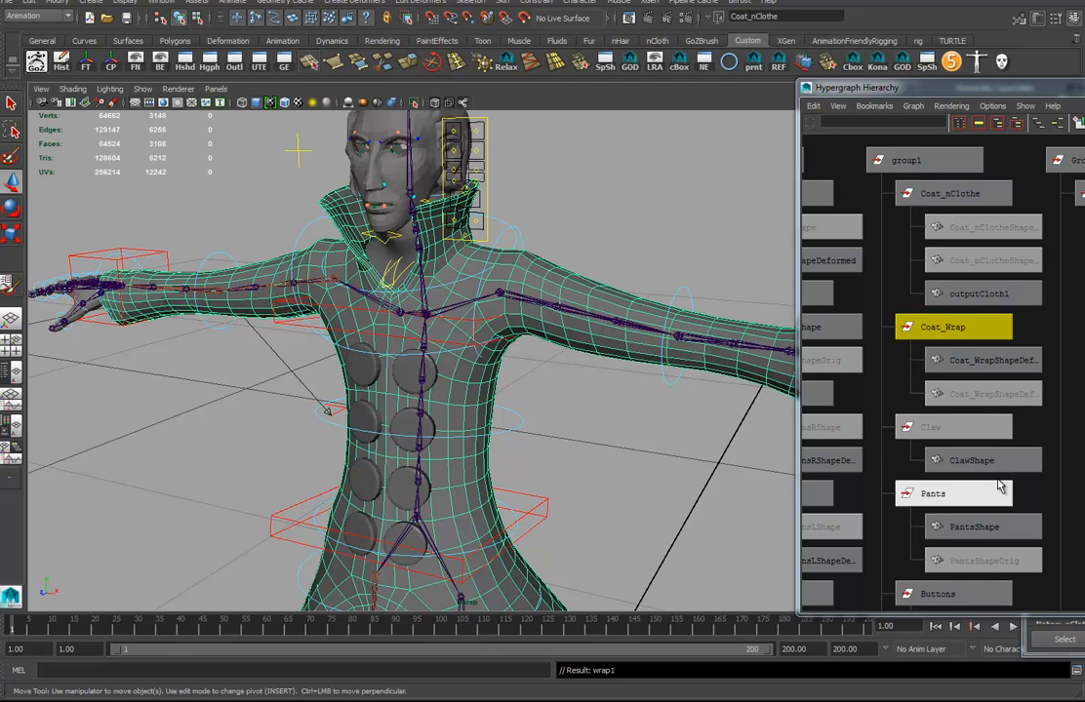
Play the simulation with nothing selected to check the wrapped coat's motion from the front and side, and return to frame 1.
{"action": "right_click_drag", "start_coordinate": [651, 559], "coordinate": [413, 521], "text": "alt"}
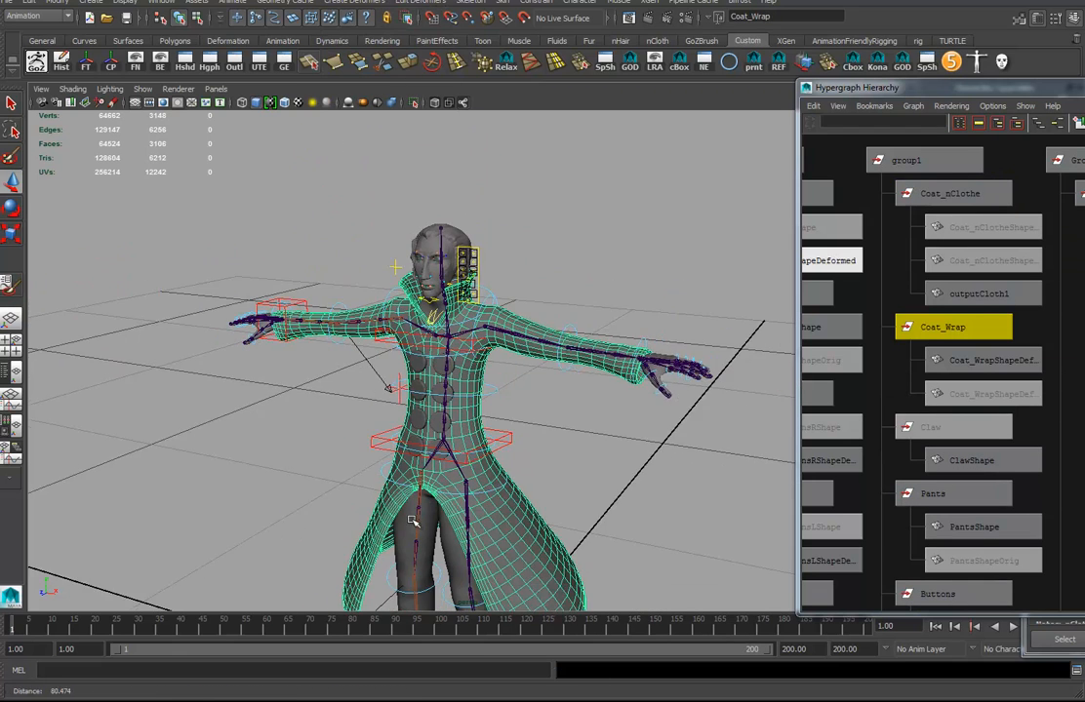
{"action": "middle_click_drag", "start_coordinate": [414, 521], "coordinate": [351, 421], "text": "alt"}
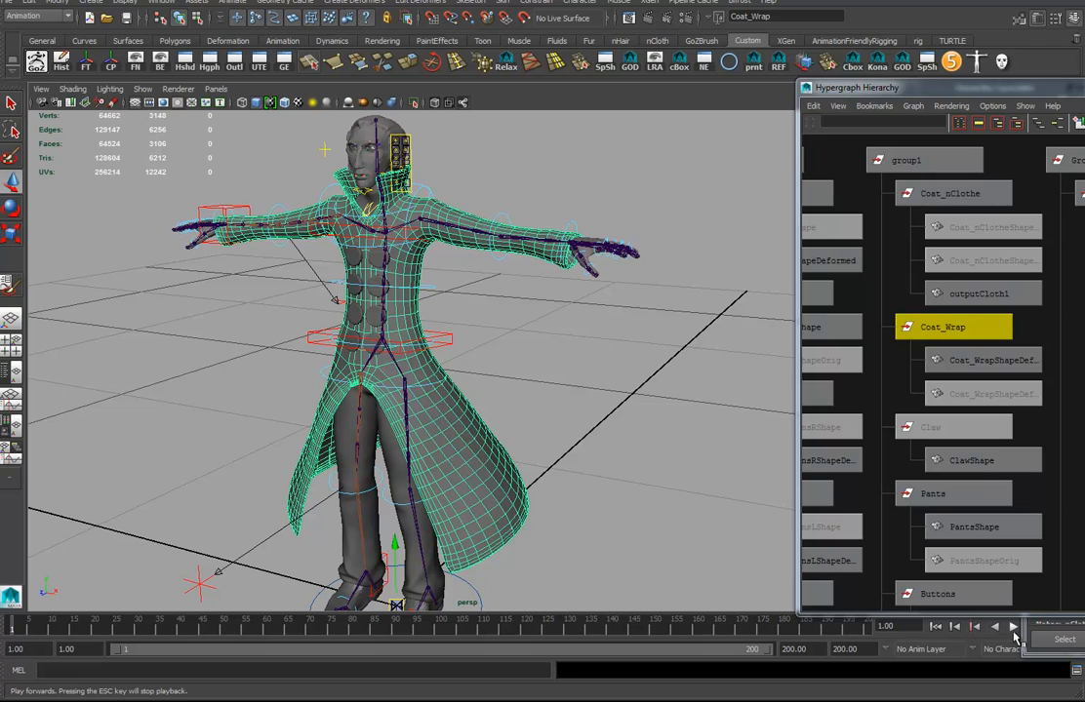
{"action": "left_click", "coordinate": [1013, 627]}
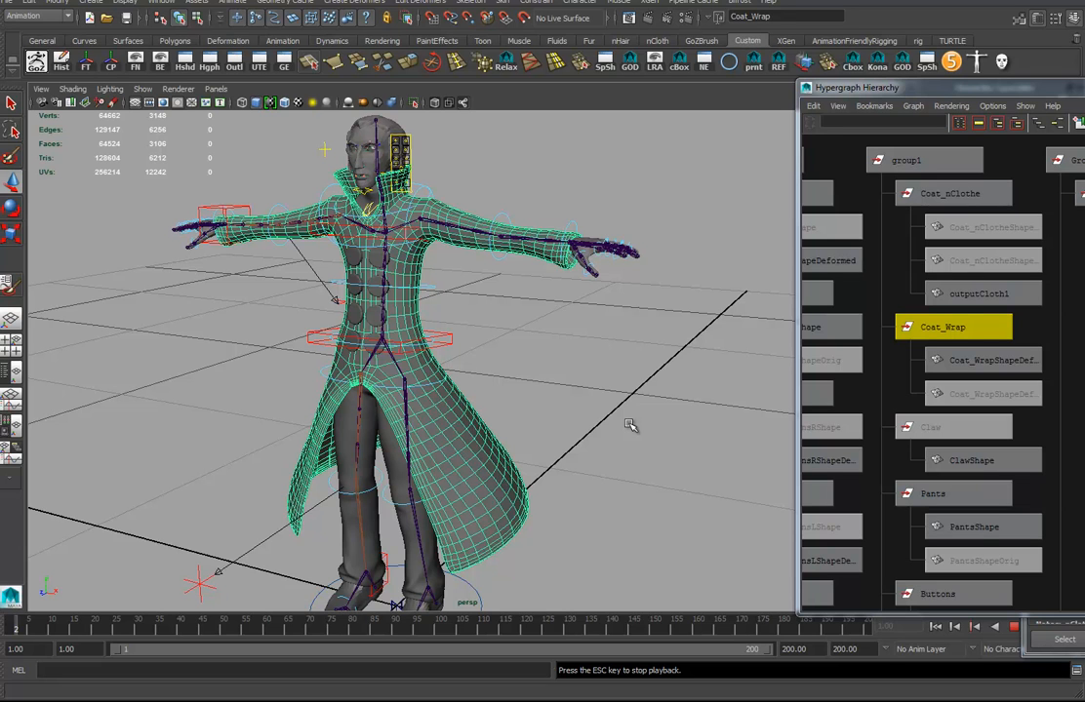
{"action": "left_click", "coordinate": [1066, 338]}
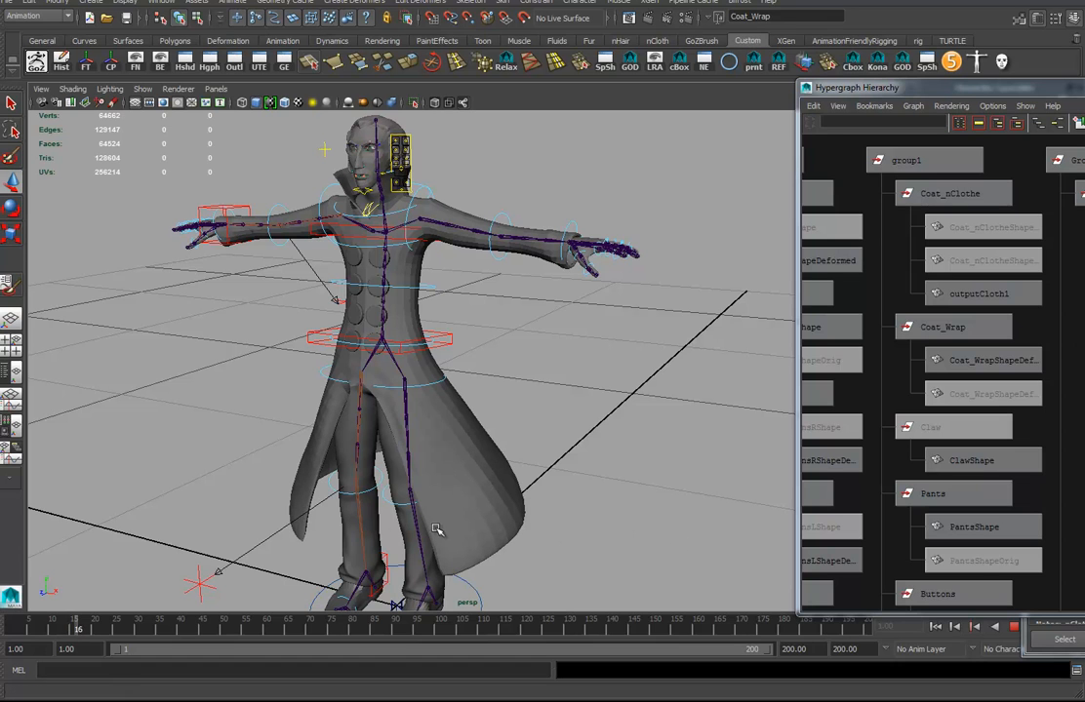
{"action": "left_click", "coordinate": [912, 194]}
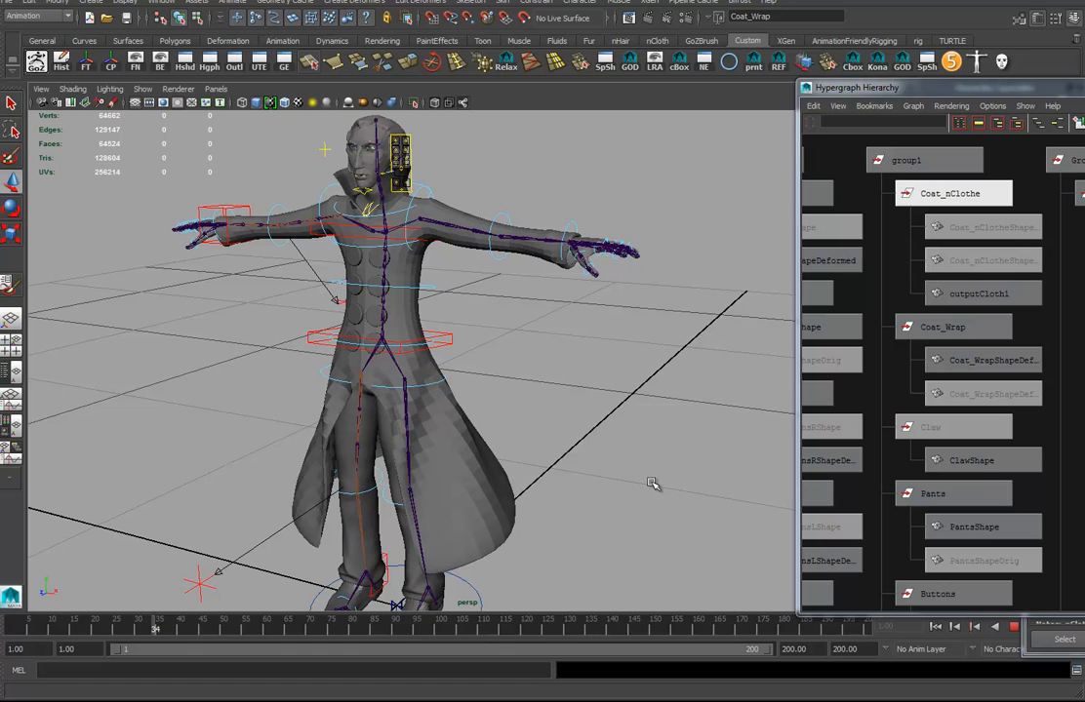
{"action": "mouse_move", "coordinate": [642, 482]}
{"action": "left_mouse_down", "text": "alt"}
{"action": "mouse_move", "coordinate": [629, 479]}
{"action": "mouse_move", "coordinate": [629, 501]}
{"action": "mouse_move", "coordinate": [655, 500]}
{"action": "left_mouse_up", "text": "alt"}
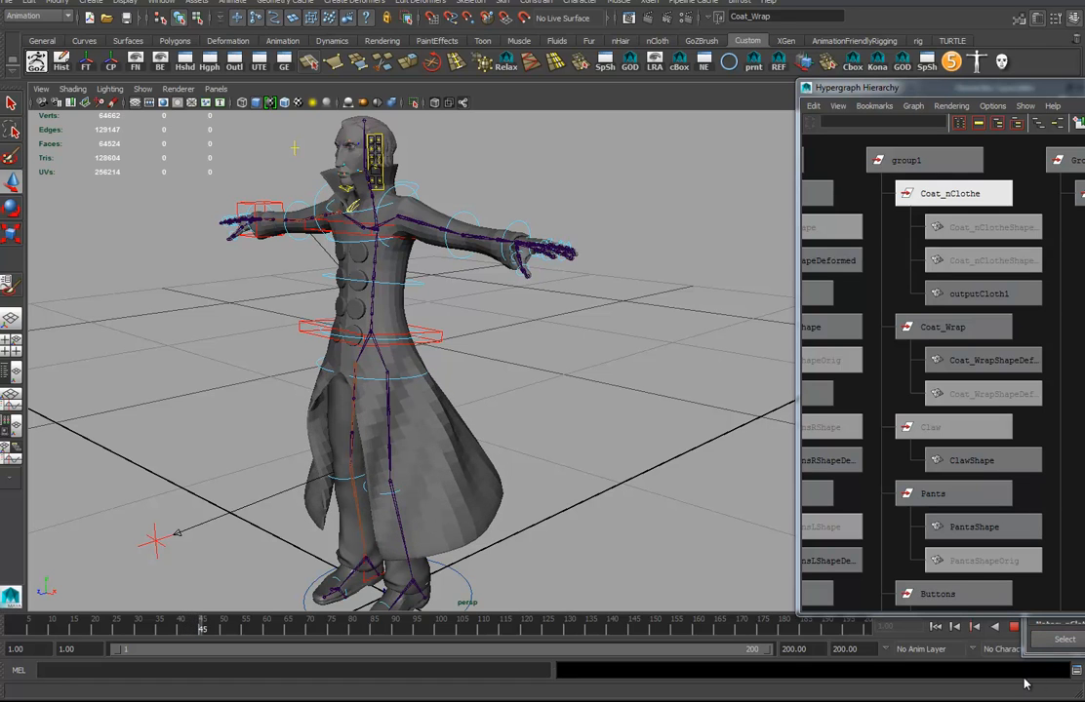
{"action": "left_click", "coordinate": [936, 628]}
{"action": "left_click", "coordinate": [389, 475]}
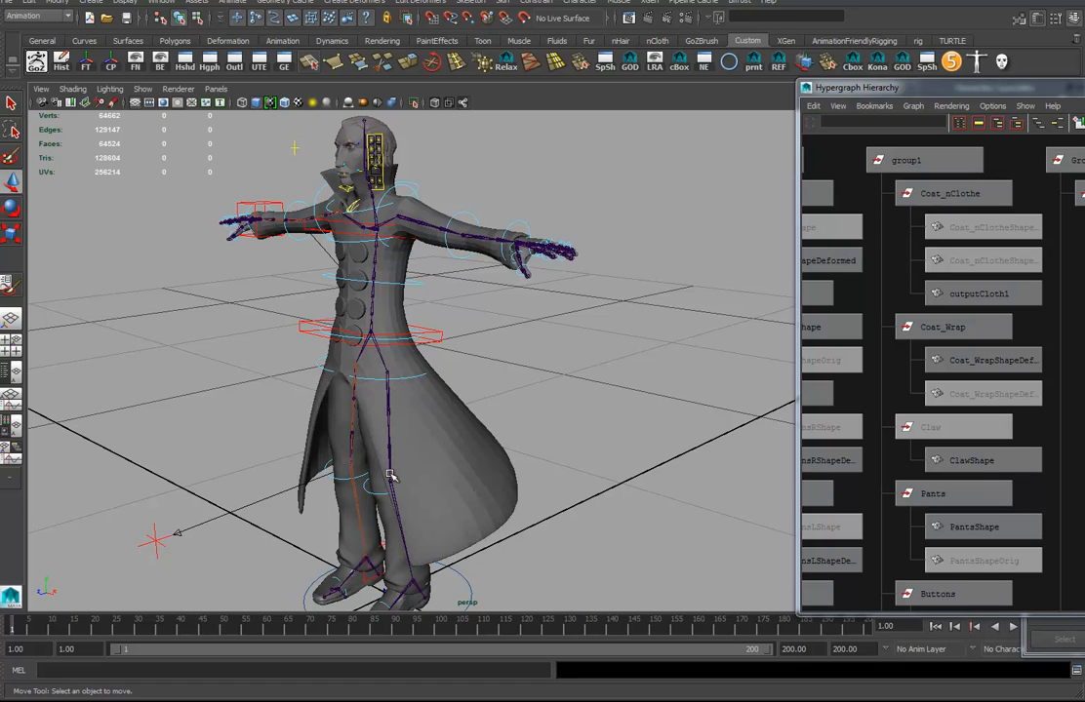
Select the coat's Buttons mesh under group1 in the Hypergraph.
{"action": "left_click_drag", "start_coordinate": [553, 457], "coordinate": [592, 456], "text": "alt"}
{"action": "right_click_drag", "start_coordinate": [1022, 460], "coordinate": [899, 460], "text": "alt"}
{"action": "middle_click_drag", "start_coordinate": [923, 455], "coordinate": [927, 405], "text": "alt"}
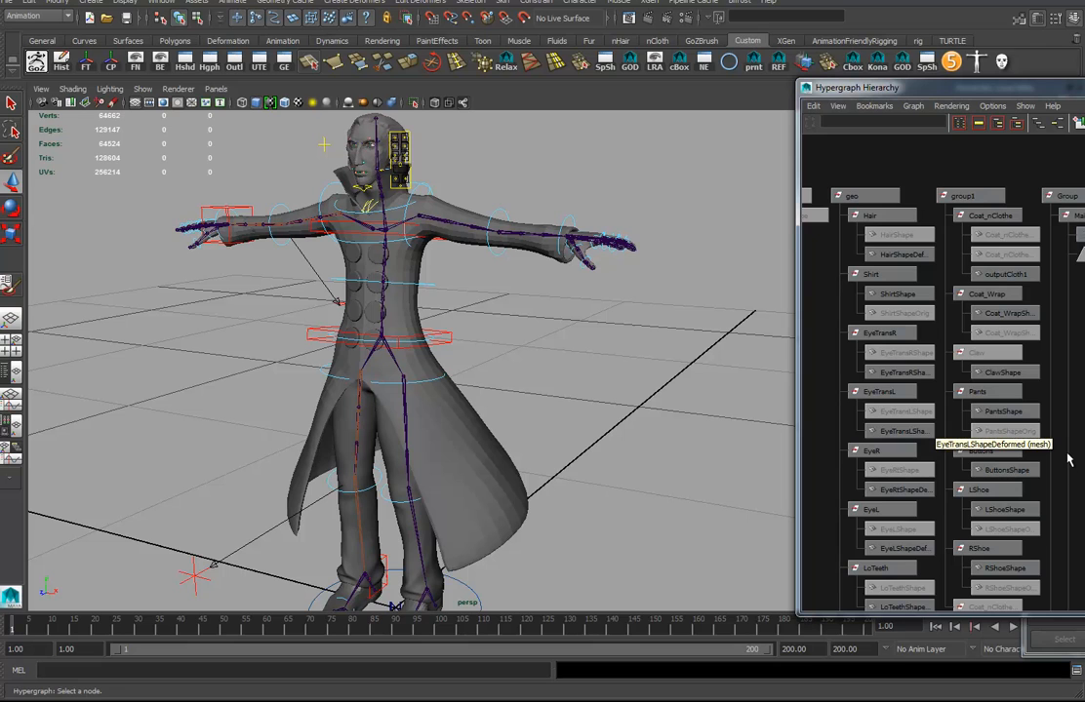
{"action": "middle_click_drag", "start_coordinate": [1067, 480], "coordinate": [1061, 380], "text": "alt"}
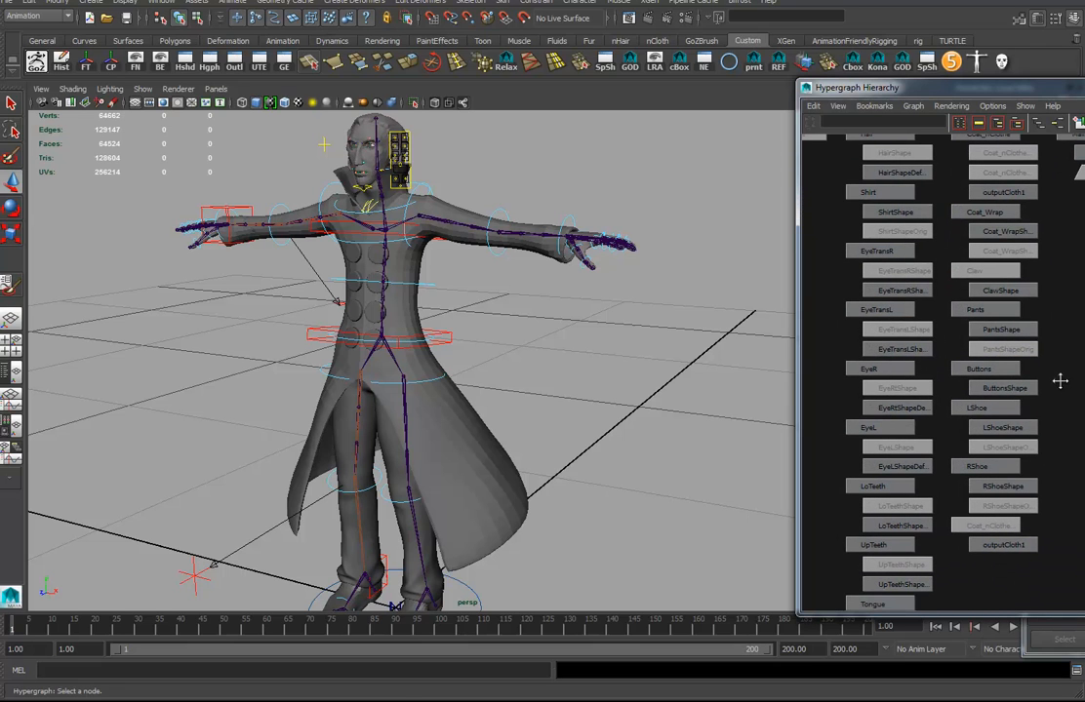
{"action": "left_click", "coordinate": [980, 370]}
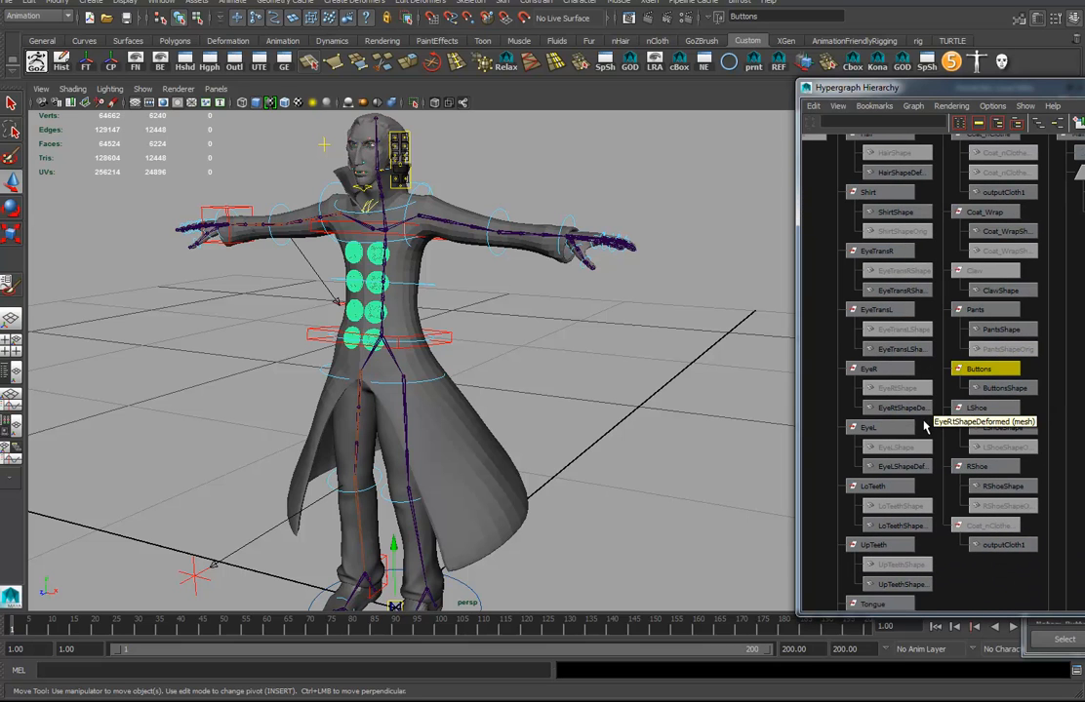
{"action": "left_click_drag", "start_coordinate": [547, 426], "coordinate": [588, 431], "text": "alt"}
{"action": "right_click_drag", "start_coordinate": [1059, 303], "coordinate": [991, 306], "text": "alt"}
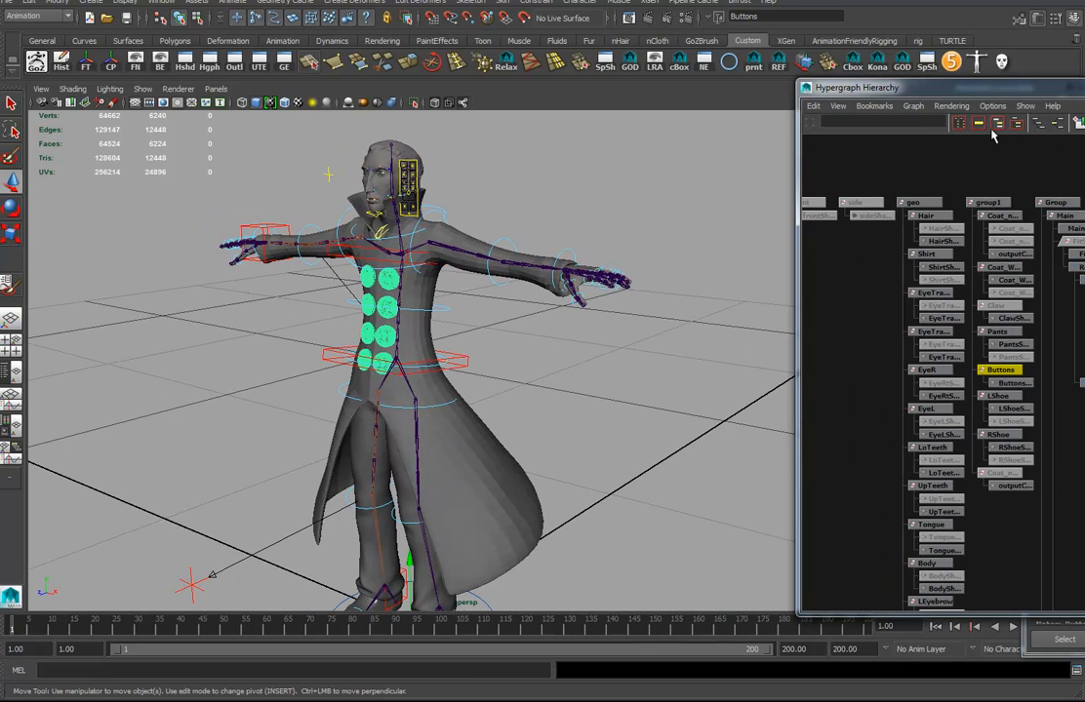